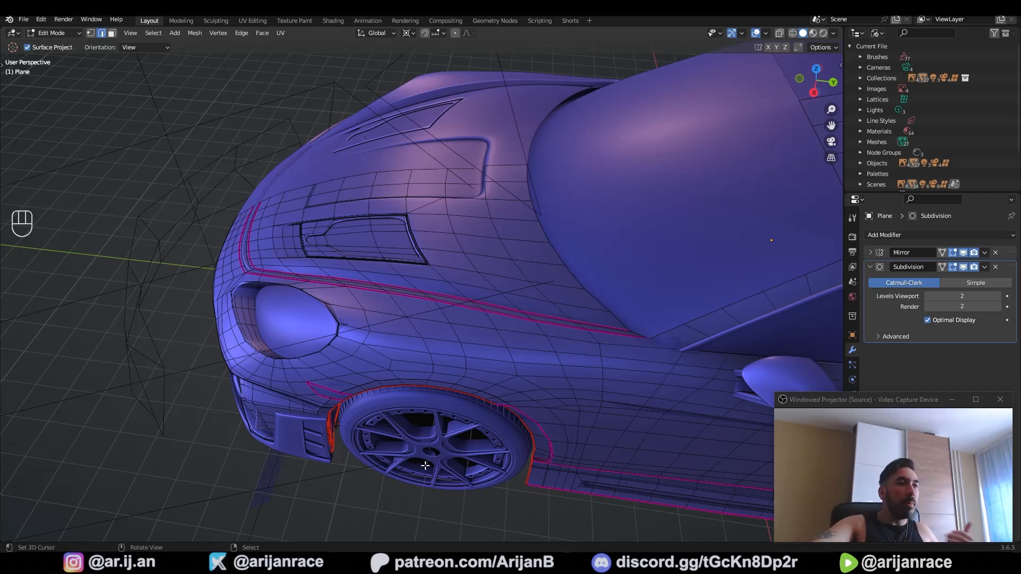
pyautogui.moveTo(426, 466); pyautogui.dragTo(436, 374, button='middle')
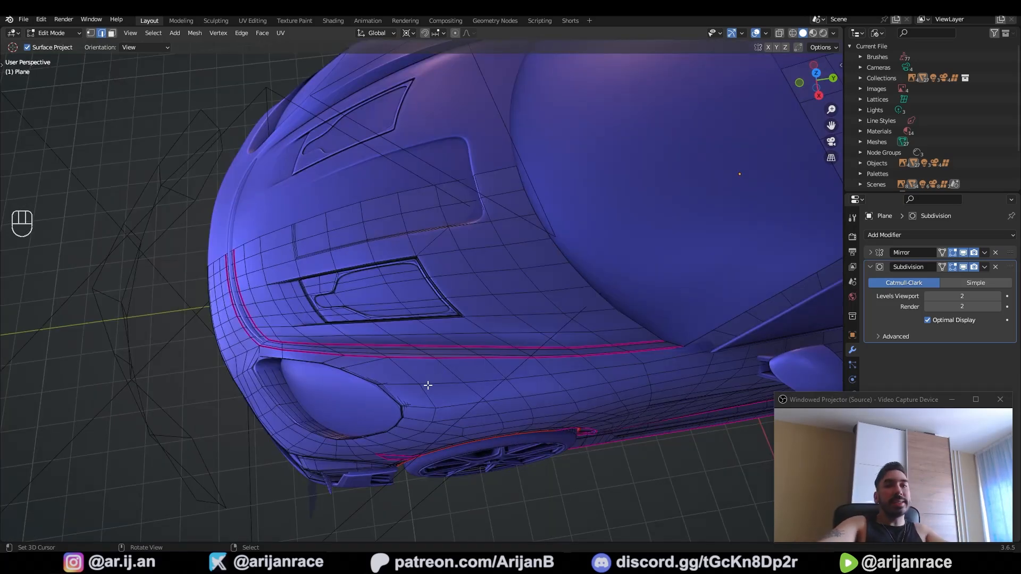
pyautogui.moveTo(415, 415); pyautogui.dragTo(466, 380, button='middle')
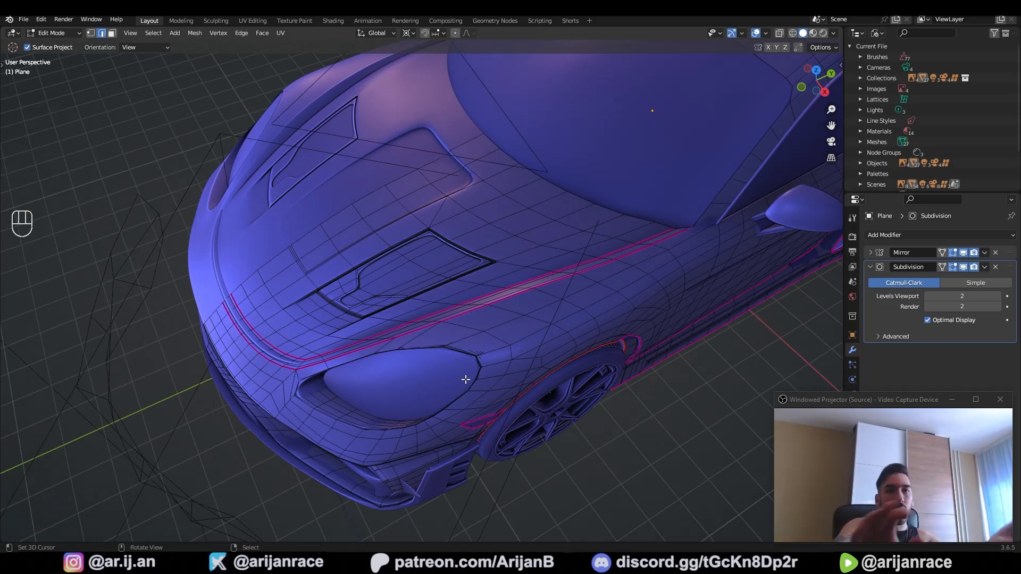
pyautogui.moveTo(466, 379); pyautogui.dragTo(447, 278, button='middle')
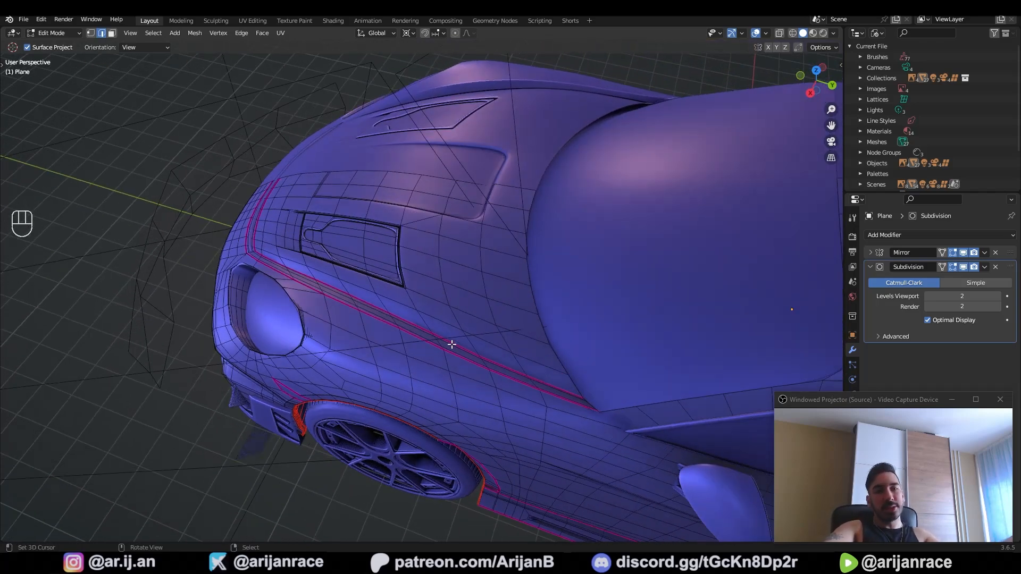
# Step: Select the face between the hood's raised panel and the windshield and try to move it
pyautogui.moveTo(451, 344)
pyautogui.mouseDown(button='middle')
pyautogui.moveTo(451, 236)
pyautogui.moveTo(392, 277)
pyautogui.moveTo(404, 287)
pyautogui.moveTo(367, 304)
pyautogui.mouseUp(button='middle')
pyautogui.scroll(1, 392, 271)
pyautogui.press('3')
pyautogui.rightClick(392, 267)
pyautogui.scroll(6, 396, 273)
pyautogui.scroll(-4, 404, 287)
pyautogui.press('g')
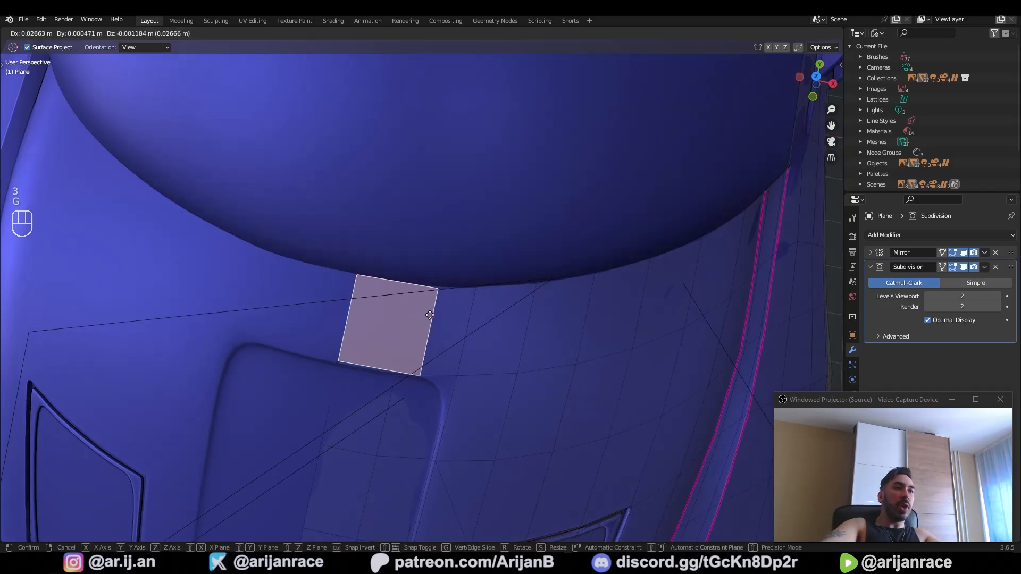
pyautogui.rightClick(429, 312)
pyautogui.press('z')
pyautogui.press('z')
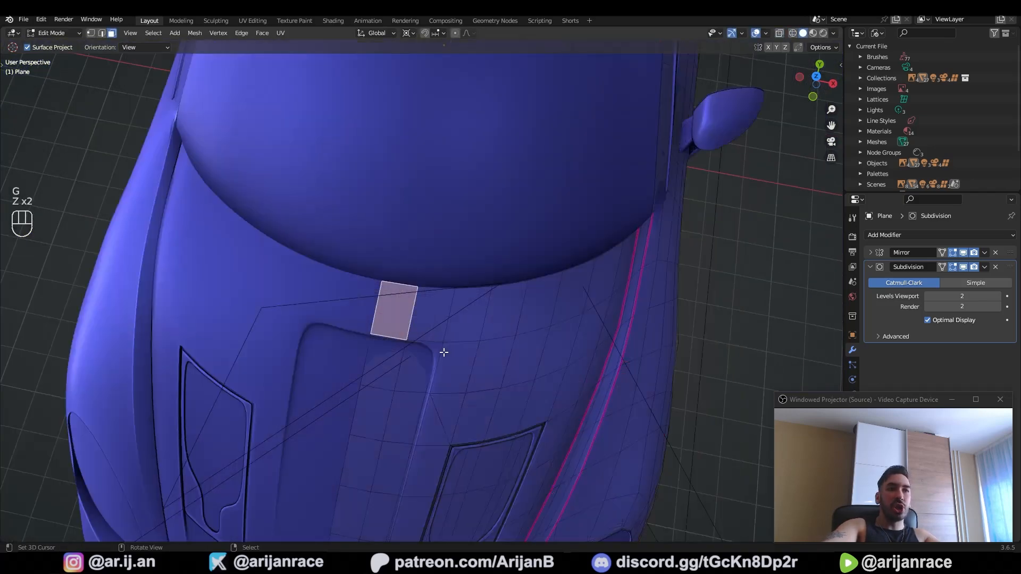
# Step: Select the narrow face along the rear edge of the hood's raised panel to check its topology in wireframe
pyautogui.moveTo(440, 355); pyautogui.dragTo(426, 330, button='middle')
pyautogui.scroll(1, 426, 330)
pyautogui.press('2')
pyautogui.press('z')
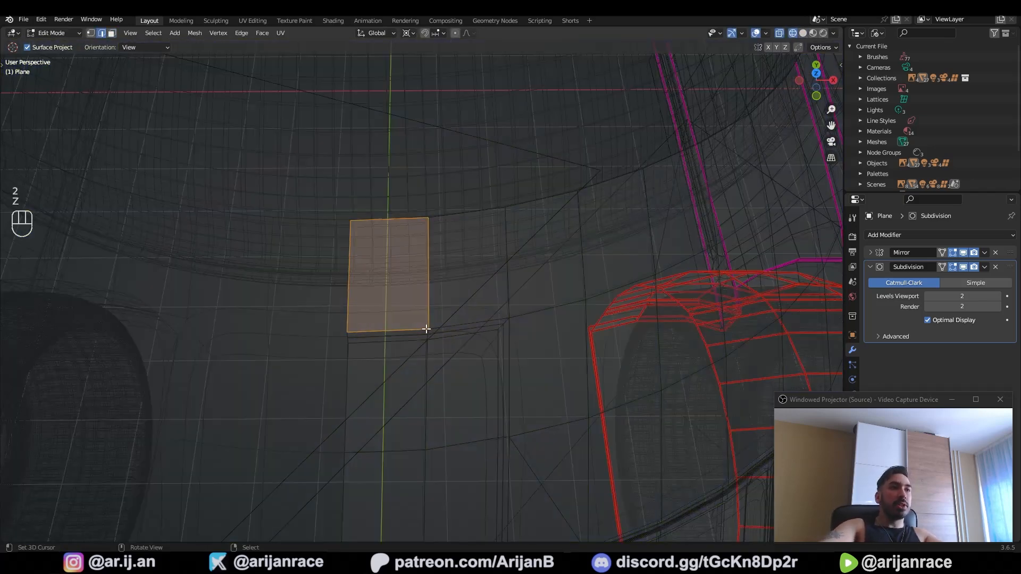
pyautogui.rightClick(416, 335)
pyautogui.press('3')
pyautogui.press('z')
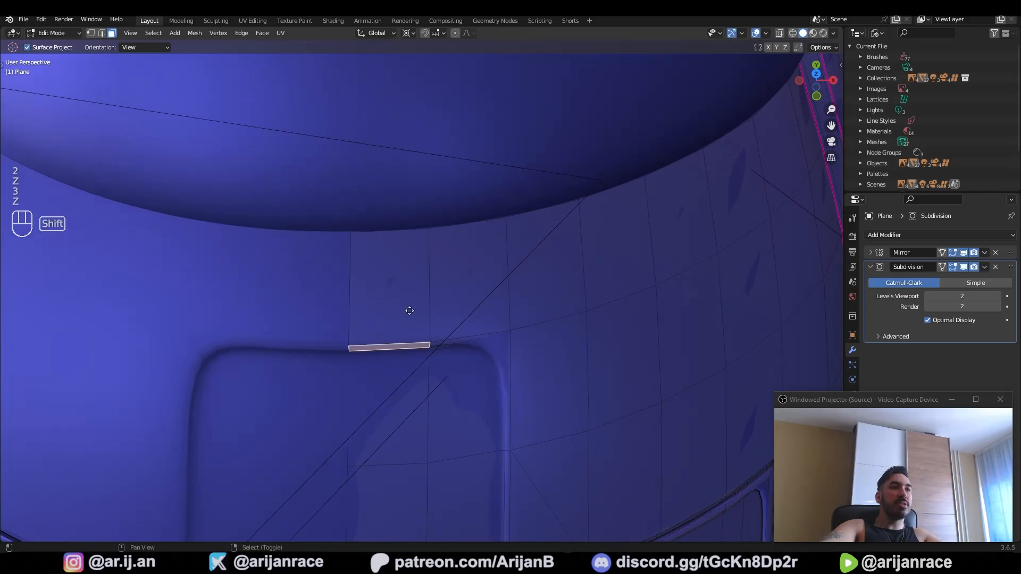
pyautogui.hotkey('shift', 'd')
pyautogui.click(390, 265)
pyautogui.moveTo(401, 273)
pyautogui.mouseDown(button='middle')
pyautogui.moveTo(392, 250)
pyautogui.moveTo(406, 283)
pyautogui.mouseUp(button='middle')
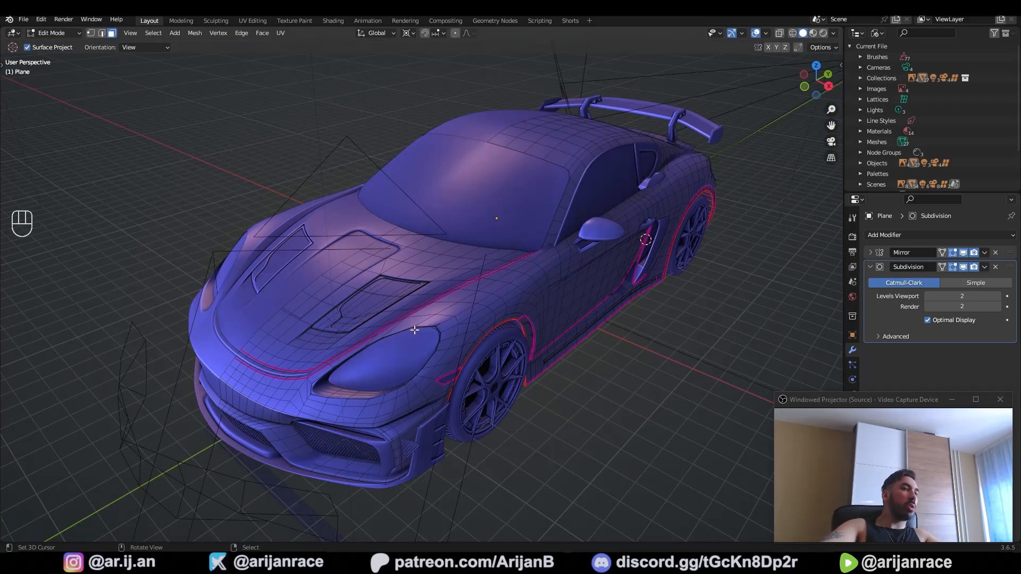
# Step: Select single faces on the rear bumper and the rear deck while inspecting the back of the car
pyautogui.moveTo(415, 330); pyautogui.dragTo(463, 315, button='middle')
pyautogui.scroll(3, 463, 306)
pyautogui.rightClick(423, 329)
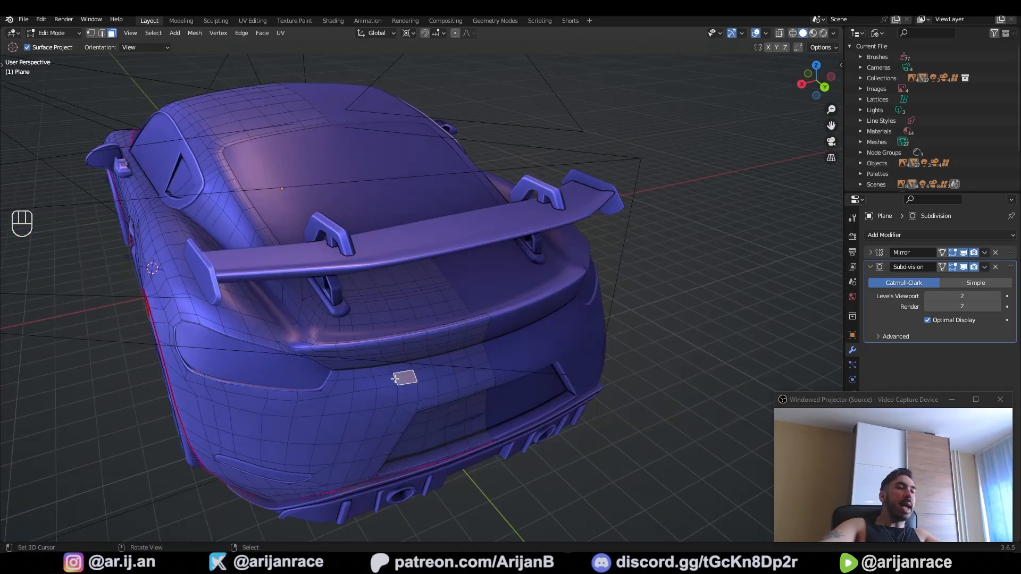
pyautogui.moveTo(395, 379); pyautogui.dragTo(446, 349, button='middle')
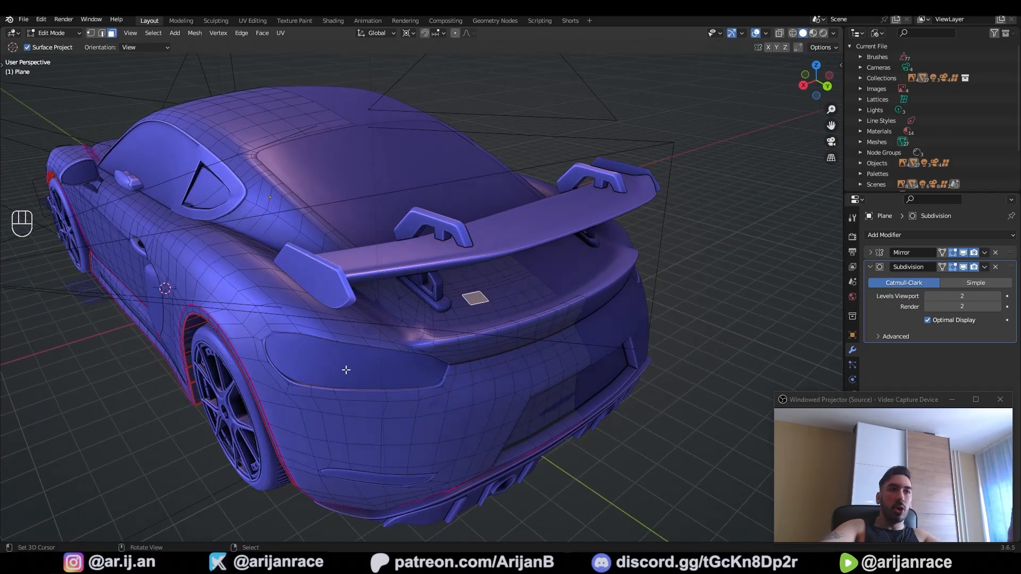
pyautogui.moveTo(346, 370); pyautogui.dragTo(364, 370, button='middle')
pyautogui.moveTo(272, 414); pyautogui.dragTo(282, 418, button='middle')
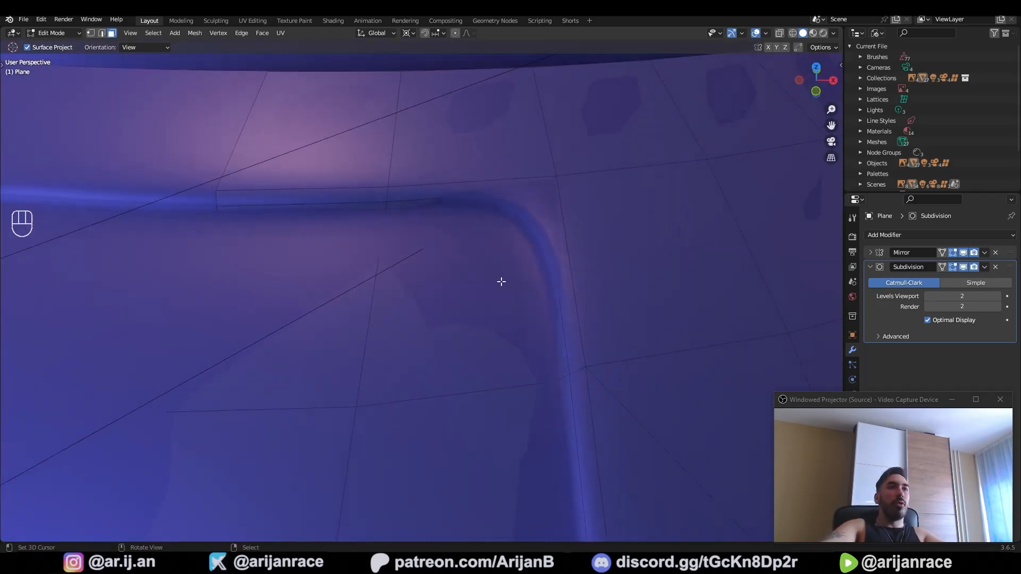
# Step: Select the edge loop that follows the rounded corner of the hood's raised panel
pyautogui.press('z')
pyautogui.press('2')
pyautogui.keyDown('alt'); pyautogui.rightClick(549, 237); pyautogui.keyUp('alt')
pyautogui.moveTo(549, 238); pyautogui.dragTo(556, 230, button='middle')
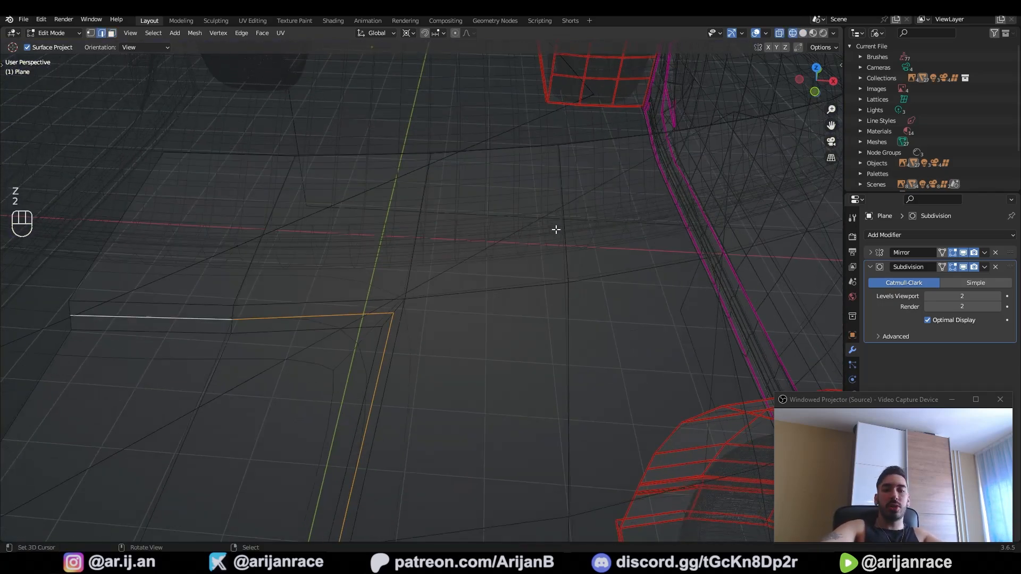
pyautogui.moveTo(389, 335); pyautogui.dragTo(403, 296, button='middle')
pyautogui.press('z')
pyautogui.press('z')
pyautogui.press('z')
pyautogui.scroll(-6, 415, 285)
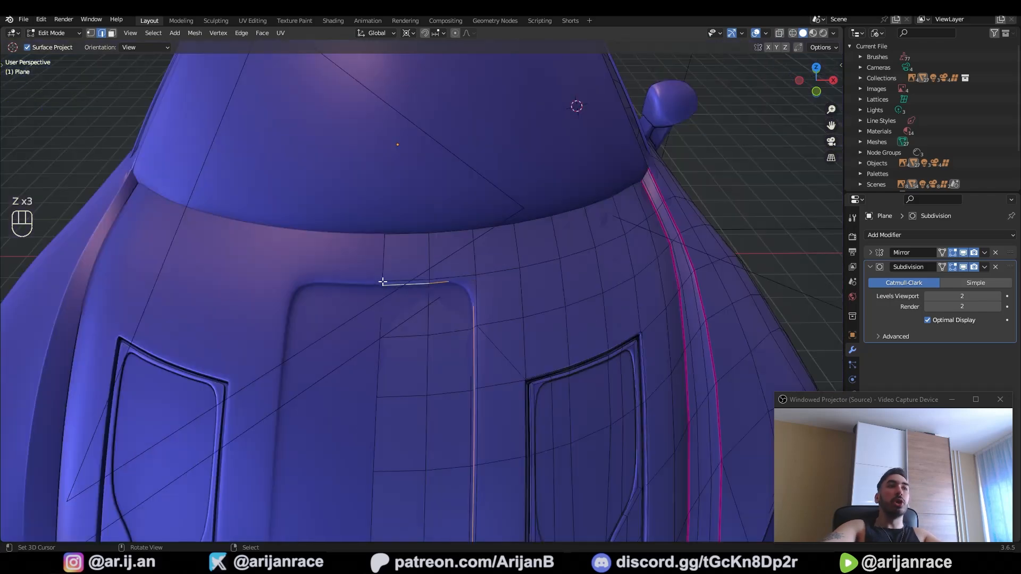
# Step: Select the row of faces in front of the windshield, from the car's centre line to the fender
pyautogui.scroll(-5, 474, 273)
pyautogui.press('3')
pyautogui.click(411, 266)
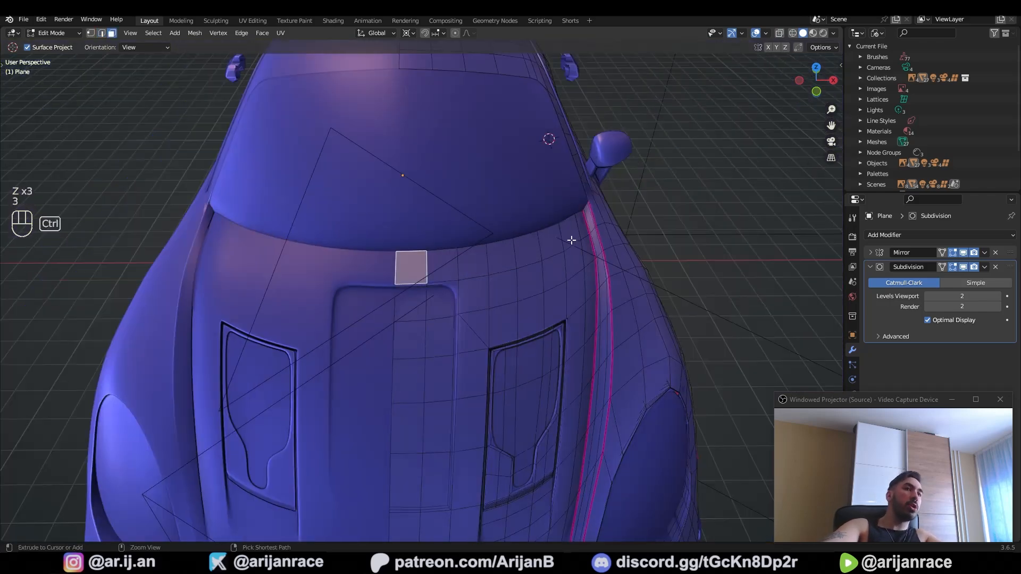
pyautogui.keyDown('ctrl'); pyautogui.click(569, 235); pyautogui.keyUp('ctrl')
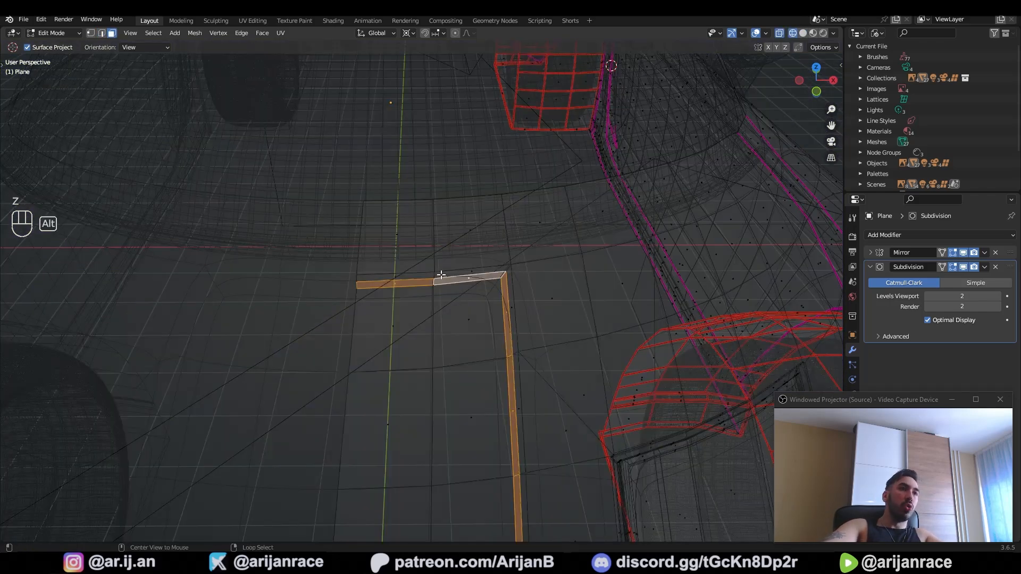
# Step: Select the face loop around the hood's raised panel and the one running down the hood's centre in turn
pyautogui.keyDown('alt'); pyautogui.rightClick(440, 273); pyautogui.keyUp('alt')
pyautogui.keyDown('alt'); pyautogui.rightClick(432, 273); pyautogui.keyUp('alt')
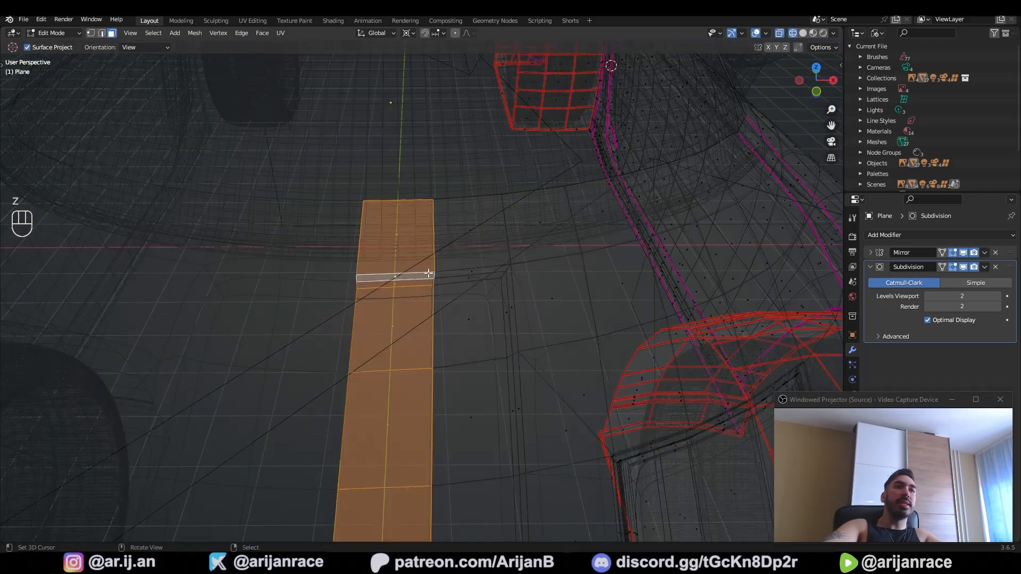
pyautogui.keyDown('alt'); pyautogui.rightClick(433, 271); pyautogui.keyUp('alt')
pyautogui.press('z')
pyautogui.moveTo(436, 275)
pyautogui.mouseDown(button='middle')
pyautogui.moveTo(433, 383)
pyautogui.moveTo(440, 374)
pyautogui.mouseUp(button='middle')
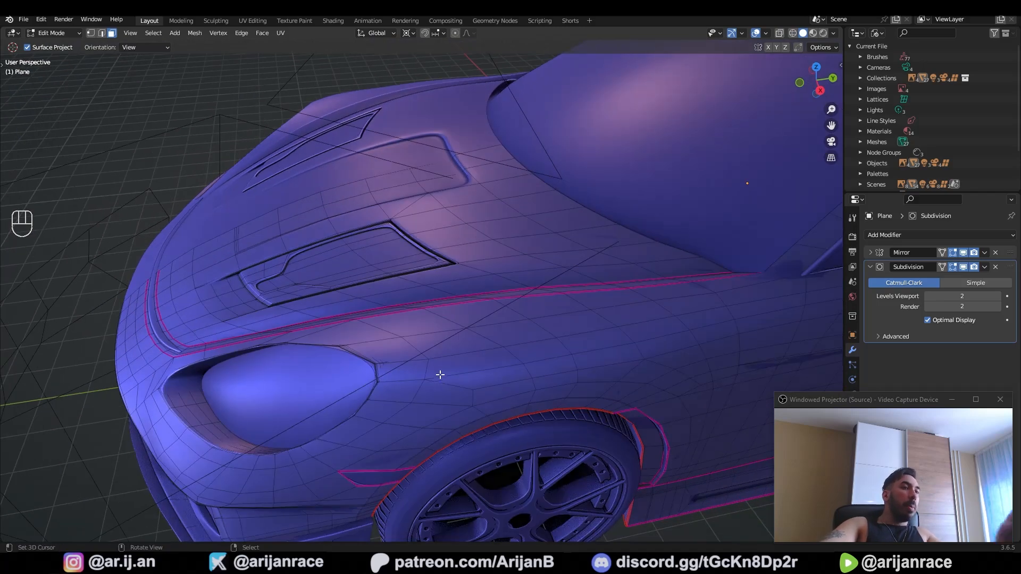
pyautogui.scroll(-1, 447, 336)
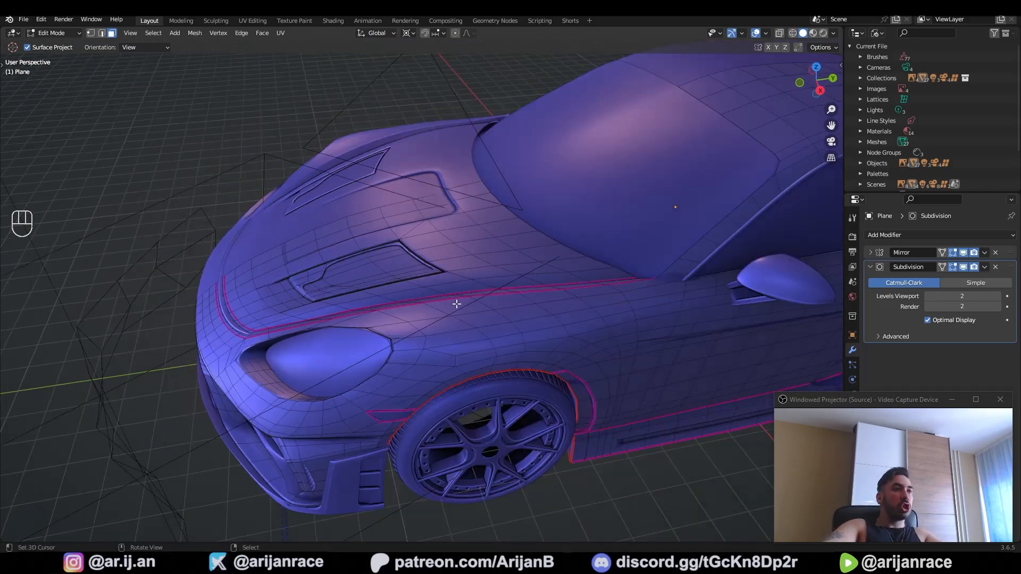
pyautogui.moveTo(514, 274); pyautogui.dragTo(426, 317, button='middle')
pyautogui.scroll(2, 426, 317)
pyautogui.scroll(-3, 502, 250)
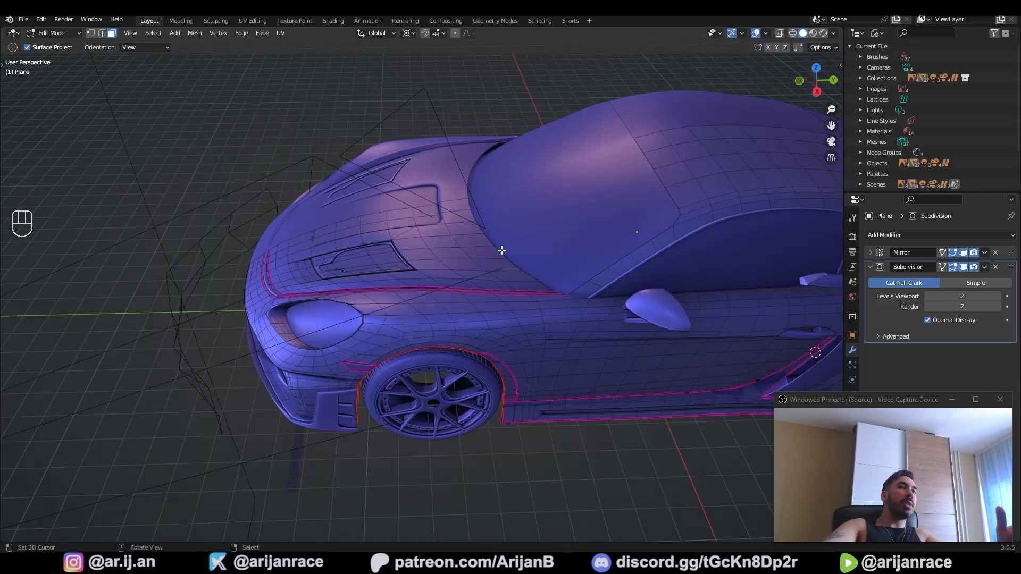
# Step: Select the crosswise edge loops on the roof together with its lengthwise edge loops
pyautogui.moveTo(605, 262); pyautogui.dragTo(479, 270, button='middle')
pyautogui.scroll(2, 478, 270)
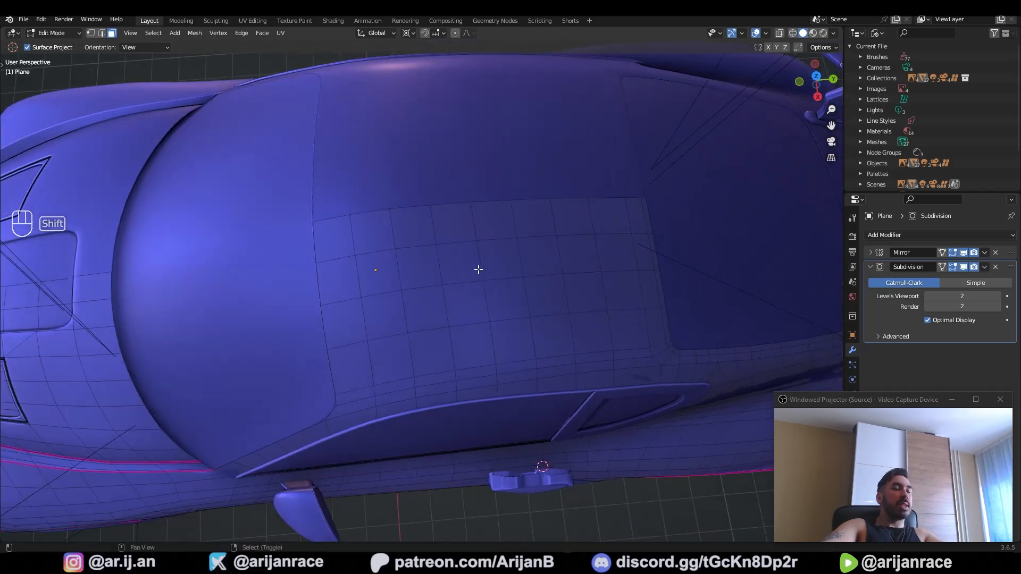
pyautogui.keyDown('alt'); pyautogui.click(364, 283); pyautogui.keyUp('alt')
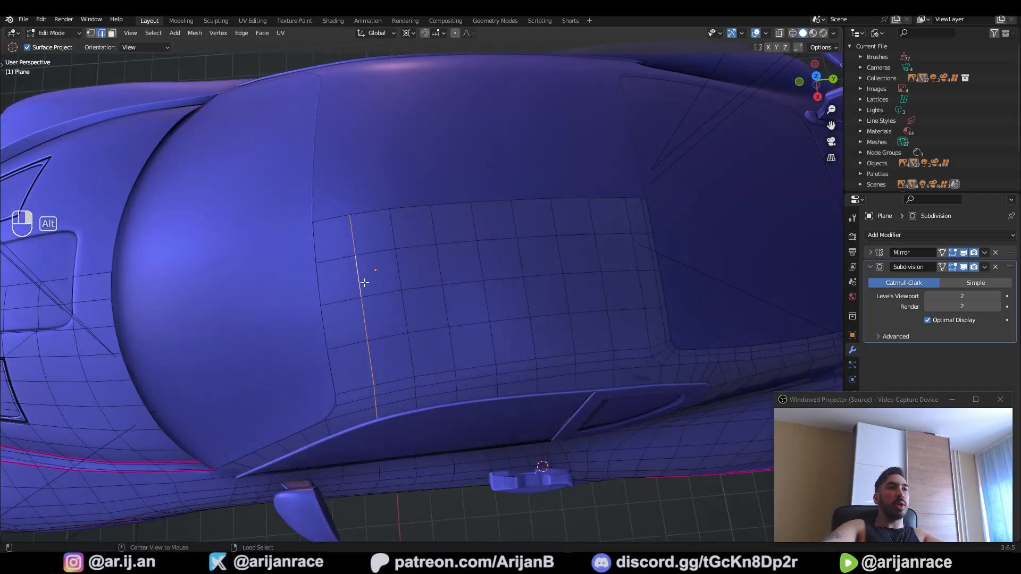
pyautogui.keyDown('alt'); pyautogui.keyDown('shift'); pyautogui.click(594, 260); pyautogui.keyUp('shift'); pyautogui.keyUp('alt')
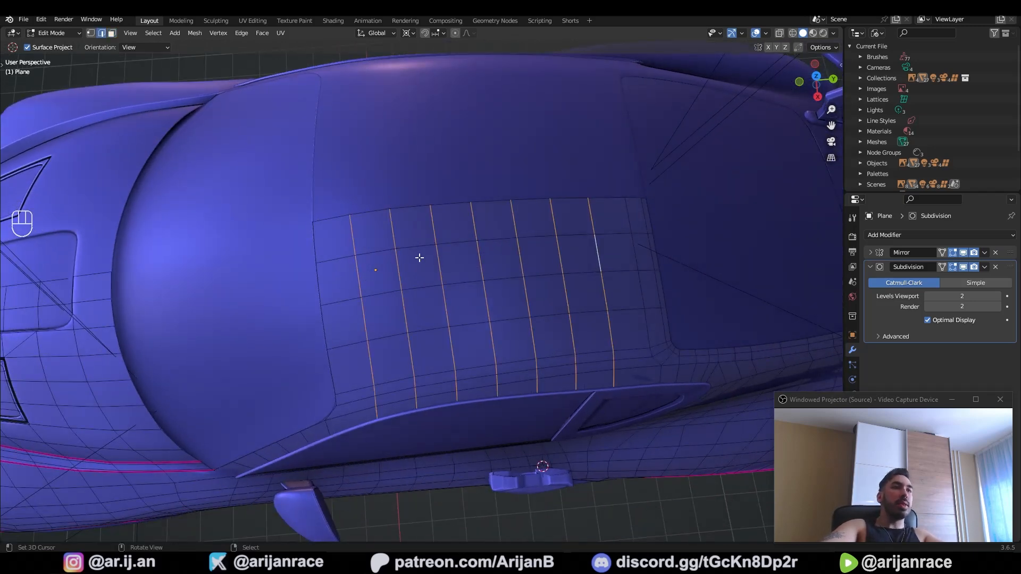
pyautogui.keyDown('alt'); pyautogui.keyDown('shift'); pyautogui.click(419, 255); pyautogui.keyUp('shift'); pyautogui.keyUp('alt')
pyautogui.keyDown('alt'); pyautogui.keyDown('shift'); pyautogui.click(419, 294); pyautogui.keyUp('shift'); pyautogui.keyUp('alt')
pyautogui.keyDown('alt'); pyautogui.keyDown('shift'); pyautogui.click(420, 335); pyautogui.keyUp('shift'); pyautogui.keyUp('alt')
pyautogui.keyDown('alt'); pyautogui.keyDown('shift'); pyautogui.click(432, 373); pyautogui.keyUp('shift'); pyautogui.keyUp('alt')
pyautogui.moveTo(433, 363); pyautogui.dragTo(247, 265, button='middle')
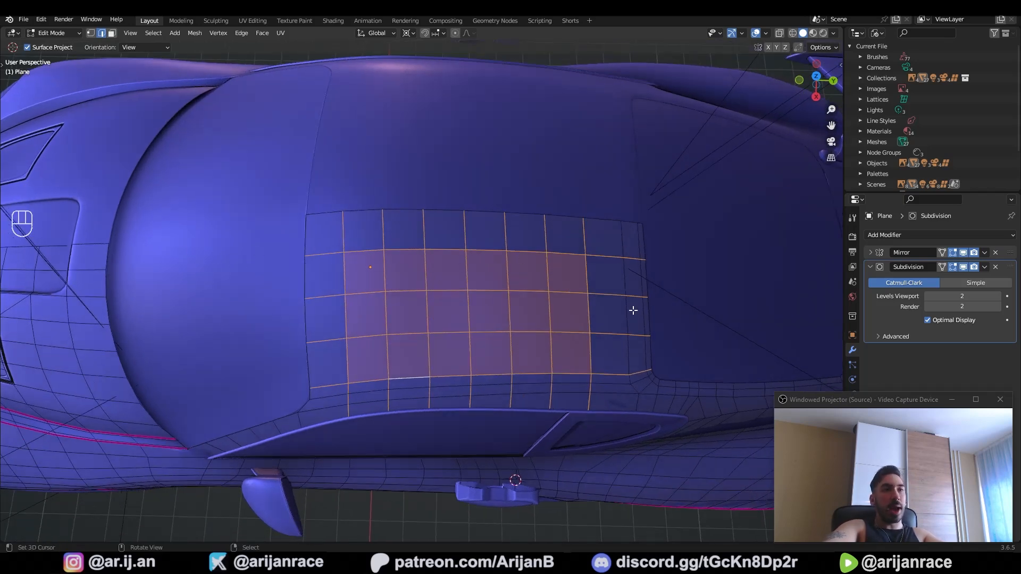
# Step: Slide one lengthwise roof edge loop towards the roof's centre with a factor of -0.523
pyautogui.moveTo(632, 311); pyautogui.dragTo(437, 328, button='middle')
pyautogui.keyDown('alt'); pyautogui.click(438, 328); pyautogui.keyUp('alt')
pyautogui.press('g')
pyautogui.press('g')
pyautogui.click(369, 297)
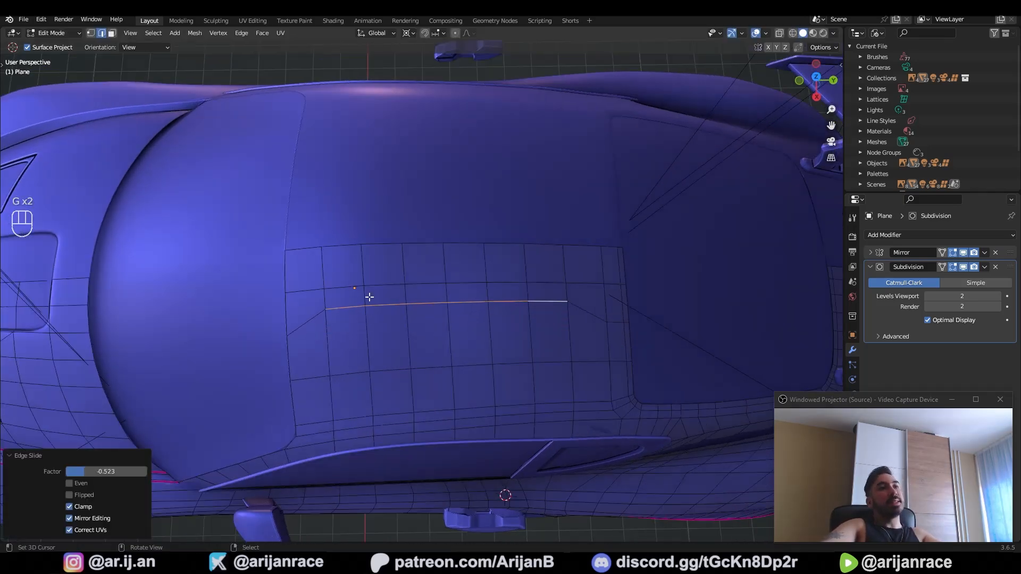
# Step: Select the middle section of the shifted roof edge line and slide it slightly further
pyautogui.click(387, 299)
pyautogui.keyDown('ctrl'); pyautogui.click(505, 296); pyautogui.keyUp('ctrl')
pyautogui.press('g')
pyautogui.press('g')
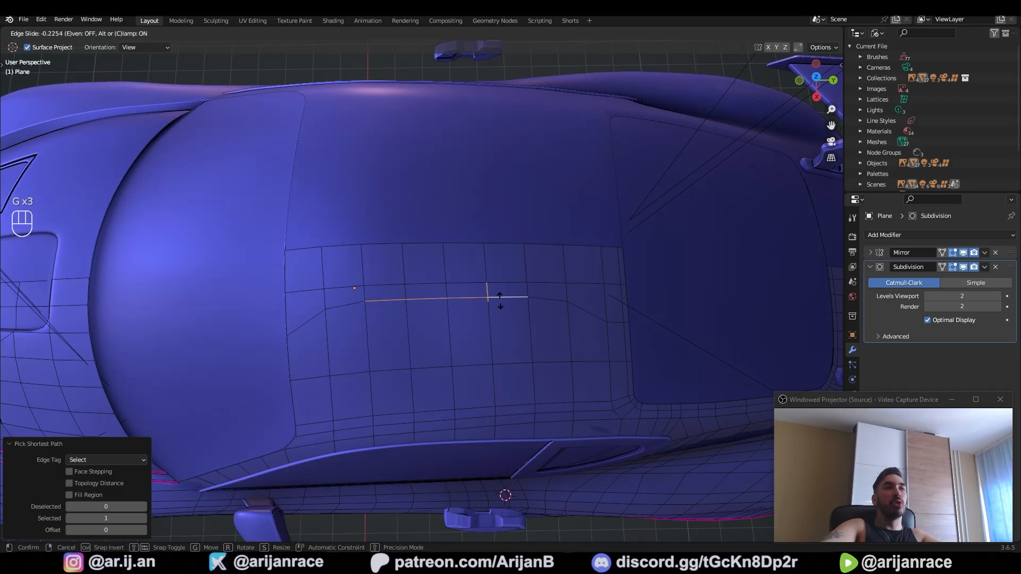
pyautogui.click(500, 299)
pyautogui.press('3')
pyautogui.moveTo(447, 293); pyautogui.dragTo(414, 288)
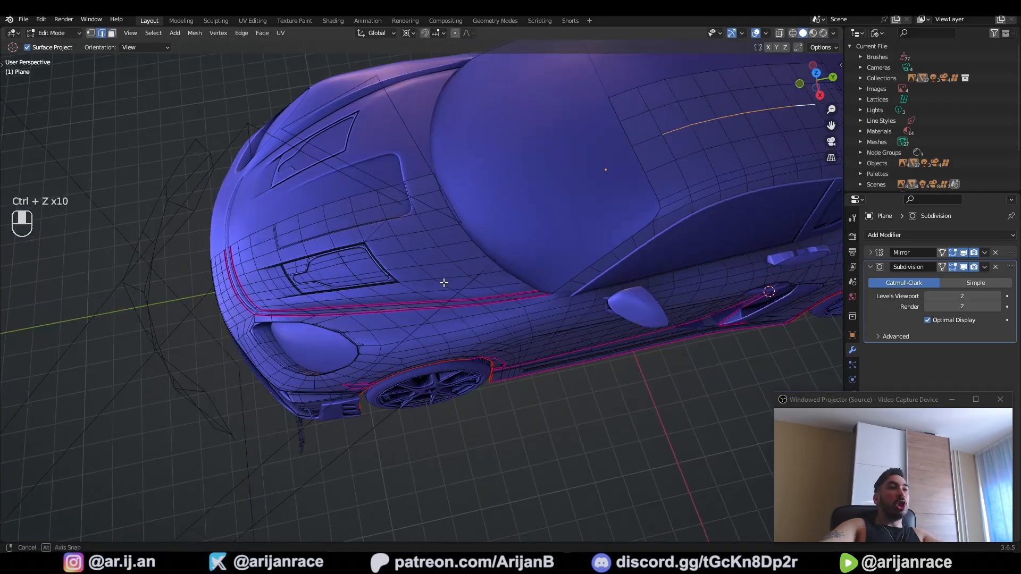
# Step: Select the edge loops running from the hood over the front fender towards the wheel arch and side skirt
pyautogui.moveTo(444, 282); pyautogui.dragTo(417, 266, button='middle')
pyautogui.scroll(2, 417, 266)
pyautogui.press('2')
pyautogui.keyDown('alt'); pyautogui.rightClick(400, 243); pyautogui.keyUp('alt')
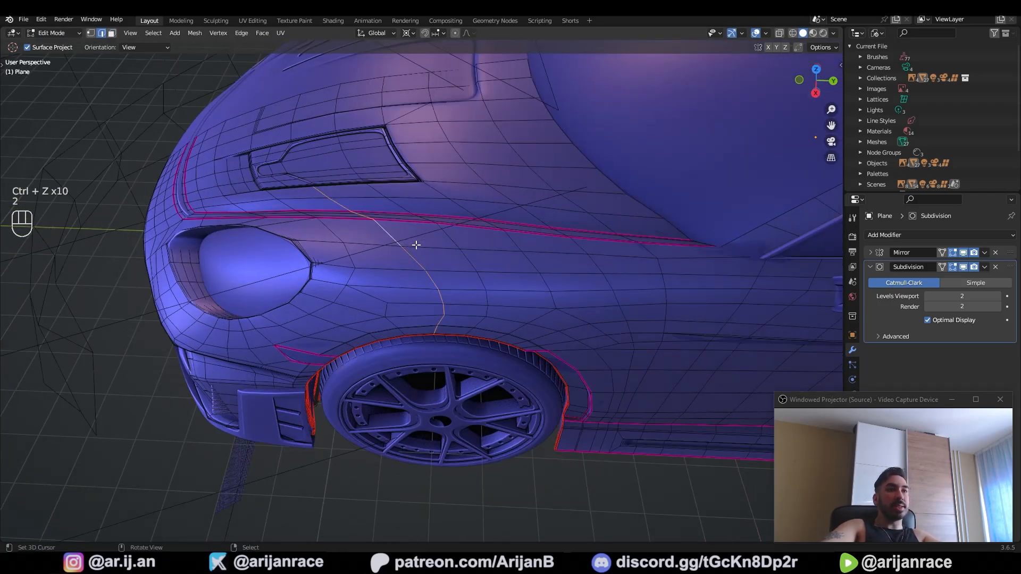
pyautogui.keyDown('alt'); pyautogui.keyDown('shift'); pyautogui.rightClick(462, 250); pyautogui.keyUp('shift'); pyautogui.keyUp('alt')
pyautogui.keyDown('alt'); pyautogui.keyDown('shift'); pyautogui.rightClick(535, 266); pyautogui.keyUp('shift'); pyautogui.keyUp('alt')
pyautogui.keyDown('alt'); pyautogui.keyDown('shift'); pyautogui.rightClick(594, 263); pyautogui.keyUp('shift'); pyautogui.keyUp('alt')
pyautogui.keyDown('alt'); pyautogui.keyDown('shift'); pyautogui.rightClick(539, 317); pyautogui.keyUp('shift'); pyautogui.keyUp('alt')
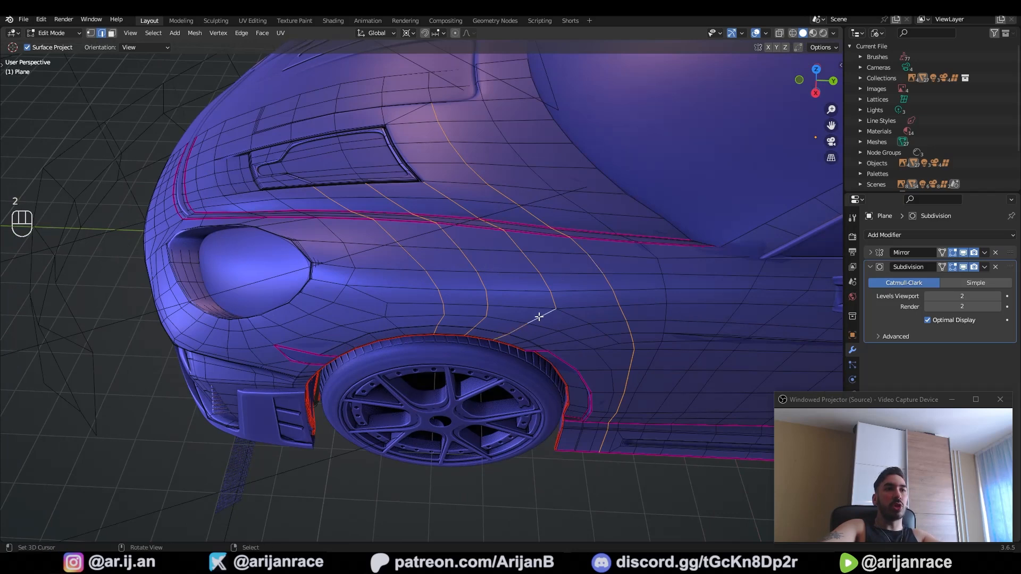
# Step: Add the edge loops beside and around the headlight to the selected fender loops
pyautogui.moveTo(540, 317); pyautogui.dragTo(519, 308, button='middle')
pyautogui.keyDown('alt'); pyautogui.keyDown('shift'); pyautogui.rightClick(370, 294); pyautogui.keyUp('shift'); pyautogui.keyUp('alt')
pyautogui.keyDown('alt'); pyautogui.keyDown('shift'); pyautogui.rightClick(352, 299); pyautogui.keyUp('shift'); pyautogui.keyUp('alt')
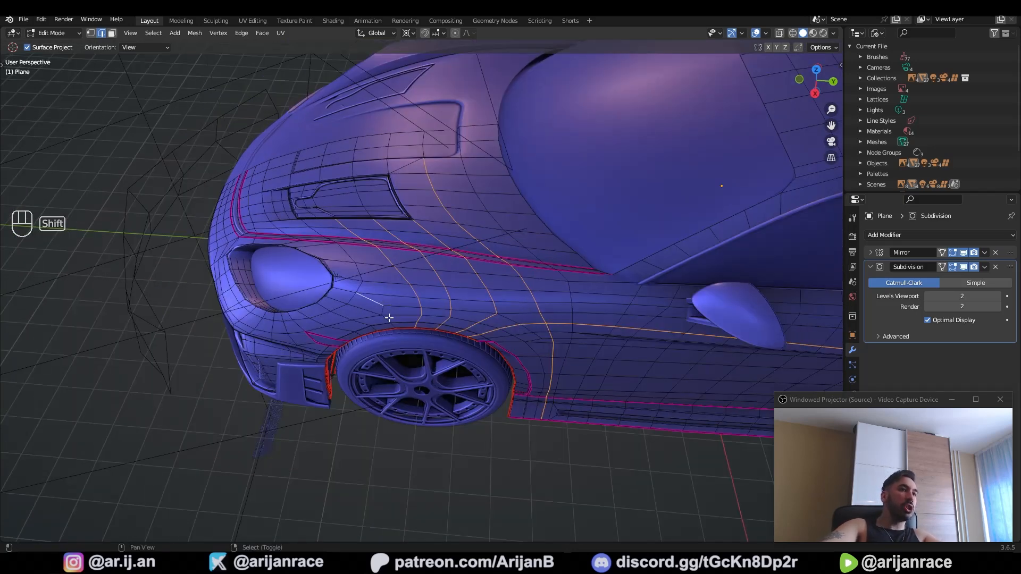
pyautogui.keyDown('shift'); pyautogui.moveTo(388, 317); pyautogui.dragTo(393, 367, button='middle'); pyautogui.keyUp('shift')
pyautogui.scroll(2, 422, 321)
pyautogui.moveTo(431, 323); pyautogui.dragTo(430, 319, button='middle')
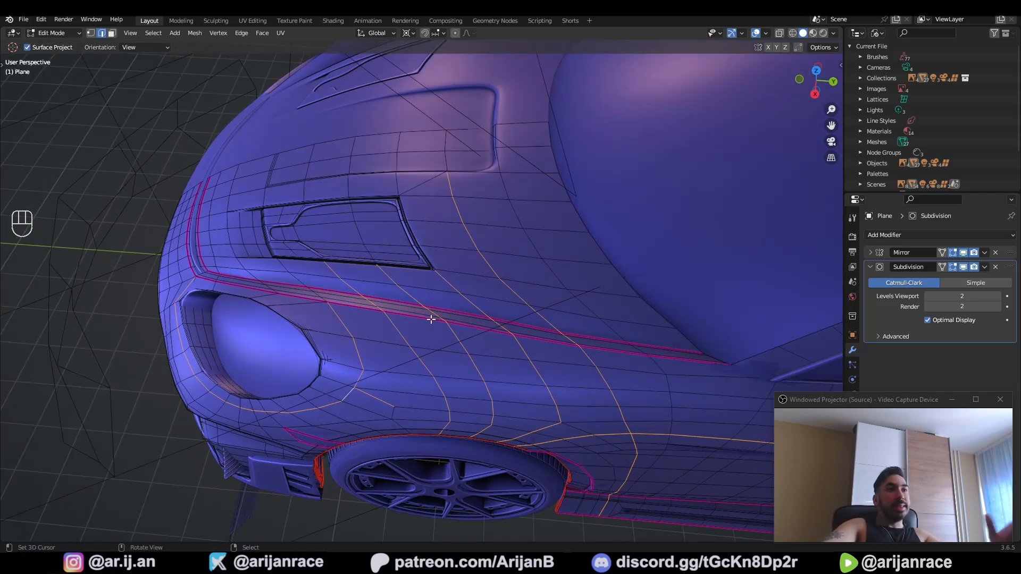
# Step: Extend a face selection from the hood seam strip across the hood, and toggle Edit Mode
pyautogui.press('3')
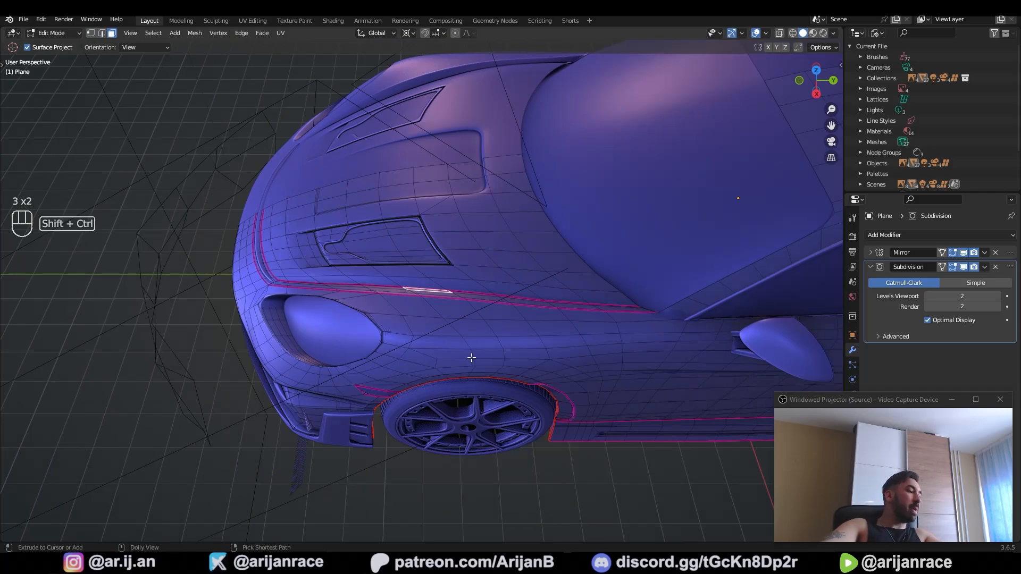
pyautogui.keyDown('ctrl'); pyautogui.keyDown('shift'); pyautogui.click(439, 218); pyautogui.keyUp('shift'); pyautogui.keyUp('ctrl')
pyautogui.moveTo(463, 261); pyautogui.dragTo(404, 323, button='middle')
pyautogui.press('Tab')
pyautogui.press('Tab')
pyautogui.press('Tab')
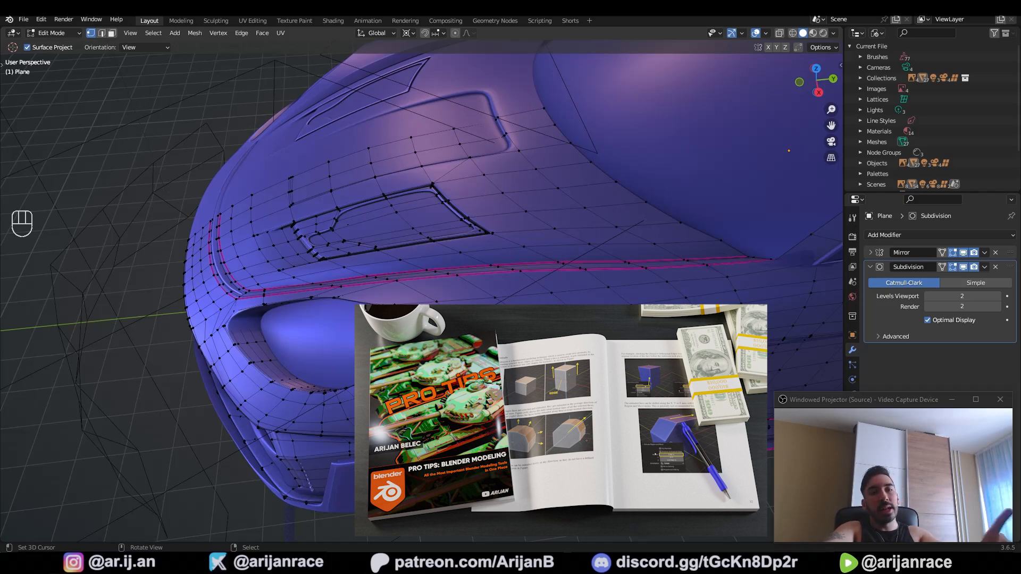
# Step: Select the path of vertices crossing the hood seam strip beside the headlight
pyautogui.moveTo(530, 304); pyautogui.dragTo(547, 282, button='middle')
pyautogui.moveTo(547, 282); pyautogui.dragTo(509, 325, button='middle')
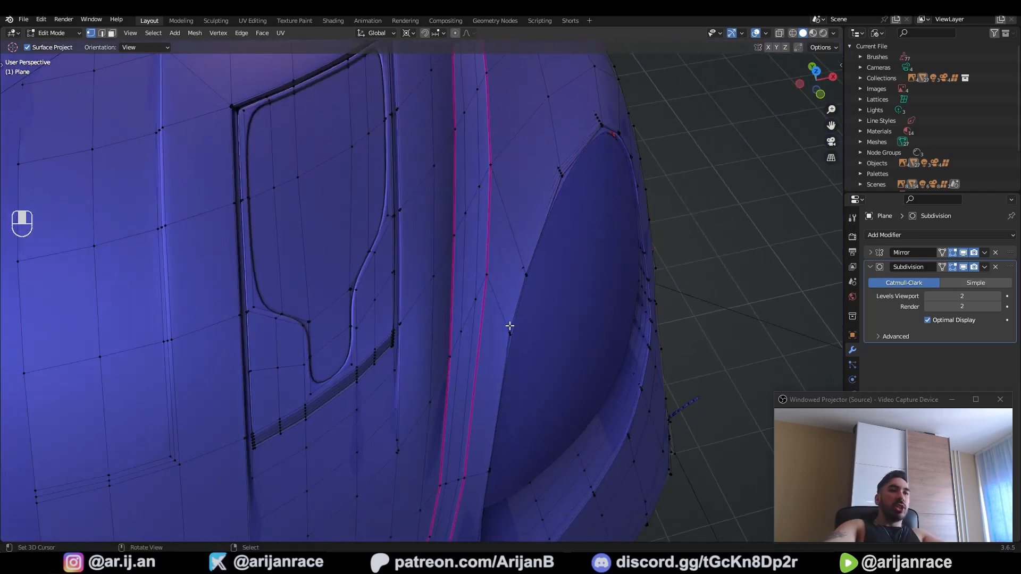
pyautogui.rightClick(491, 287)
pyautogui.keyDown('shift'); pyautogui.moveTo(490, 288); pyautogui.dragTo(463, 291, button='middle'); pyautogui.keyUp('shift')
pyautogui.scroll(2, 463, 292)
pyautogui.rightClick(417, 382)
pyautogui.moveTo(497, 344); pyautogui.dragTo(254, 136, button='middle')
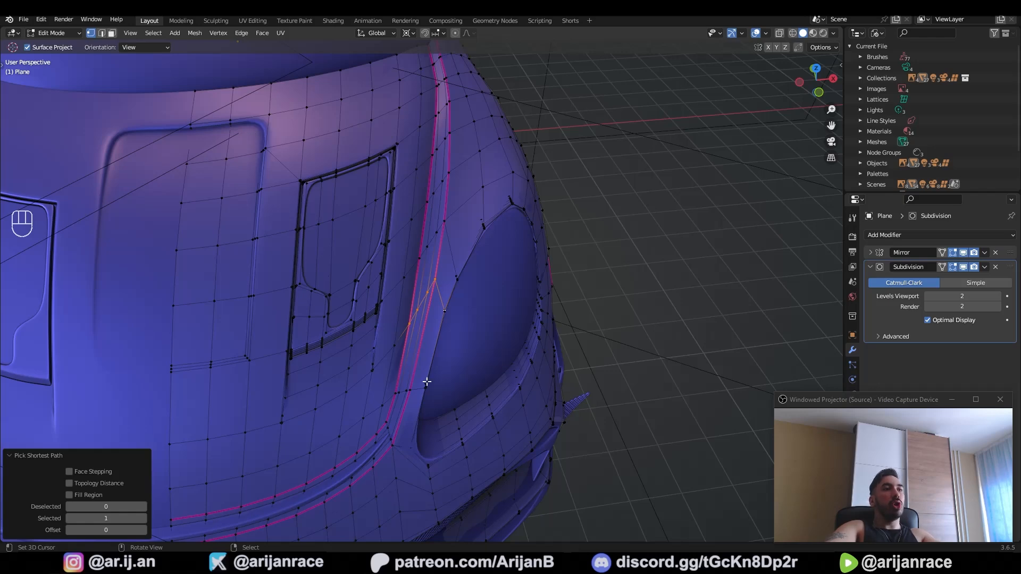
pyautogui.scroll(4, 406, 301)
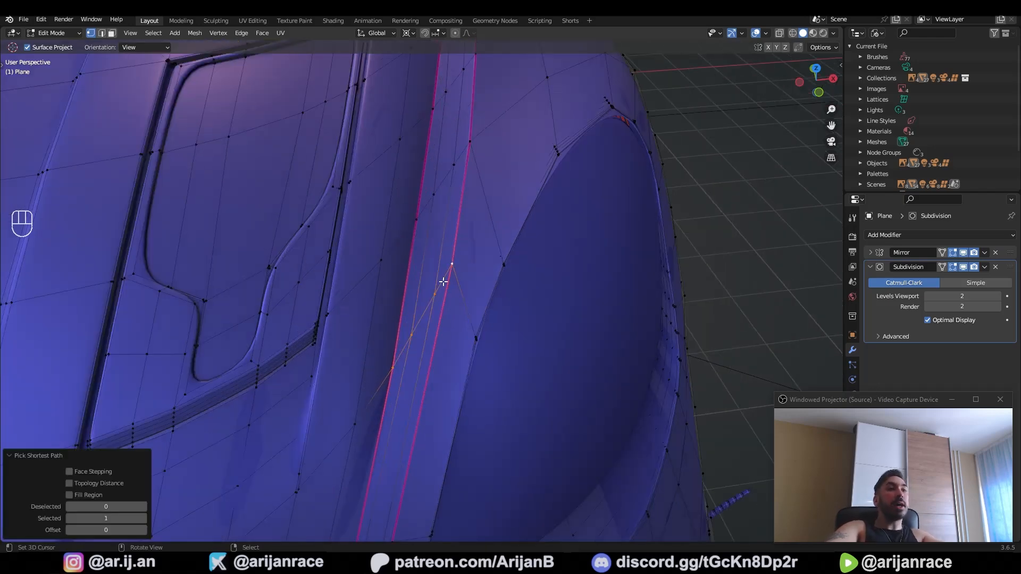
# Step: Cut a new edge across the hood seam strip to the headlight's edge with the Knife tool
pyautogui.moveTo(444, 281); pyautogui.dragTo(405, 379, button='middle')
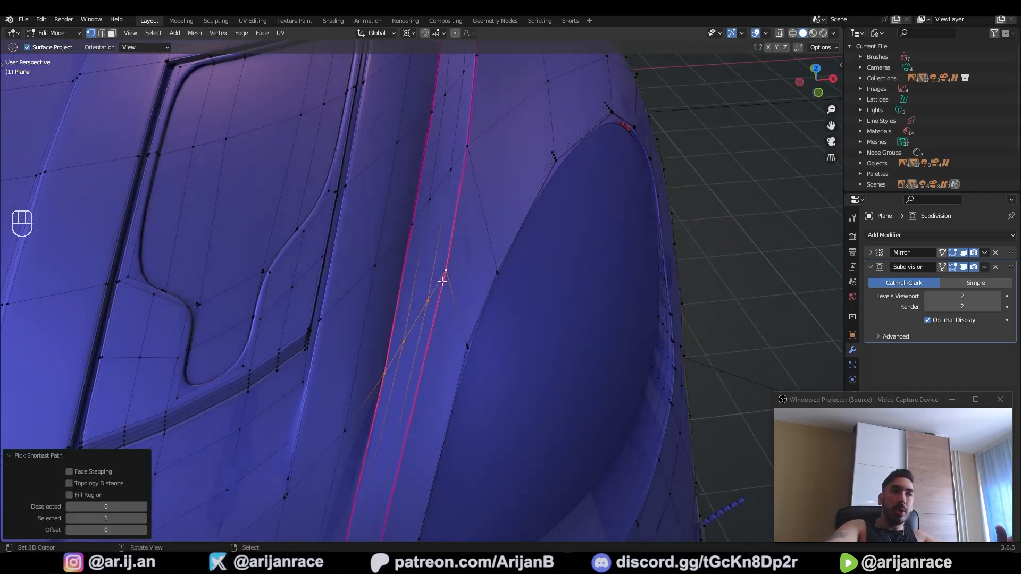
pyautogui.moveTo(427, 383); pyautogui.dragTo(453, 372, button='middle')
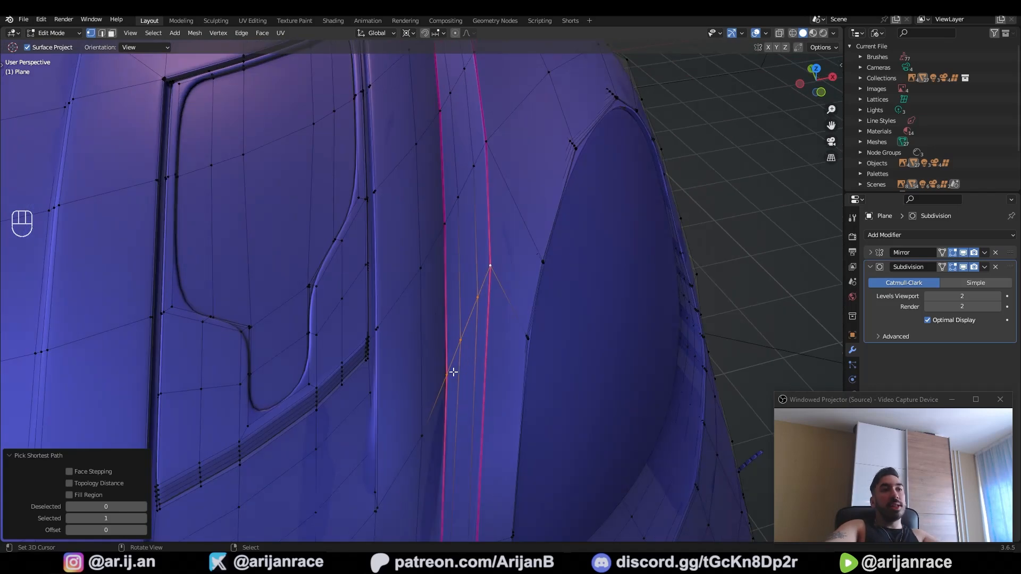
pyautogui.moveTo(521, 348); pyautogui.dragTo(446, 328, button='middle')
pyautogui.press('j')
pyautogui.hotkey('ctrl', 'z')
pyautogui.press('a')
pyautogui.press('a')
pyautogui.press('k')
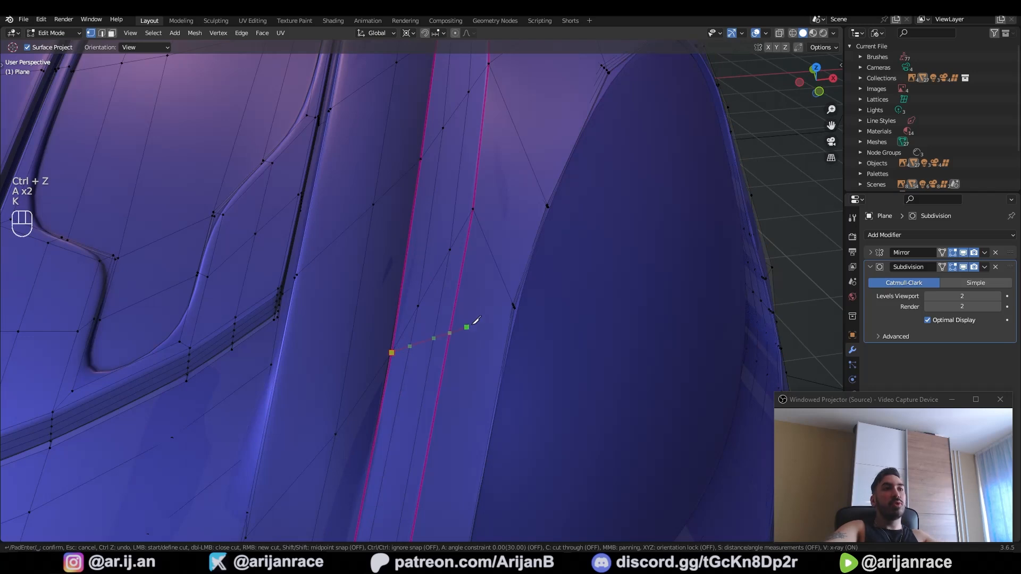
pyautogui.press('Return')
# Step: Slide the path of vertices crossing the seam strip onto the new cut and merge the whole mesh by distance
pyautogui.press('g')
pyautogui.press('g')
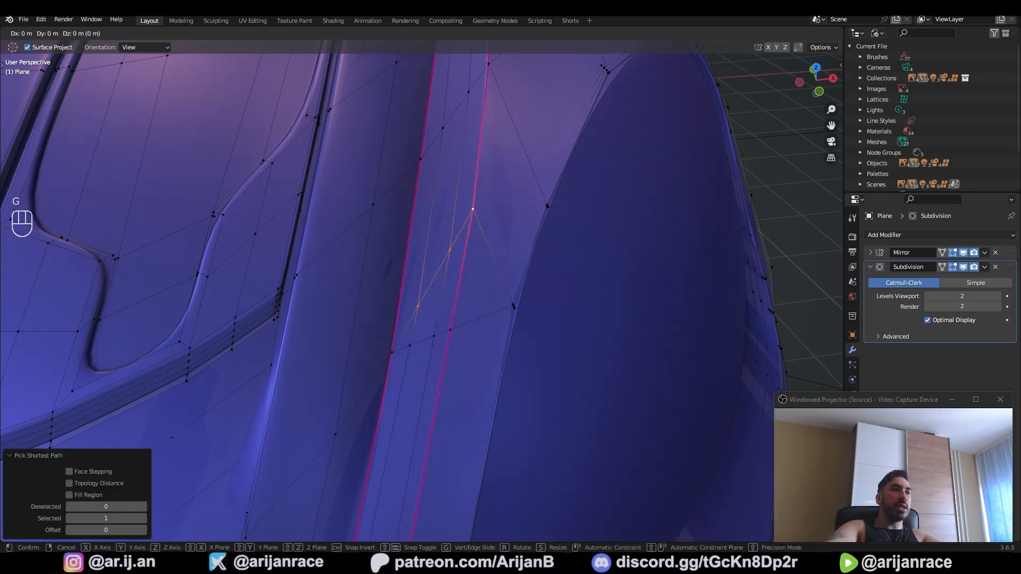
pyautogui.click(472, 393)
pyautogui.press('a')
pyautogui.press('m')
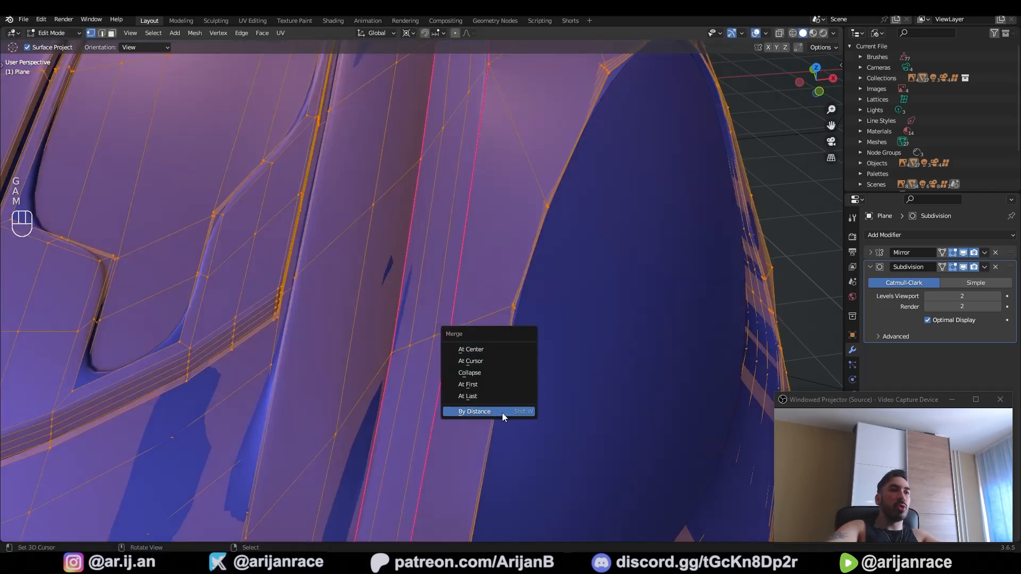
pyautogui.press('Return')
# Step: Undo the merge, the slide and the knife cut across the seam strip
pyautogui.hotkey('ctrl', 'z')
pyautogui.hotkey('ctrl', 'z')
pyautogui.hotkey('ctrl', 'z')
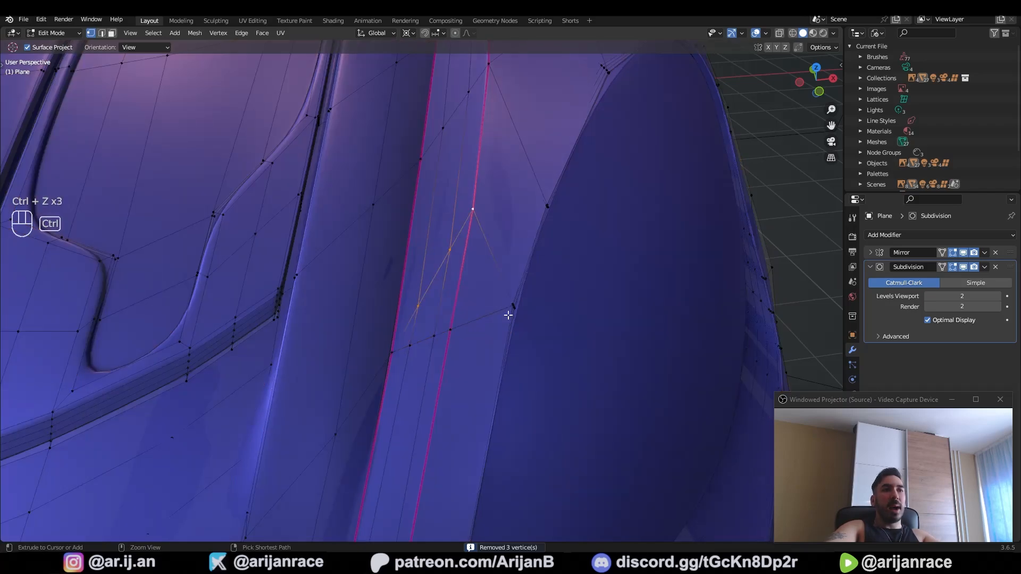
pyautogui.hotkey('ctrl', 'z')
pyautogui.hotkey('ctrl', 'z')
pyautogui.hotkey('ctrl', 'z')
# Step: Examine the mesh at the headlight's edge in wireframe and box-select the vertex on that edge beside the seam strip
pyautogui.press('a')
pyautogui.press('z')
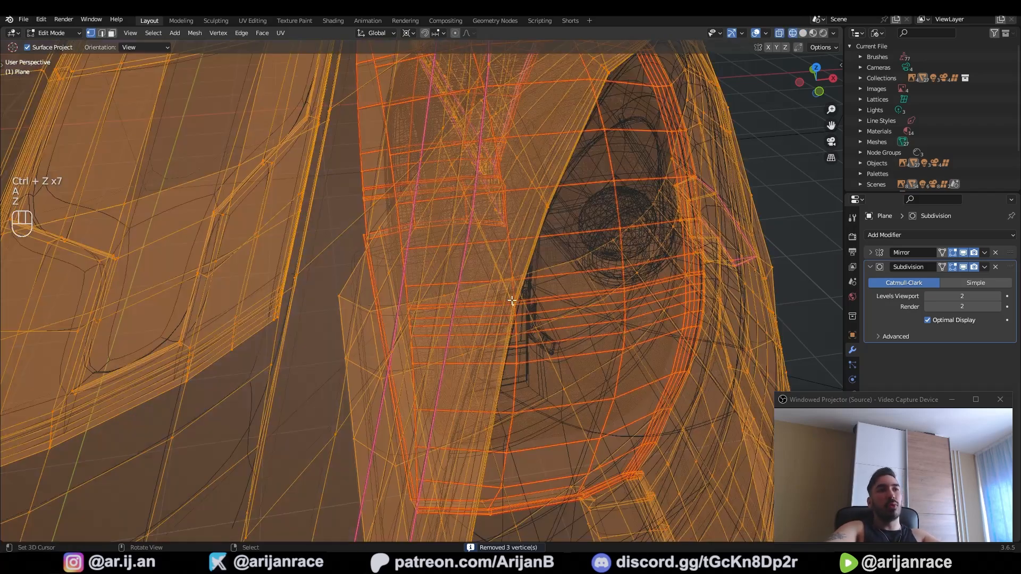
pyautogui.press('a')
pyautogui.press('a')
pyautogui.press('b')
pyautogui.rightClick(510, 303)
pyautogui.press('z')
pyautogui.press('b')
pyautogui.moveTo(508, 300); pyautogui.dragTo(523, 312)
pyautogui.press('KP_Decimal')
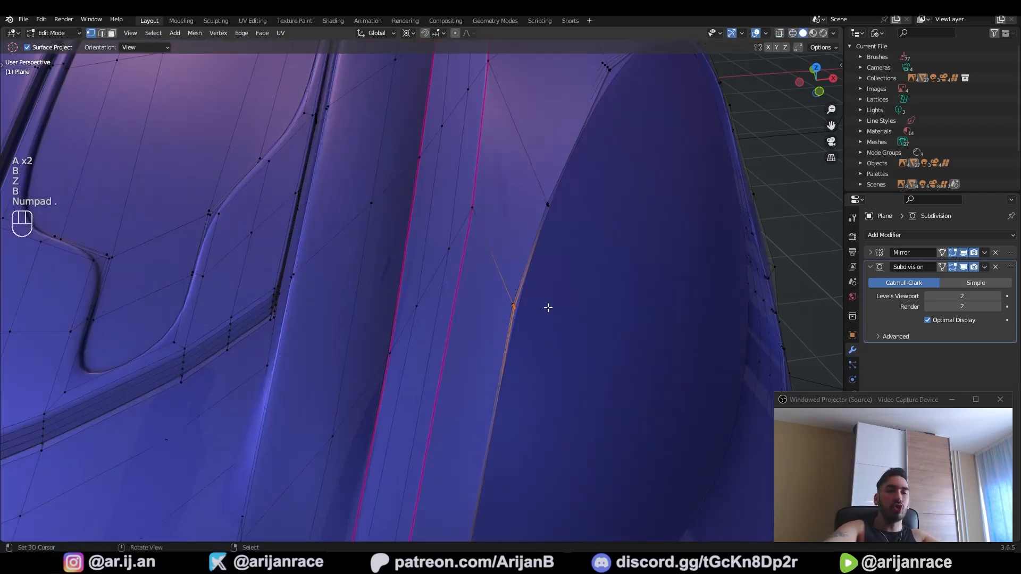
# Step: Examine the overlapping geometry around the headlight's edge from several angles in wireframe and solid shading
pyautogui.scroll(-4, 542, 309)
pyautogui.moveTo(543, 309)
pyautogui.mouseDown(button='middle')
pyautogui.moveTo(385, 262)
pyautogui.moveTo(447, 317)
pyautogui.moveTo(432, 303)
pyautogui.moveTo(362, 337)
pyautogui.moveTo(364, 317)
pyautogui.mouseUp(button='middle')
pyautogui.press('z')
pyautogui.press('a')
pyautogui.press('z')
pyautogui.scroll(3, 432, 302)
pyautogui.press('a')
pyautogui.press('a')
pyautogui.rightClick(425, 292)
pyautogui.press('z')
pyautogui.scroll(-4, 364, 317)
pyautogui.moveTo(266, 372)
pyautogui.mouseDown(button='middle')
pyautogui.moveTo(438, 357)
pyautogui.moveTo(526, 323)
pyautogui.moveTo(362, 340)
pyautogui.moveTo(508, 401)
pyautogui.moveTo(504, 373)
pyautogui.moveTo(528, 321)
pyautogui.moveTo(442, 278)
pyautogui.moveTo(433, 217)
pyautogui.moveTo(449, 246)
pyautogui.moveTo(551, 247)
pyautogui.mouseUp(button='middle')
# Step: Select an edge loop of the inner headlight surface, grow the selection over the whole surface and delete it
pyautogui.press('z')
pyautogui.press('z')
pyautogui.press('a')
pyautogui.keyDown('alt'); pyautogui.rightClick(515, 331); pyautogui.keyUp('alt')
pyautogui.press('z')
pyautogui.press('z')
pyautogui.press('ctrl+KP_Add')
pyautogui.press('ctrl+KP_Add')
pyautogui.press('ctrl+KP_Add')
pyautogui.press('ctrl+KP_Add')
pyautogui.press('ctrl+KP_Add')
pyautogui.press('z')
pyautogui.press('z')
pyautogui.press('z')
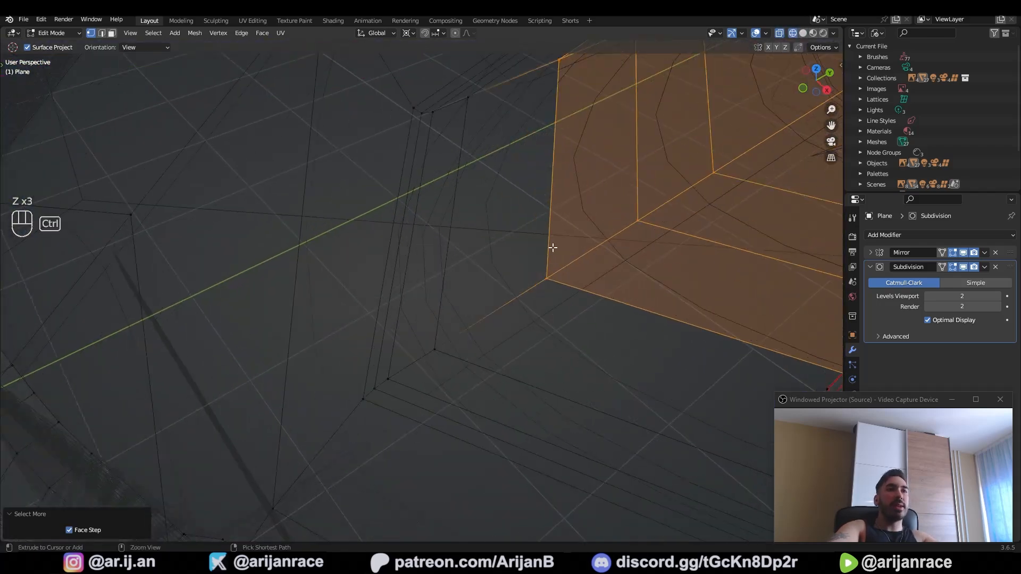
pyautogui.press('ctrl+KP_Add')
pyautogui.press('ctrl+KP_Add')
pyautogui.press('ctrl+KP_Add')
pyautogui.scroll(-6, 427, 205)
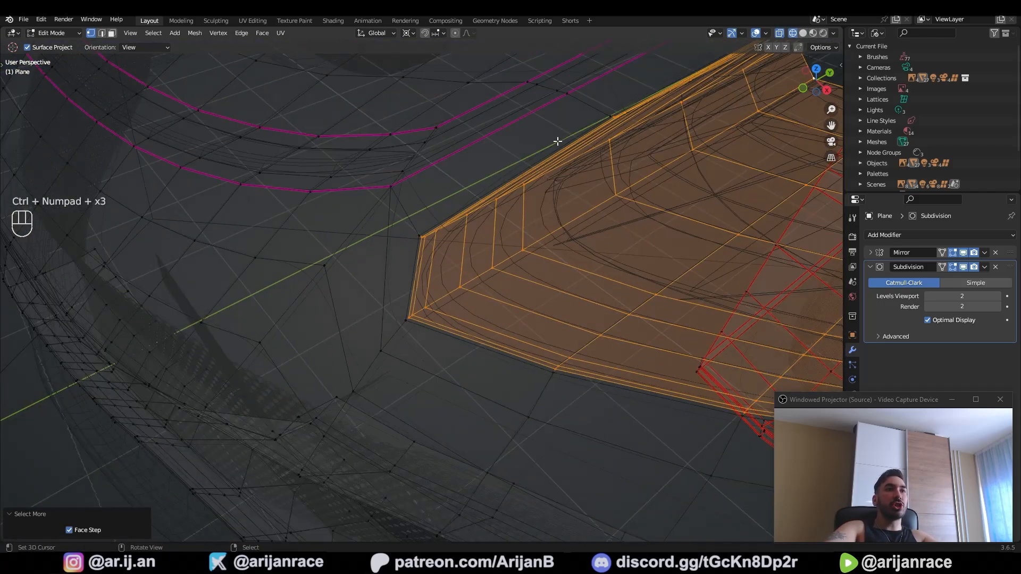
pyautogui.scroll(3, 472, 228)
pyautogui.moveTo(556, 141)
pyautogui.keyDown('shift'); pyautogui.mouseDown(button='middle')
pyautogui.moveTo(472, 229)
pyautogui.moveTo(599, 145)
pyautogui.moveTo(524, 164)
pyautogui.moveTo(492, 225)
pyautogui.moveTo(453, 238)
pyautogui.moveTo(548, 231)
pyautogui.mouseUp(button='middle'); pyautogui.keyUp('shift')
pyautogui.press('z')
pyautogui.press('x')
pyautogui.click(554, 149)
# Step: Move the vertex on the headlight opening's edge beside the seam strip and connect it across the strip
pyautogui.press('1')
pyautogui.keyDown('alt'); pyautogui.rightClick(493, 224); pyautogui.keyUp('alt')
pyautogui.press('z')
pyautogui.press('z')
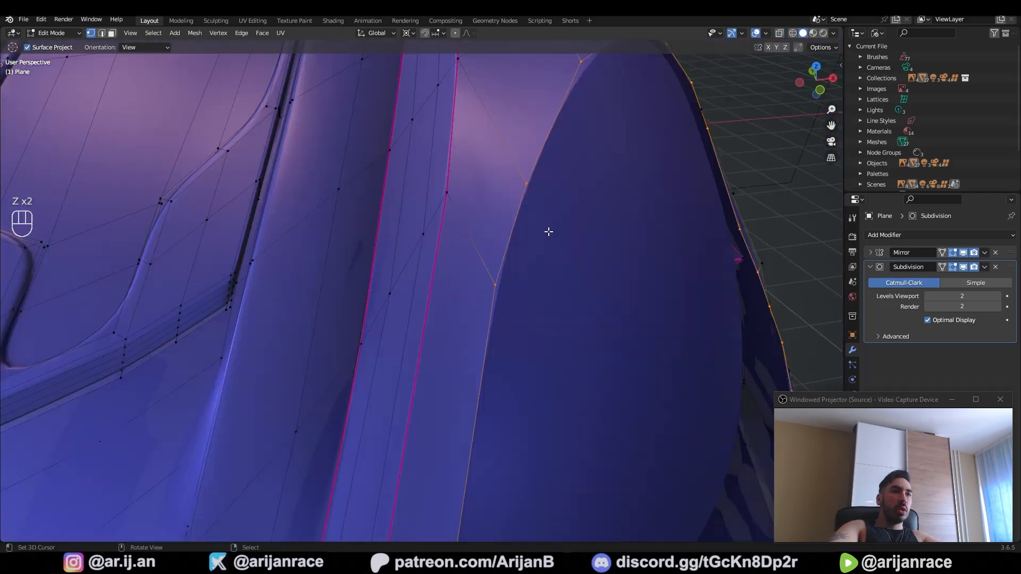
pyautogui.rightClick(506, 287)
pyautogui.press('g')
pyautogui.click(514, 294)
pyautogui.moveTo(513, 294); pyautogui.dragTo(518, 335, button='middle')
# Step: Slide the old vertex path crossing the seam strip onto the new connecting edge and merge the mesh by distance
pyautogui.rightClick(400, 293)
pyautogui.keyDown('ctrl'); pyautogui.rightClick(434, 136); pyautogui.keyUp('ctrl')
pyautogui.press('g')
pyautogui.press('g')
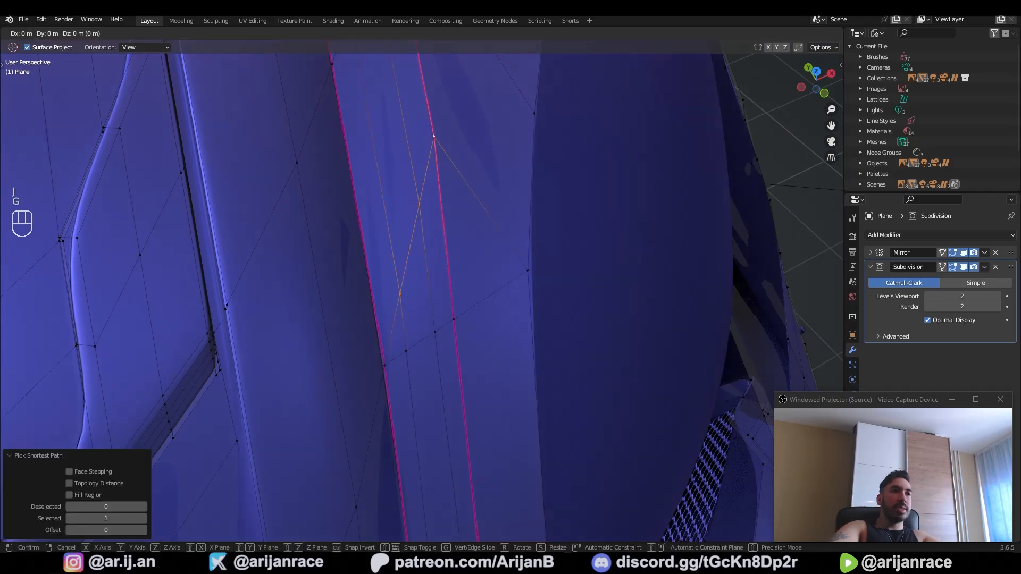
pyautogui.click(504, 421)
pyautogui.scroll(-4, 504, 372)
pyautogui.press('a')
pyautogui.press('m')
pyautogui.moveTo(514, 290); pyautogui.dragTo(463, 328, button='middle')
pyautogui.click(479, 286)
# Step: Examine the hood and fender faces around the seam strip, switching between face and vertex selection
pyautogui.press('a')
pyautogui.press('a')
pyautogui.press('3')
pyautogui.press('a')
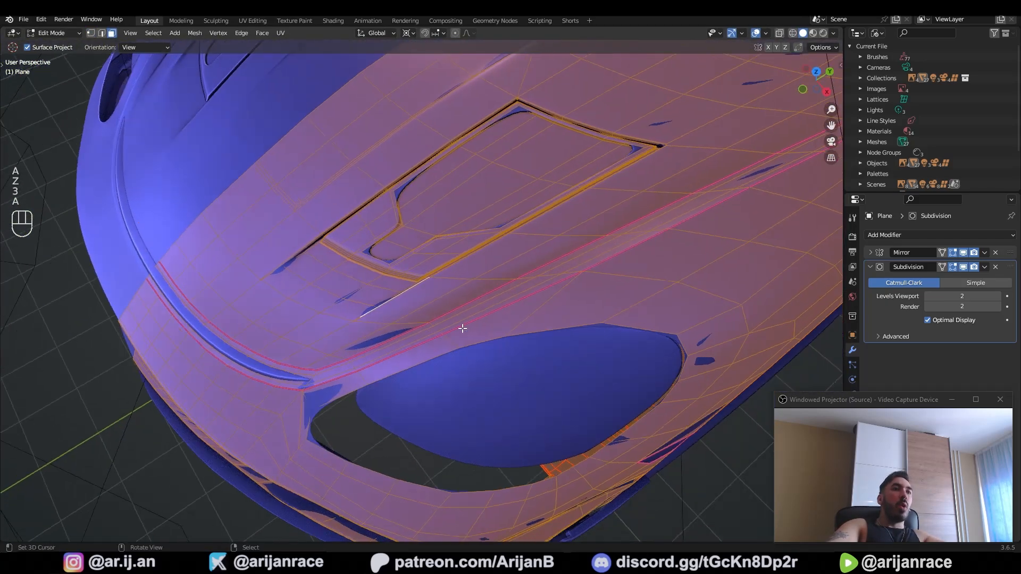
pyautogui.press('3')
pyautogui.rightClick(455, 311)
pyautogui.press('1')
pyautogui.press('a')
pyautogui.press('a')
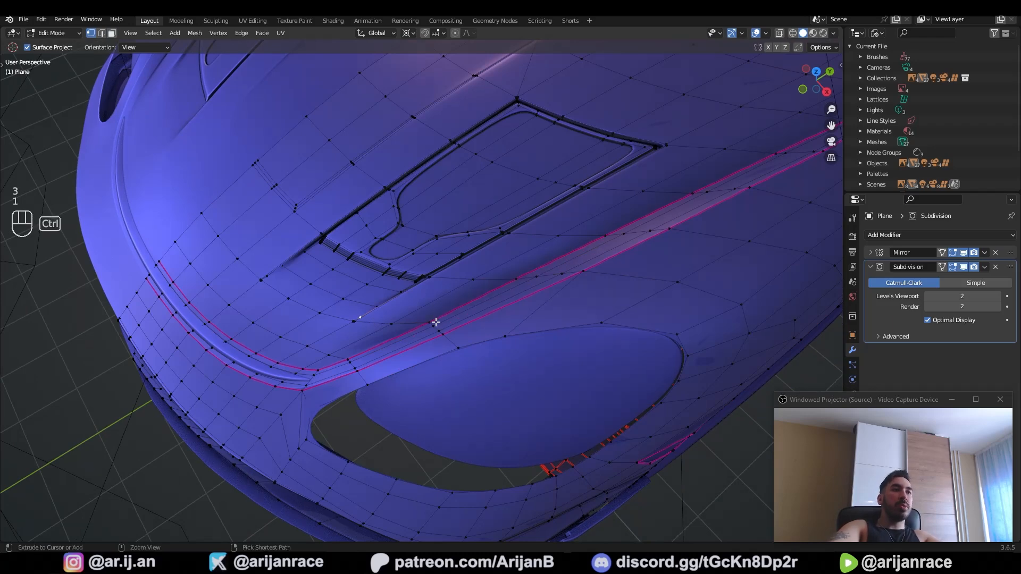
# Step: Select the vertex path from the hood across the seam strip to the headlight's edge and slide it towards the car's nose
pyautogui.scroll(3, 399, 325)
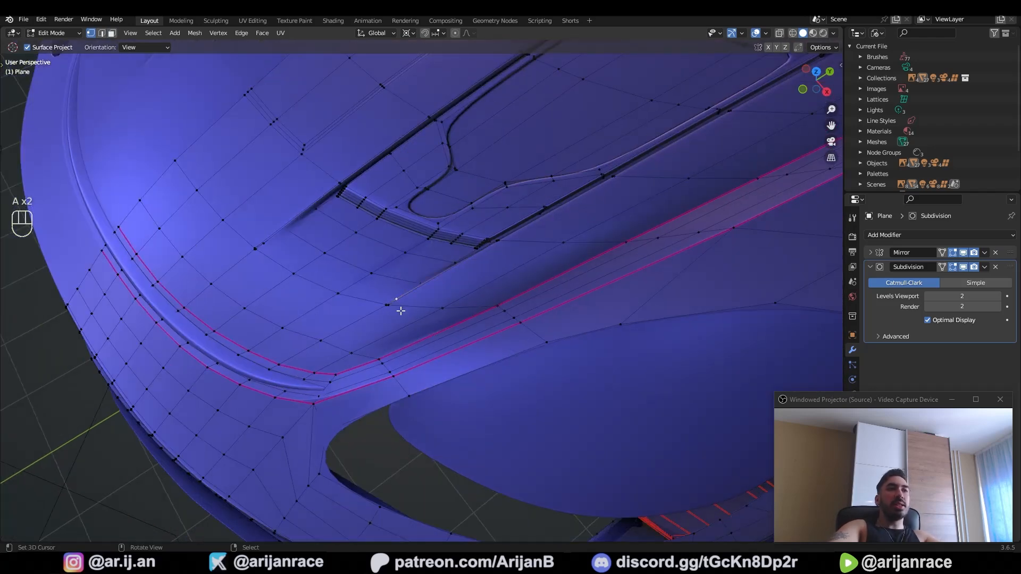
pyautogui.keyDown('ctrl'); pyautogui.rightClick(535, 350); pyautogui.keyUp('ctrl')
pyautogui.press('g')
pyautogui.press('g')
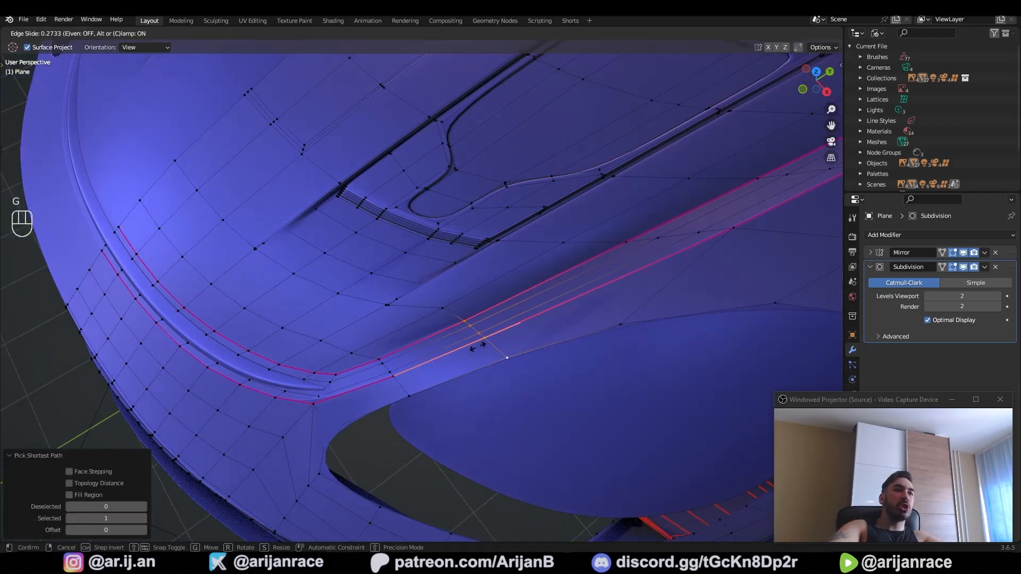
pyautogui.click(454, 358)
# Step: Reselect the path from the hood vertex to the headlight's edge and edge-slide it further towards the nose
pyautogui.moveTo(455, 358); pyautogui.dragTo(426, 315, button='middle')
pyautogui.press('1')
pyautogui.rightClick(426, 318)
pyautogui.keyDown('ctrl'); pyautogui.rightClick(481, 392); pyautogui.keyUp('ctrl')
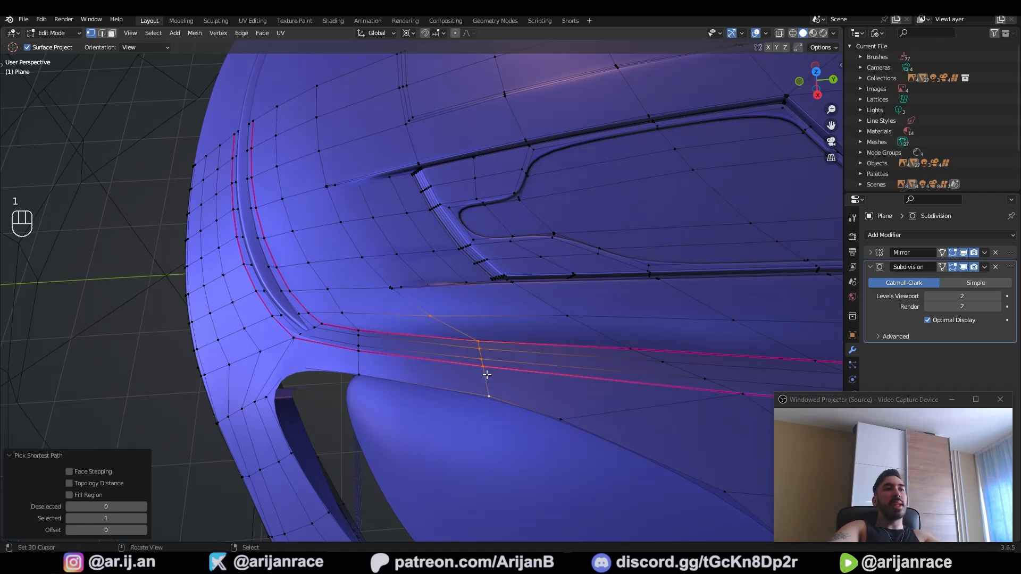
pyautogui.press('g')
pyautogui.press('g')
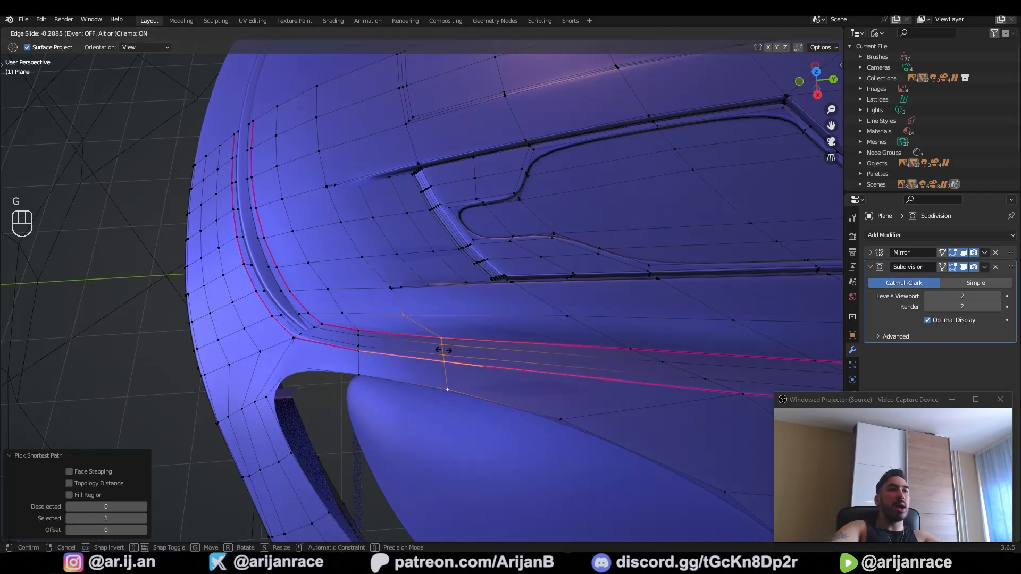
pyautogui.click(444, 350)
# Step: Slide the hood vertex beside the seam strip along its edge, and undo both this and the last path slide
pyautogui.moveTo(444, 350); pyautogui.dragTo(412, 344, button='middle')
pyautogui.rightClick(406, 313)
pyautogui.press('g')
pyautogui.press('g')
pyautogui.click(457, 342)
pyautogui.hotkey('ctrl', 'z')
pyautogui.hotkey('ctrl', 'z')
pyautogui.hotkey('ctrl', 'z')
pyautogui.hotkey('ctrl', 'z')
# Step: Examine the edge loops and faces between the hood vent's front corner and the seam strip
pyautogui.scroll(-2, 398, 357)
pyautogui.press('2')
pyautogui.keyDown('alt'); pyautogui.rightClick(399, 353); pyautogui.keyUp('alt')
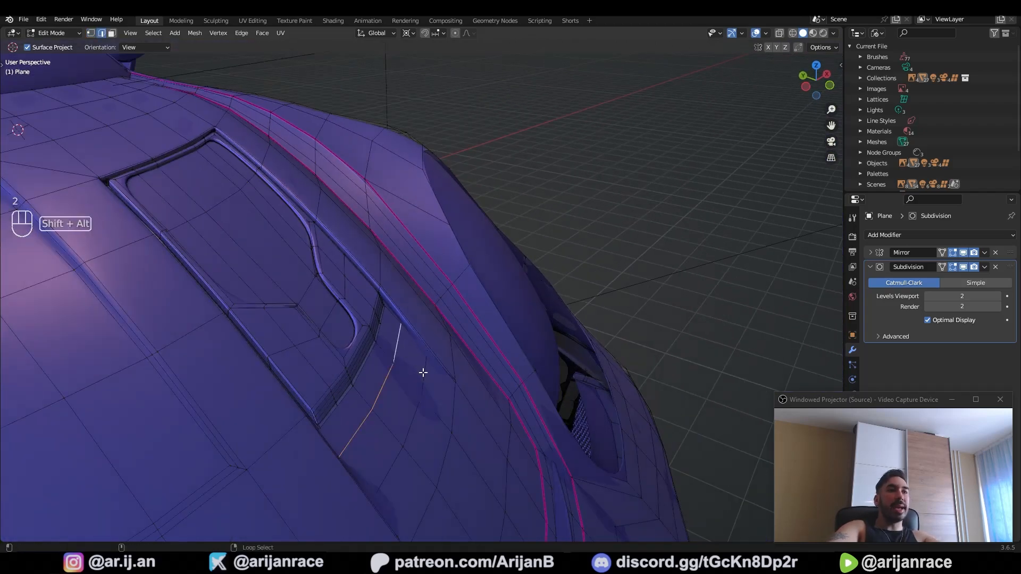
pyautogui.keyDown('alt'); pyautogui.keyDown('shift'); pyautogui.rightClick(424, 372); pyautogui.keyUp('shift'); pyautogui.keyUp('alt')
pyautogui.moveTo(435, 305)
pyautogui.mouseDown(button='middle')
pyautogui.moveTo(433, 287)
pyautogui.moveTo(395, 340)
pyautogui.moveTo(374, 314)
pyautogui.moveTo(365, 362)
pyautogui.moveTo(406, 338)
pyautogui.moveTo(337, 279)
pyautogui.moveTo(406, 311)
pyautogui.mouseUp(button='middle')
pyautogui.scroll(-1, 435, 297)
pyautogui.scroll(3, 395, 341)
pyautogui.press('1')
pyautogui.press('z')
pyautogui.press('3')
pyautogui.press('z')
pyautogui.rightClick(396, 340)
pyautogui.press('z')
pyautogui.press('z')
# Step: Select the vertex path from the hood to the headlight's edge and edge-slide it slightly towards the nose
pyautogui.press('1')
pyautogui.rightClick(402, 308)
pyautogui.keyDown('ctrl'); pyautogui.rightClick(448, 368); pyautogui.keyUp('ctrl')
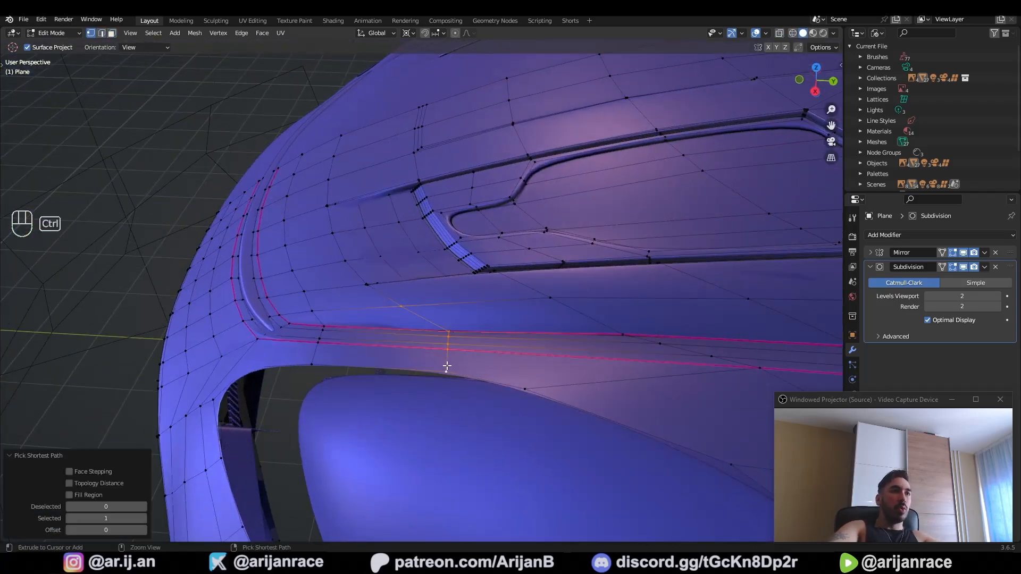
pyautogui.press('g')
pyautogui.press('g')
pyautogui.click(462, 345)
# Step: Remove the hood vertex from the selection and edge-slide the remaining path across the seam strip closer to the nose
pyautogui.keyDown('shift'); pyautogui.rightClick(398, 308); pyautogui.keyUp('shift')
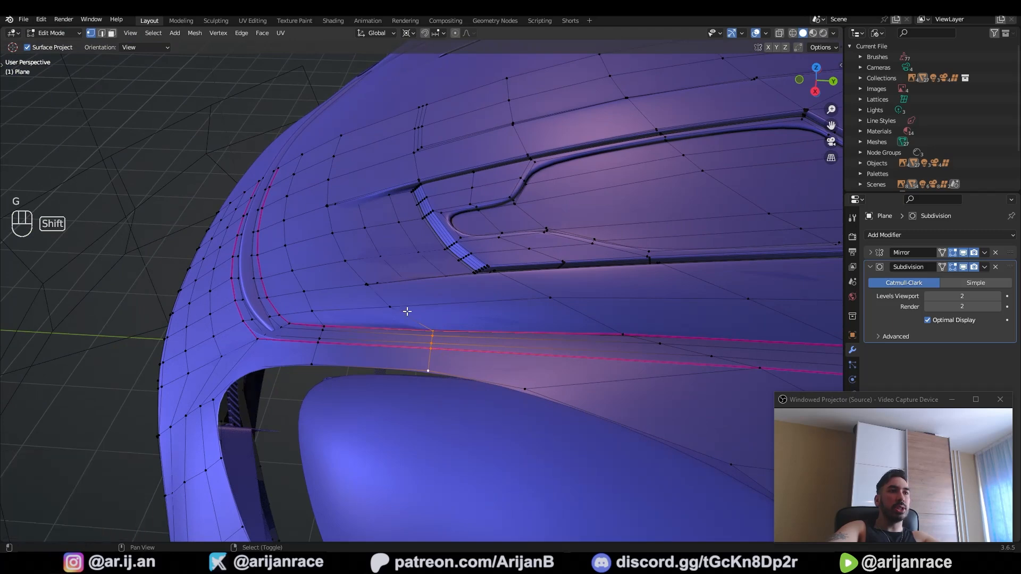
pyautogui.press('g')
pyautogui.press('g')
pyautogui.click(399, 322)
pyautogui.press('g')
pyautogui.press('g')
pyautogui.moveTo(398, 322); pyautogui.dragTo(433, 319, button='middle')
pyautogui.click(406, 335)
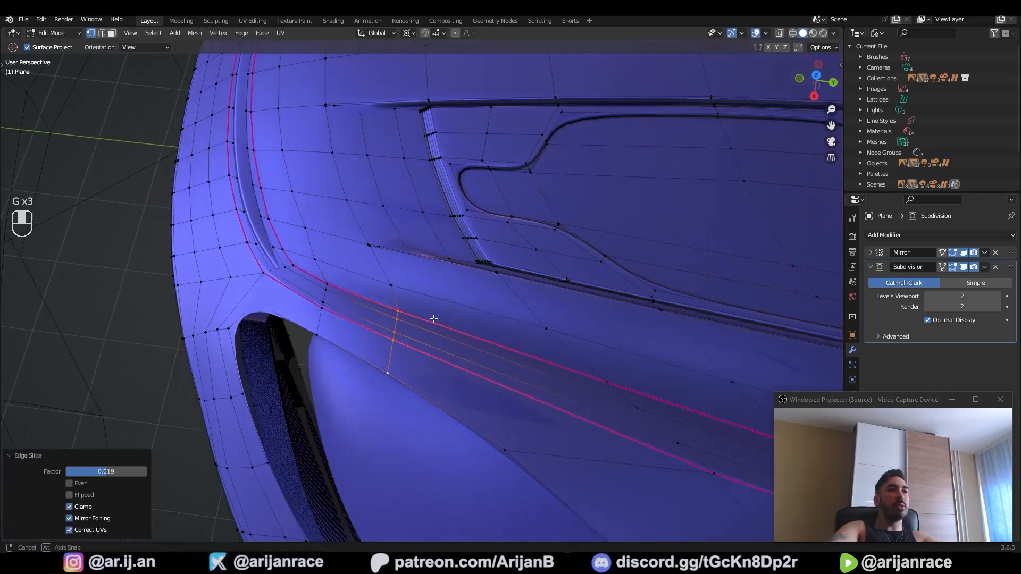
# Step: Select the narrow face at the hood vent's front corner and set the Subdivision modifier's viewport levels to 1
pyautogui.rightClick(356, 339)
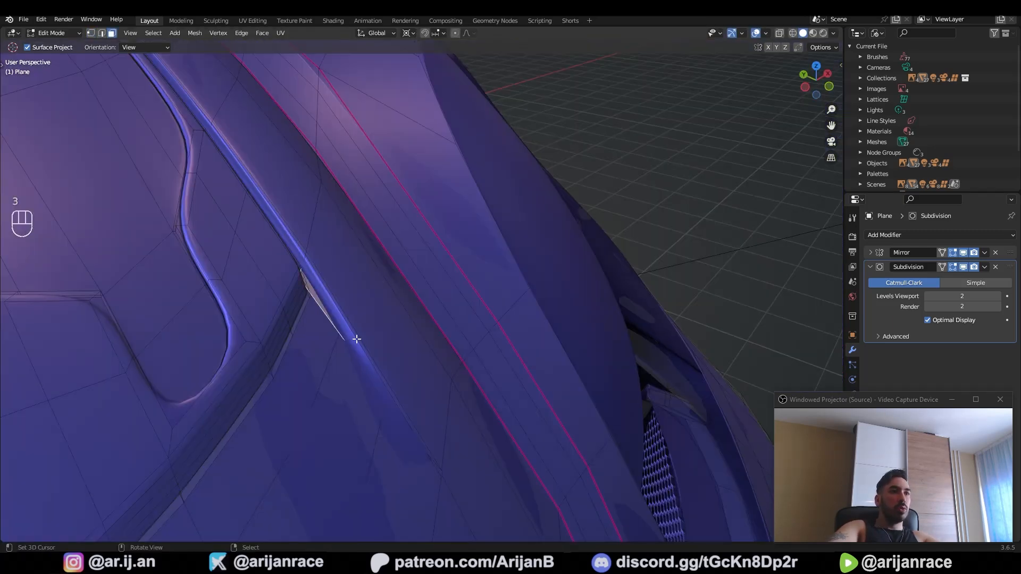
pyautogui.scroll(3, 356, 340)
pyautogui.click(928, 296)
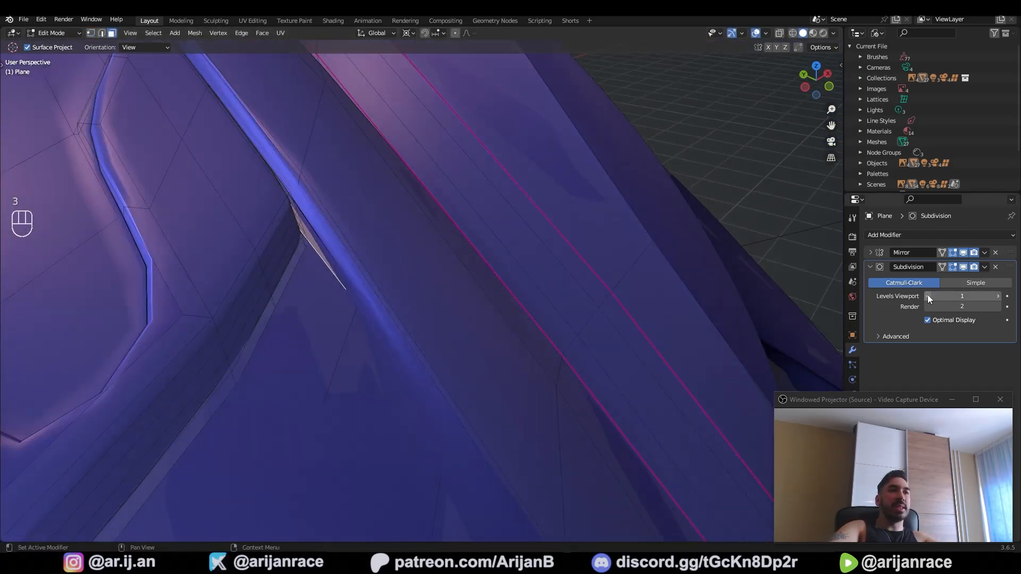
# Step: Set the Subdivision modifier's viewport levels to 0 and delete the narrow faces at the hood vent's front corner
pyautogui.click(927, 296)
pyautogui.moveTo(359, 309); pyautogui.dragTo(436, 287, button='middle')
pyautogui.scroll(-2, 378, 276)
pyautogui.press('Tab')
pyautogui.press('Tab')
pyautogui.press('z')
pyautogui.press('z')
pyautogui.keyDown('shift'); pyautogui.rightClick(382, 296); pyautogui.keyUp('shift')
pyautogui.press('x')
pyautogui.click(452, 318)
# Step: Vertex-slide the vertex at the front tip of the vent corner gap with a factor of 1.000
pyautogui.scroll(2, 436, 319)
pyautogui.press('1')
pyautogui.rightClick(494, 397)
pyautogui.press('g')
pyautogui.press('g')
pyautogui.click(484, 424)
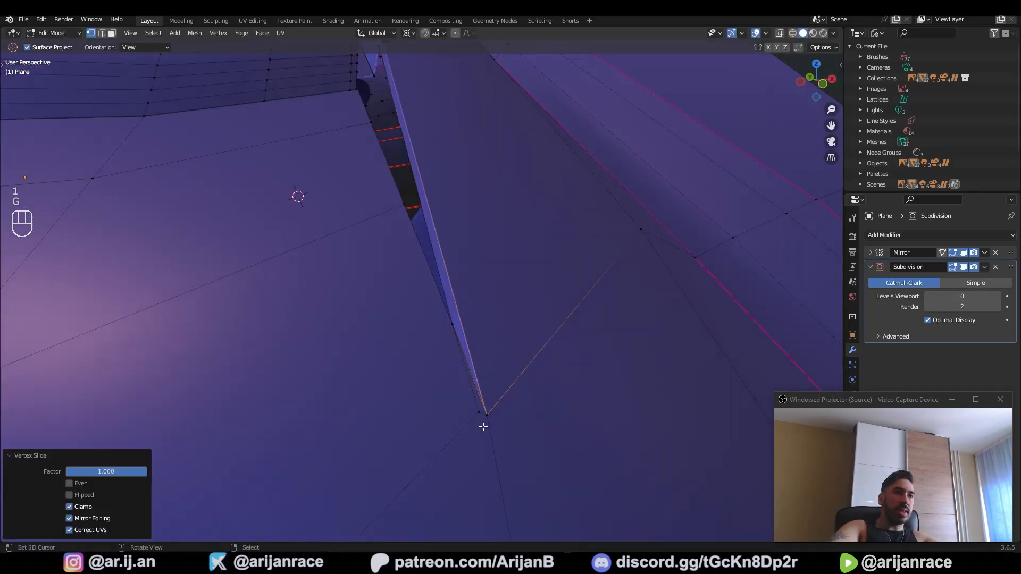
# Step: Slide the neighbouring vertex onto the gap's tip and merge all vertices by distance
pyautogui.rightClick(480, 416)
pyautogui.press('g')
pyautogui.press('g')
pyautogui.click(493, 415)
pyautogui.press('a')
pyautogui.press('m')
pyautogui.press('b')
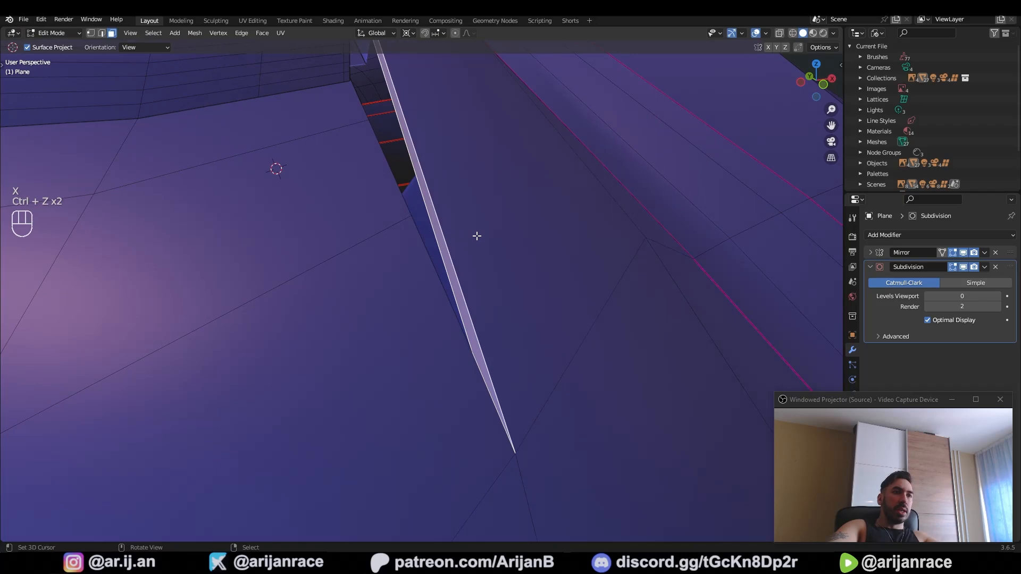
# Step: Delete the narrow strip of faces along the vent corner gap and dissolve the leftover vertex
pyautogui.press('x')
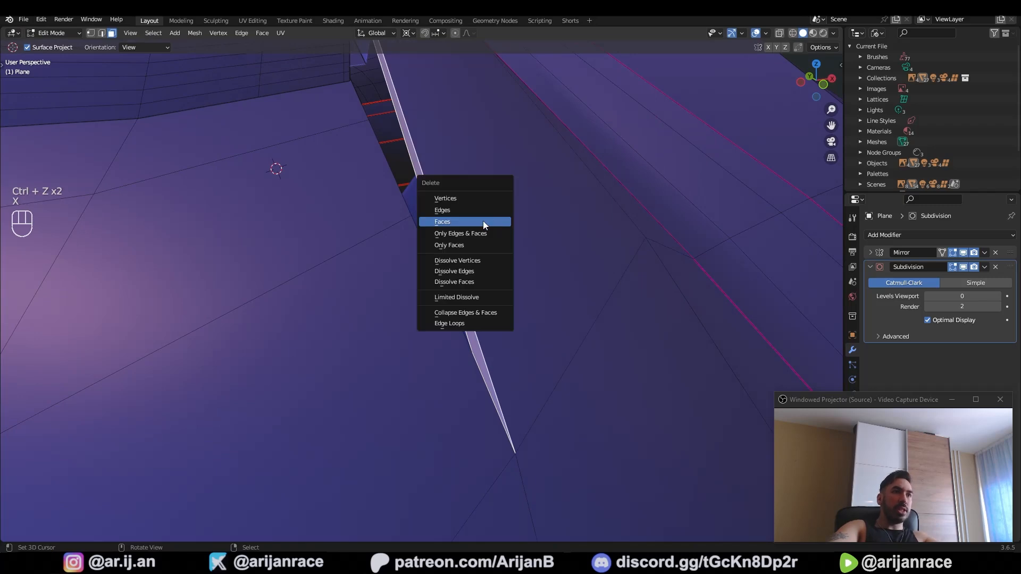
pyautogui.press('1')
pyautogui.press('x')
pyautogui.click(557, 375)
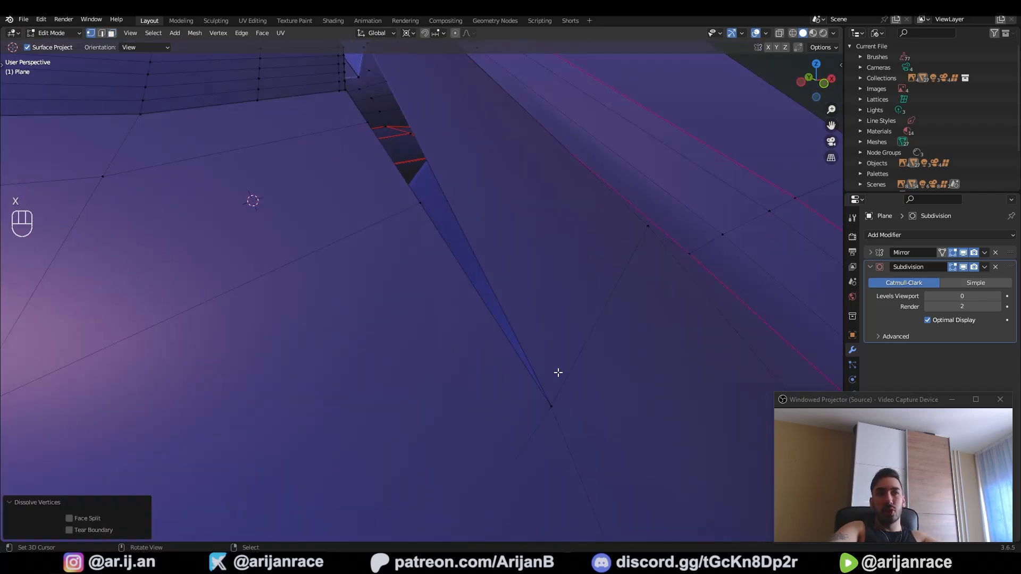
# Step: Insert a loop cut across the seam strip from the vent gap to the headlight's edge, slid to a factor of 0.183
pyautogui.hotkey('ctrl', 'r')
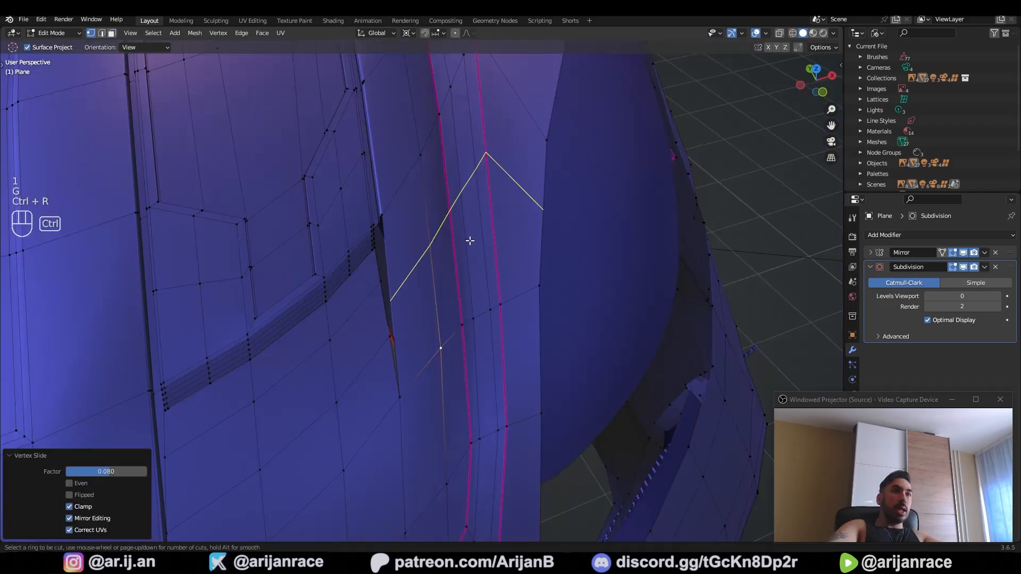
pyautogui.click(470, 242)
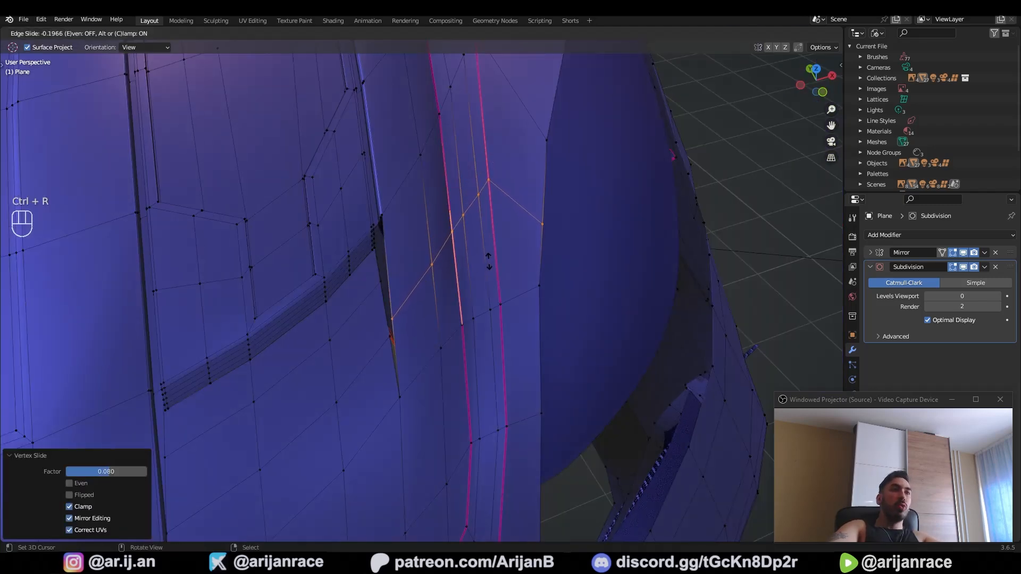
pyautogui.click(487, 269)
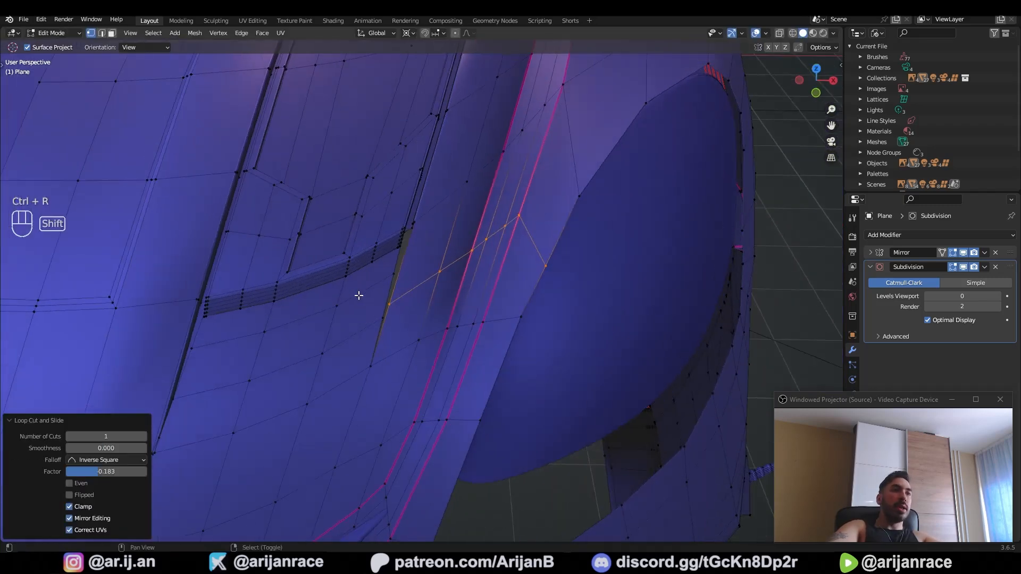
# Step: Select the cross edge loops in front of the hood vent and examine how they run in wireframe and solid shading
pyautogui.press('2')
pyautogui.keyDown('alt'); pyautogui.click(243, 316); pyautogui.keyUp('alt')
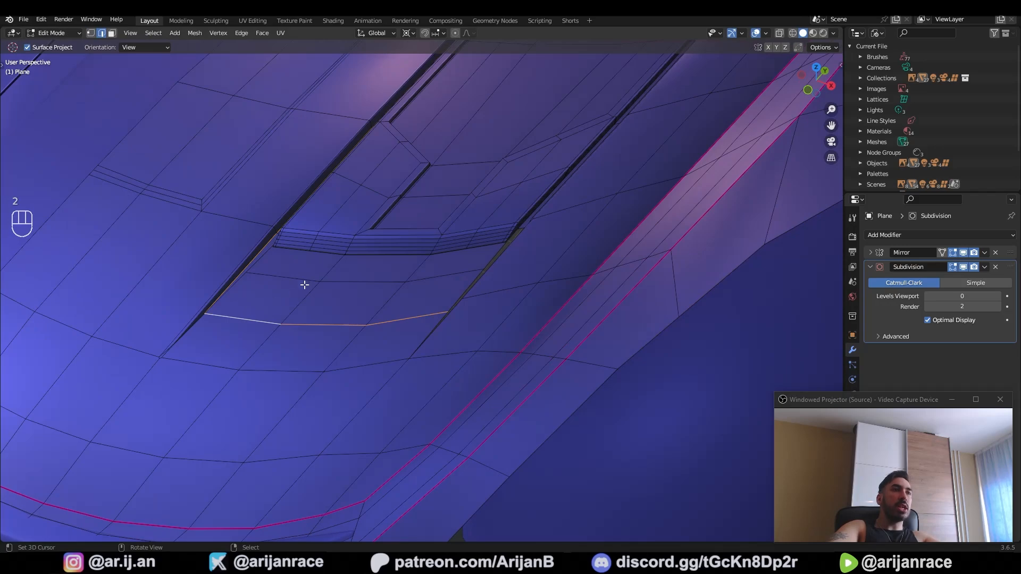
pyautogui.keyDown('alt'); pyautogui.click(293, 280); pyautogui.keyUp('alt')
pyautogui.moveTo(331, 288); pyautogui.dragTo(358, 285, button='middle')
pyautogui.scroll(2, 444, 280)
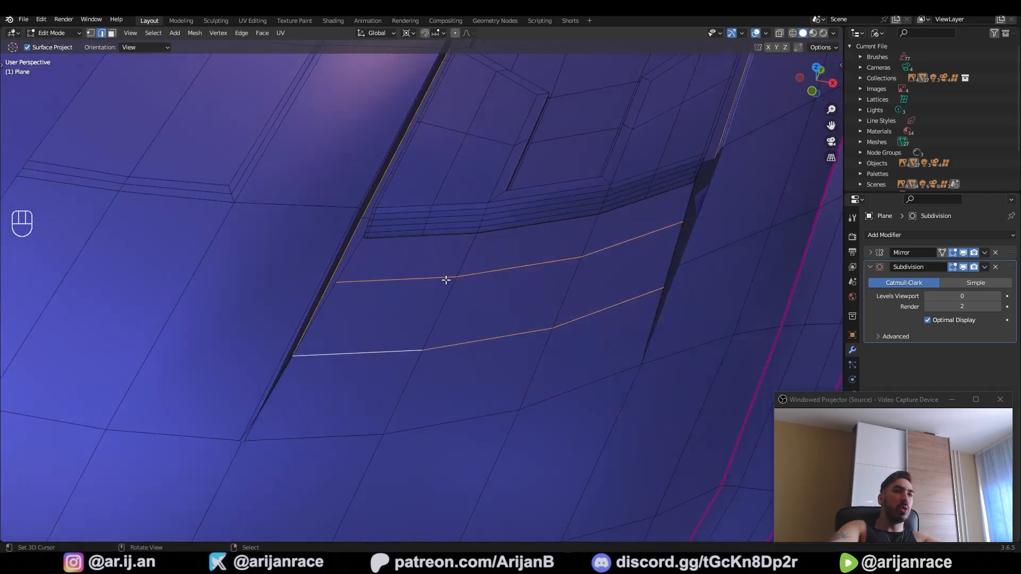
pyautogui.press('z')
pyautogui.moveTo(445, 281)
pyautogui.mouseDown(button='middle')
pyautogui.moveTo(360, 289)
pyautogui.moveTo(497, 244)
pyautogui.moveTo(440, 263)
pyautogui.moveTo(466, 207)
pyautogui.moveTo(515, 226)
pyautogui.moveTo(553, 265)
pyautogui.mouseUp(button='middle')
pyautogui.click(370, 323)
pyautogui.scroll(-3, 383, 303)
pyautogui.press('z')
pyautogui.press('z')
pyautogui.press('z')
pyautogui.press('z')
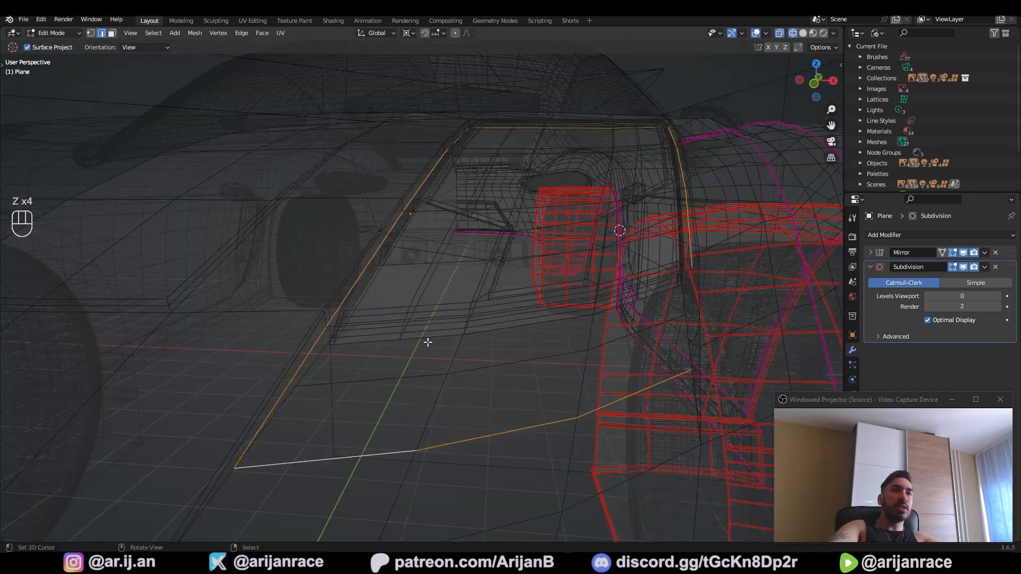
pyautogui.moveTo(326, 361); pyautogui.dragTo(301, 372, button='middle')
pyautogui.press('z')
pyautogui.scroll(1, 268, 378)
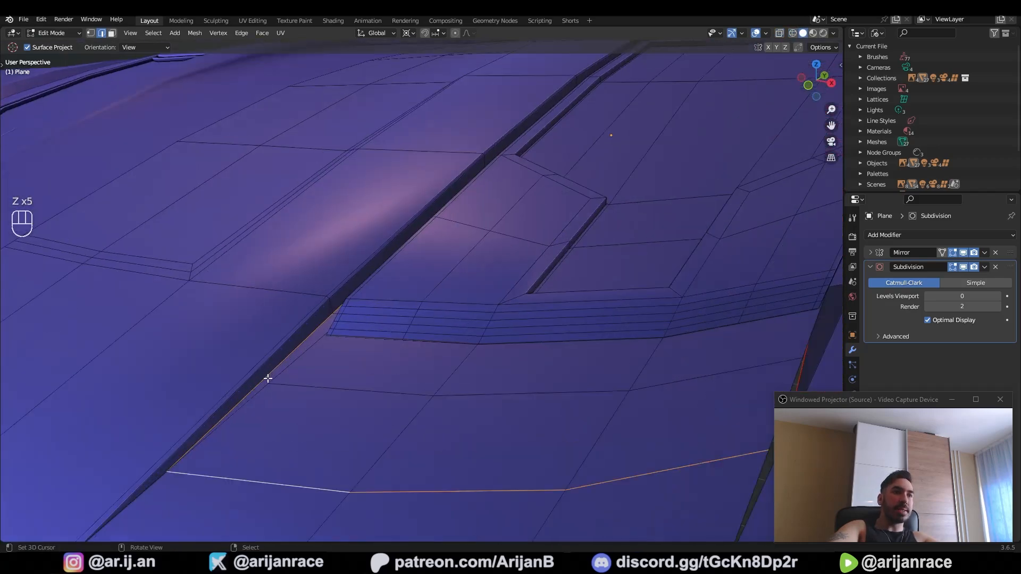
# Step: Delete the narrow side faces at the hood vent's inner front corner
pyautogui.press('3')
pyautogui.press('z')
pyautogui.press('z')
pyautogui.press('x')
pyautogui.click(385, 296)
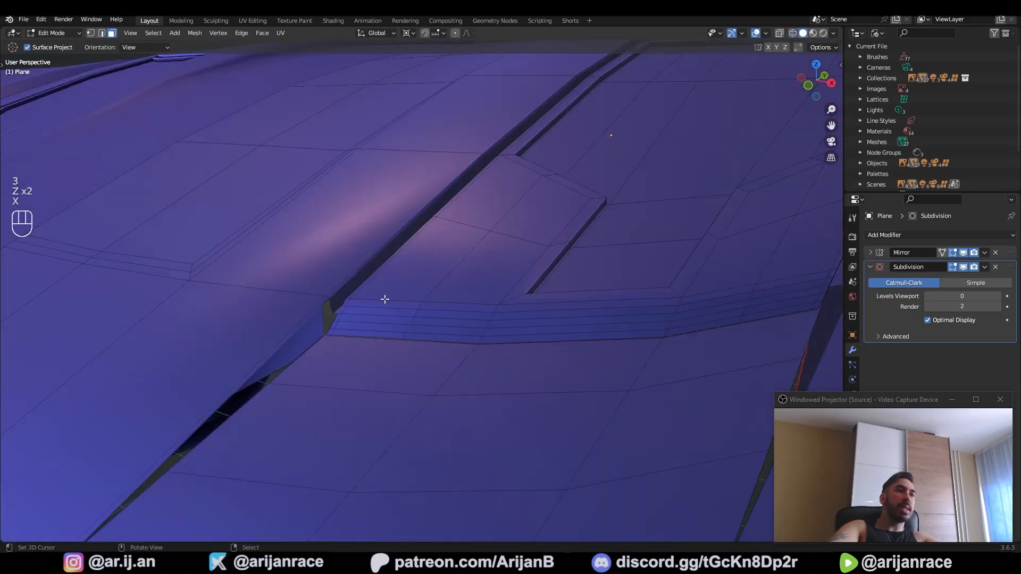
# Step: Vertex-slide the vertex at the inner gap's front tip onto its neighbour and merge all vertices by distance
pyautogui.moveTo(385, 299); pyautogui.dragTo(340, 320, button='middle')
pyautogui.scroll(4, 228, 322)
pyautogui.press('1')
pyautogui.rightClick(228, 322)
pyautogui.press('g')
pyautogui.press('g')
pyautogui.click(227, 323)
pyautogui.hotkey('shift', 'w')
# Step: Delete the remaining sliver face at the inner gap and dissolve its leftover vertex
pyautogui.press('3')
pyautogui.press('x')
pyautogui.press('1')
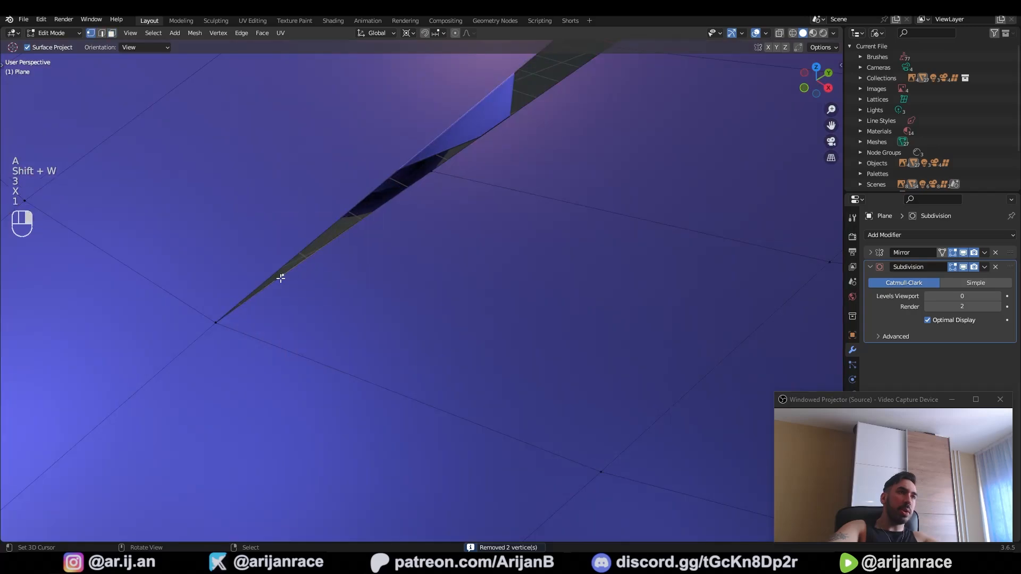
pyautogui.press('x')
pyautogui.click(375, 330)
pyautogui.scroll(-6, 388, 306)
pyautogui.press('a')
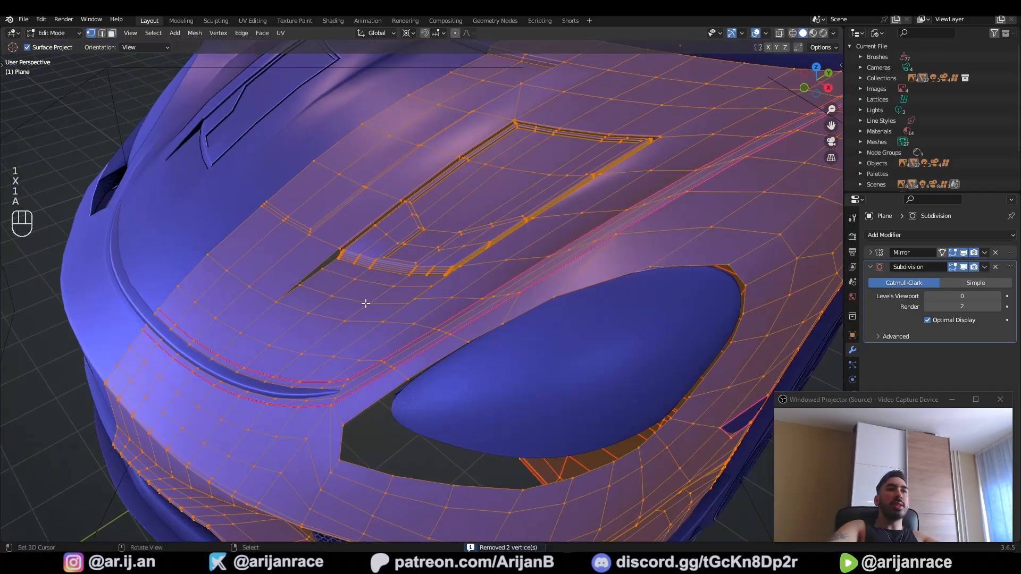
pyautogui.moveTo(364, 303); pyautogui.dragTo(342, 365, button='middle')
pyautogui.hotkey('alt', 'a')
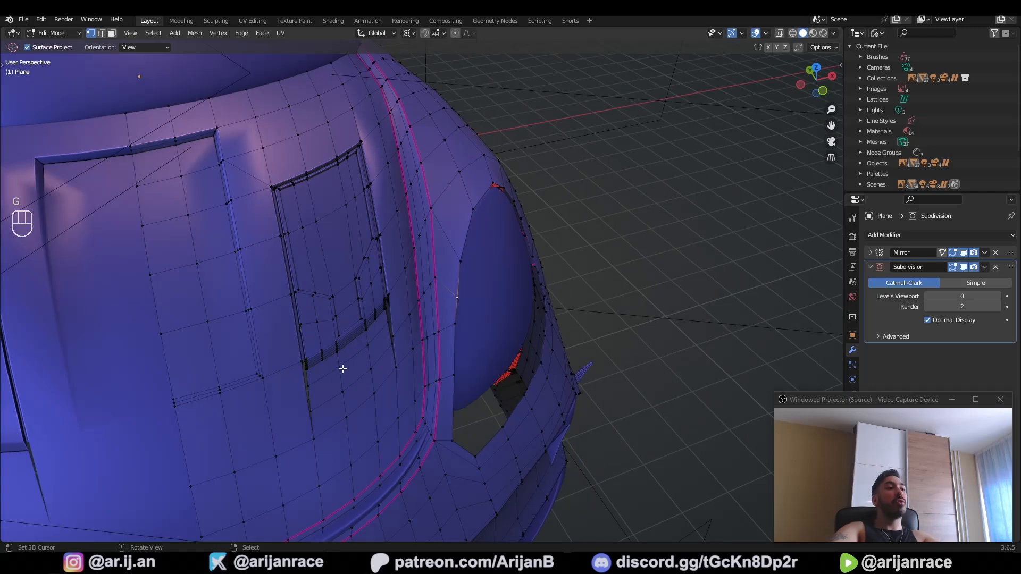
# Step: Box-select the faces around the front end of the hood vent and examine that area
pyautogui.press('3')
pyautogui.press('a')
pyautogui.press('b')
pyautogui.press('a')
pyautogui.press('a')
pyautogui.press('b')
pyautogui.moveTo(307, 322); pyautogui.dragTo(394, 402)
pyautogui.scroll(-2, 439, 324)
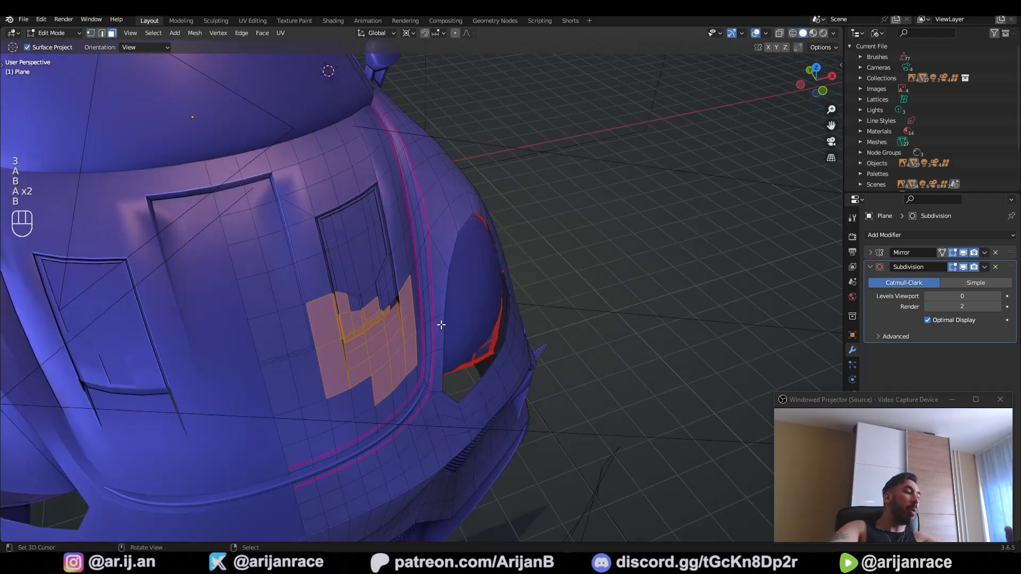
pyautogui.moveTo(440, 324); pyautogui.dragTo(395, 306, button='middle')
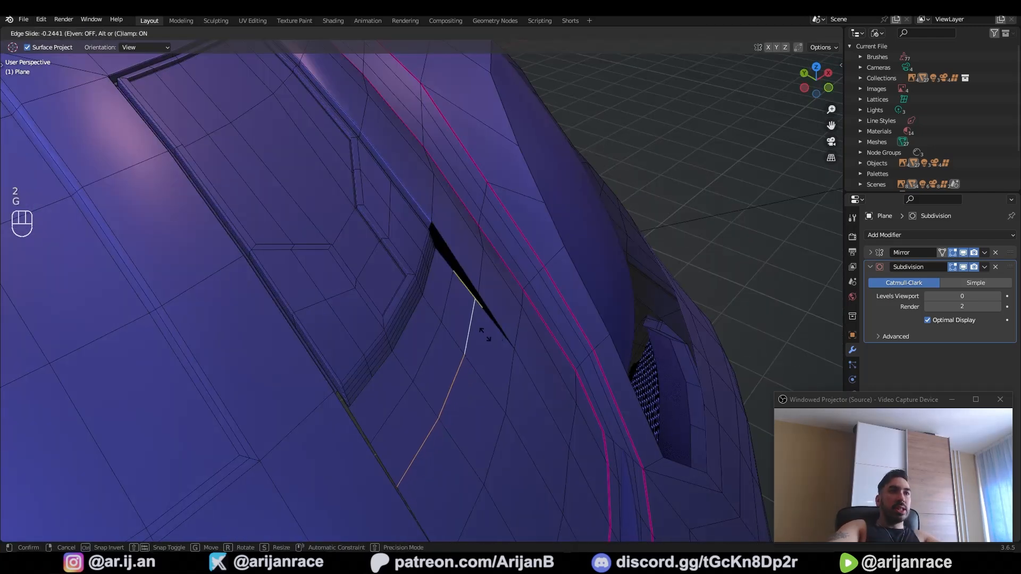
# Step: Edge-slide the cross loop in front of the hood vent to a factor of -0.277 and dissolve the neighbouring loop
pyautogui.click(450, 292)
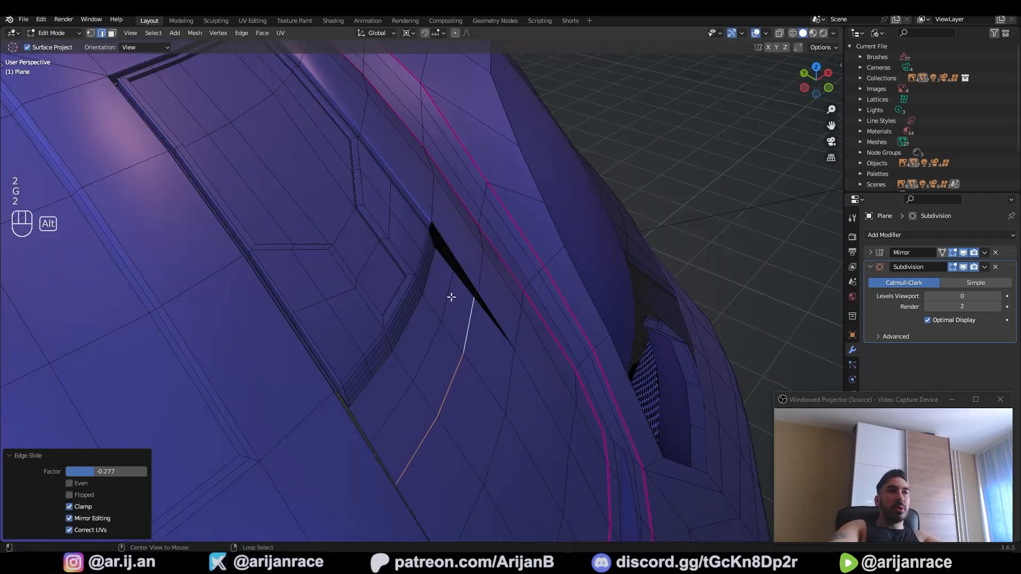
pyautogui.press('x')
pyautogui.click(613, 350)
# Step: Fill the open gap at the hood vent's outer front corner with new side faces
pyautogui.press('1')
pyautogui.scroll(-2, 614, 349)
pyautogui.moveTo(614, 349); pyautogui.dragTo(535, 330, button='middle')
pyautogui.press('2')
pyautogui.rightClick(507, 298)
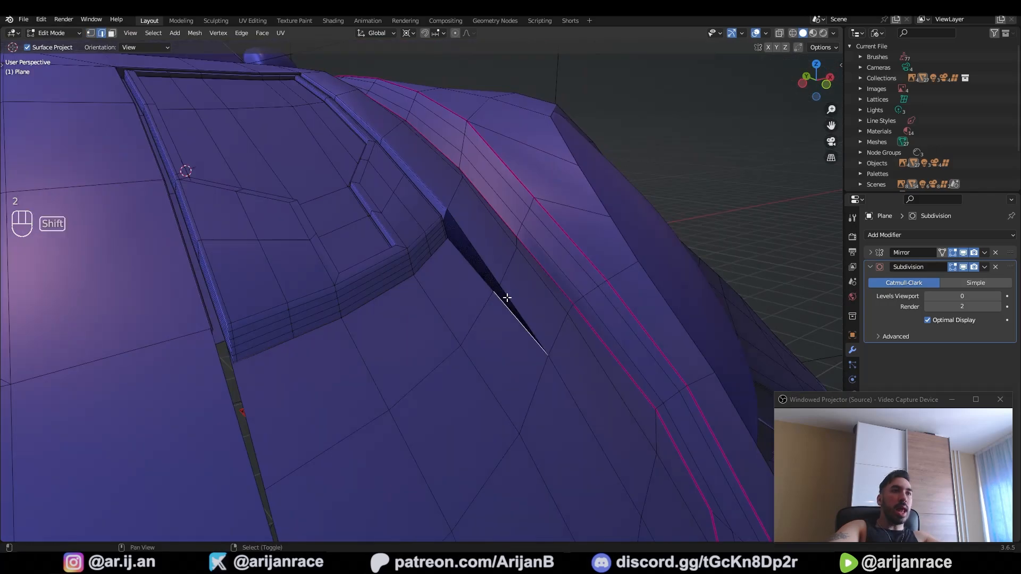
pyautogui.keyDown('shift'); pyautogui.moveTo(493, 262); pyautogui.dragTo(483, 417, button='middle'); pyautogui.keyUp('shift')
pyautogui.scroll(1, 457, 356)
pyautogui.press('1')
# Step: Slide the vertices at the vent's front corner into line with its side edge and merge overlapping vertices by distance
pyautogui.keyDown('alt'); pyautogui.rightClick(433, 296); pyautogui.keyUp('alt')
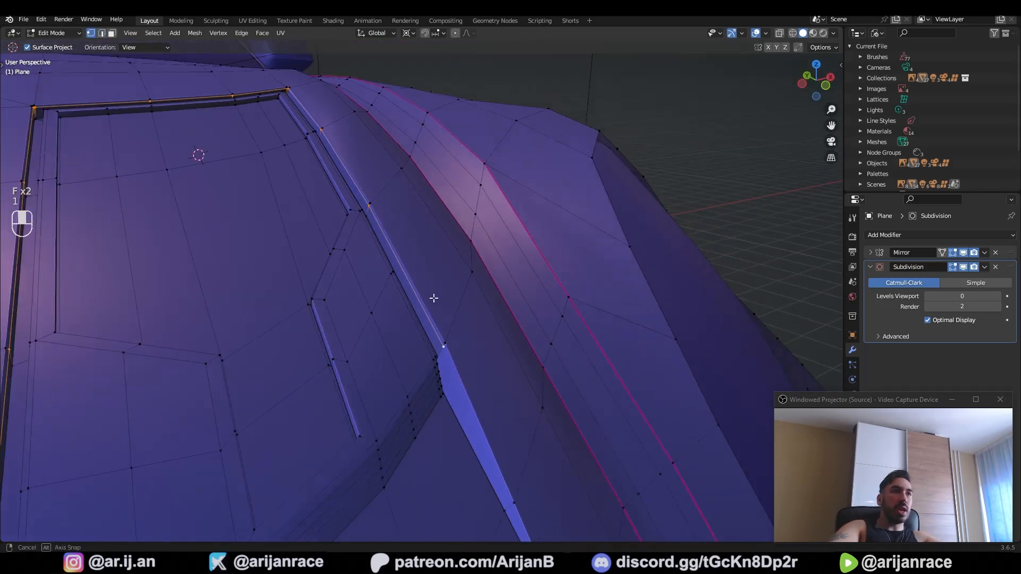
pyautogui.moveTo(433, 297); pyautogui.dragTo(397, 284, button='middle')
pyautogui.press('g')
pyautogui.press('g')
pyautogui.click(530, 153)
# Step: Dissolve the intermediate edge loops running across the hood vent's front lip
pyautogui.keyDown('alt'); pyautogui.keyDown('shift'); pyautogui.click(401, 274); pyautogui.keyUp('shift'); pyautogui.keyUp('alt')
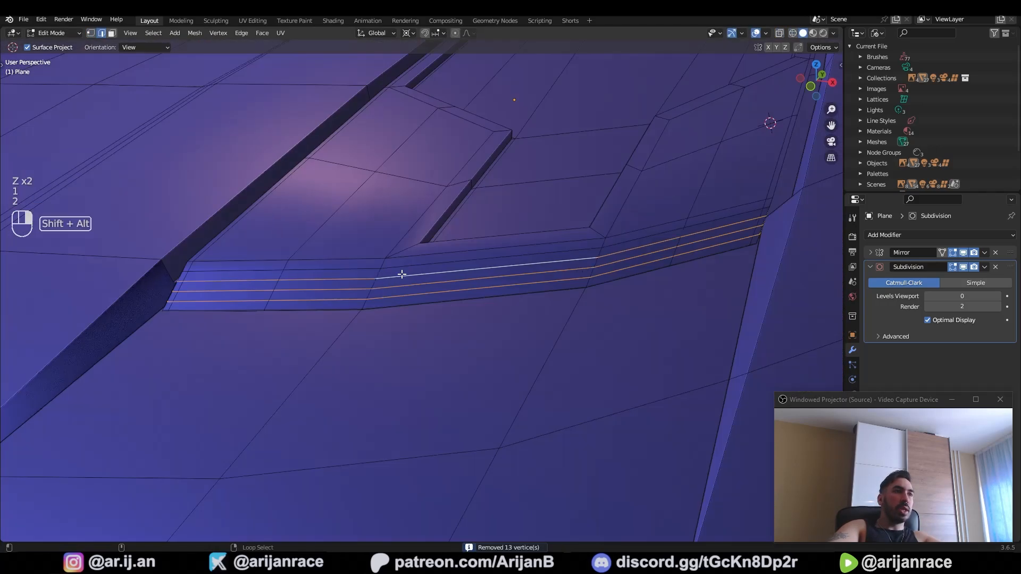
pyautogui.press('x')
pyautogui.click(627, 278)
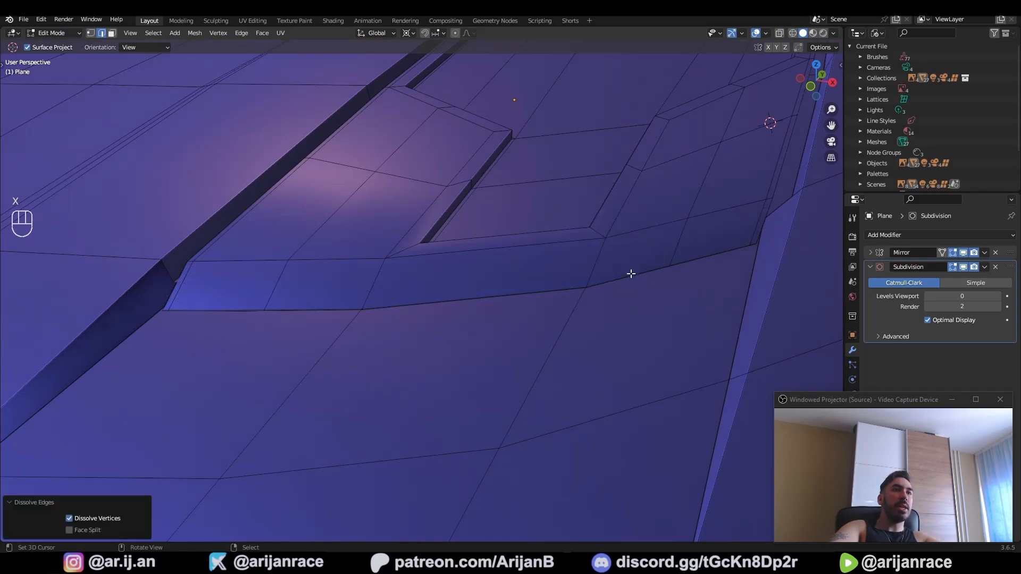
pyautogui.press('1')
pyautogui.moveTo(631, 273); pyautogui.dragTo(248, 322, button='middle')
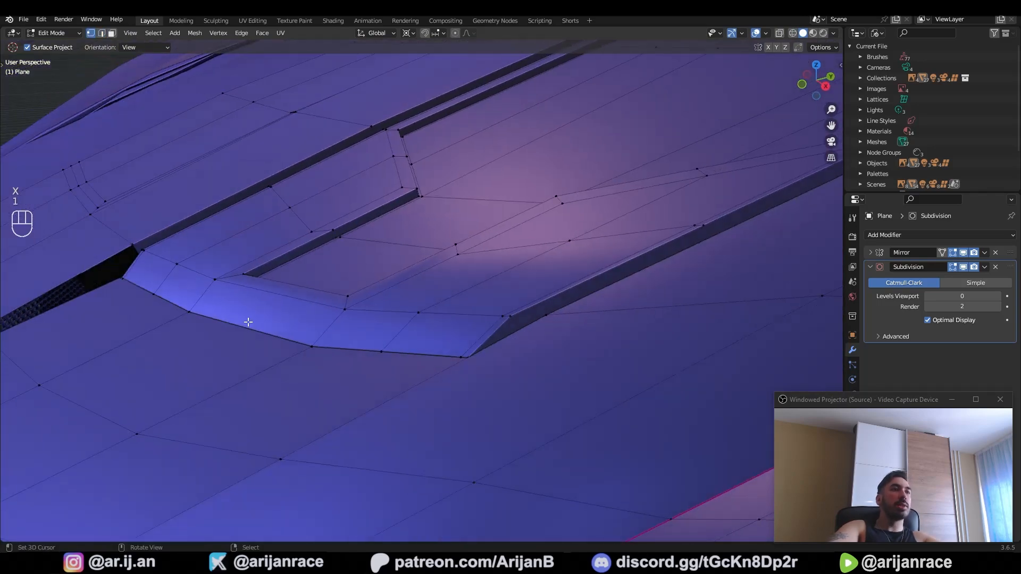
# Step: Select the lower edge loop of the hood vent's front lip and move it along the Z axis
pyautogui.keyDown('alt'); pyautogui.rightClick(336, 347); pyautogui.keyUp('alt')
pyautogui.press('z')
pyautogui.press('g')
pyautogui.rightClick(420, 339)
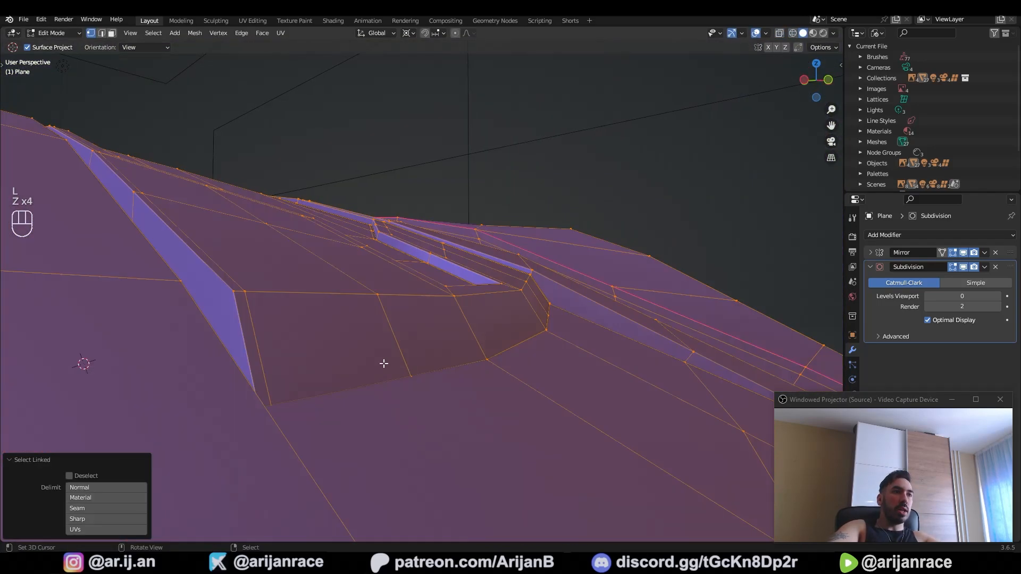
pyautogui.keyDown('alt'); pyautogui.rightClick(439, 372); pyautogui.keyUp('alt')
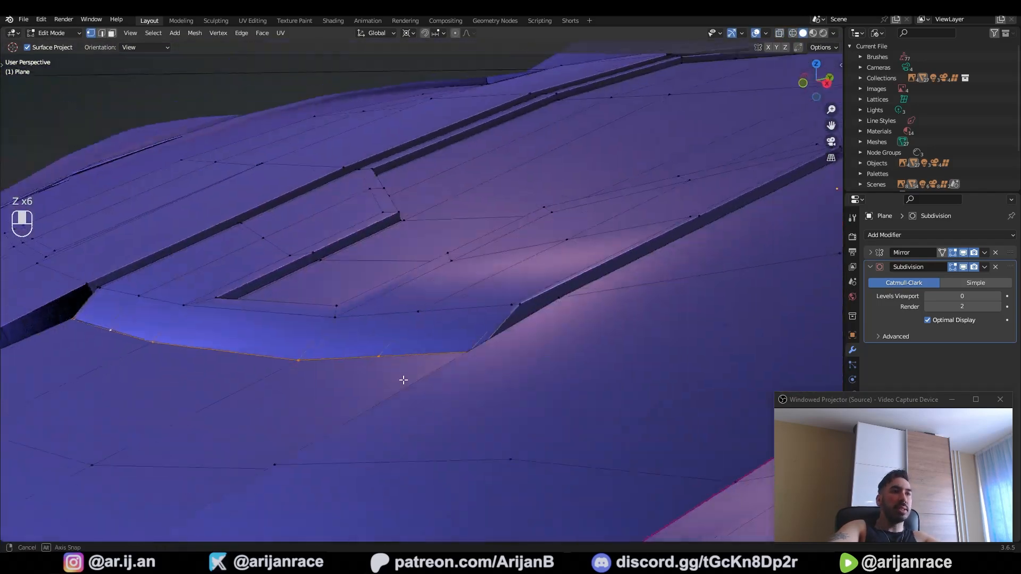
pyautogui.press('g')
pyautogui.press('z')
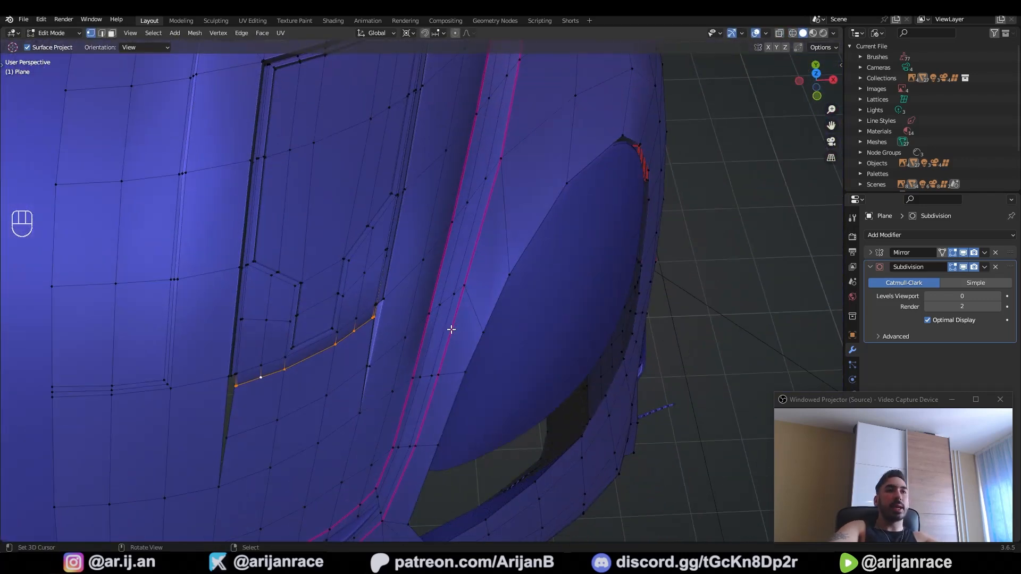
# Step: Edge-slide the vertex path across the seam strip and connect the hood vertex to the headlight's edge vertex
pyautogui.press('g')
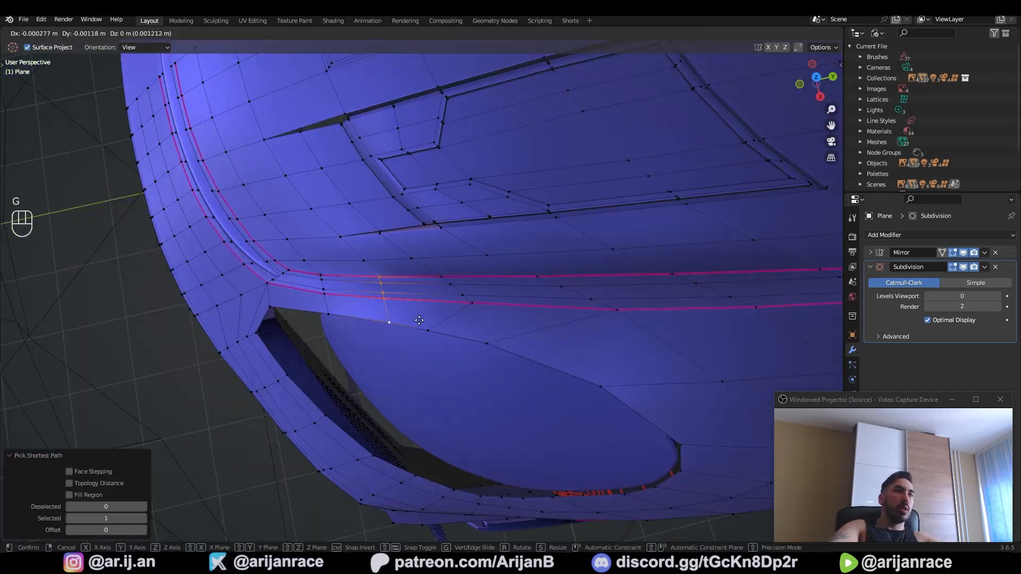
pyautogui.click(412, 321)
pyautogui.rightClick(413, 259)
pyautogui.keyDown('ctrl'); pyautogui.rightClick(473, 305); pyautogui.keyUp('ctrl')
pyautogui.hotkey('ctrl', 'z')
pyautogui.keyDown('shift'); pyautogui.rightClick(432, 332); pyautogui.keyUp('shift')
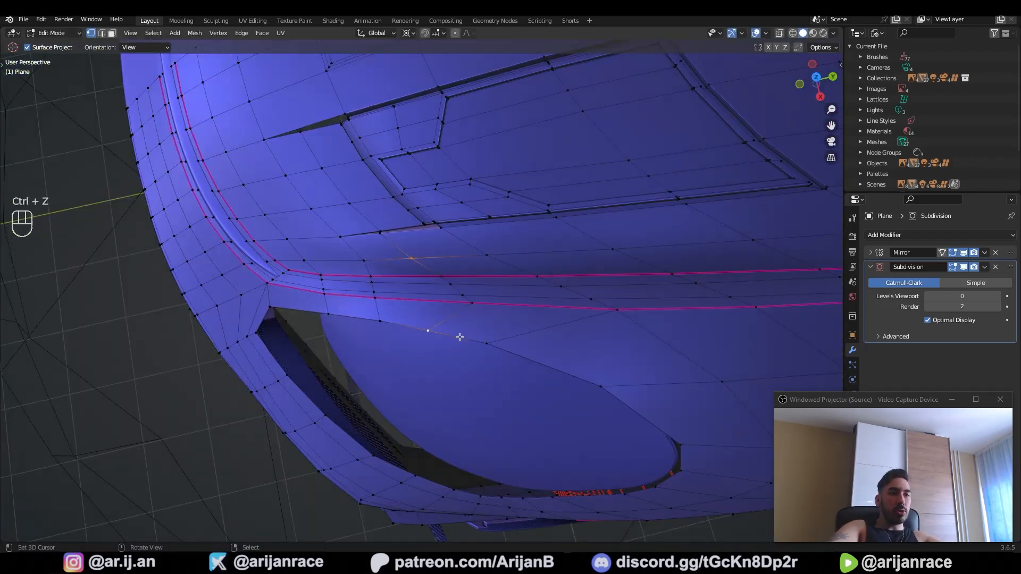
# Step: Adjust the connected vertices by the headlight and merge all vertices by distance
pyautogui.press('g')
pyautogui.press('a')
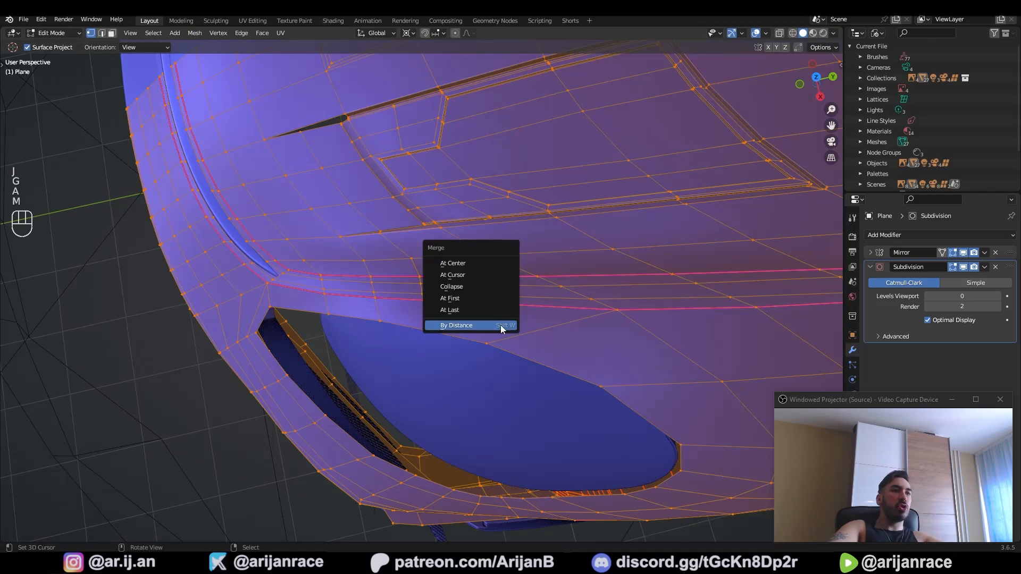
pyautogui.click(502, 326)
pyautogui.press('a')
pyautogui.press('a')
# Step: Slide the path beside the headlight and select the triangular face between the seam strip and the headlight's edge
pyautogui.keyDown('shift'); pyautogui.moveTo(513, 317); pyautogui.dragTo(408, 355, button='middle'); pyautogui.keyUp('shift')
pyautogui.press('g')
pyautogui.press('g')
pyautogui.click(404, 326)
pyautogui.press('3')
pyautogui.rightClick(407, 357)
pyautogui.scroll(2, 406, 365)
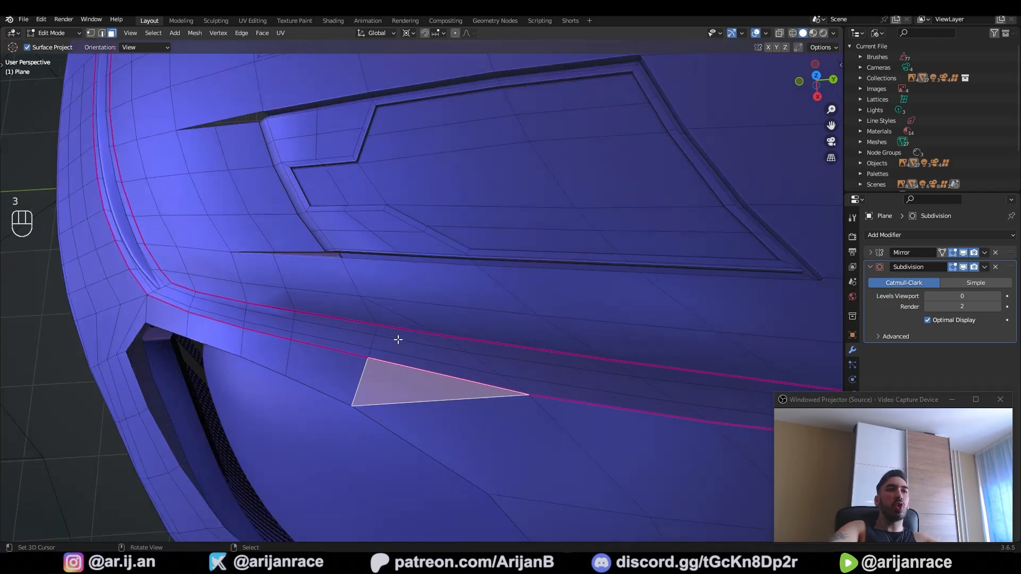
# Step: Select the triangle's vertex path across the seam strip and edge-slide it towards the nose with a factor of -1.000
pyautogui.press('1')
pyautogui.scroll(-2, 390, 324)
pyautogui.keyDown('ctrl'); pyautogui.click(483, 359); pyautogui.keyUp('ctrl')
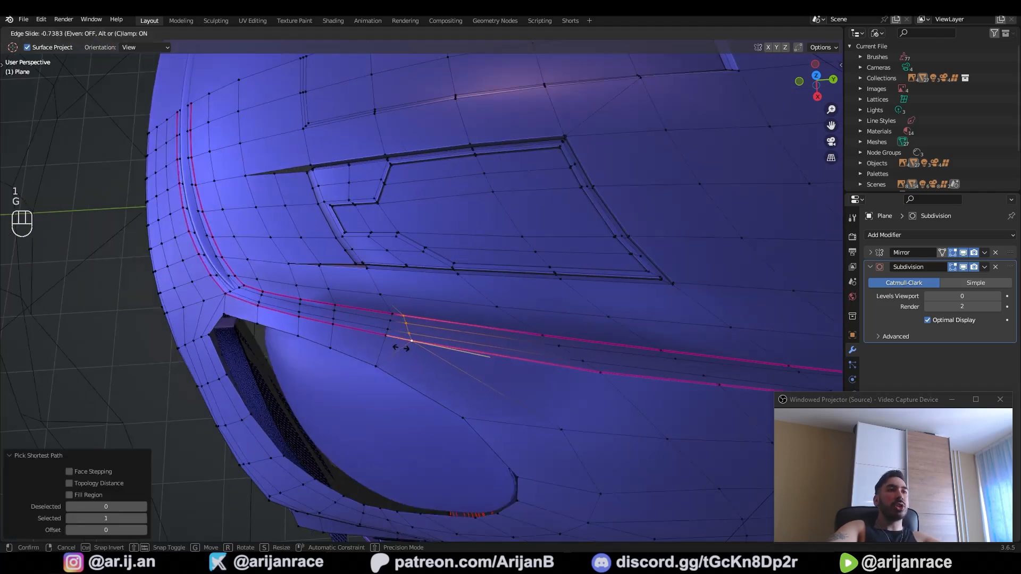
pyautogui.click(361, 340)
pyautogui.moveTo(361, 339); pyautogui.dragTo(381, 295, button='middle')
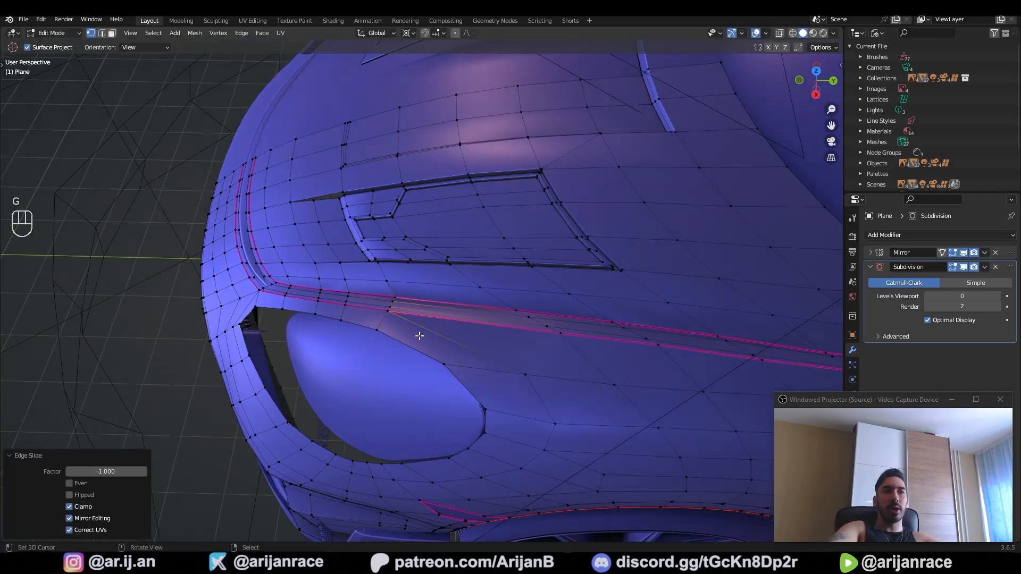
pyautogui.moveTo(420, 335); pyautogui.dragTo(408, 372, button='middle')
# Step: Try to insert a loop cut along the fender starting at the headlight's edge
pyautogui.hotkey('ctrl', 'r')
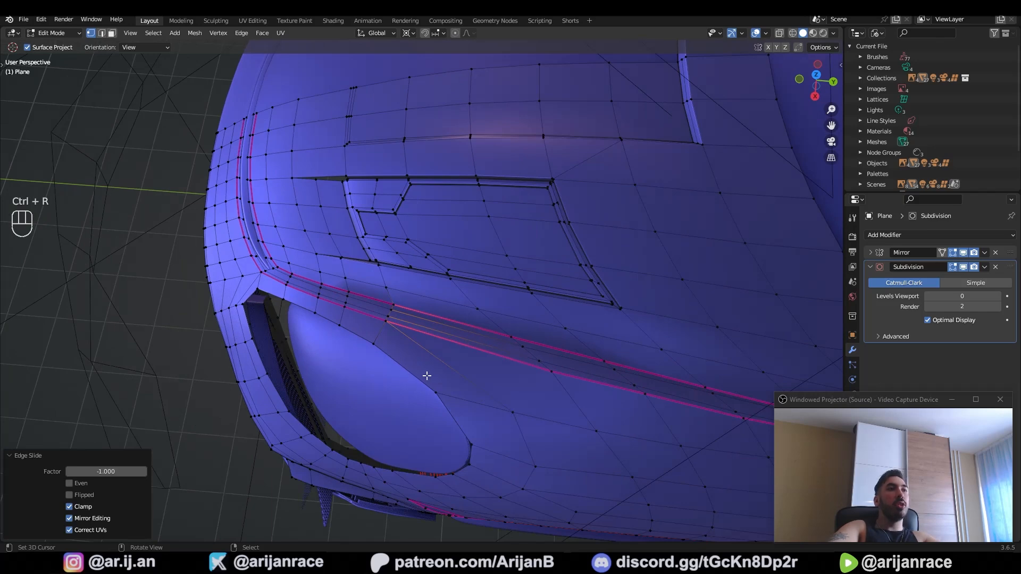
pyautogui.click(453, 360)
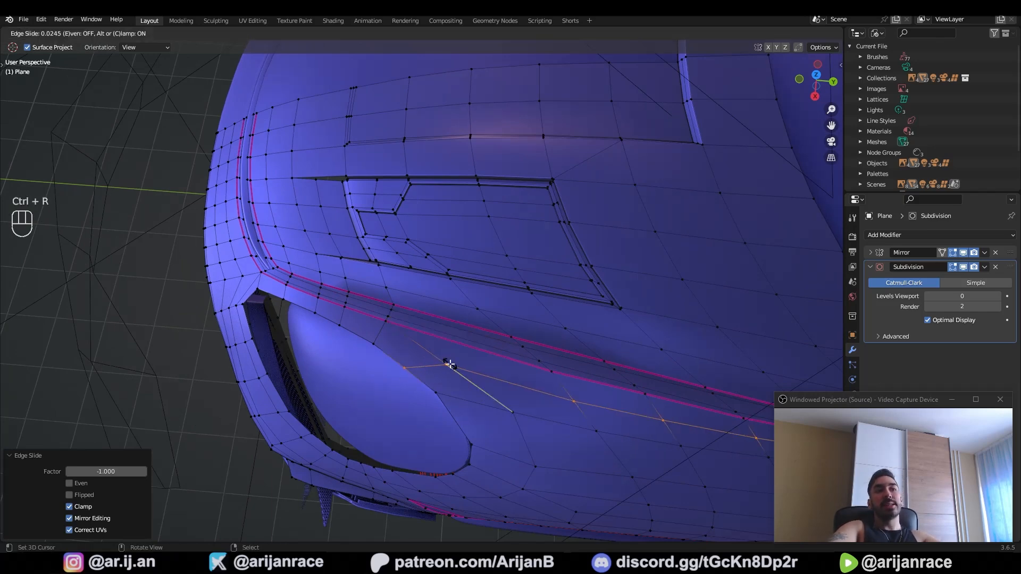
pyautogui.click(447, 360)
pyautogui.moveTo(447, 360); pyautogui.dragTo(585, 331, button='middle')
pyautogui.hotkey('ctrl', 'z')
pyautogui.hotkey('ctrl', 'z')
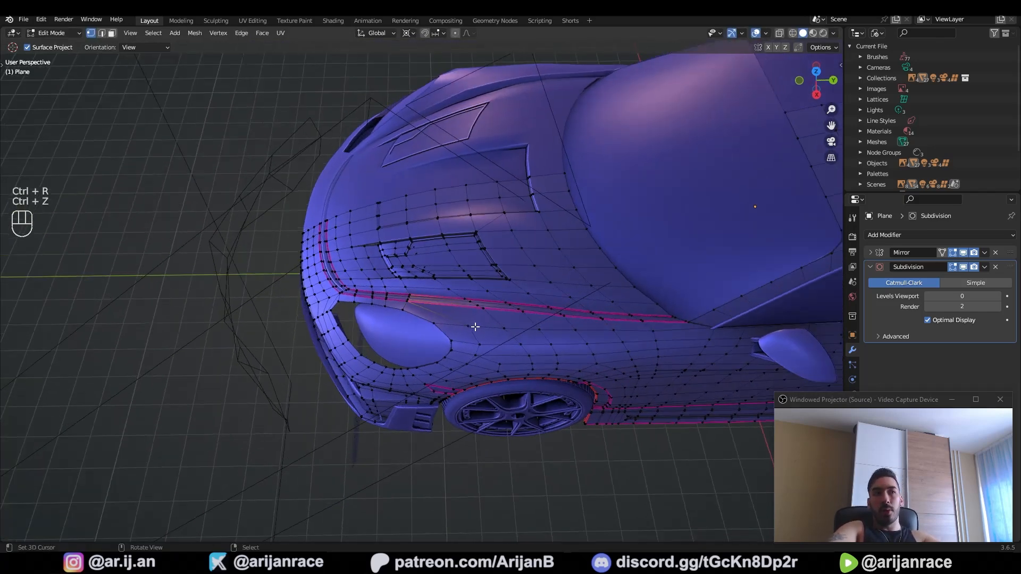
# Step: Edge-slide the vertex path across the seam strip beside the headlight with a factor of -0.381
pyautogui.scroll(4, 494, 339)
pyautogui.press('g')
pyautogui.press('g')
pyautogui.click(412, 358)
pyautogui.moveTo(412, 357); pyautogui.dragTo(436, 279, button='middle')
pyautogui.hotkey('ctrl', 'r')
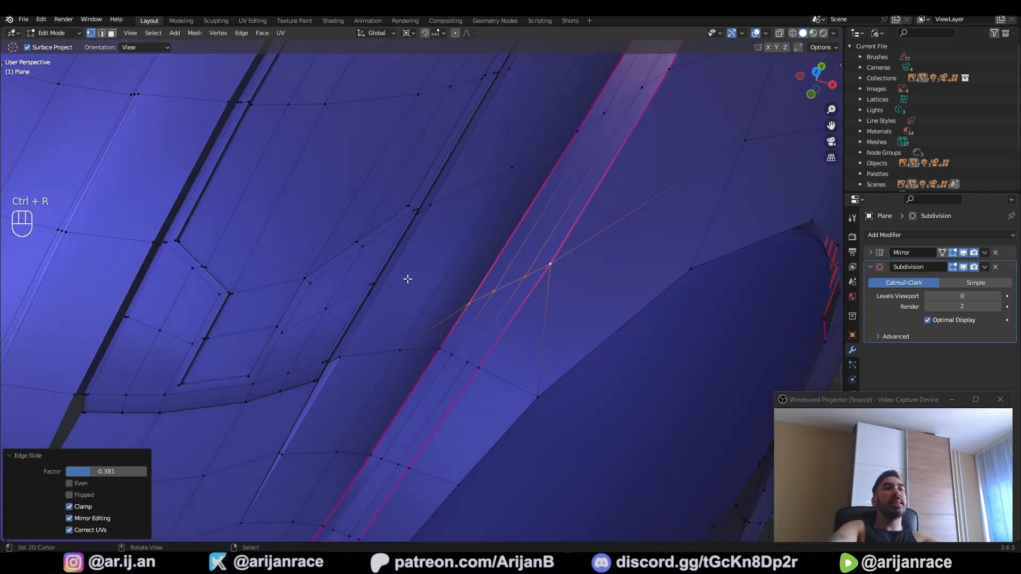
# Step: Select the narrow face loops lining the hood vent's surrounding gap and delete them
pyautogui.moveTo(371, 282); pyautogui.dragTo(506, 266, button='middle')
pyautogui.scroll(2, 399, 305)
pyautogui.press('3')
pyautogui.rightClick(388, 308)
pyautogui.keyDown('shift'); pyautogui.rightClick(445, 291); pyautogui.keyUp('shift')
pyautogui.scroll(-5, 445, 292)
pyautogui.keyDown('alt'); pyautogui.rightClick(407, 298); pyautogui.keyUp('alt')
pyautogui.keyDown('alt'); pyautogui.rightClick(402, 296); pyautogui.keyUp('alt')
pyautogui.keyDown('alt'); pyautogui.rightClick(403, 294); pyautogui.keyUp('alt')
pyautogui.keyDown('alt'); pyautogui.rightClick(404, 293); pyautogui.keyUp('alt')
pyautogui.scroll(-4, 506, 266)
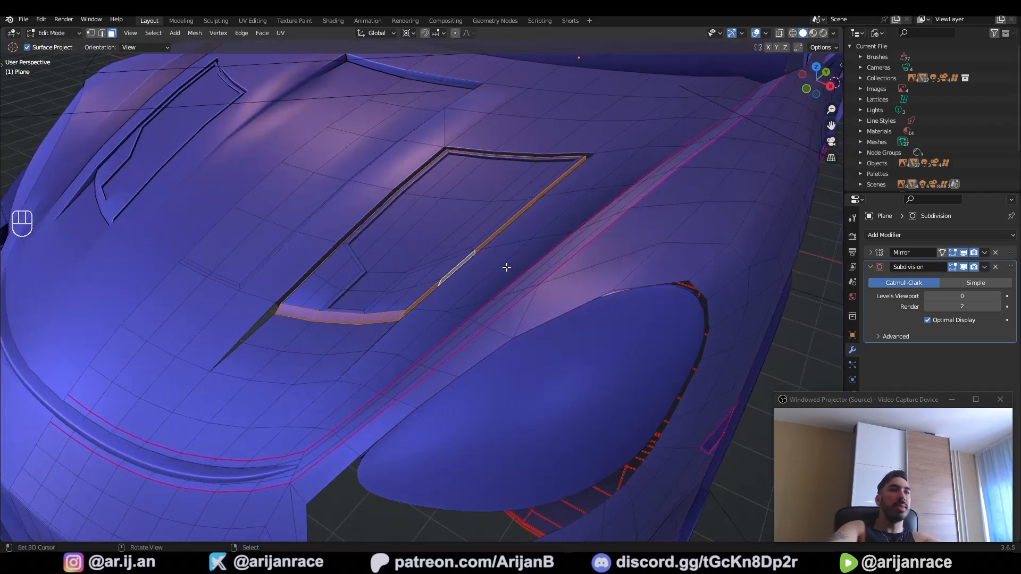
pyautogui.scroll(3, 506, 267)
pyautogui.press('x')
pyautogui.click(500, 264)
# Step: Grow the selection three times across the overlapping faces on the underside of the hood vent's front
pyautogui.moveTo(452, 301)
pyautogui.mouseDown(button='middle')
pyautogui.moveTo(401, 322)
pyautogui.moveTo(415, 335)
pyautogui.moveTo(448, 322)
pyautogui.moveTo(534, 256)
pyautogui.moveTo(566, 187)
pyautogui.mouseUp(button='middle')
pyautogui.press('1')
pyautogui.press('z')
pyautogui.press('z')
pyautogui.press('ctrl+KP_Add')
pyautogui.press('ctrl+KP_Add')
pyautogui.press('ctrl+KP_Add')
pyautogui.press('z')
pyautogui.hotkey('ctrl', 'z')
pyautogui.press('x')
pyautogui.moveTo(465, 157); pyautogui.dragTo(454, 312, button='middle')
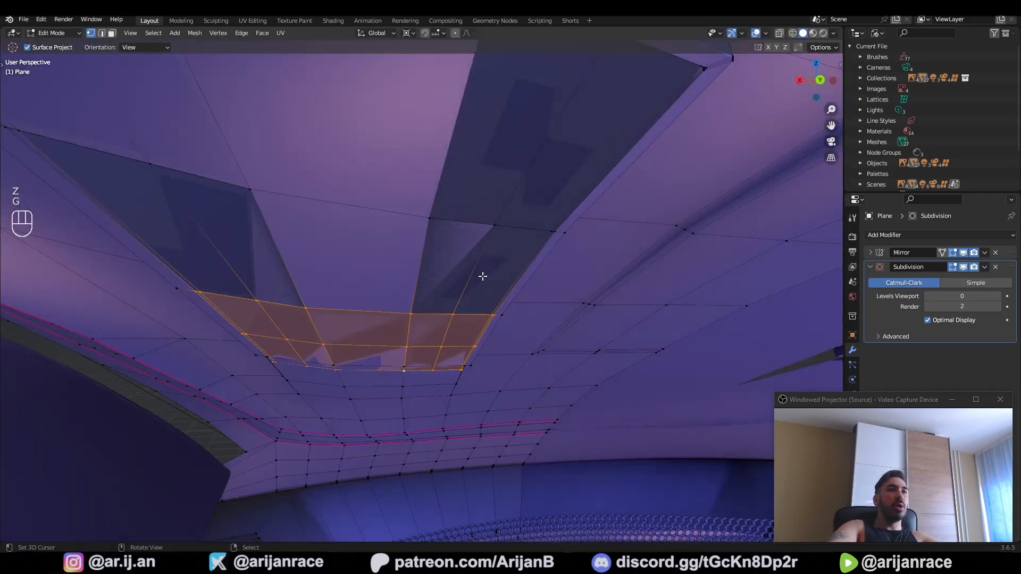
# Step: Select the leftover large faces on the underside of the hood vent's rear end and delete them
pyautogui.keyDown('shift'); pyautogui.rightClick(454, 225); pyautogui.keyUp('shift')
pyautogui.moveTo(468, 228); pyautogui.dragTo(497, 248, button='middle')
pyautogui.keyDown('alt'); pyautogui.keyDown('shift'); pyautogui.rightClick(321, 227); pyautogui.keyUp('shift'); pyautogui.keyUp('alt')
pyautogui.moveTo(322, 228); pyautogui.dragTo(384, 178, button='middle')
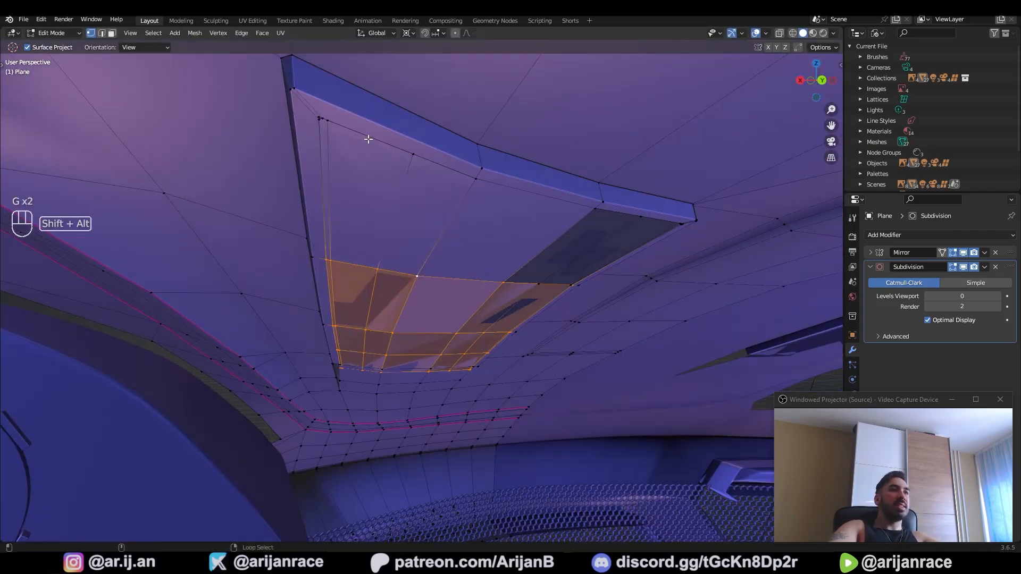
pyautogui.keyDown('alt'); pyautogui.keyDown('shift'); pyautogui.rightClick(527, 195); pyautogui.keyUp('shift'); pyautogui.keyUp('alt')
pyautogui.press('z')
pyautogui.moveTo(494, 298); pyautogui.dragTo(449, 292, button='middle')
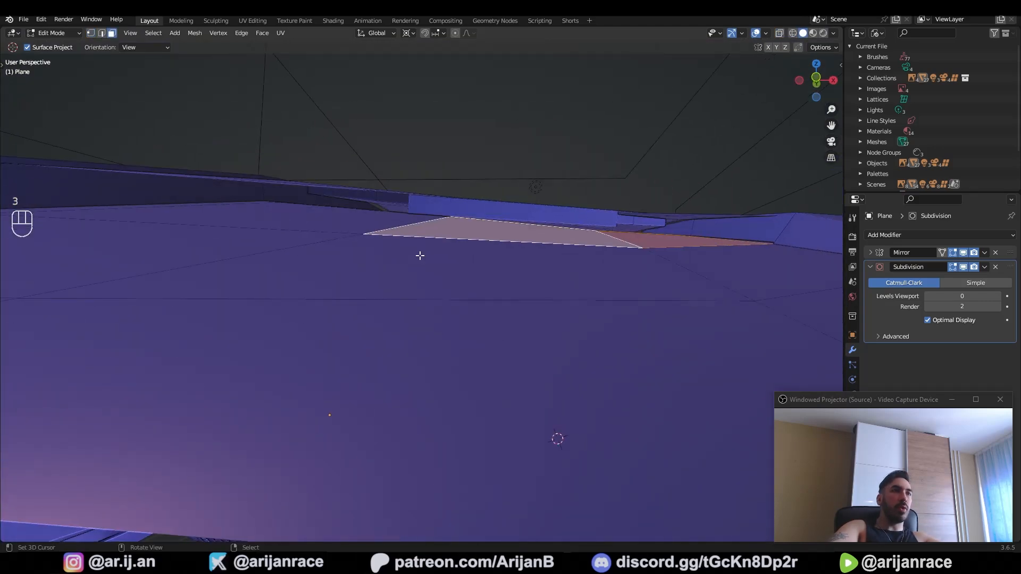
pyautogui.press('x')
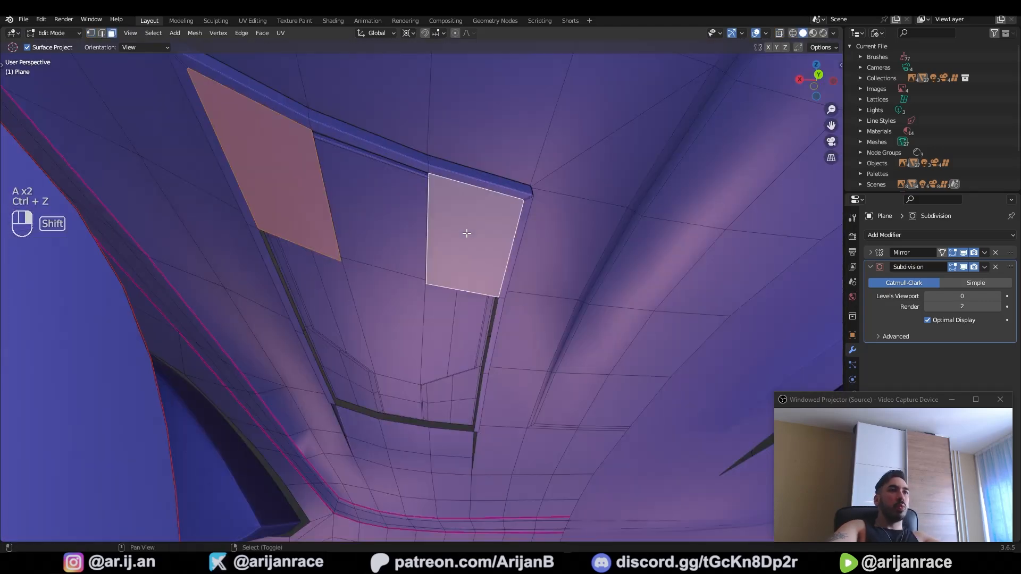
pyautogui.press('x')
pyautogui.click(513, 243)
# Step: Fill the side wall and the small corner face at the hood vent's rear outer corner
pyautogui.moveTo(513, 243); pyautogui.dragTo(412, 359, button='middle')
pyautogui.press('1')
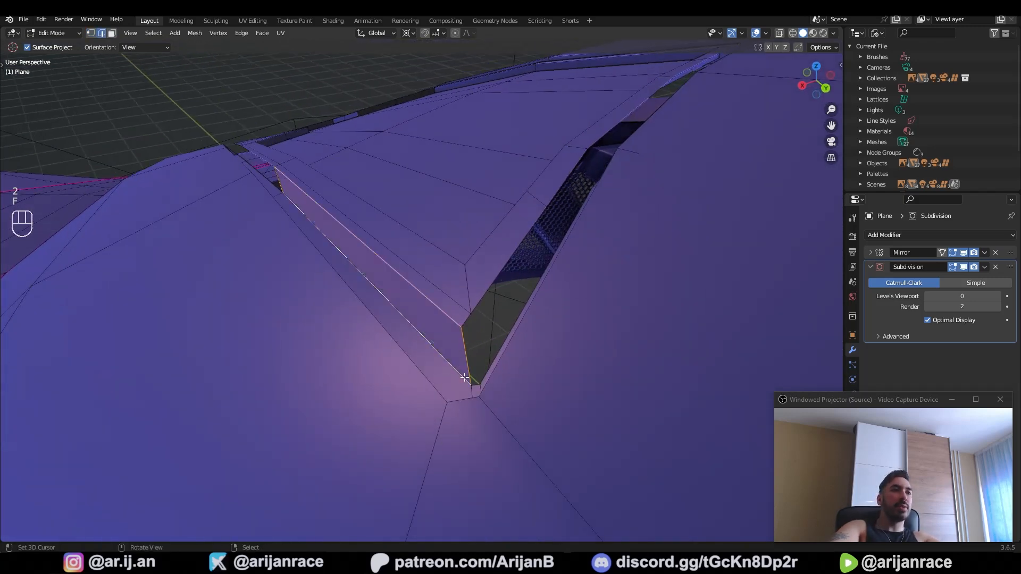
pyautogui.moveTo(465, 378); pyautogui.dragTo(438, 401, button='middle')
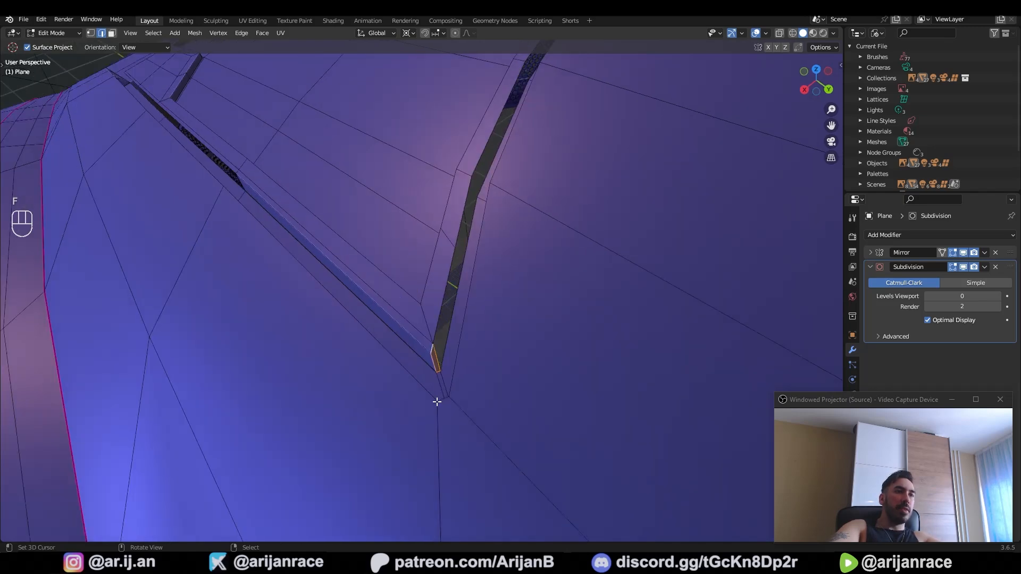
pyautogui.press('3')
pyautogui.scroll(-1, 452, 417)
pyautogui.rightClick(456, 422)
pyautogui.scroll(-3, 466, 402)
pyautogui.scroll(3, 433, 329)
# Step: Snap the 3D cursor to the vertex at the hood vent's rear outer corner
pyautogui.moveTo(433, 330); pyautogui.dragTo(495, 353, button='middle')
pyautogui.scroll(3, 506, 356)
pyautogui.press('1')
pyautogui.hotkey('shift', 's')
# Step: Edge-slide the vertex path at the vent's rear outer corner with a factor of 1.000 and merge all vertices by distance
pyautogui.press('g')
pyautogui.press('g')
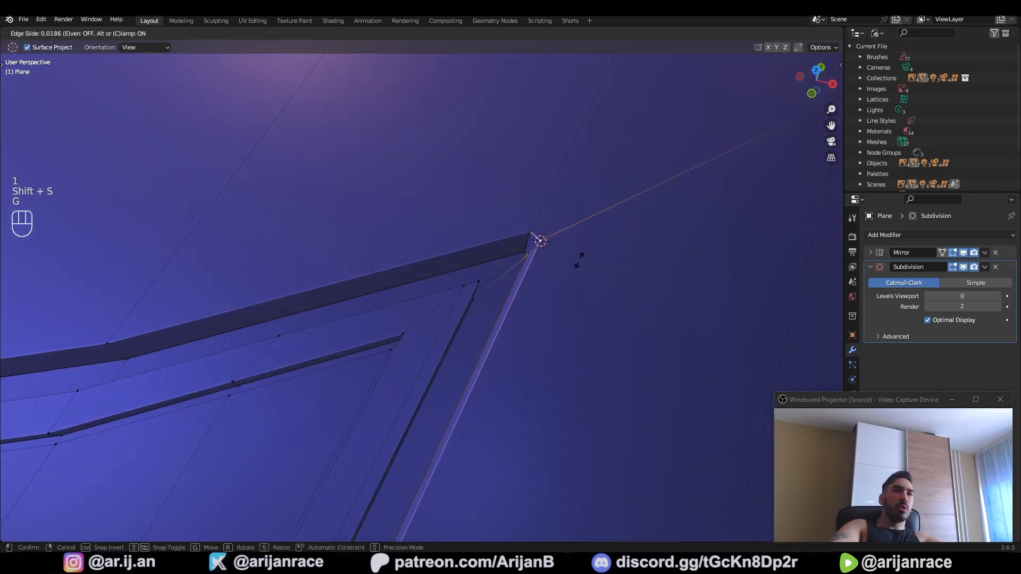
pyautogui.click(310, 174)
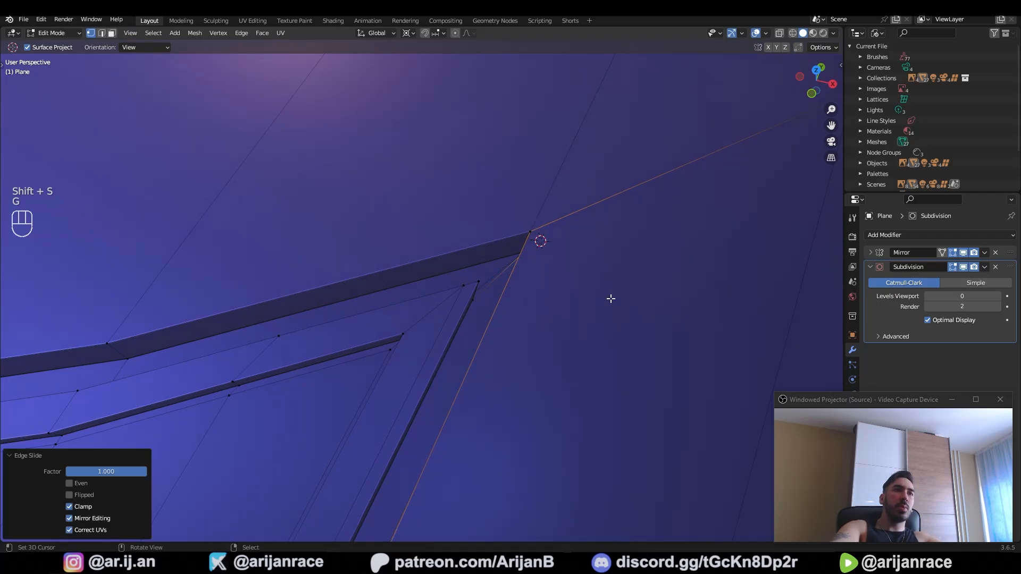
pyautogui.press('a')
pyautogui.hotkey('shift', 'w')
# Step: Examine the vent's wall edges from the rear corner to the front corner in solid and wireframe shading
pyautogui.moveTo(577, 297); pyautogui.dragTo(552, 254, button='middle')
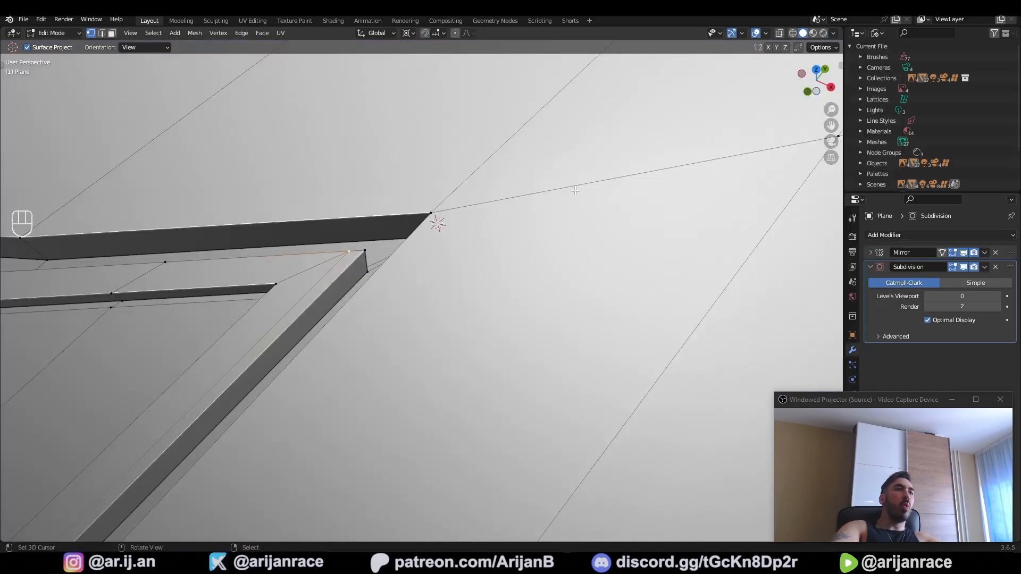
pyautogui.scroll(-4, 576, 191)
pyautogui.moveTo(575, 191); pyautogui.dragTo(425, 223, button='middle')
pyautogui.press('2')
pyautogui.rightClick(421, 220)
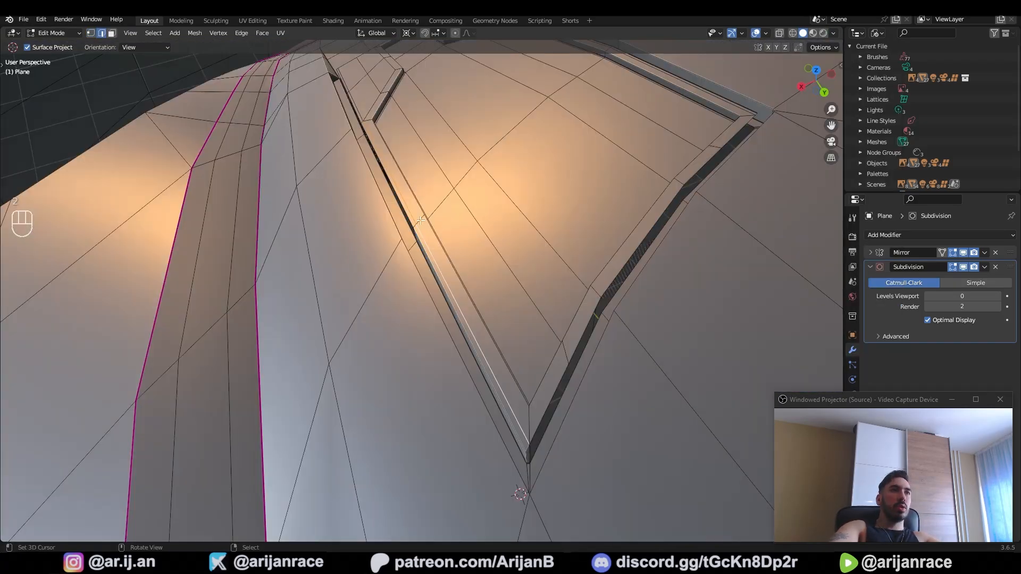
pyautogui.press('z')
pyautogui.moveTo(421, 220)
pyautogui.mouseDown(button='middle')
pyautogui.moveTo(462, 287)
pyautogui.moveTo(506, 228)
pyautogui.moveTo(452, 349)
pyautogui.moveTo(523, 412)
pyautogui.moveTo(536, 264)
pyautogui.mouseUp(button='middle')
pyautogui.press('z')
pyautogui.moveTo(487, 346)
pyautogui.mouseDown(button='middle')
pyautogui.moveTo(497, 367)
pyautogui.moveTo(468, 330)
pyautogui.moveTo(465, 308)
pyautogui.moveTo(490, 282)
pyautogui.mouseUp(button='middle')
pyautogui.press('z')
pyautogui.press('z')
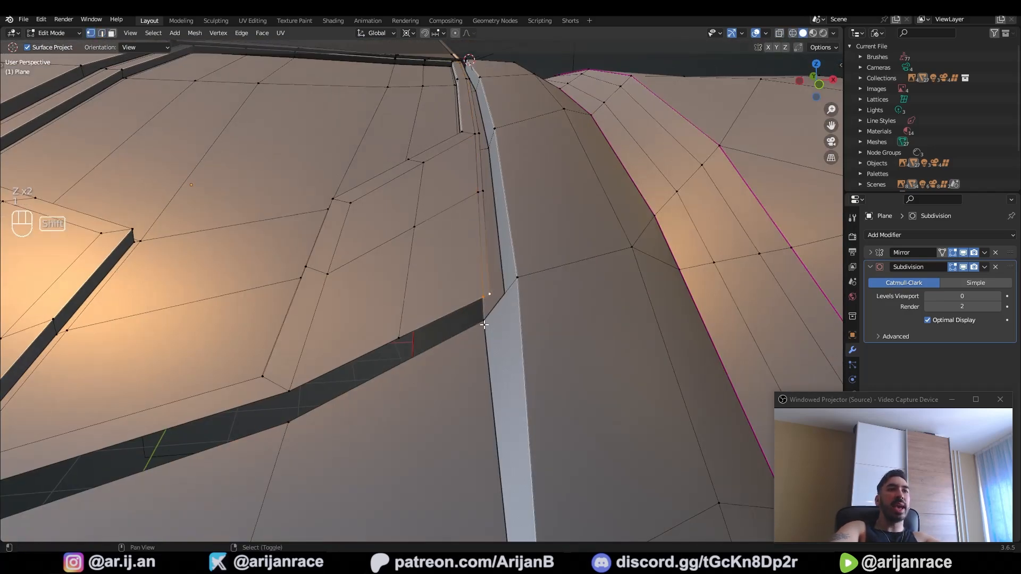
# Step: Insert one loop cut running from the vent's front outer corner down the nose, with a factor of -0.905
pyautogui.keyDown('shift'); pyautogui.rightClick(484, 323); pyautogui.keyUp('shift')
pyautogui.scroll(-3, 473, 345)
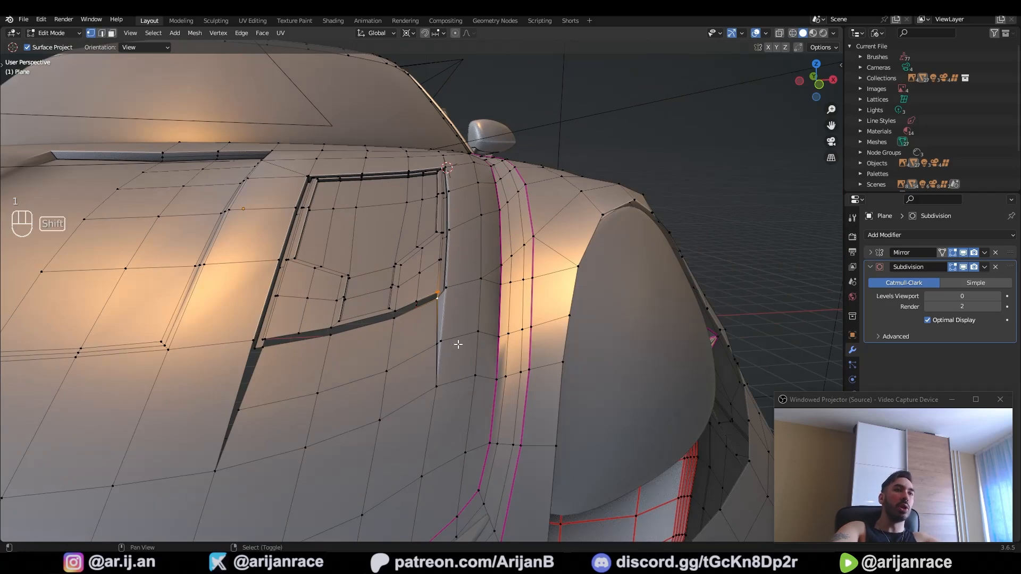
pyautogui.moveTo(458, 344); pyautogui.dragTo(460, 335, button='middle')
pyautogui.scroll(4, 462, 306)
pyautogui.click(503, 306)
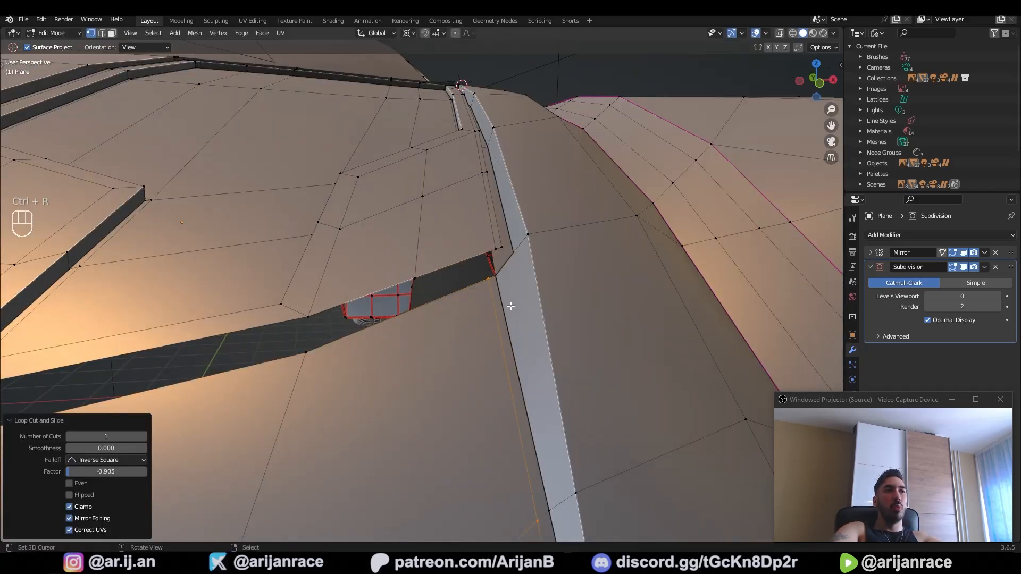
# Step: Follow the new loop cut down the front bumper and check the surface shading there in Object Mode
pyautogui.scroll(-6, 420, 383)
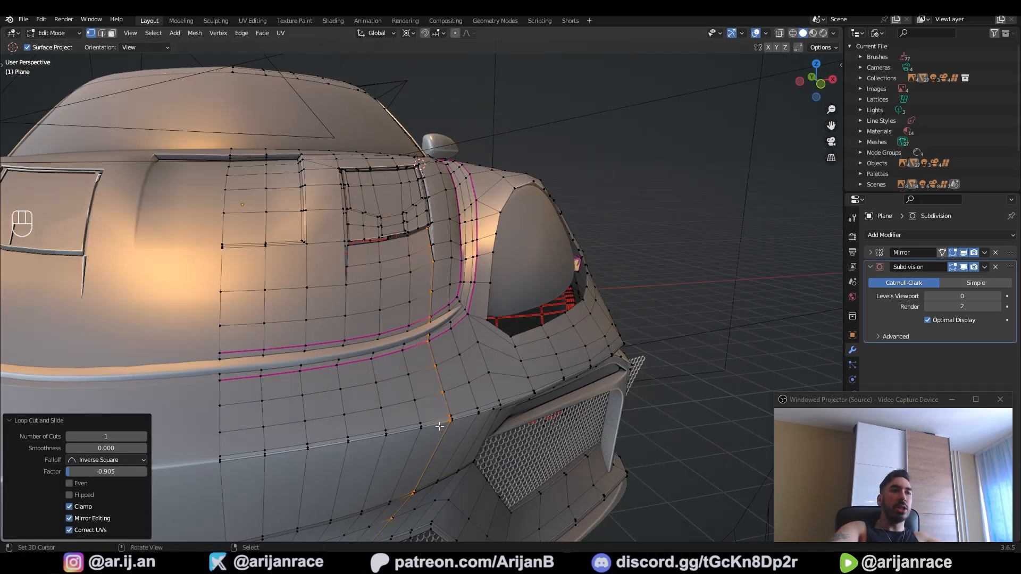
pyautogui.keyDown('shift'); pyautogui.moveTo(439, 426); pyautogui.dragTo(437, 348, button='middle'); pyautogui.keyUp('shift')
pyautogui.moveTo(437, 349); pyautogui.dragTo(435, 328, button='middle')
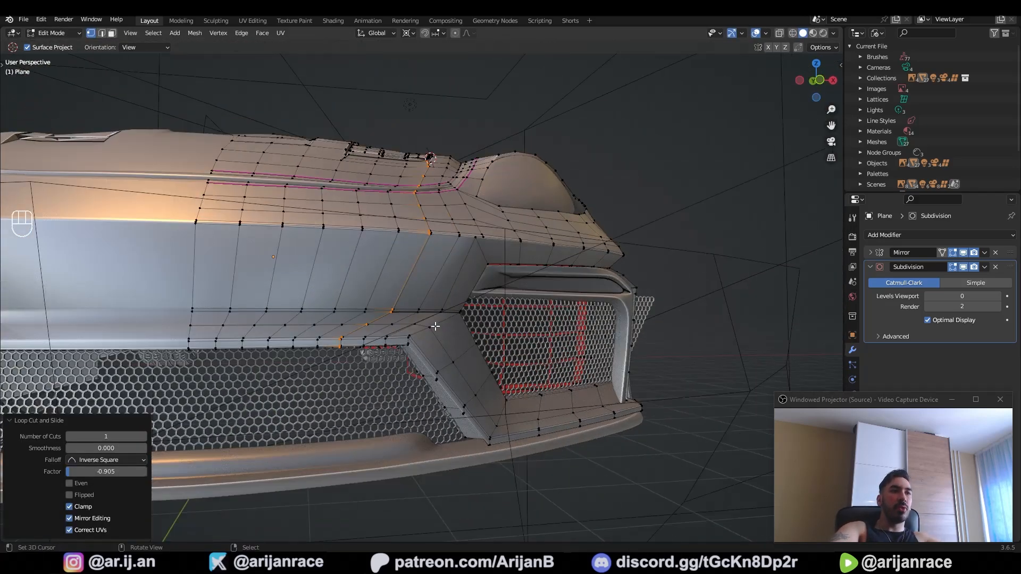
pyautogui.scroll(3, 425, 324)
pyautogui.keyDown('shift'); pyautogui.moveTo(335, 328); pyautogui.dragTo(419, 297, button='middle'); pyautogui.keyUp('shift')
pyautogui.press('Tab')
pyautogui.press('Tab')
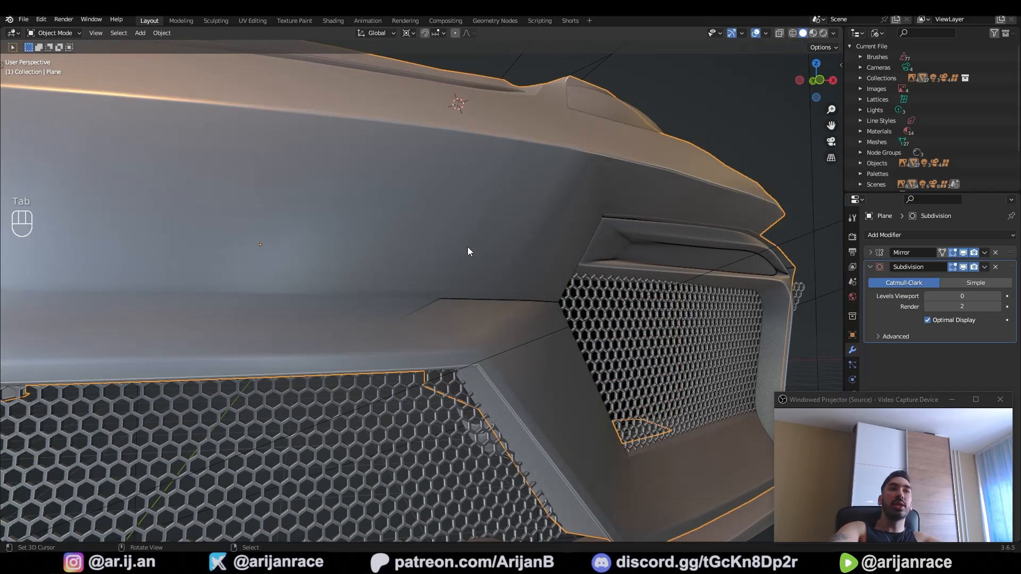
# Step: Edge-slide the selected loop on the front bumper and check its shading in Object Mode
pyautogui.press('2')
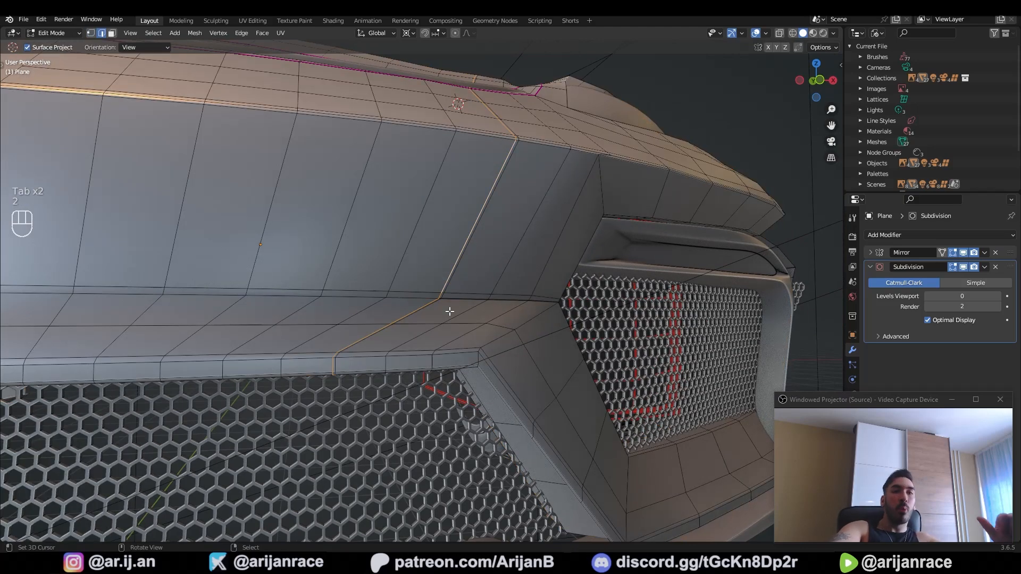
pyautogui.press('Tab')
pyautogui.moveTo(475, 330); pyautogui.dragTo(473, 365, button='middle')
pyautogui.press('Tab')
pyautogui.press('g')
pyautogui.press('g')
pyautogui.click(441, 367)
pyautogui.press('Tab')
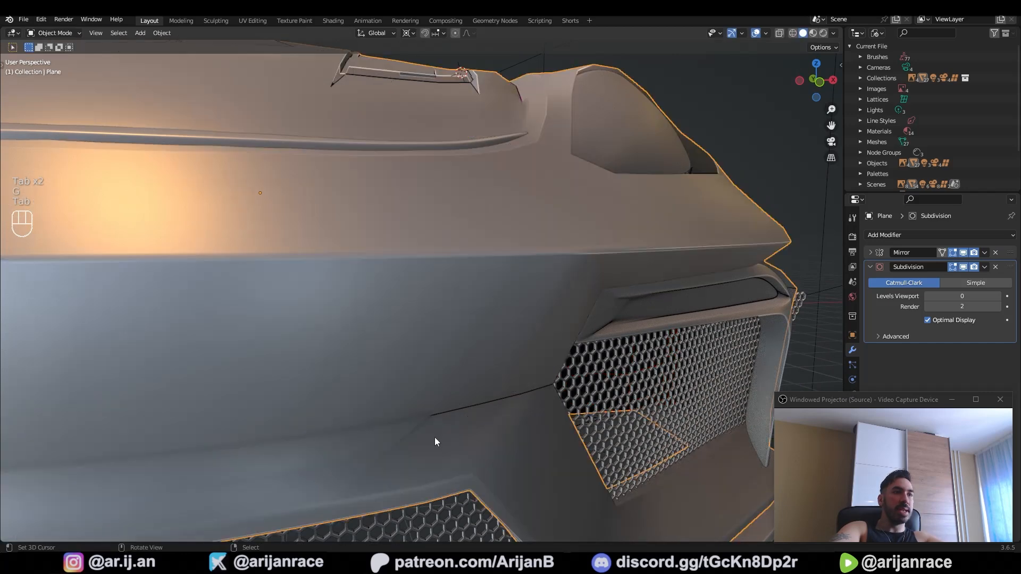
pyautogui.press('Tab')
# Step: Edge-slide the vent wall's upper edge at the rear outer corner with a factor of -1.000 and merge all vertices by distance
pyautogui.rightClick(591, 404)
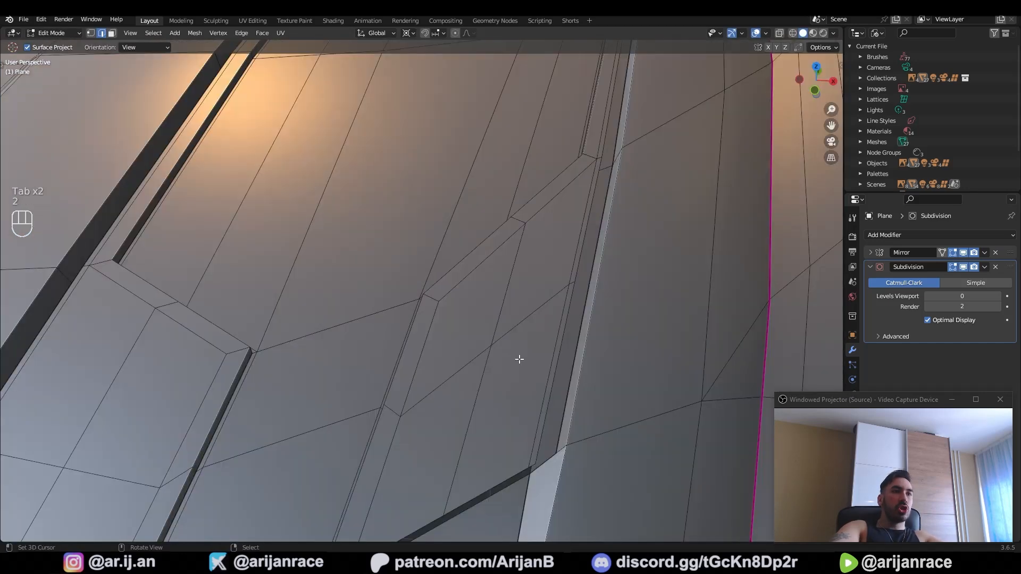
pyautogui.keyDown('shift'); pyautogui.moveTo(556, 322); pyautogui.dragTo(525, 302, button='middle'); pyautogui.keyUp('shift')
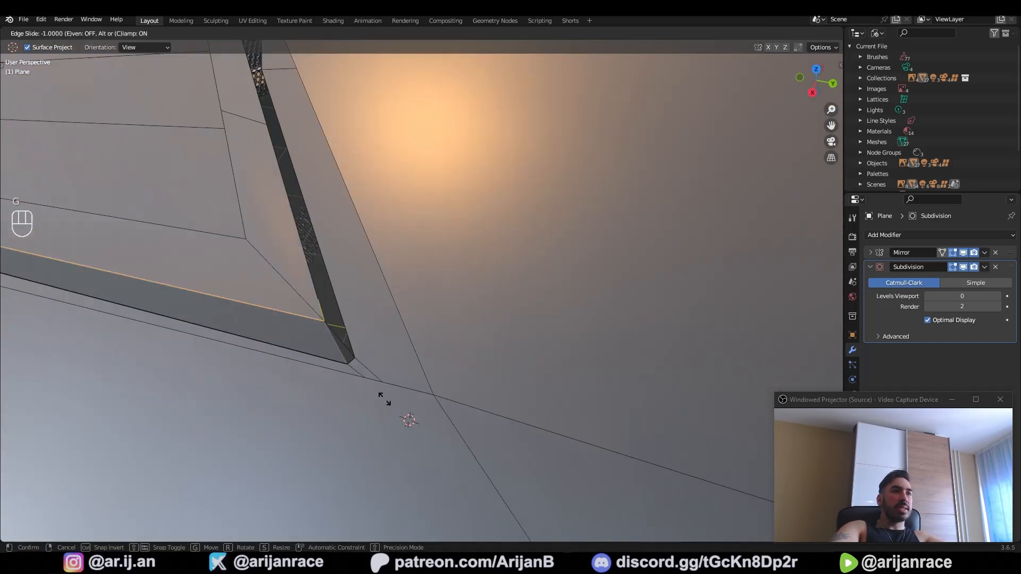
pyautogui.press('3')
pyautogui.press('x')
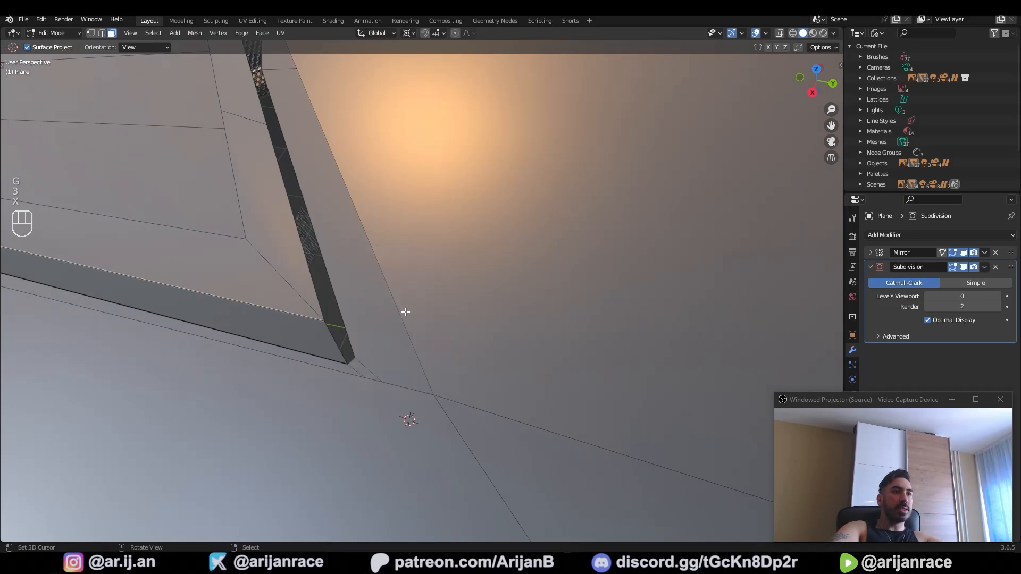
pyautogui.press('a')
pyautogui.press('a')
pyautogui.press('m')
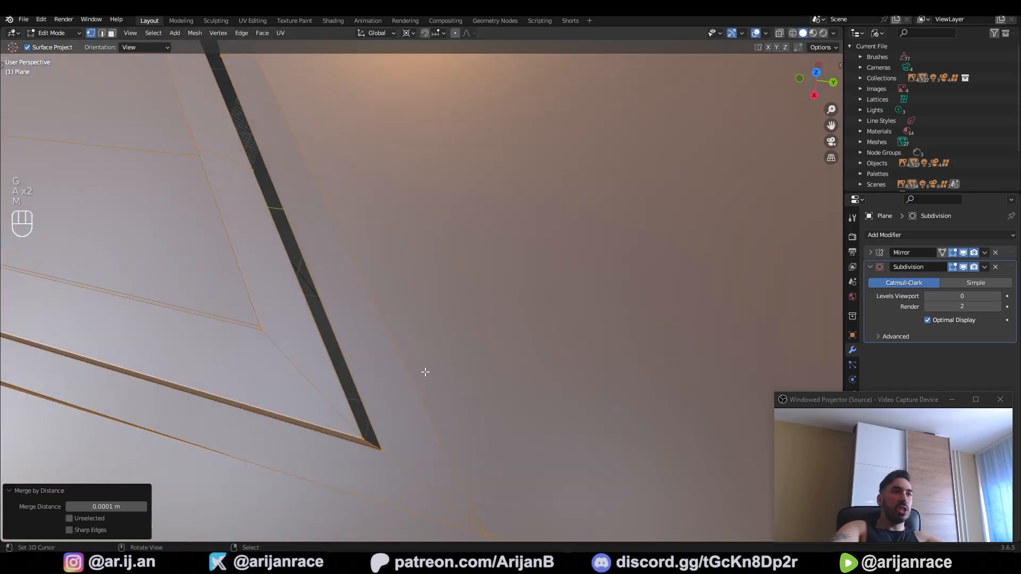
# Step: Try to fill a face between two edges along the hood vent's gap
pyautogui.moveTo(400, 382); pyautogui.dragTo(282, 303, button='middle')
pyautogui.press('2')
pyautogui.rightClick(269, 295)
pyautogui.keyDown('shift'); pyautogui.rightClick(303, 274); pyautogui.keyUp('shift')
pyautogui.press('f')
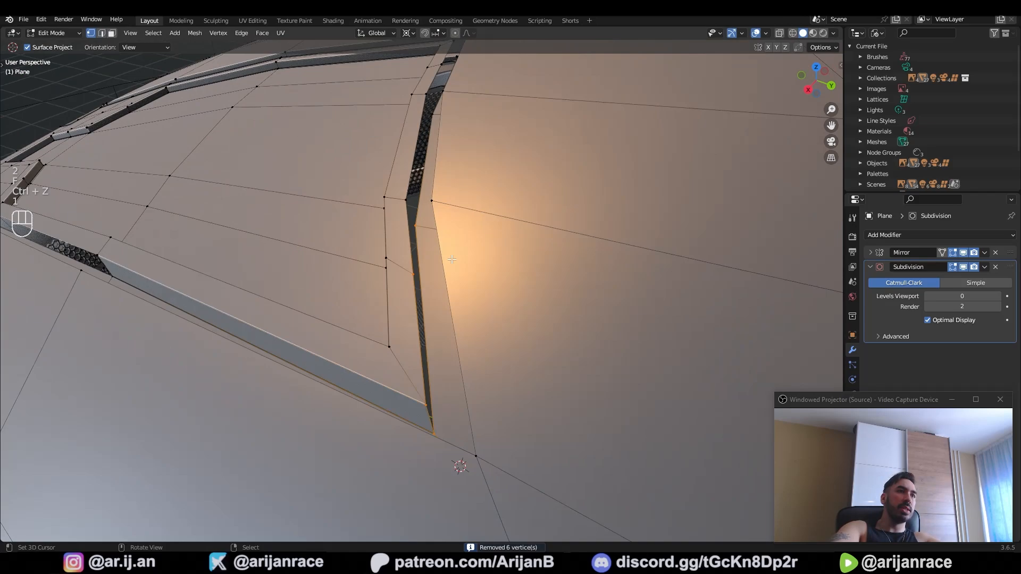
# Step: Select the lengthwise edge loop through the vent's inner panel, edge-slide it outwards and merge all vertices by distance
pyautogui.press('z')
pyautogui.press('z')
pyautogui.press('z')
pyautogui.rightClick(339, 214)
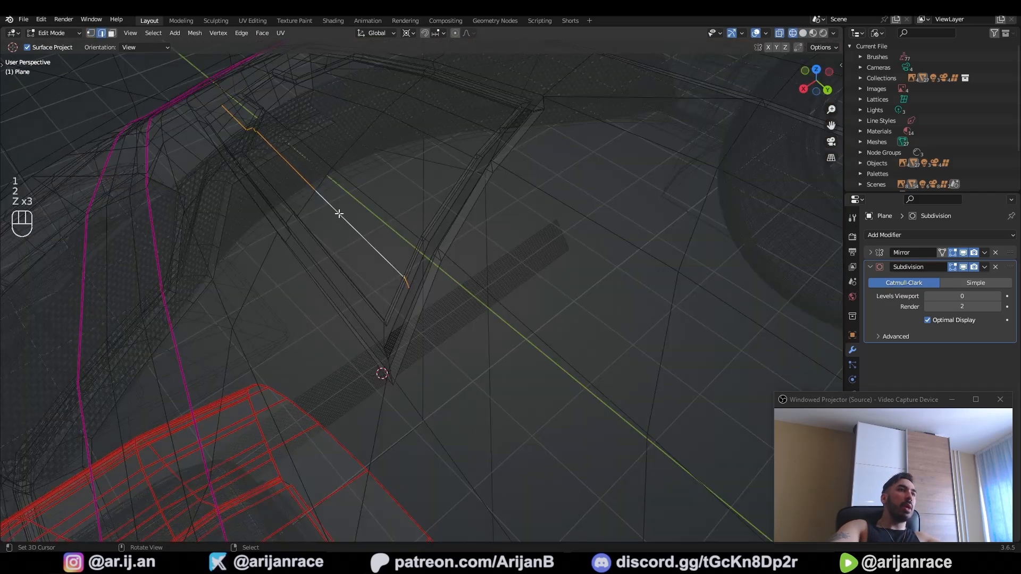
pyautogui.press('z')
pyautogui.moveTo(341, 265)
pyautogui.mouseDown(button='middle')
pyautogui.moveTo(360, 250)
pyautogui.moveTo(434, 274)
pyautogui.mouseUp(button='middle')
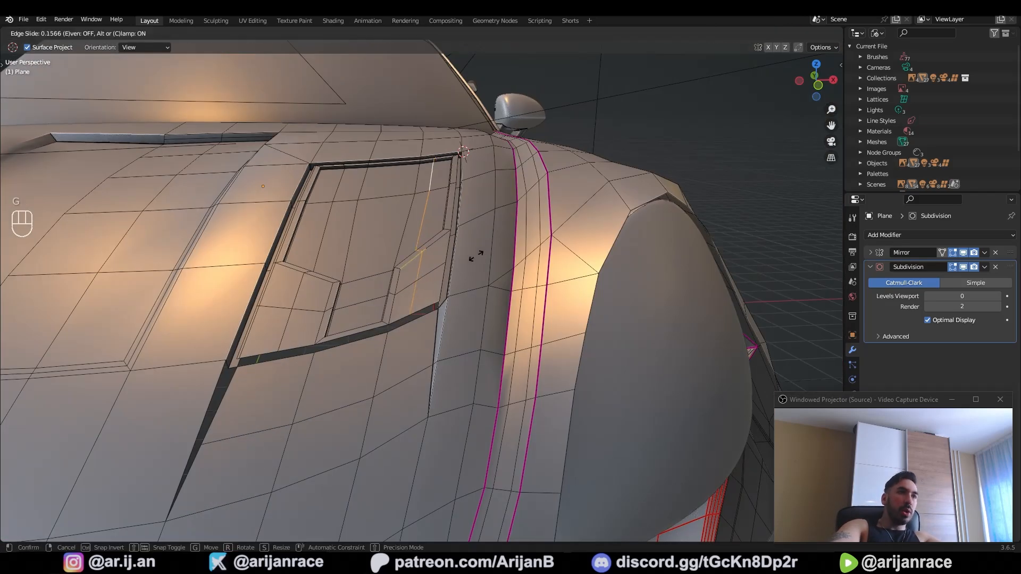
pyautogui.press('a')
pyautogui.hotkey('shift', 'w')
# Step: Dissolve the lengthwise edge loop through the vent panel near the hood's centre
pyautogui.rightClick(363, 240)
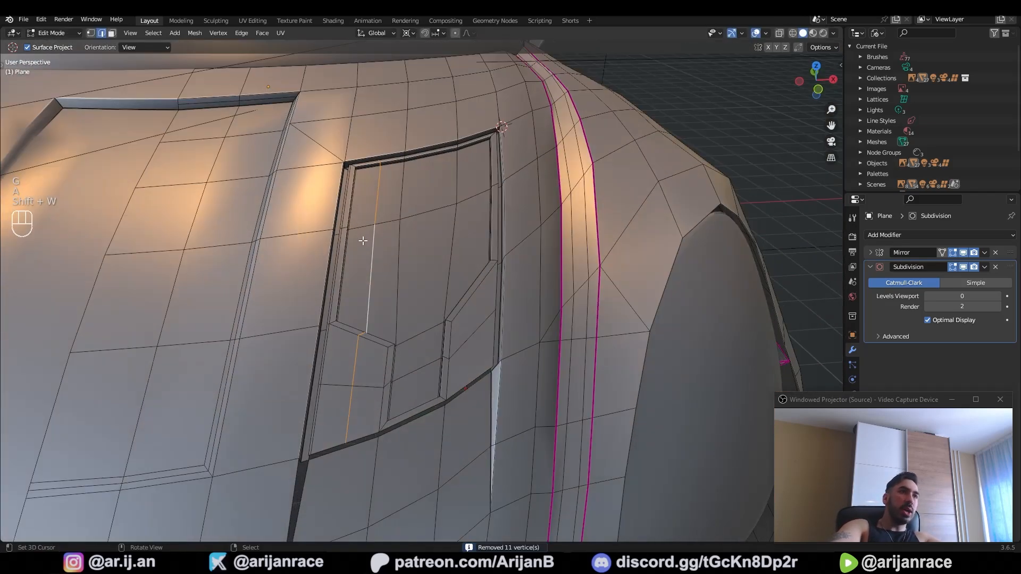
pyautogui.hotkey('ctrl', 'x')
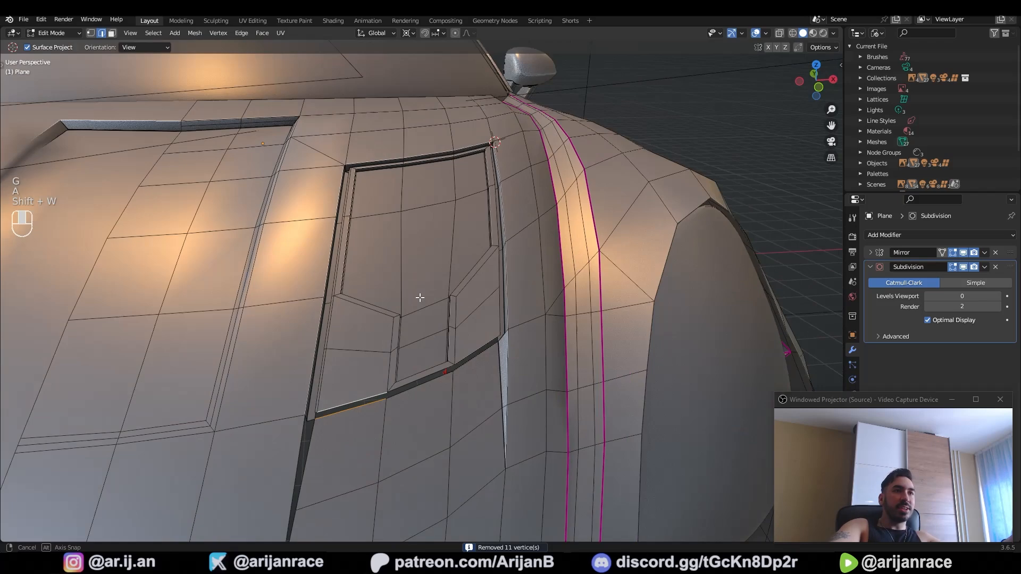
pyautogui.moveTo(390, 277); pyautogui.dragTo(427, 299, button='middle')
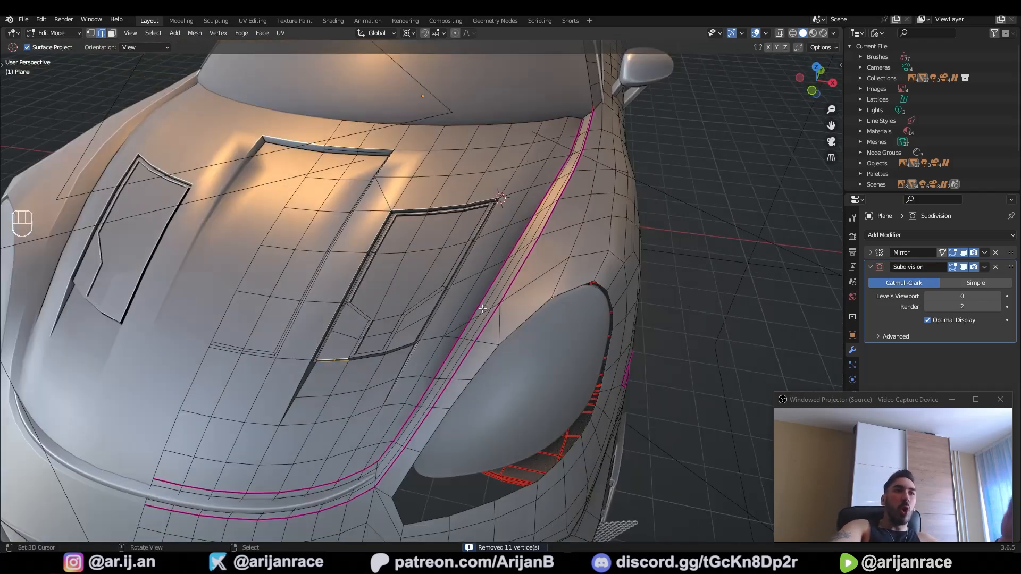
# Step: Edge-slide the vent panel's edge loop on the hood-centre side with a factor of -1.000 and merge all vertices by distance
pyautogui.moveTo(404, 319); pyautogui.dragTo(425, 341, button='middle')
pyautogui.press('3')
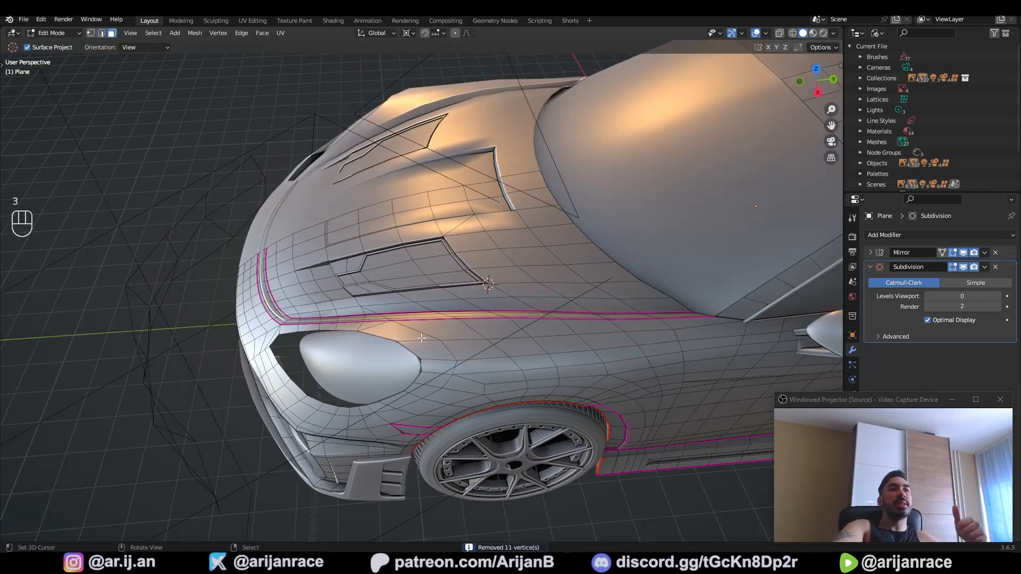
pyautogui.scroll(2, 420, 349)
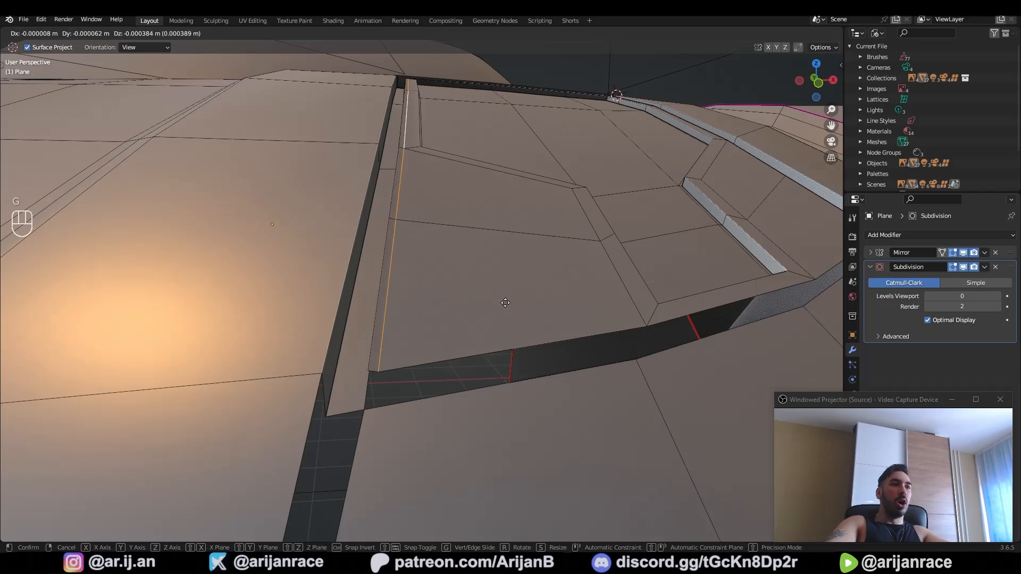
pyautogui.press('2')
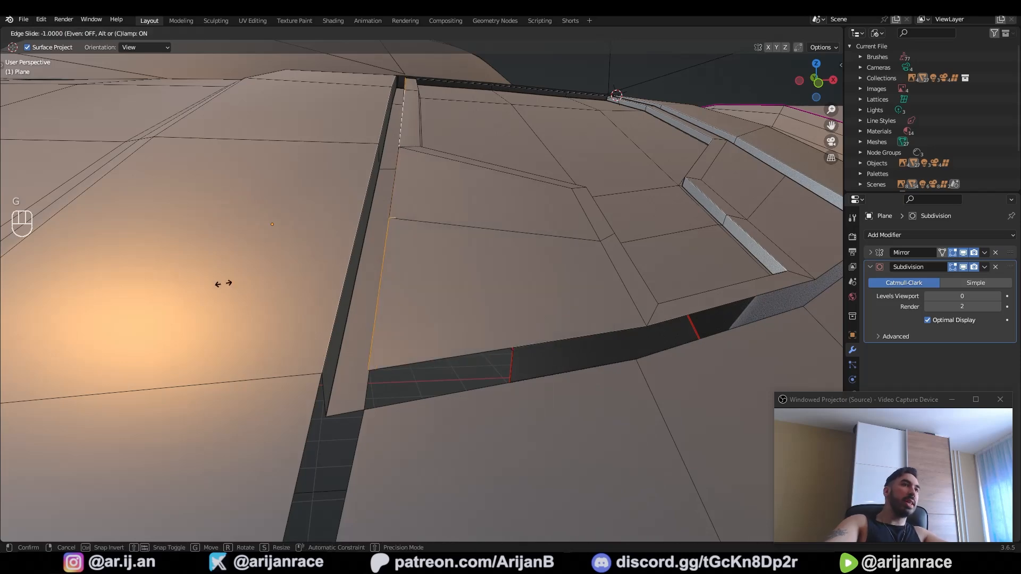
pyautogui.press('a')
pyautogui.hotkey('shift', 'w')
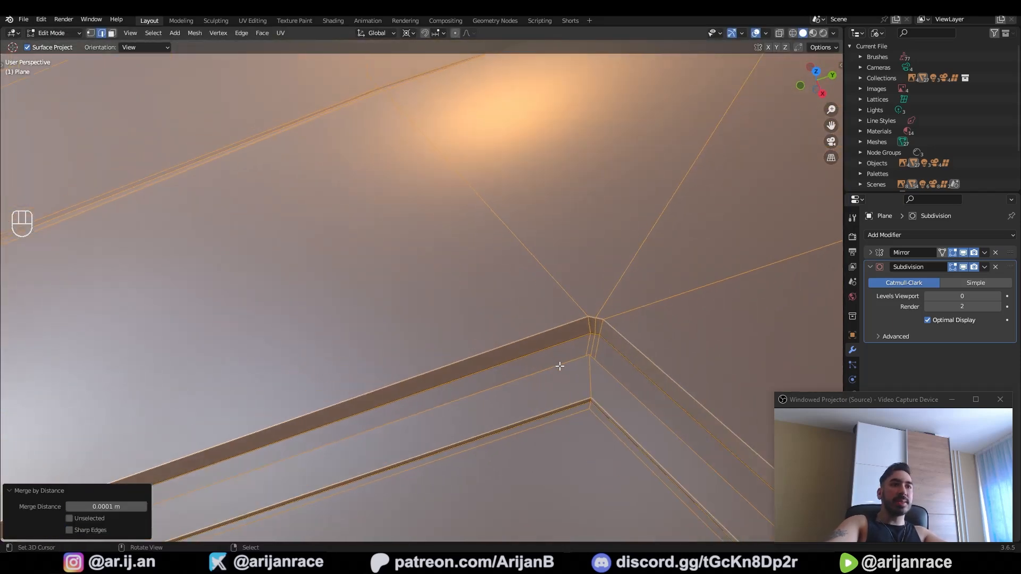
# Step: Edge-slide the short vertex path on one side of the hood vent's corner onto the corner's middle edge
pyautogui.keyDown('alt'); pyautogui.click(587, 322); pyautogui.keyUp('alt')
pyautogui.keyDown('shift'); pyautogui.moveTo(590, 328); pyautogui.dragTo(472, 266, button='middle'); pyautogui.keyUp('shift')
pyautogui.press('1')
pyautogui.rightClick(464, 251)
pyautogui.scroll(2, 499, 319)
pyautogui.keyDown('ctrl'); pyautogui.click(530, 390); pyautogui.keyUp('ctrl')
pyautogui.press('g')
pyautogui.press('g')
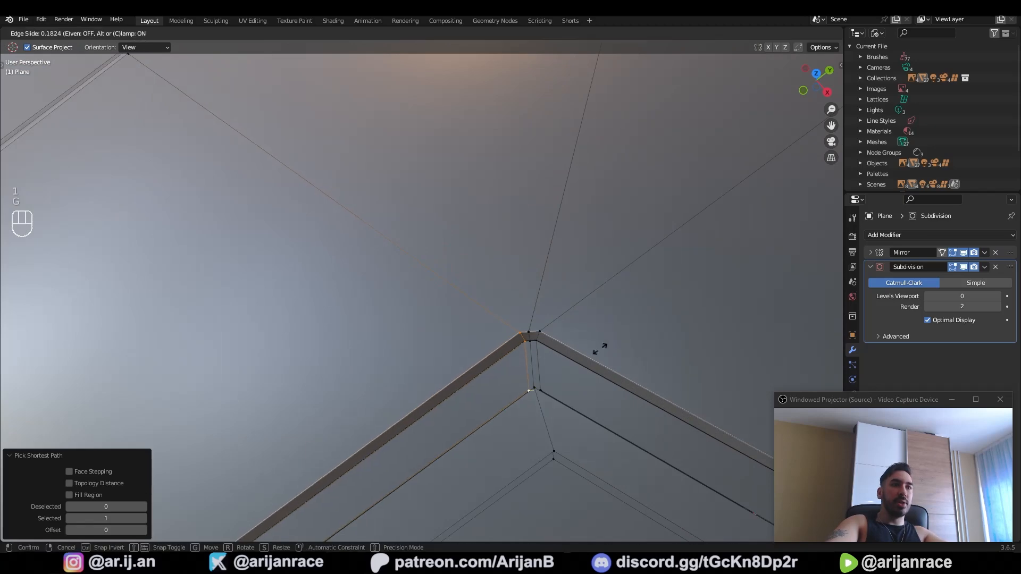
pyautogui.click(458, 276)
# Step: Edge-slide the vertex path on the corner's other side by 1.0000 onto the middle edge and merge all vertices by distance
pyautogui.rightClick(539, 332)
pyautogui.keyDown('ctrl'); pyautogui.rightClick(539, 388); pyautogui.keyUp('ctrl')
pyautogui.press('g')
pyautogui.press('g')
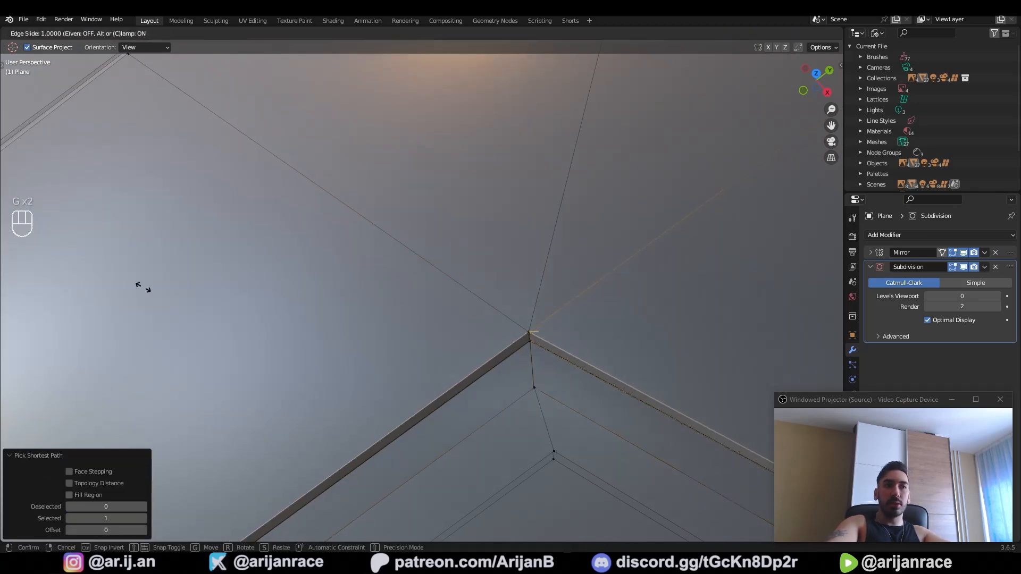
pyautogui.click(141, 287)
pyautogui.press('a')
pyautogui.hotkey('shift', 'w')
# Step: Dissolve the diagonal edge running from the vent's corner to the neighbouring hood crease
pyautogui.press('2')
pyautogui.press('x')
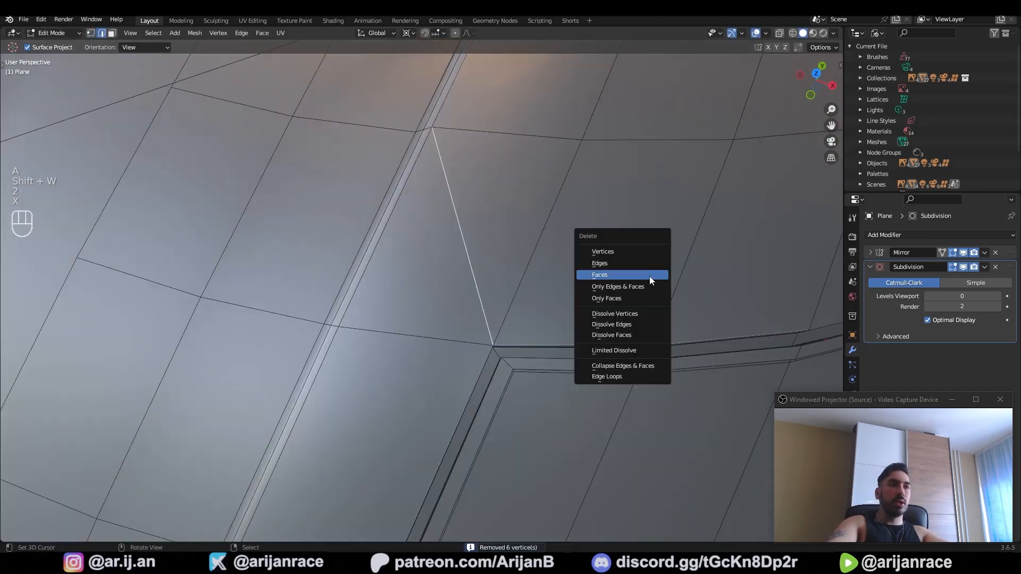
pyautogui.click(636, 326)
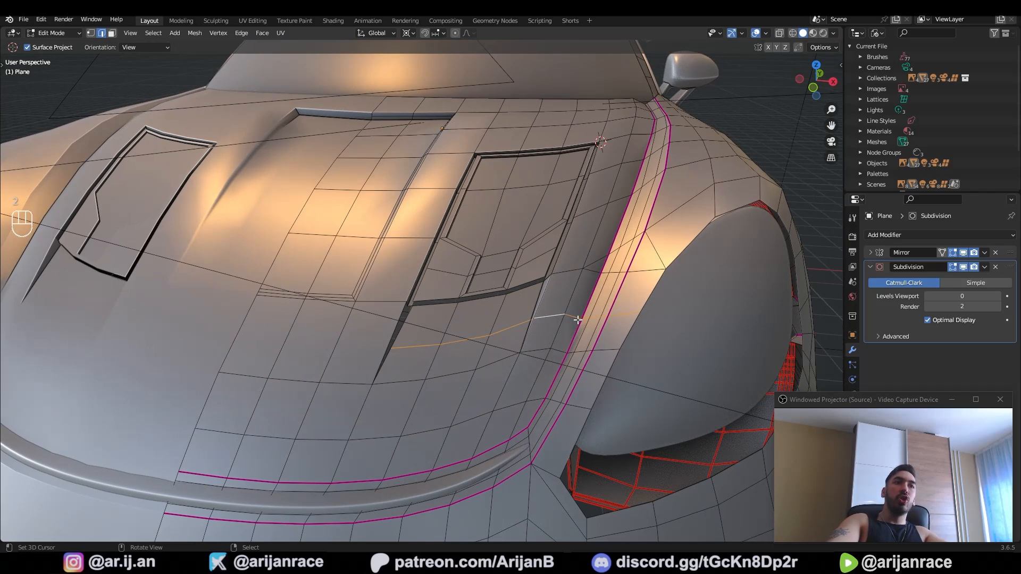
# Step: Add a single loop cut across the hood-centre faces, meeting the tapered crease gap ahead of the vent
pyautogui.scroll(2, 585, 329)
pyautogui.scroll(2, 345, 375)
pyautogui.click(194, 342)
pyautogui.click(188, 351)
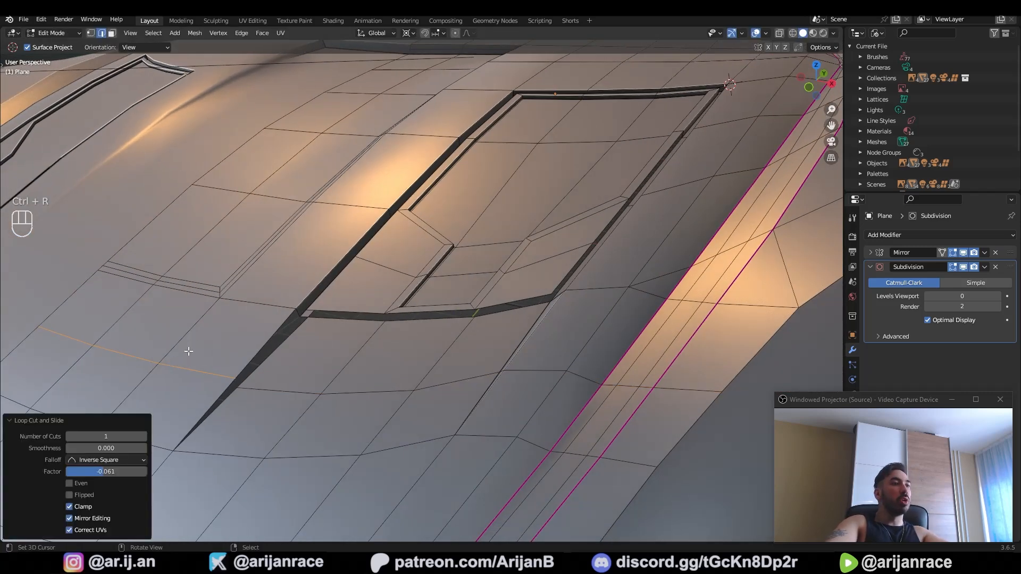
# Step: Try to fill faces across the tapered crease gap ahead of the vent, undo the attempts and check the smoothed hood
pyautogui.press('2')
pyautogui.rightClick(215, 398)
pyautogui.keyDown('shift'); pyautogui.rightClick(227, 401); pyautogui.keyUp('shift')
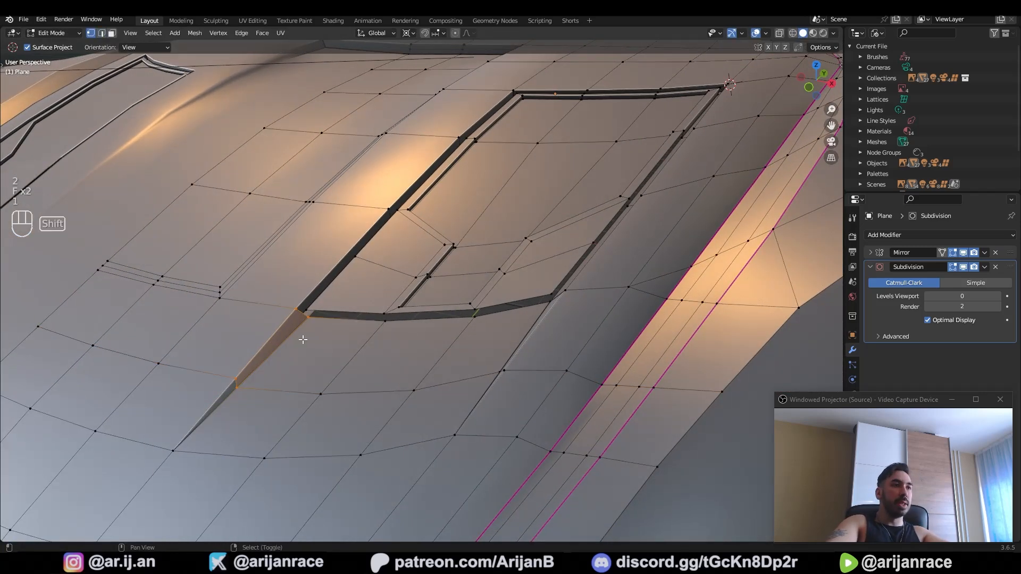
pyautogui.hotkey('ctrl', 'z')
pyautogui.hotkey('ctrl', 'z')
pyautogui.hotkey('ctrl', 'z')
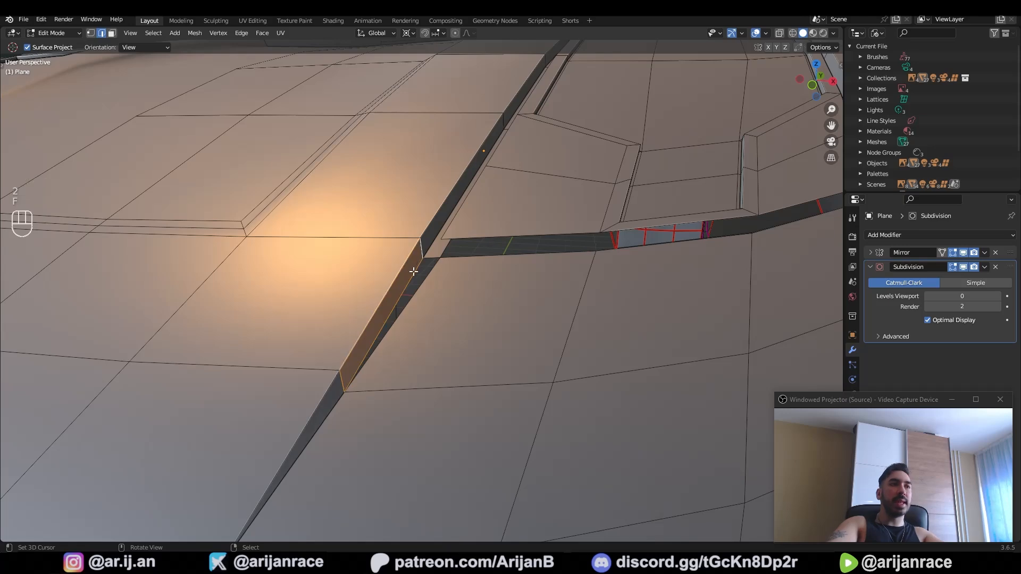
pyautogui.scroll(-2, 413, 272)
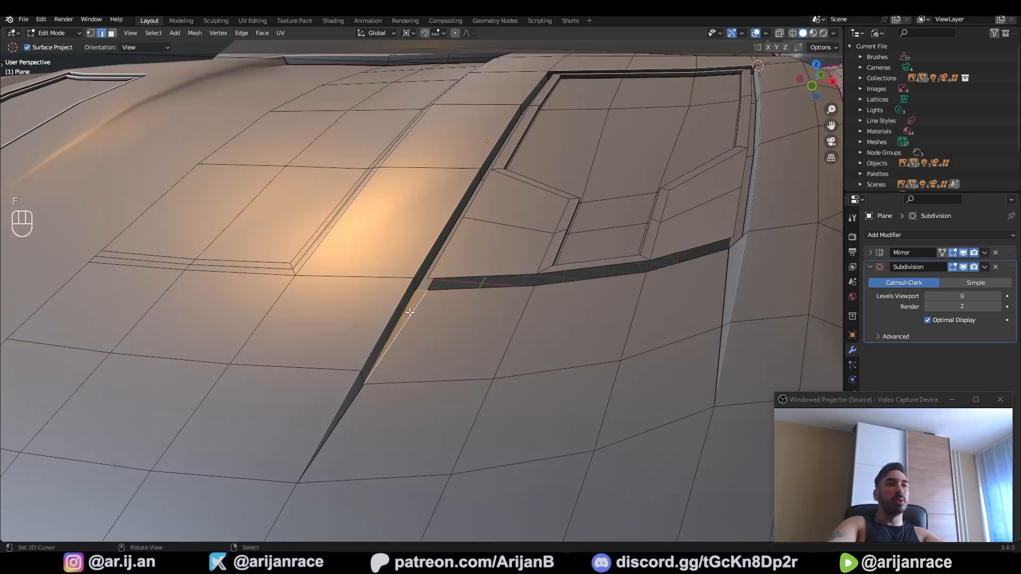
pyautogui.hotkey('ctrl', 'z')
pyautogui.hotkey('ctrl', 'z')
pyautogui.hotkey('ctrl', 'z')
pyautogui.press('Tab')
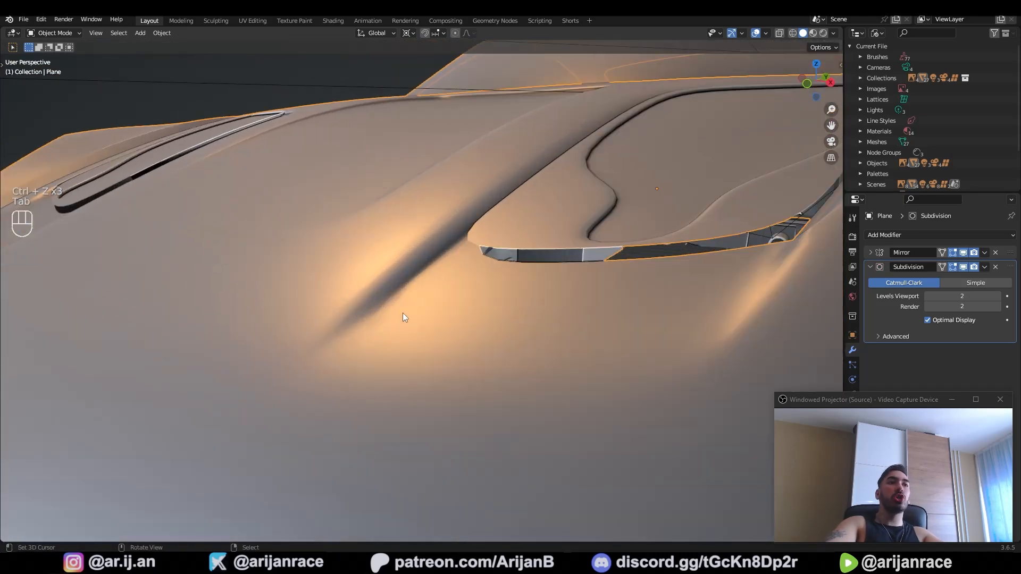
# Step: Bevel the lengthwise crease edges beside the vent on the hood-centre side with a width of 0.000584 m
pyautogui.press('Tab')
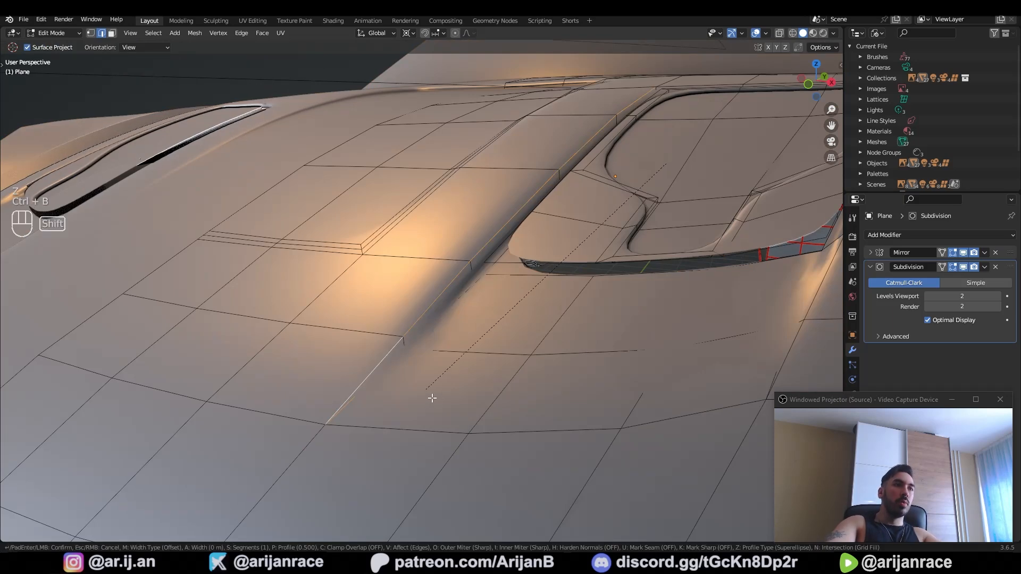
pyautogui.click(433, 425)
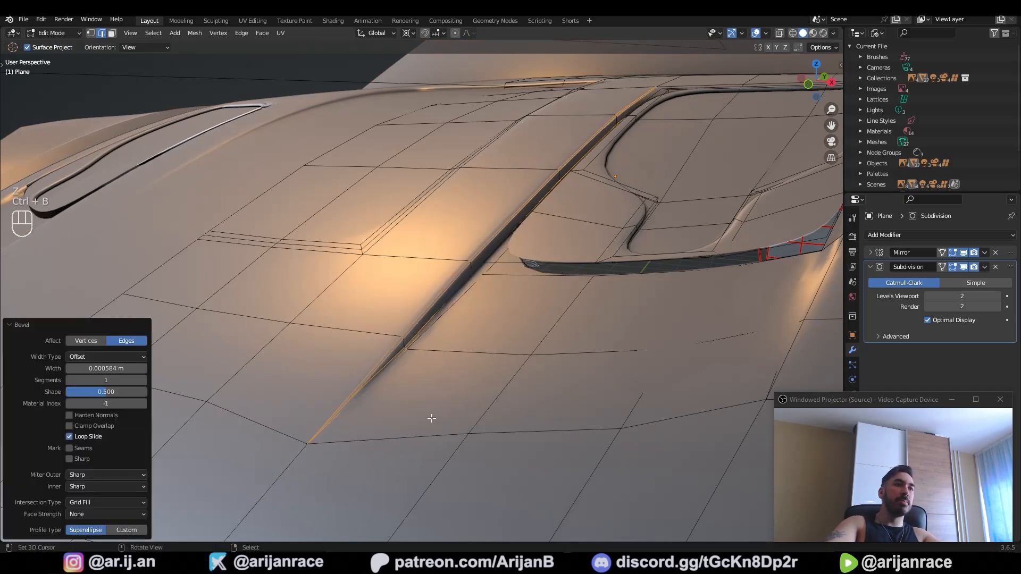
pyautogui.press('Tab')
pyautogui.moveTo(429, 417); pyautogui.dragTo(256, 331, button='middle')
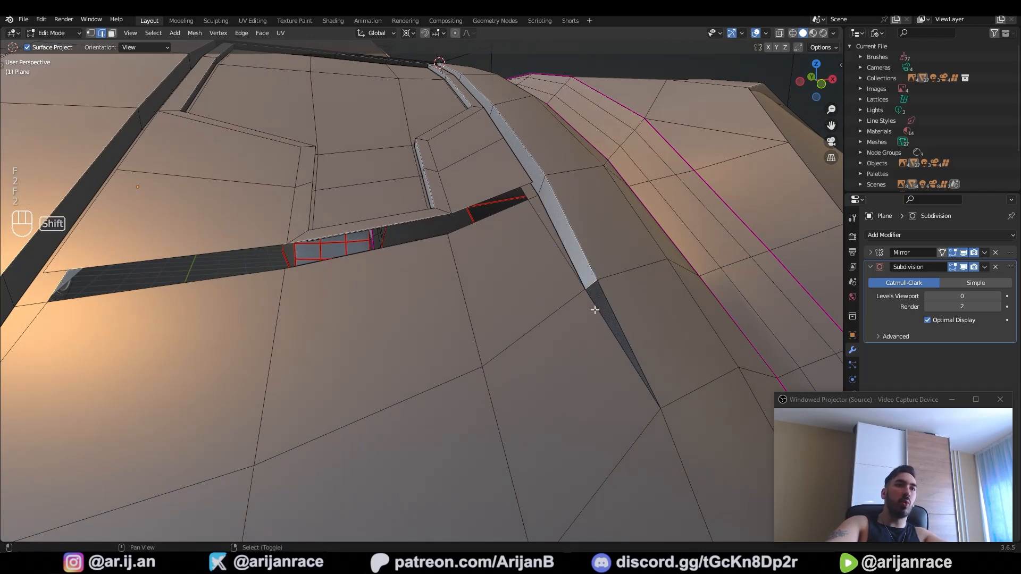
# Step: Bridge the edge paths on both sides of the vent panel's front gap and merge all vertices by distance
pyautogui.moveTo(599, 318); pyautogui.dragTo(401, 295, button='middle')
pyautogui.keyDown('ctrl'); pyautogui.rightClick(518, 246); pyautogui.keyUp('ctrl')
pyautogui.keyDown('shift'); pyautogui.rightClick(521, 266); pyautogui.keyUp('shift')
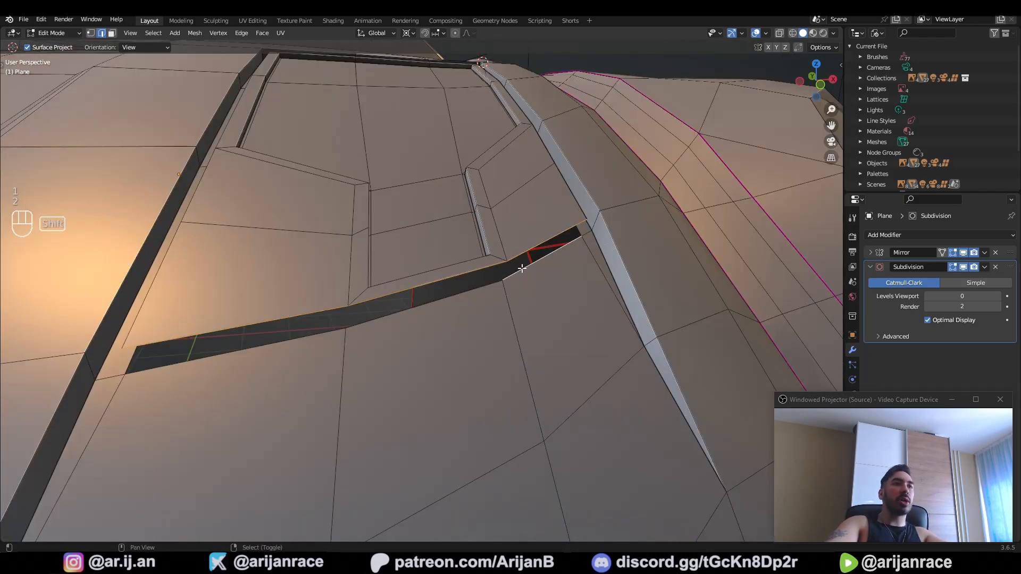
pyautogui.keyDown('ctrl'); pyautogui.rightClick(310, 337); pyautogui.keyUp('ctrl')
pyautogui.press('w')
pyautogui.click(550, 242)
pyautogui.moveTo(499, 266); pyautogui.dragTo(416, 266, button='middle')
pyautogui.rightClick(416, 265)
pyautogui.press('a')
pyautogui.hotkey('shift', 'w')
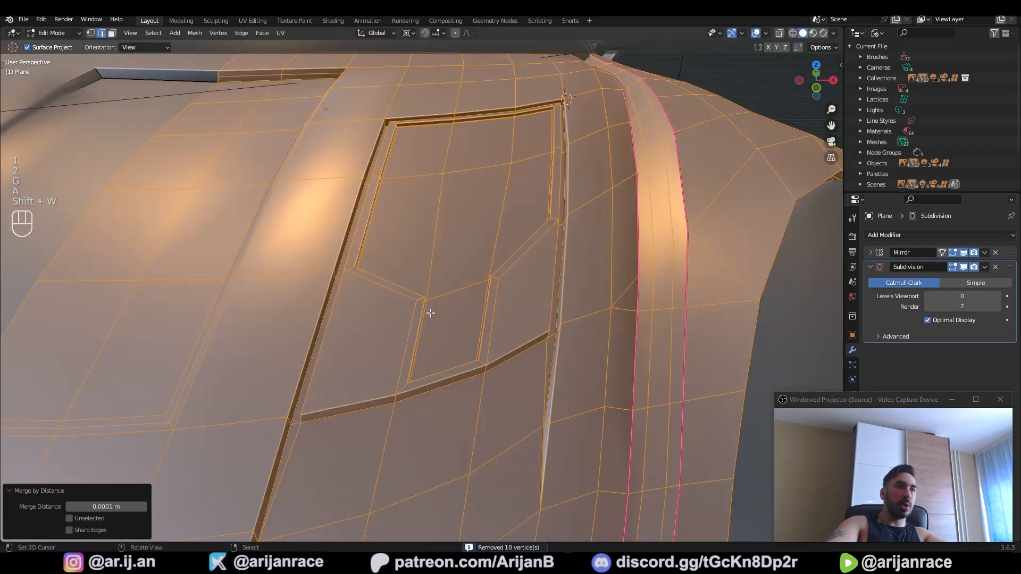
# Step: Fill faces between the open edges around the vent panel's gaps and undo the last fill
pyautogui.rightClick(335, 341)
pyautogui.press('f')
pyautogui.moveTo(511, 314)
pyautogui.mouseDown(button='middle')
pyautogui.moveTo(544, 305)
pyautogui.moveTo(421, 303)
pyautogui.moveTo(592, 258)
pyautogui.moveTo(510, 190)
pyautogui.moveTo(542, 183)
pyautogui.mouseUp(button='middle')
pyautogui.rightClick(422, 303)
pyautogui.press('f')
pyautogui.press('f')
pyautogui.hotkey('ctrl', 'z')
# Step: Select the two parallel edge paths lining the vent gap in wireframe view and bridge them
pyautogui.keyDown('ctrl'); pyautogui.rightClick(510, 190); pyautogui.keyUp('ctrl')
pyautogui.press('z')
pyautogui.keyDown('shift'); pyautogui.rightClick(525, 169); pyautogui.keyUp('shift')
pyautogui.keyDown('ctrl'); pyautogui.rightClick(424, 372); pyautogui.keyUp('ctrl')
pyautogui.press('w')
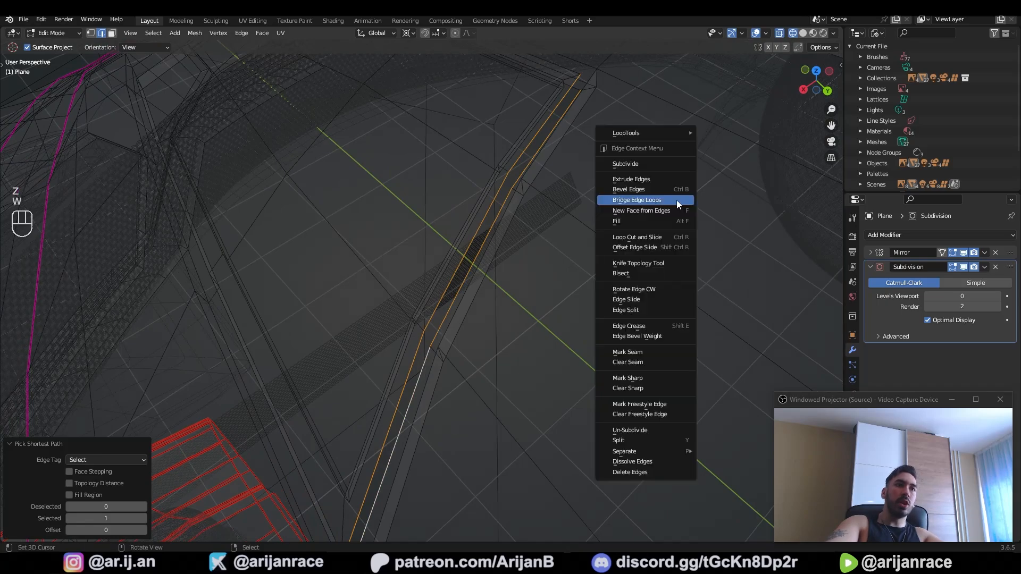
pyautogui.click(677, 201)
# Step: Bridge the vent gap's remaining open stretch between its two border edges and check the smoothed hood
pyautogui.moveTo(650, 223)
pyautogui.mouseDown(button='middle')
pyautogui.moveTo(461, 246)
pyautogui.moveTo(472, 298)
pyautogui.mouseUp(button='middle')
pyautogui.press('z')
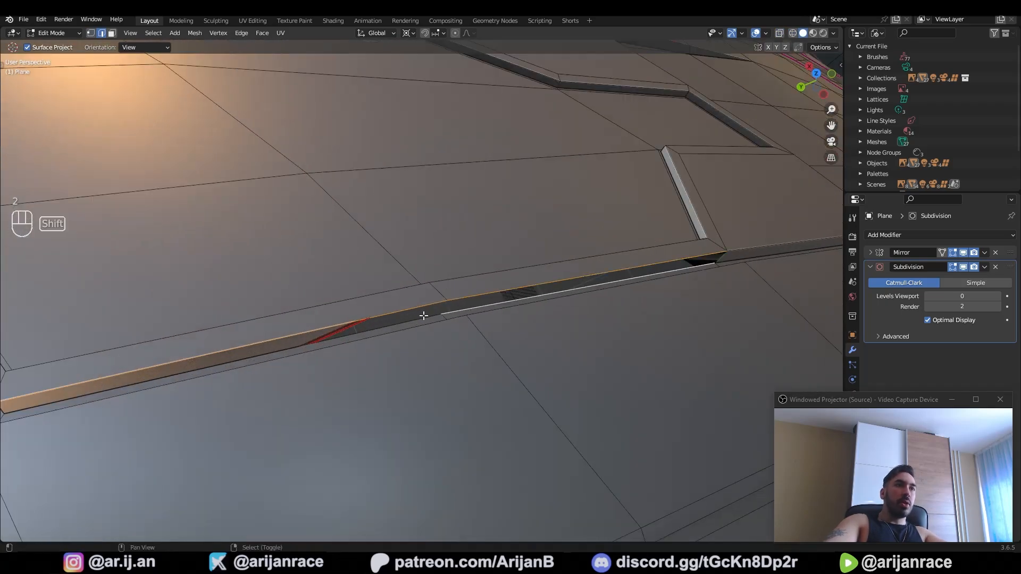
pyautogui.press('w')
pyautogui.click(612, 243)
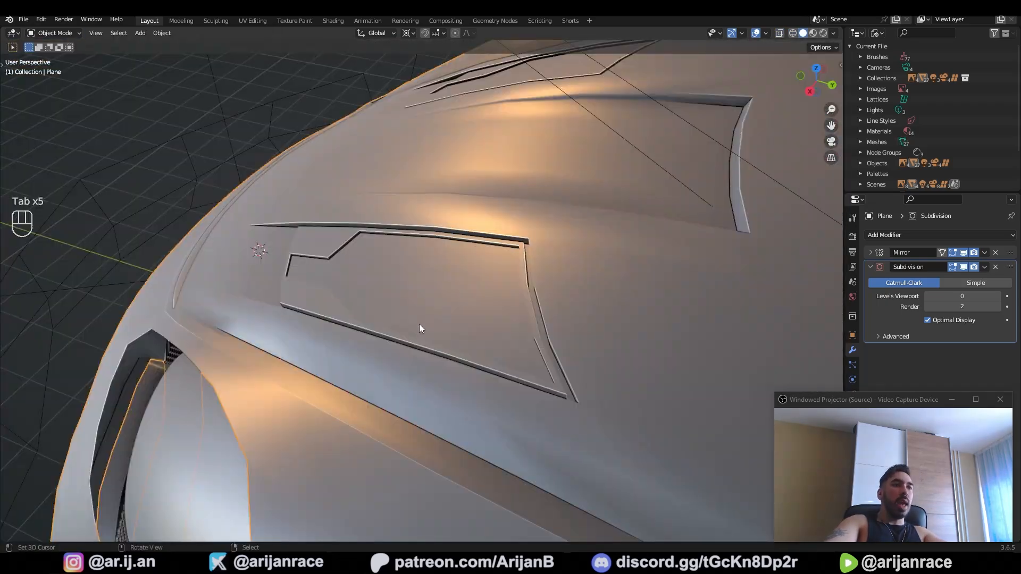
pyautogui.moveTo(419, 324); pyautogui.dragTo(478, 340, button='middle')
pyautogui.press('Tab')
pyautogui.press('2')
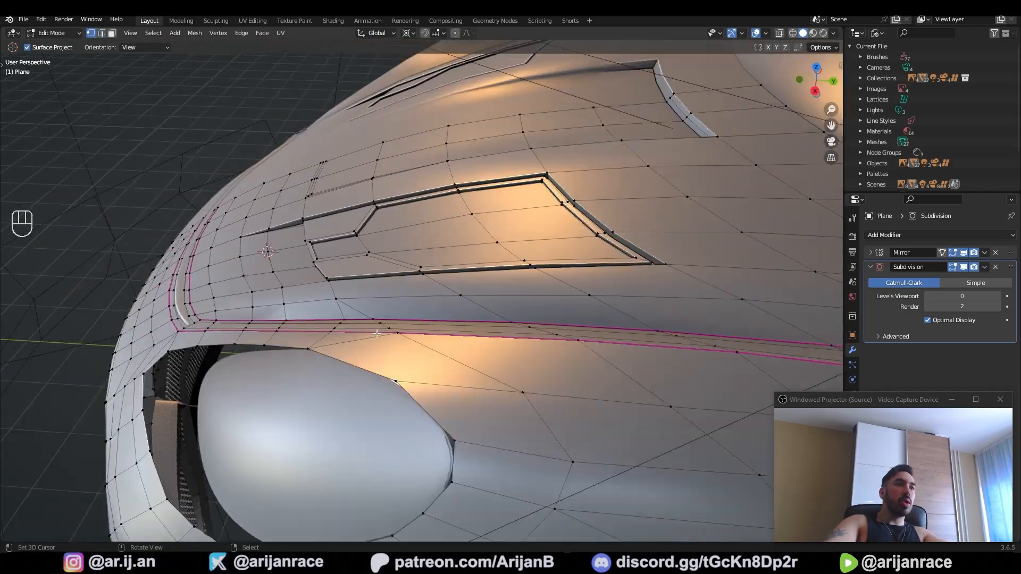
# Step: Knife-cut a new edge from the vent panel's inner corner vertex to the near border of the seam strip
pyautogui.moveTo(386, 332); pyautogui.dragTo(405, 324, button='middle')
pyautogui.scroll(1, 405, 305)
pyautogui.keyDown('shift'); pyautogui.moveTo(394, 374); pyautogui.dragTo(415, 333, button='middle'); pyautogui.keyUp('shift')
pyautogui.press('2')
pyautogui.rightClick(414, 333)
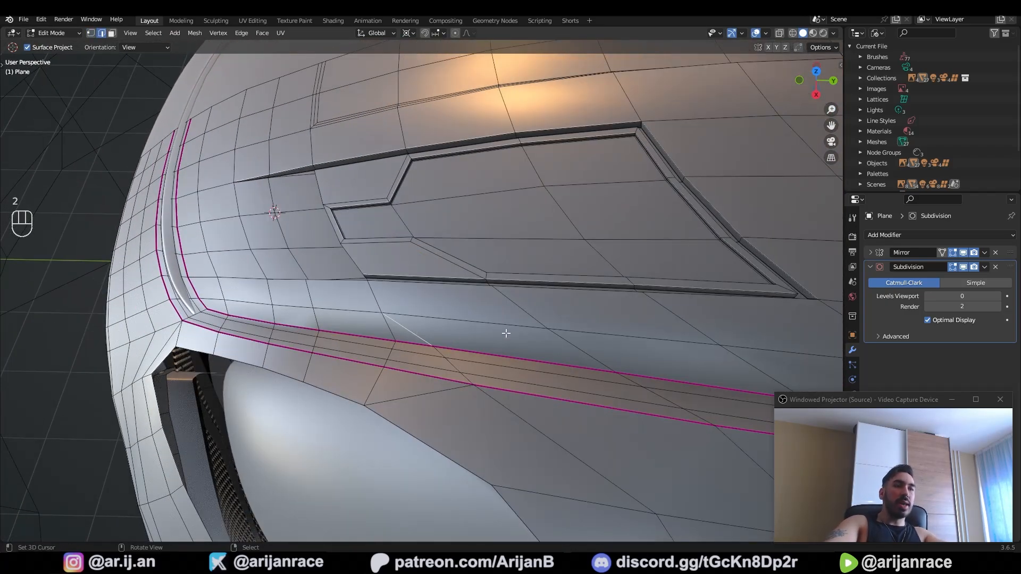
pyautogui.rightClick(505, 334)
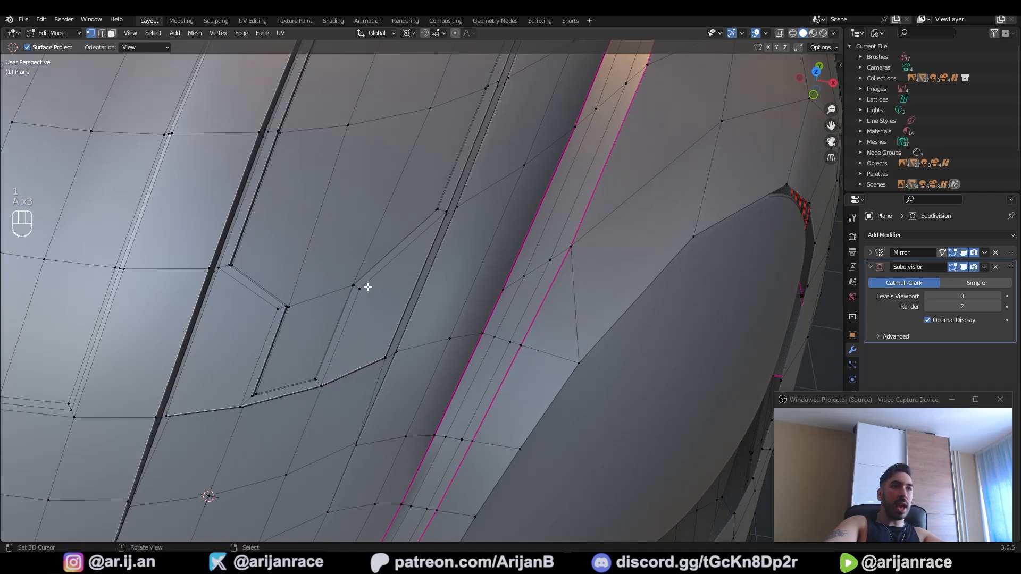
pyautogui.press('k')
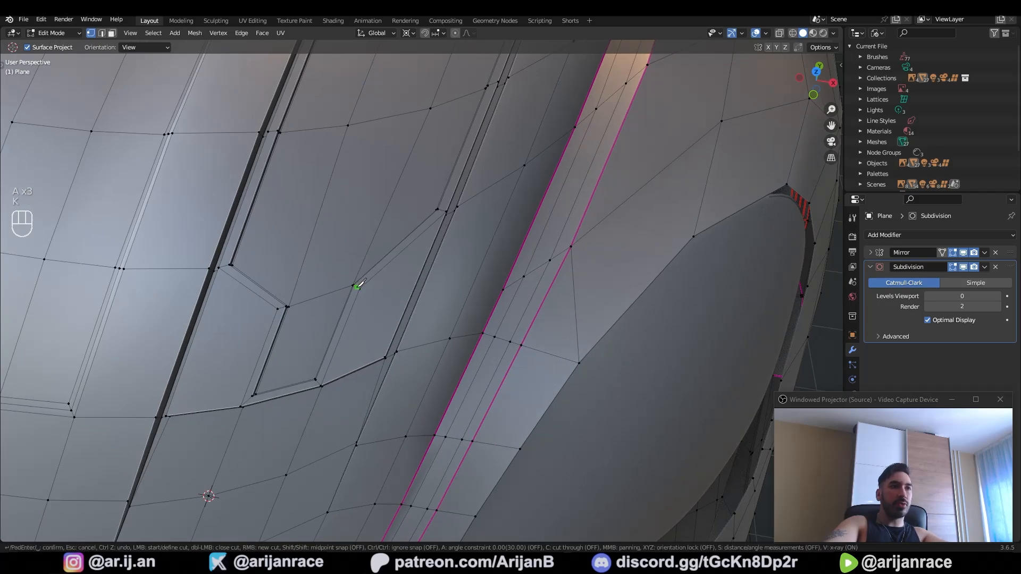
pyautogui.click(503, 289)
pyautogui.press('space')
pyautogui.moveTo(502, 292); pyautogui.dragTo(430, 245, button='middle')
pyautogui.press('1')
pyautogui.press('3')
pyautogui.rightClick(422, 245)
pyautogui.press('g')
pyautogui.rightClick(430, 241)
# Step: Connect the seam strip's vertex to the headlight rim vertex with an edge and dissolve the neighbouring diagonal edge
pyautogui.scroll(-3, 430, 247)
pyautogui.press('1')
pyautogui.rightClick(454, 335)
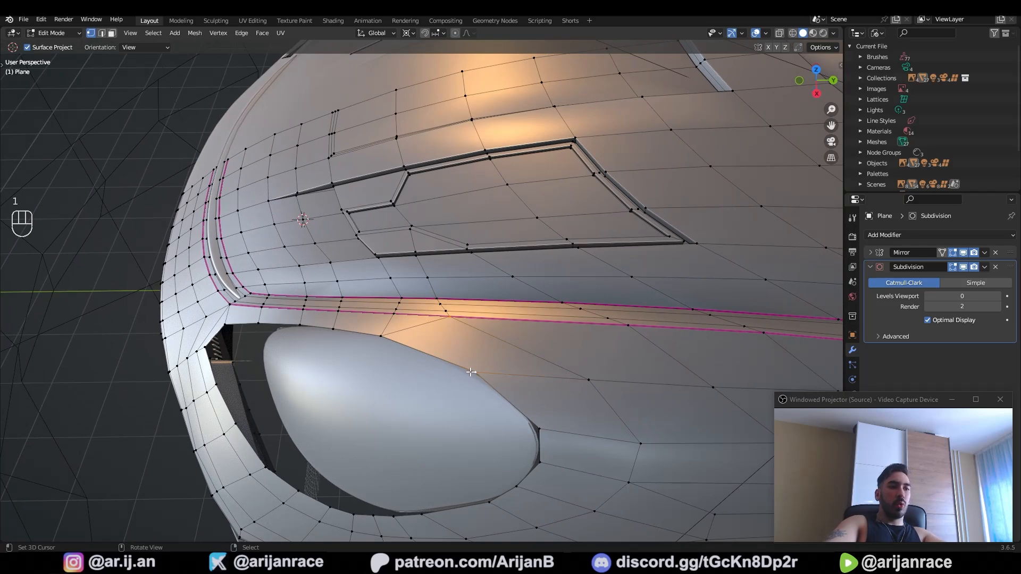
pyautogui.press('j')
pyautogui.press('2')
pyautogui.rightClick(419, 328)
pyautogui.press('x')
pyautogui.click(563, 334)
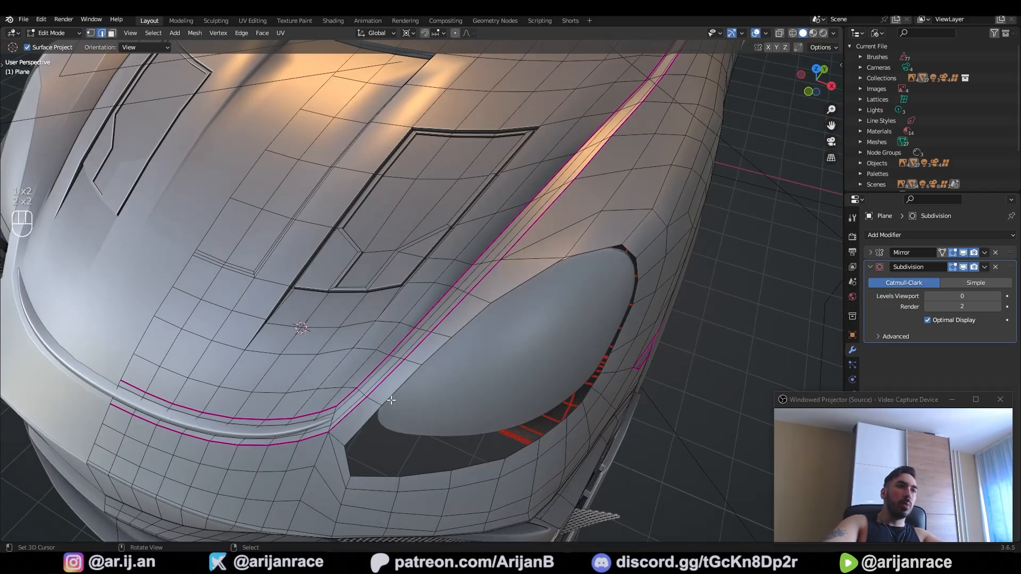
# Step: Select the edge path along the headlight opening's upper rim and the seam strip's parallel border nearest to it
pyautogui.keyDown('ctrl'); pyautogui.rightClick(517, 289); pyautogui.keyUp('ctrl')
pyautogui.moveTo(517, 288)
pyautogui.mouseDown(button='middle')
pyautogui.moveTo(409, 370)
pyautogui.moveTo(472, 362)
pyautogui.mouseUp(button='middle')
pyautogui.hotkey('shift', 'z')
pyautogui.hotkey('shift', 'z')
pyautogui.scroll(2, 472, 362)
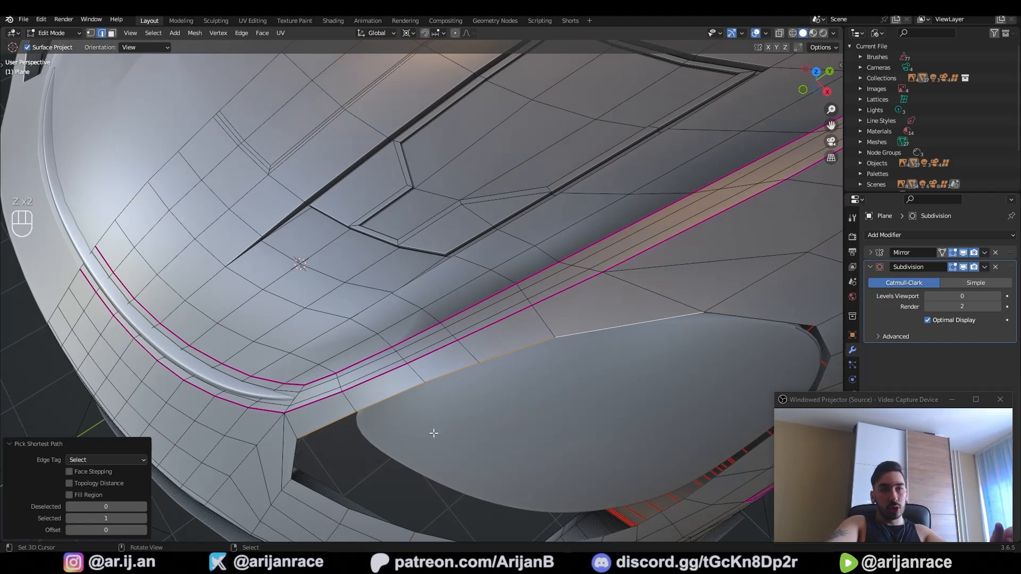
pyautogui.rightClick(343, 418)
pyautogui.keyDown('ctrl'); pyautogui.rightClick(567, 331); pyautogui.keyUp('ctrl')
pyautogui.keyDown('shift'); pyautogui.rightClick(553, 296); pyautogui.keyUp('shift')
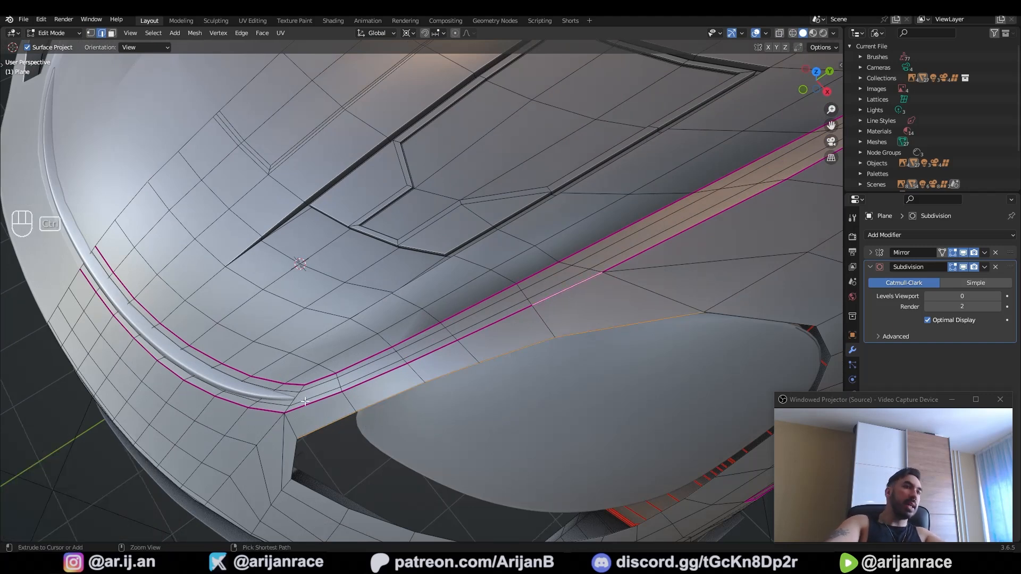
pyautogui.keyDown('ctrl'); pyautogui.rightClick(319, 397); pyautogui.keyUp('ctrl')
pyautogui.keyDown('shift'); pyautogui.rightClick(346, 388); pyautogui.keyUp('shift')
pyautogui.hotkey('ctrl', 'z')
pyautogui.keyDown('ctrl'); pyautogui.rightClick(543, 296); pyautogui.keyUp('ctrl')
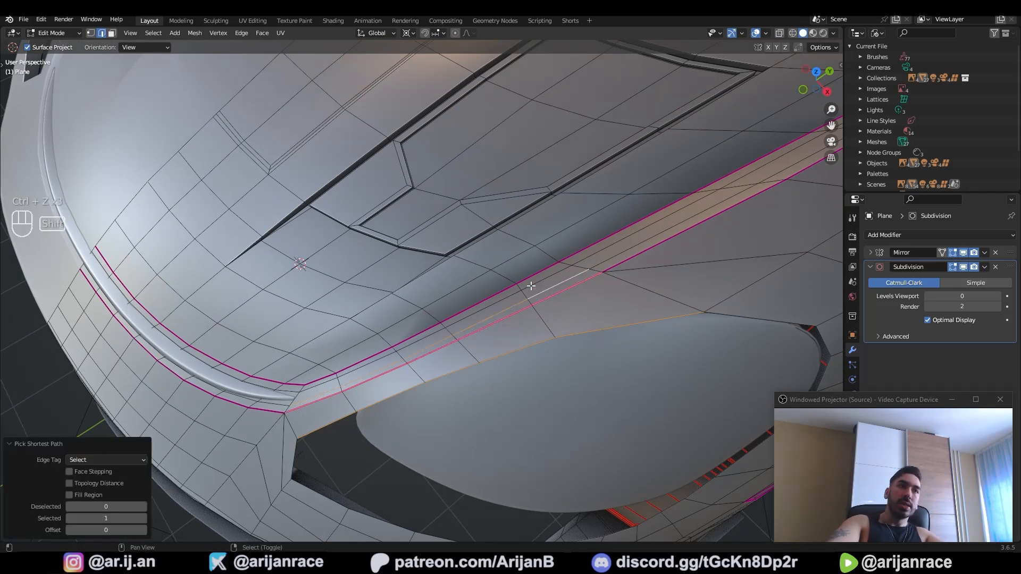
# Step: Add the seam strip's remaining lengthwise edge paths and the parallel hood edge rows beside them to the selection
pyautogui.keyDown('shift'); pyautogui.rightClick(531, 286); pyautogui.keyUp('shift')
pyautogui.keyDown('ctrl'); pyautogui.rightClick(328, 381); pyautogui.keyUp('ctrl')
pyautogui.keyDown('shift'); pyautogui.rightClick(322, 378); pyautogui.keyUp('shift')
pyautogui.keyDown('ctrl'); pyautogui.rightClick(523, 277); pyautogui.keyUp('ctrl')
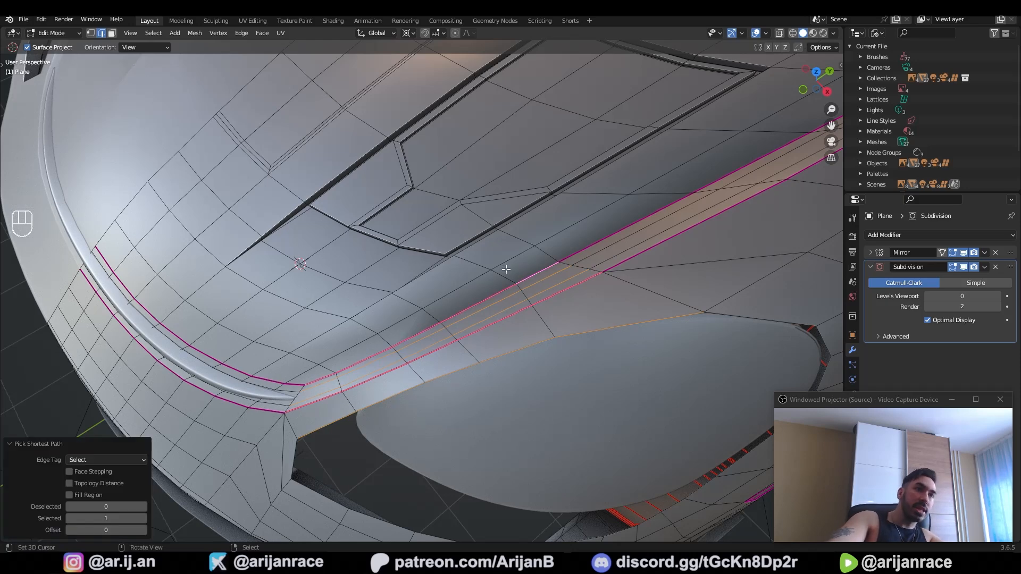
pyautogui.keyDown('shift'); pyautogui.rightClick(512, 259); pyautogui.keyUp('shift')
pyautogui.keyDown('ctrl'); pyautogui.rightClick(307, 368); pyautogui.keyUp('ctrl')
pyautogui.press('z')
pyautogui.press('z')
pyautogui.keyDown('shift'); pyautogui.rightClick(286, 358); pyautogui.keyUp('shift')
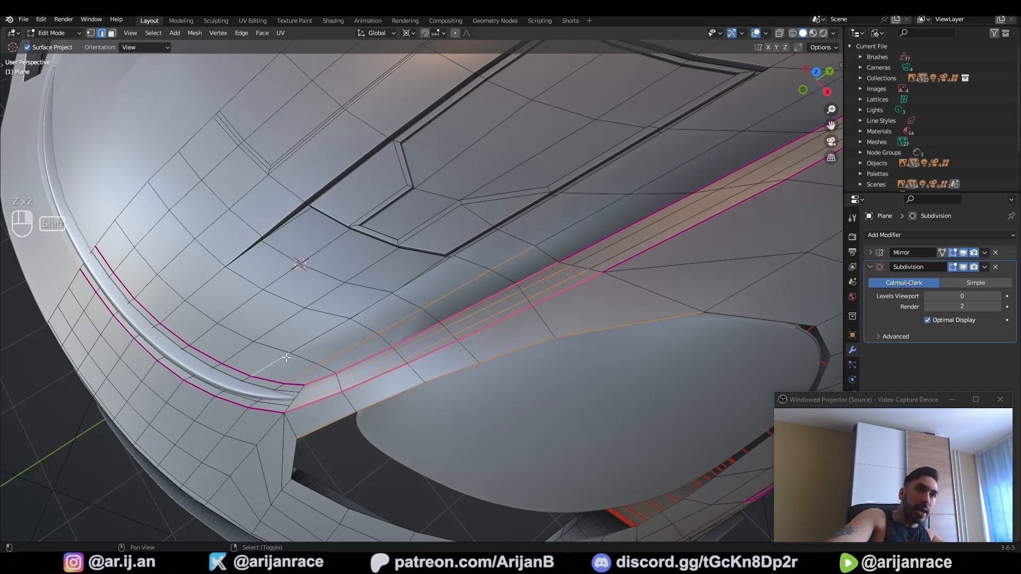
pyautogui.keyDown('ctrl'); pyautogui.rightClick(472, 254); pyautogui.keyUp('ctrl')
pyautogui.moveTo(481, 271); pyautogui.dragTo(489, 262, button='middle')
pyautogui.press('z')
pyautogui.press('z')
# Step: Try to even out the vertex spacing along the selected edge paths with LoopTools Space
pyautogui.press('w')
pyautogui.moveTo(287, 127)
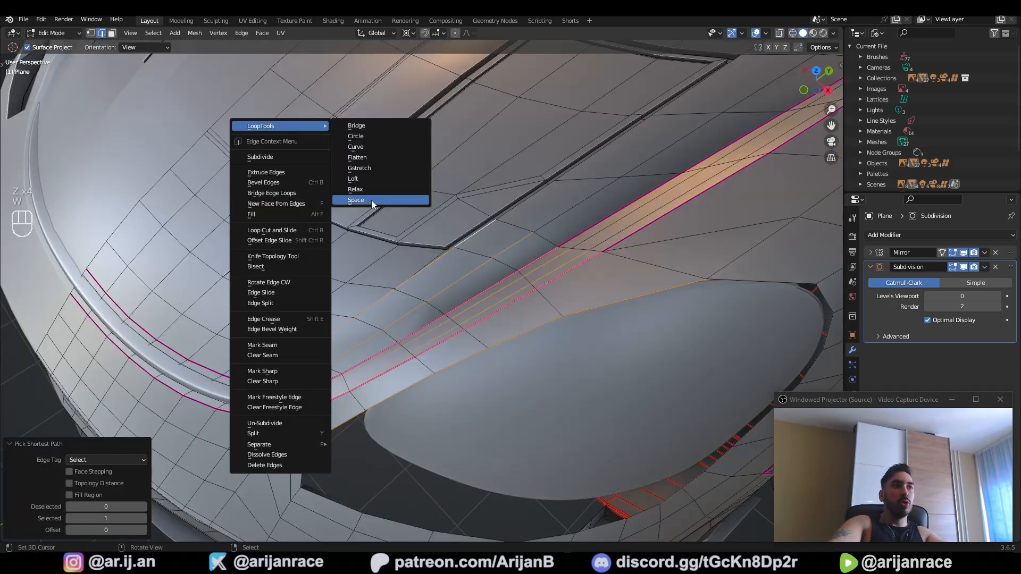
pyautogui.click(371, 200)
pyautogui.moveTo(372, 200); pyautogui.dragTo(452, 334, button='middle')
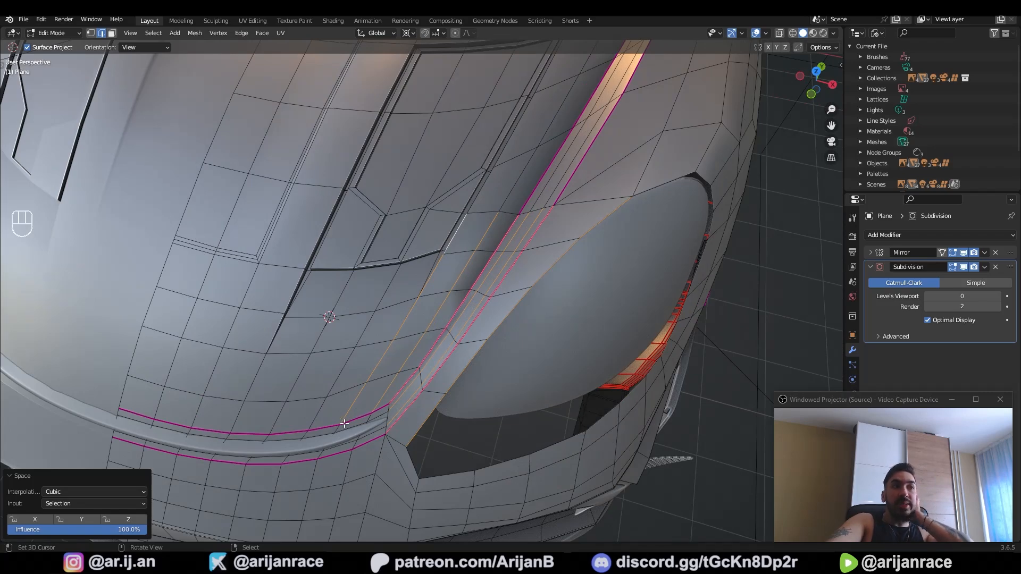
pyautogui.moveTo(406, 400); pyautogui.dragTo(357, 393, button='middle')
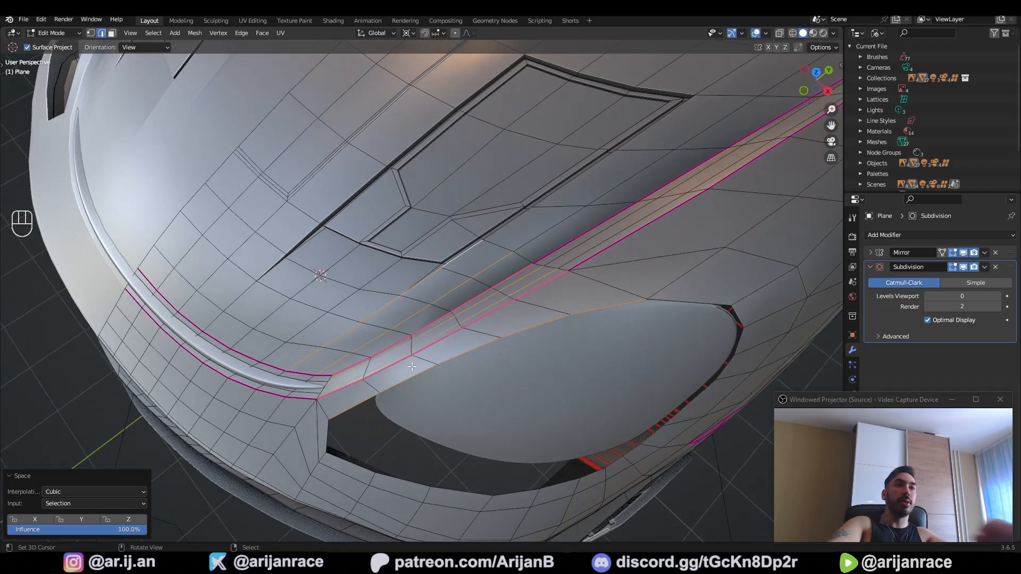
# Step: Vertex-slide the headlight's upper rim vertex towards the car's nose and adjust the seam strip vertex above it by factor 0.036
pyautogui.press('1')
pyautogui.rightClick(536, 377)
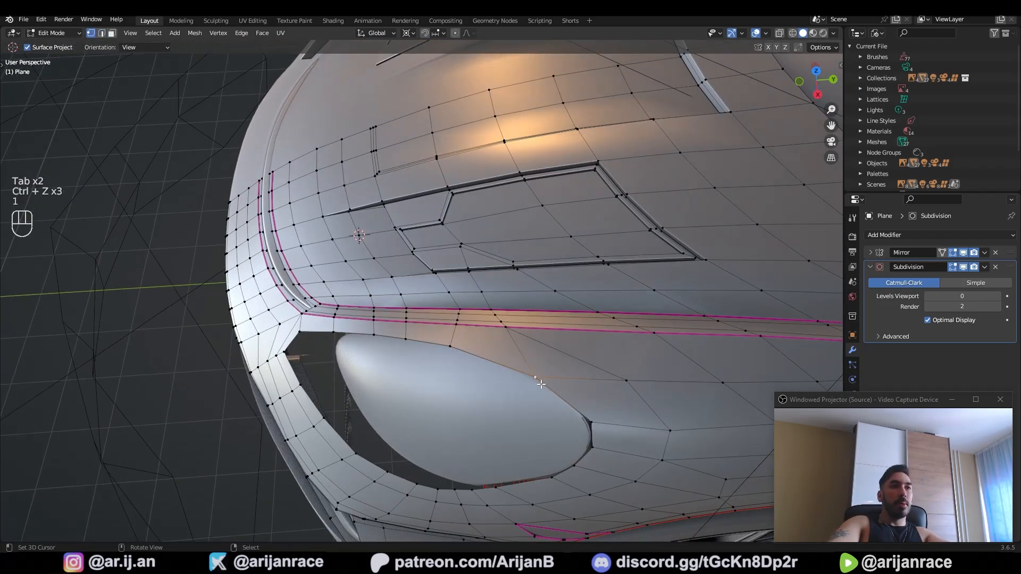
pyautogui.press('g')
pyautogui.press('g')
pyautogui.click(512, 362)
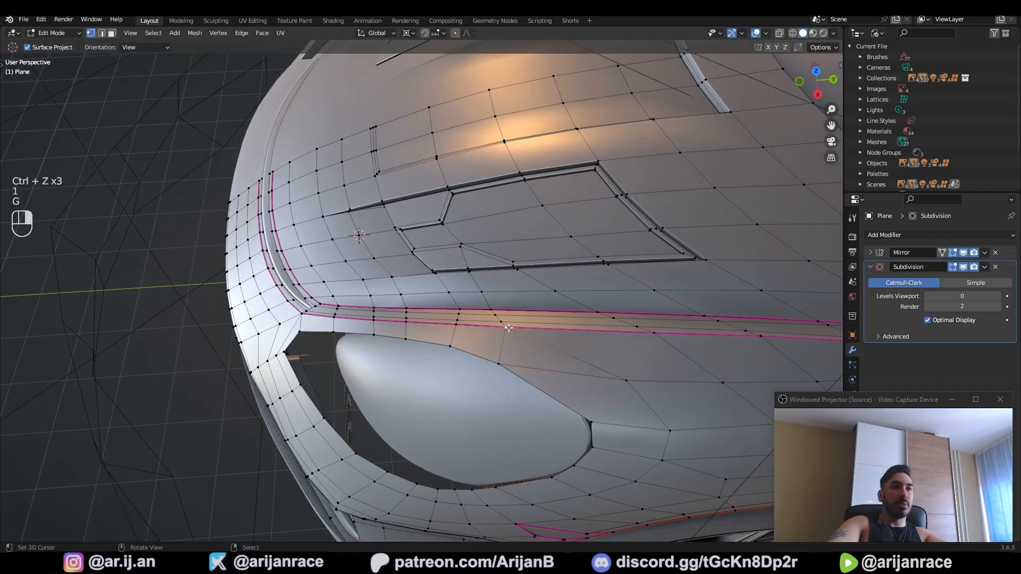
pyautogui.press('g')
pyautogui.press('g')
pyautogui.click(517, 322)
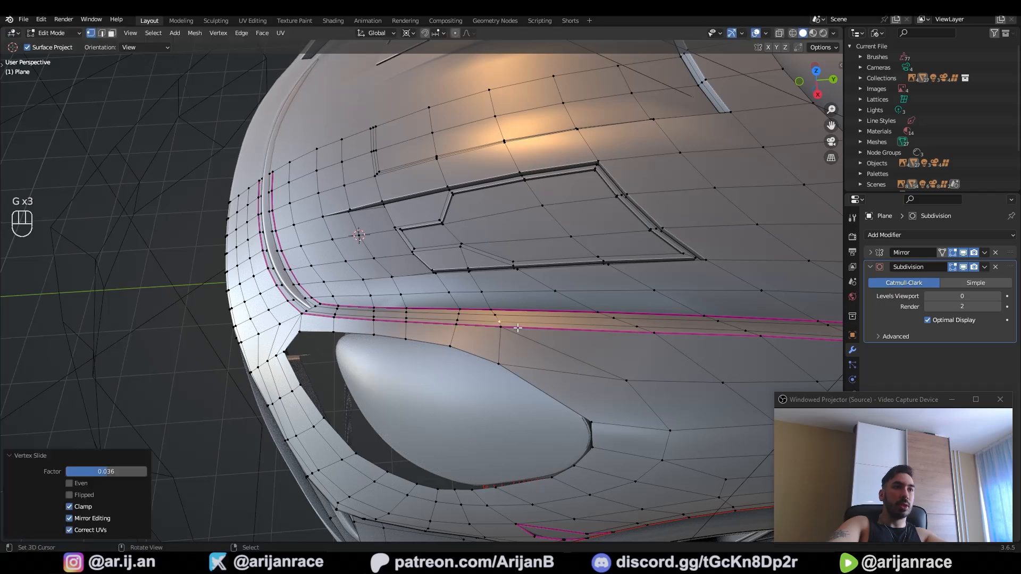
# Step: Undo the recent vertex slides around the headlight rim and seam strip, back to the selected lengthwise edge paths
pyautogui.press('2')
pyautogui.moveTo(517, 322); pyautogui.dragTo(564, 322, button='middle')
pyautogui.press('3')
pyautogui.rightClick(307, 339)
pyautogui.press('z')
pyautogui.press('z')
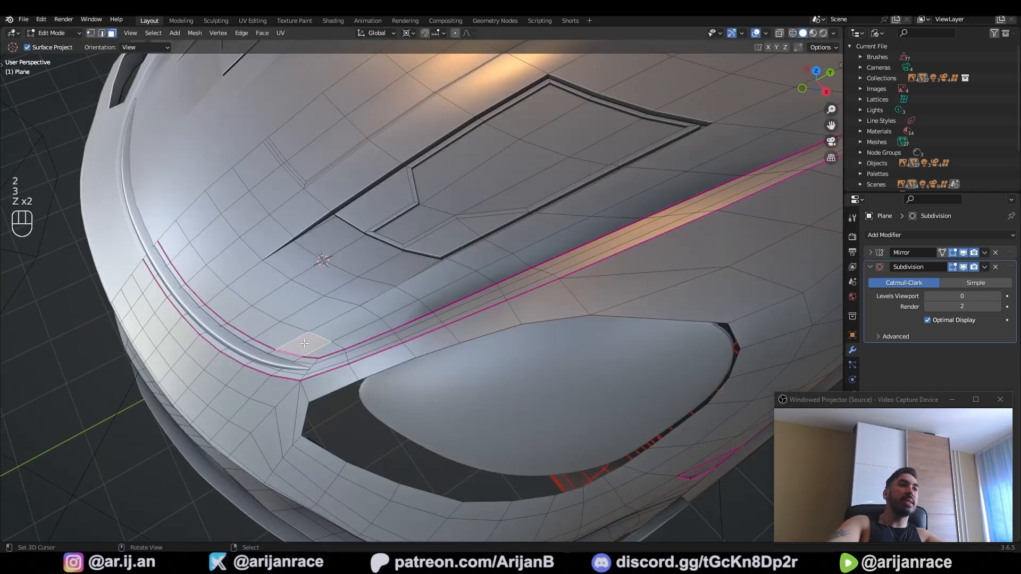
pyautogui.keyDown('ctrl'); pyautogui.keyDown('shift'); pyautogui.rightClick(501, 307); pyautogui.keyUp('shift'); pyautogui.keyUp('ctrl')
pyautogui.hotkey('ctrl', 'z')
pyautogui.hotkey('ctrl', 'z')
pyautogui.hotkey('ctrl', 'z')
pyautogui.hotkey('ctrl', 'z')
pyautogui.hotkey('ctrl', 'z')
pyautogui.hotkey('ctrl', 'z')
pyautogui.hotkey('ctrl', 'z')
pyautogui.hotkey('ctrl', 'z')
pyautogui.hotkey('ctrl', 'z')
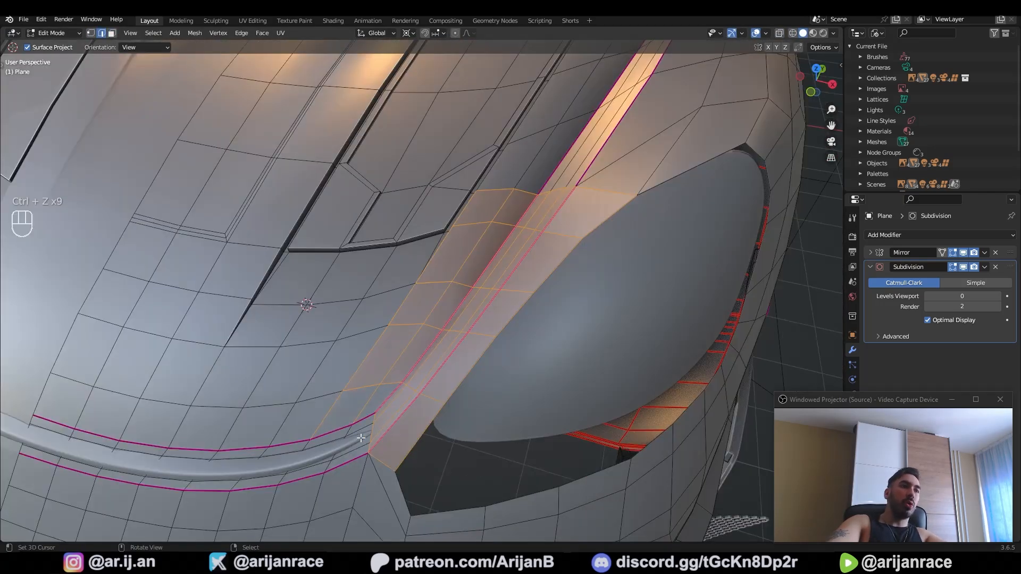
# Step: Even out the vertex spacing along the selected headlight rim and seam strip edge paths with LoopTools Space, using cubic interpolation
pyautogui.moveTo(371, 397); pyautogui.dragTo(376, 338, button='middle')
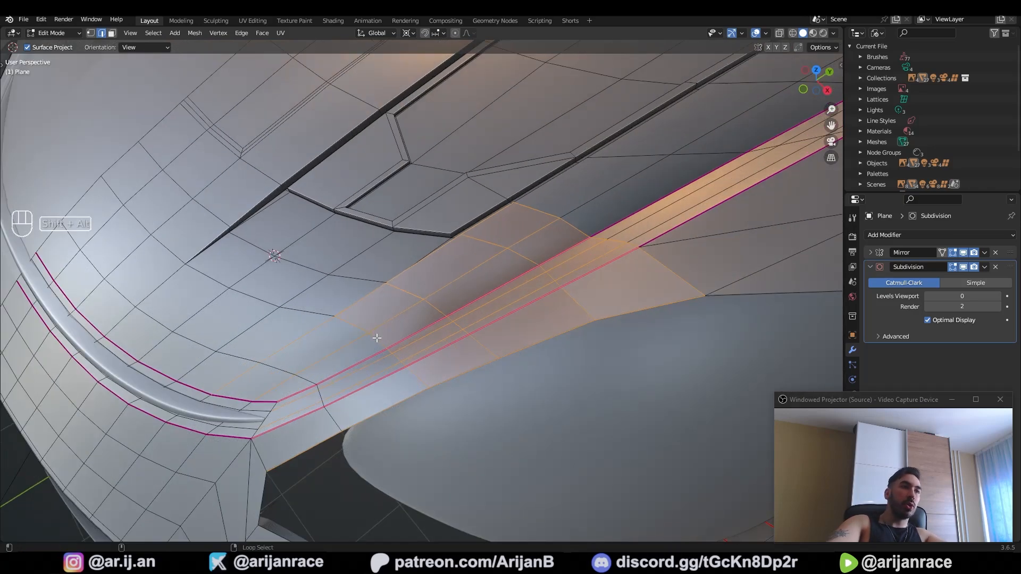
pyautogui.press('z')
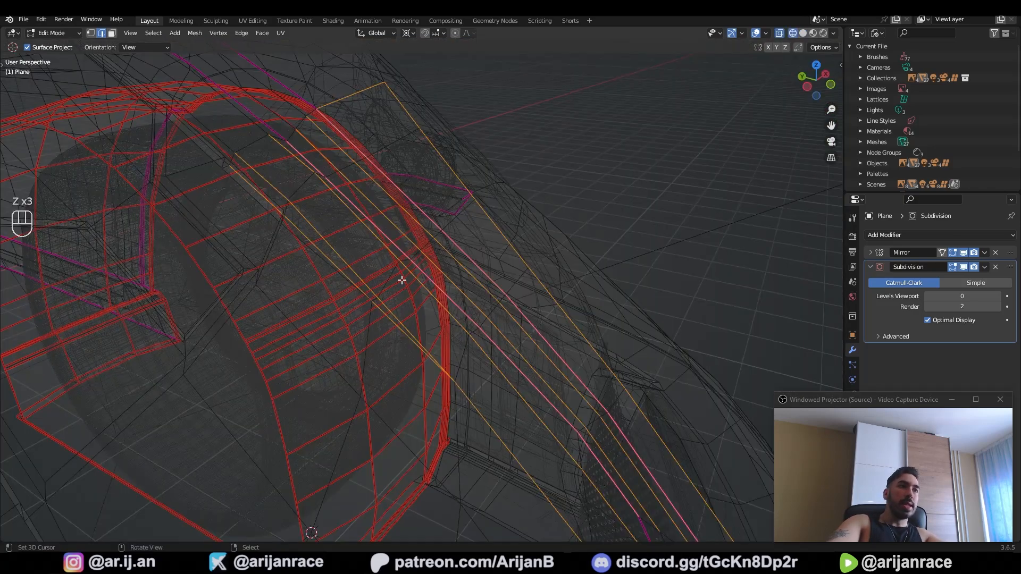
pyautogui.scroll(-3, 401, 281)
pyautogui.press('z')
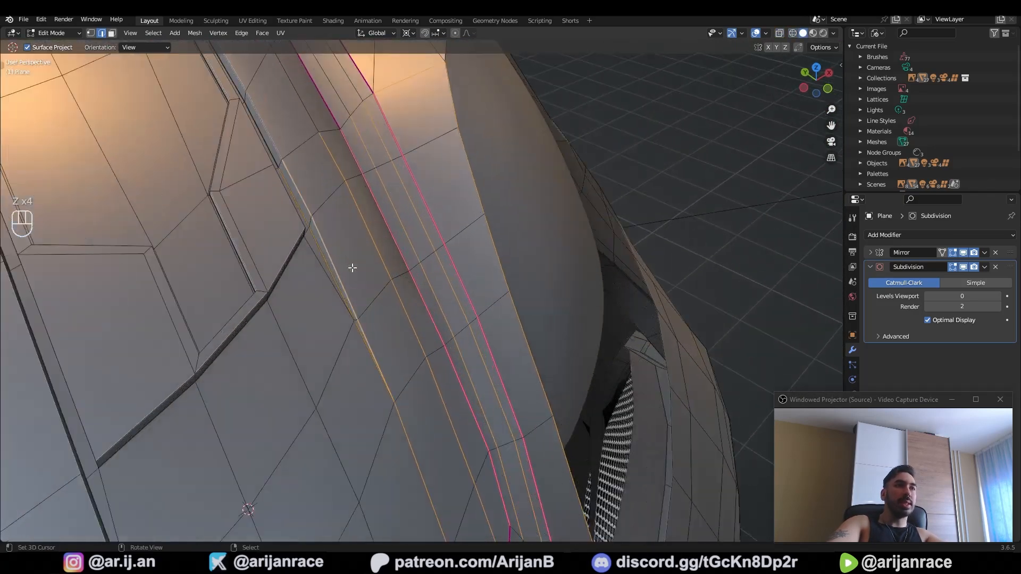
pyautogui.press('w')
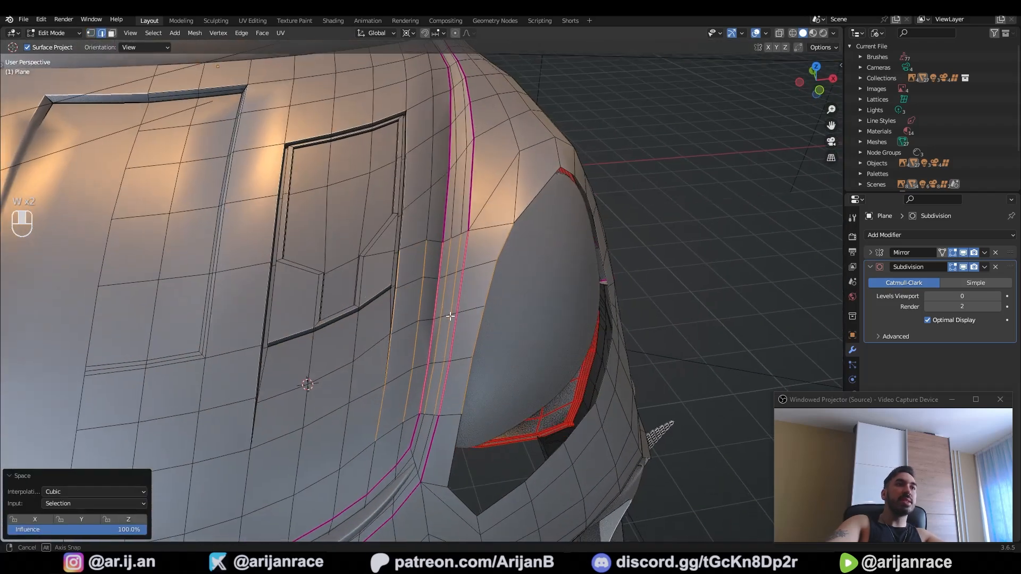
pyautogui.moveTo(451, 316); pyautogui.dragTo(655, 230, button='middle')
pyautogui.hotkey('ctrl', 'z')
pyautogui.press('w')
pyautogui.moveTo(622, 200)
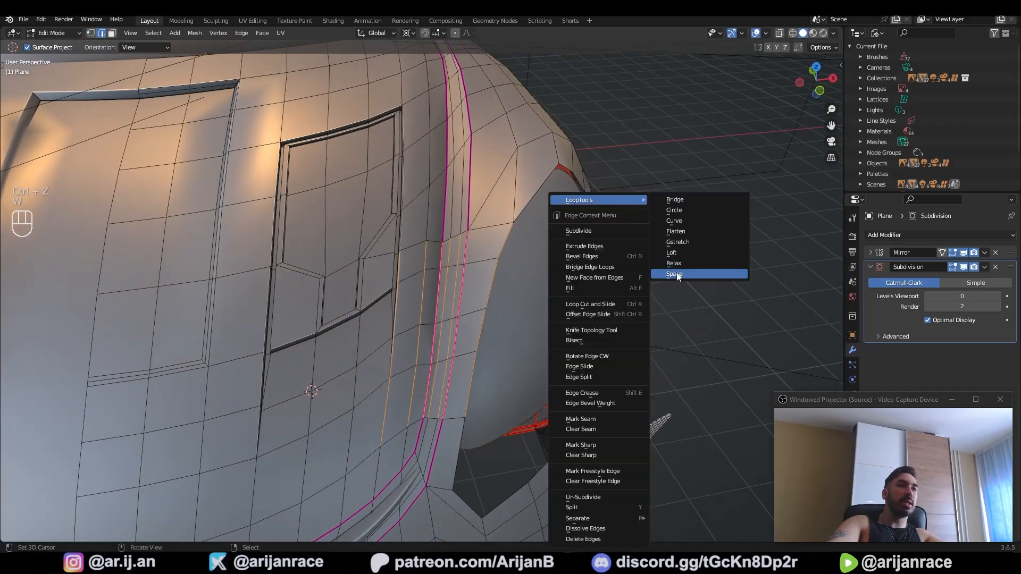
pyautogui.click(676, 272)
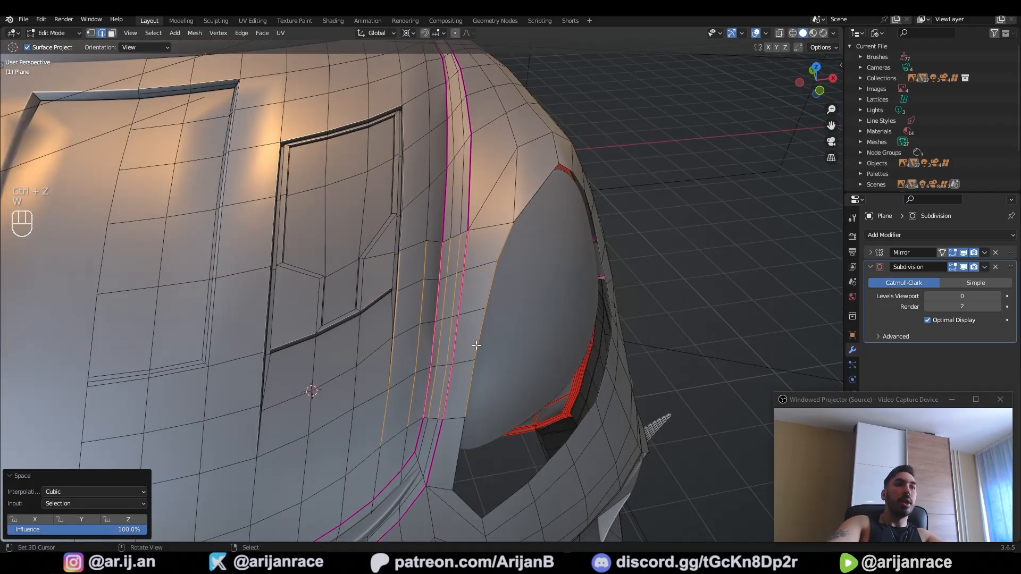
# Step: Search the installed add-ons in the preferences for "loop"
pyautogui.press('Tab')
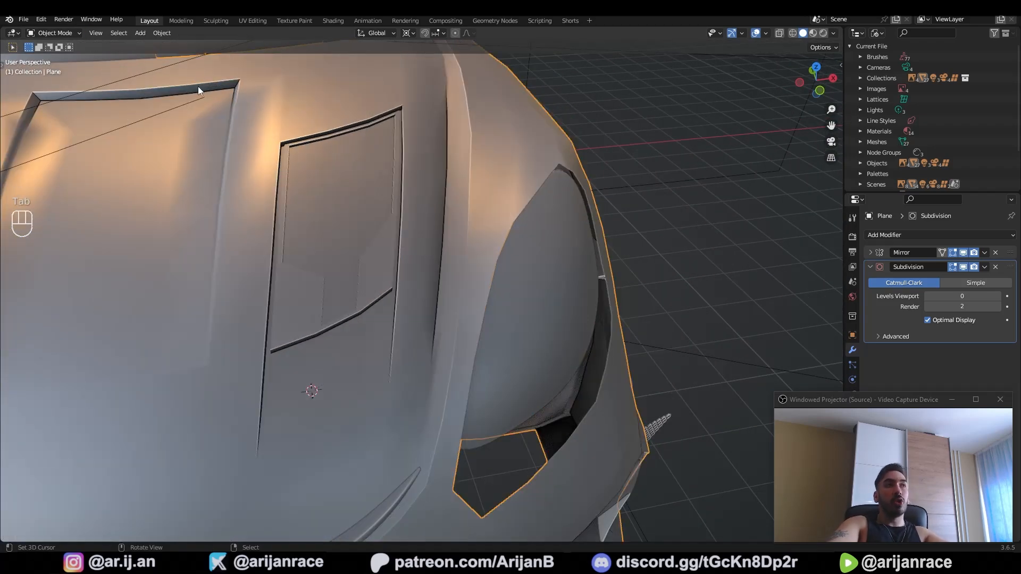
pyautogui.click(41, 19)
pyautogui.click(71, 171)
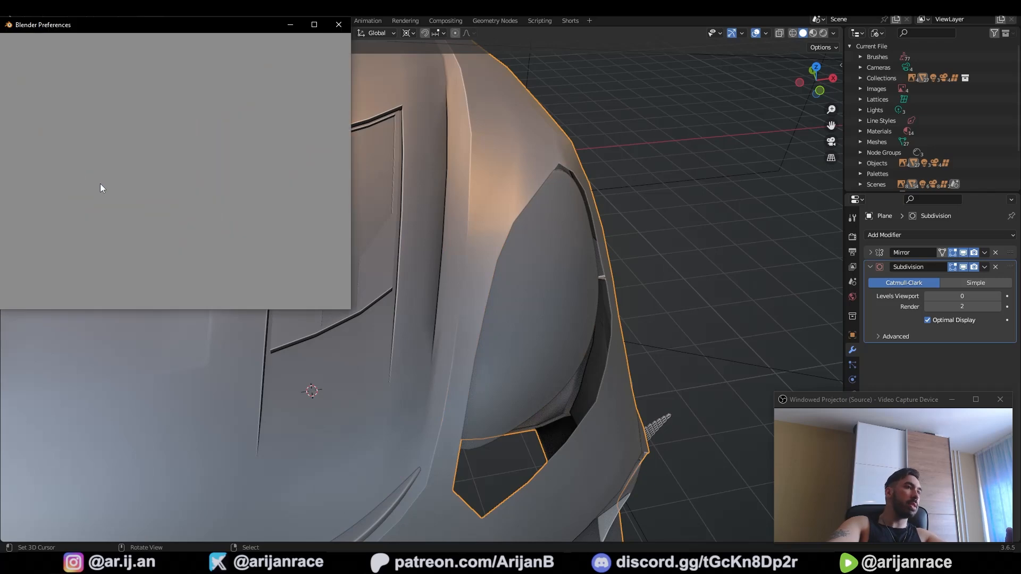
pyautogui.click(290, 56)
pyautogui.write('loop')
pyautogui.press('Return')
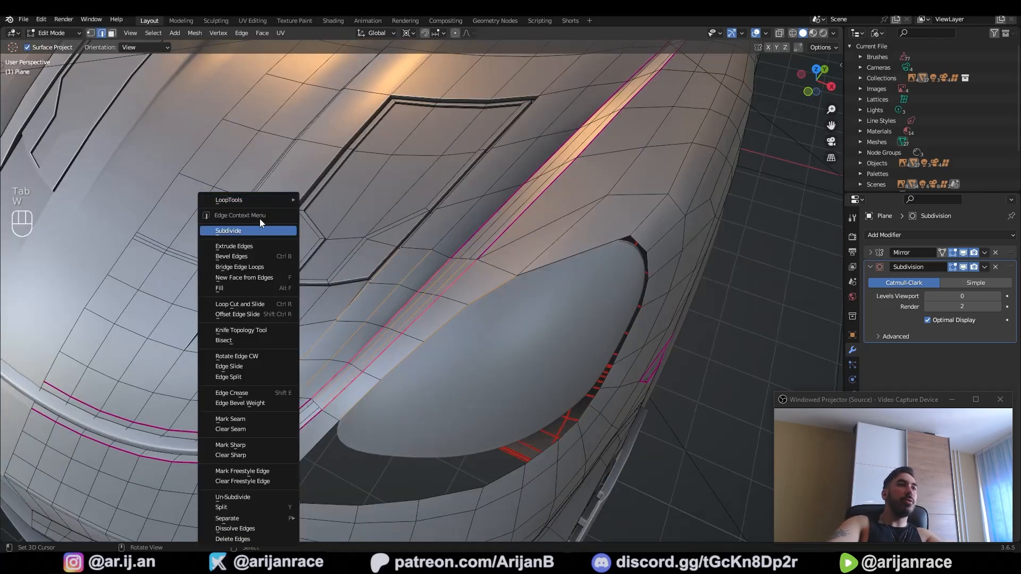
# Step: Show the LoopTools commands in the 3D view's sidebar
pyautogui.moveTo(244, 199)
pyautogui.press('n')
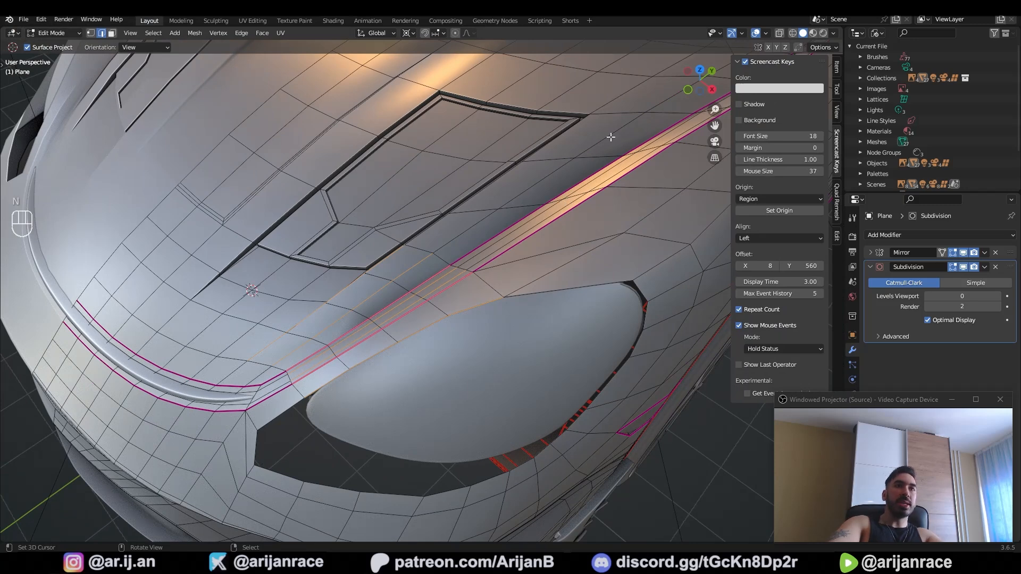
pyautogui.click(838, 238)
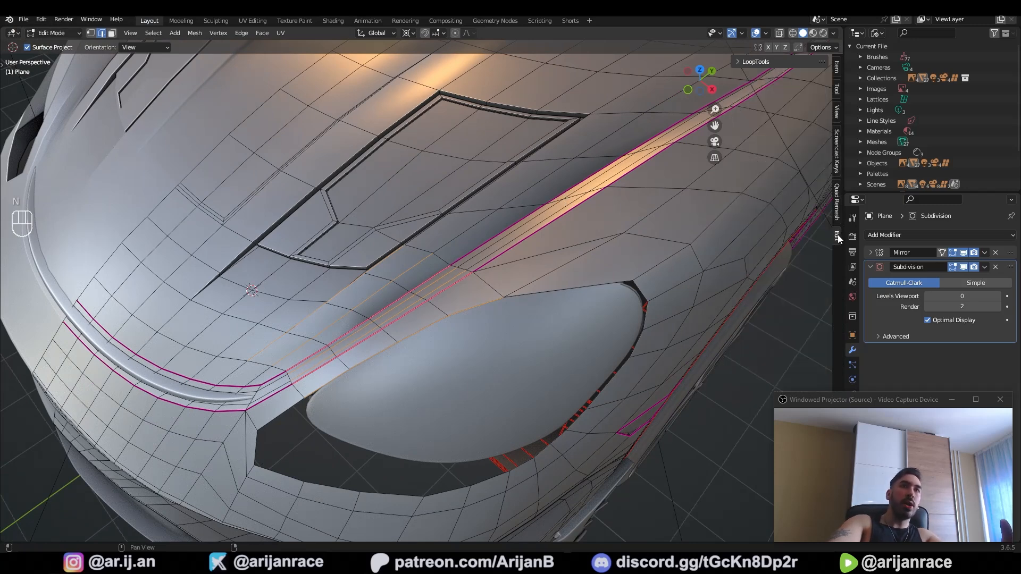
pyautogui.click(748, 62)
# Step: Vertex-slide the body vertex behind the headlight's upper rim towards the seam strip by factor 0.111
pyautogui.scroll(-1, 442, 287)
pyautogui.rightClick(442, 287)
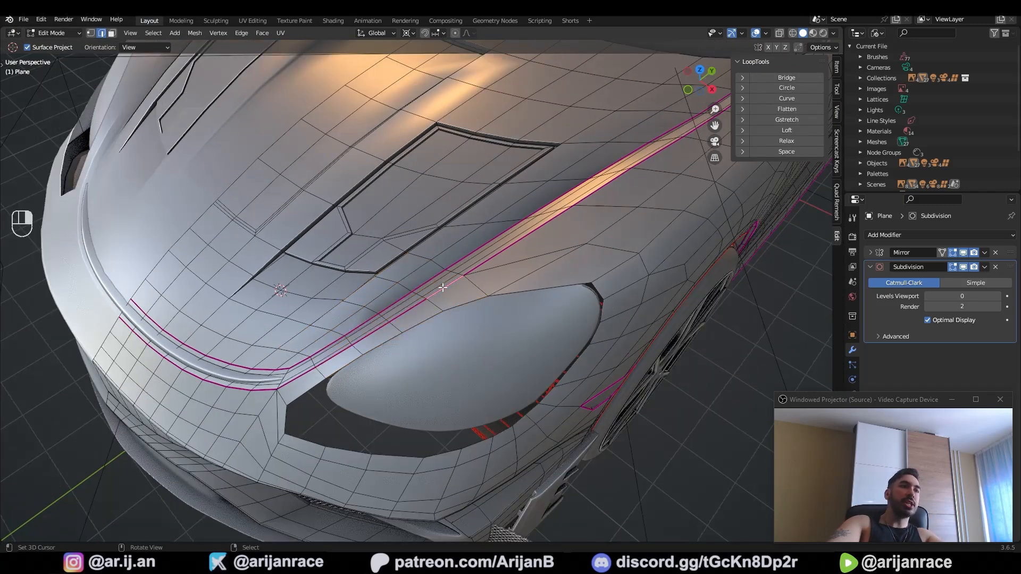
pyautogui.keyDown('ctrl'); pyautogui.rightClick(344, 349); pyautogui.keyUp('ctrl')
pyautogui.moveTo(524, 287); pyautogui.dragTo(489, 305, button='middle')
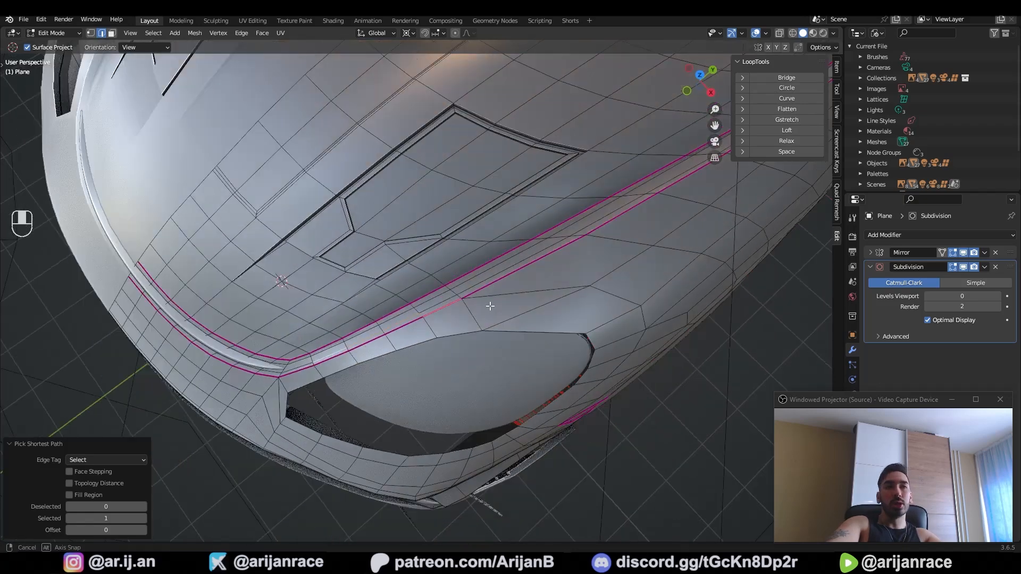
pyautogui.press('1')
pyautogui.rightClick(519, 367)
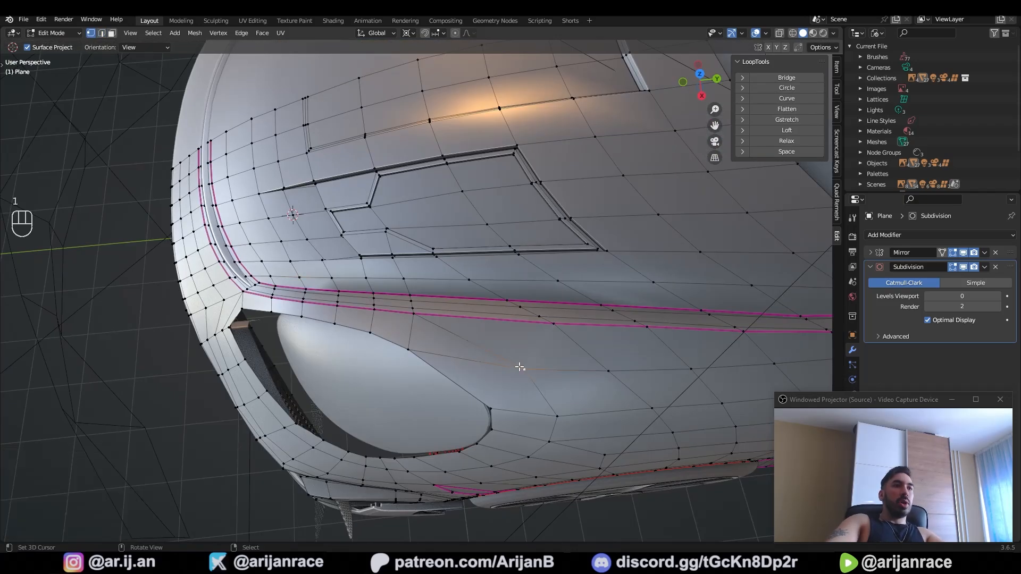
pyautogui.press('g')
pyautogui.press('g')
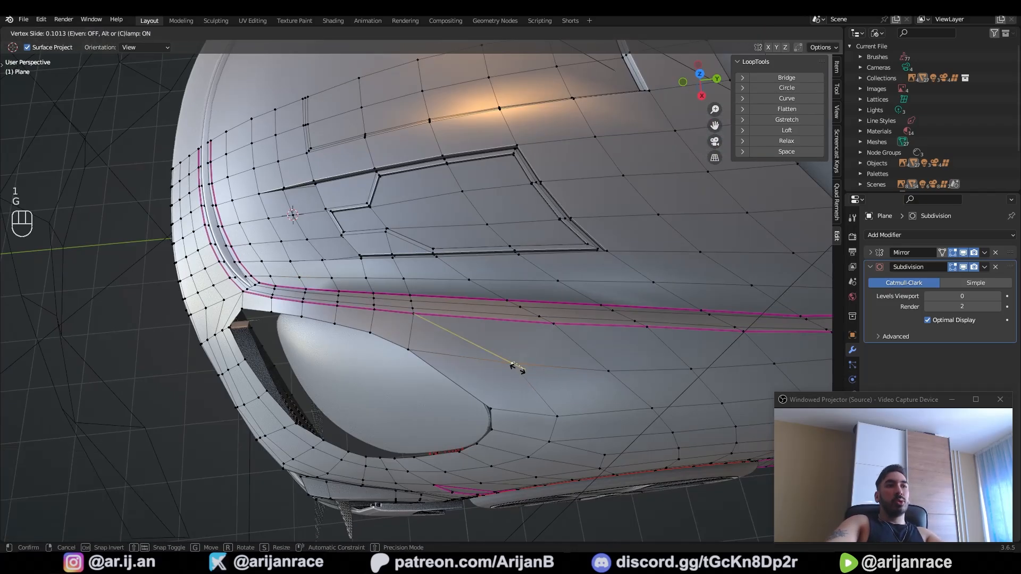
pyautogui.click(514, 367)
pyautogui.keyDown('shift'); pyautogui.moveTo(514, 368); pyautogui.dragTo(497, 369, button='middle'); pyautogui.keyUp('shift')
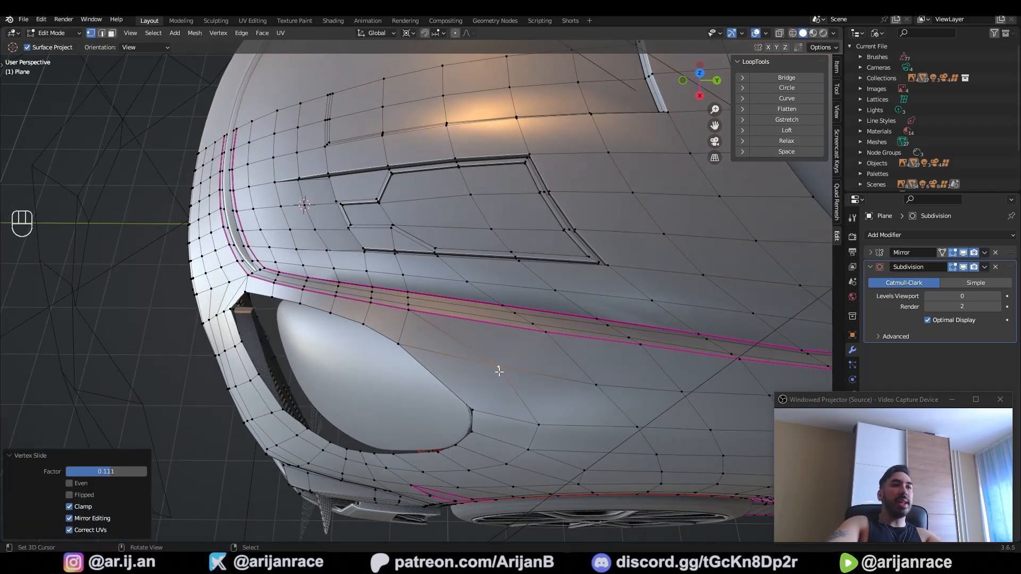
# Step: Examine the face loop around the headlight opening and how it flows past the triangle at the upper rim
pyautogui.moveTo(445, 314); pyautogui.dragTo(461, 270, button='middle')
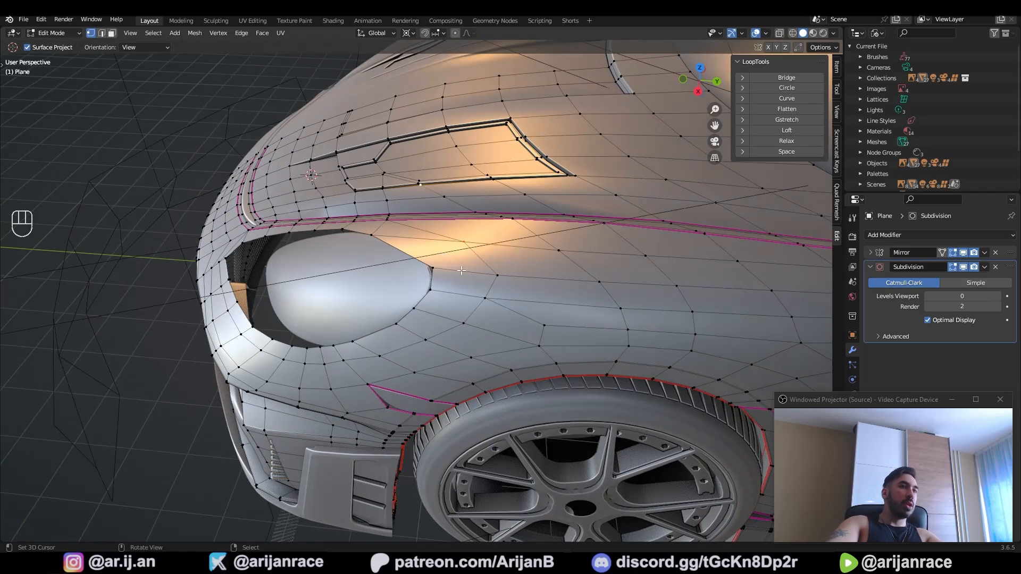
pyautogui.moveTo(278, 320); pyautogui.dragTo(280, 330, button='middle')
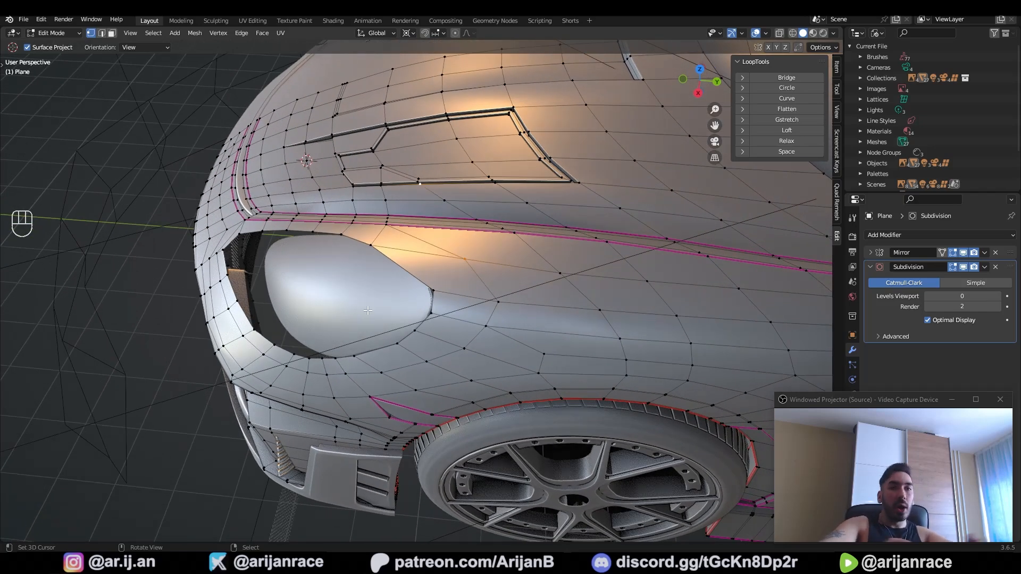
pyautogui.moveTo(368, 310); pyautogui.dragTo(468, 297, button='middle')
pyautogui.moveTo(479, 337); pyautogui.dragTo(514, 330, button='middle')
pyautogui.press('3')
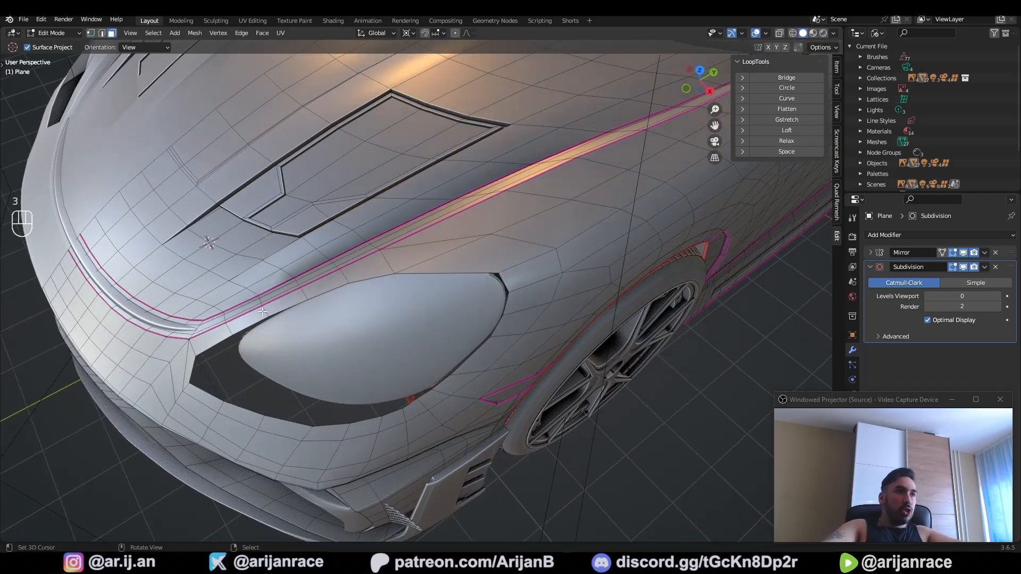
pyautogui.keyDown('alt'); pyautogui.rightClick(346, 290); pyautogui.keyUp('alt')
pyautogui.press('1')
pyautogui.press('3')
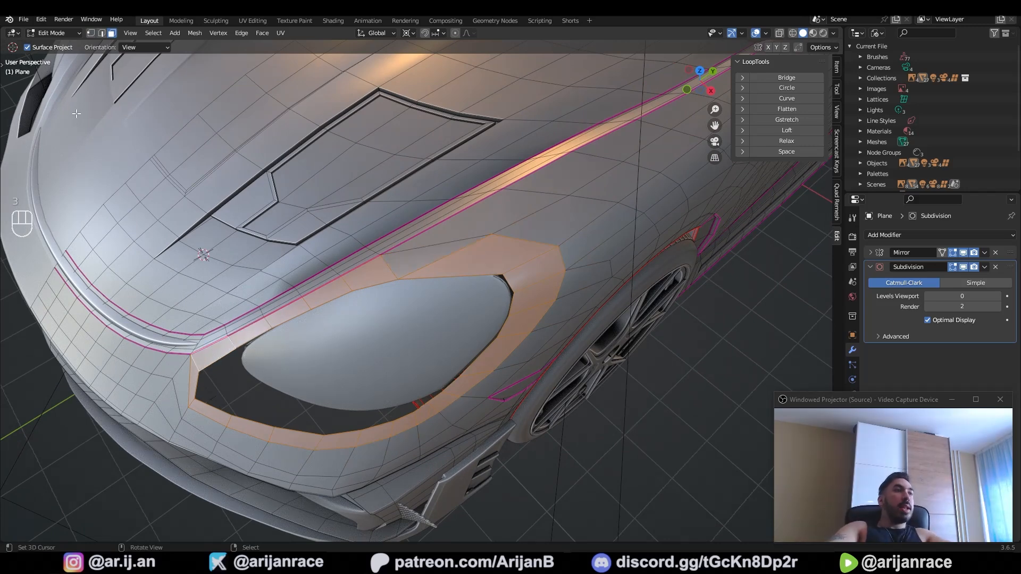
pyautogui.moveTo(311, 270); pyautogui.dragTo(319, 281, button='middle')
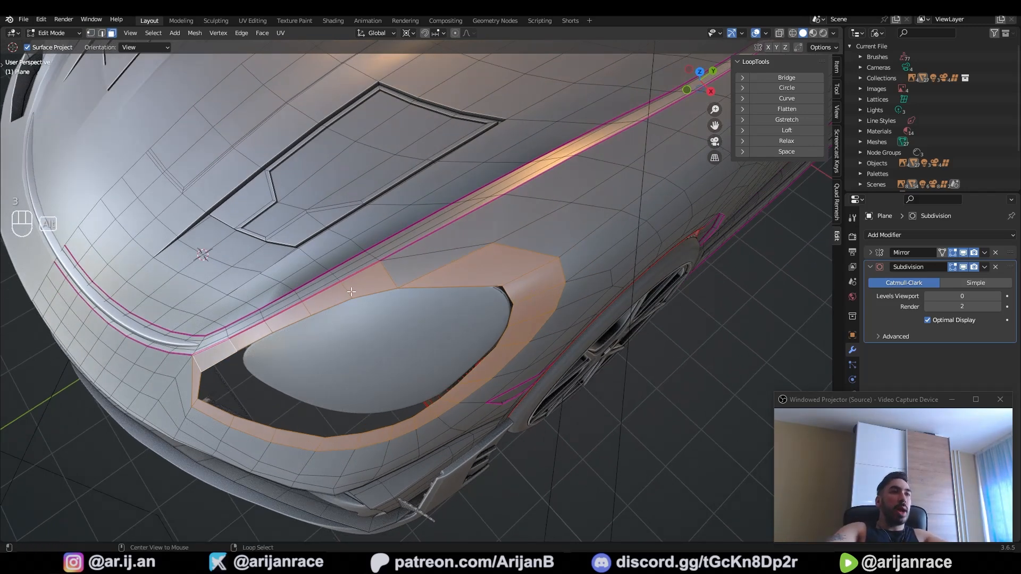
pyautogui.keyDown('alt'); pyautogui.click(525, 275); pyautogui.keyUp('alt')
pyautogui.moveTo(525, 286); pyautogui.dragTo(392, 273, button='middle')
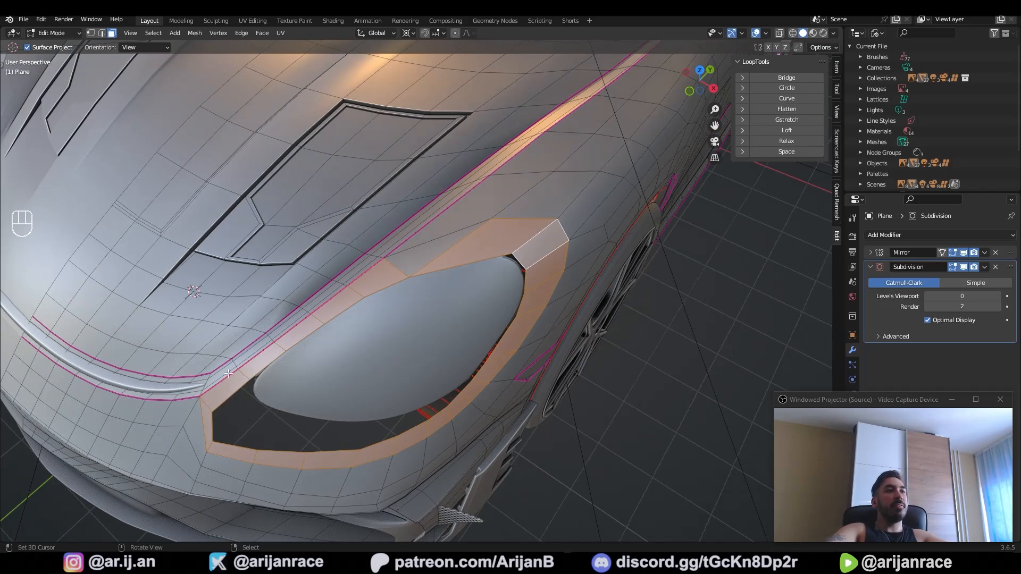
pyautogui.moveTo(501, 266); pyautogui.dragTo(459, 276, button='middle')
pyautogui.hotkey('ctrl', 'z')
pyautogui.hotkey('ctrl', 'z')
pyautogui.hotkey('ctrl', 'z')
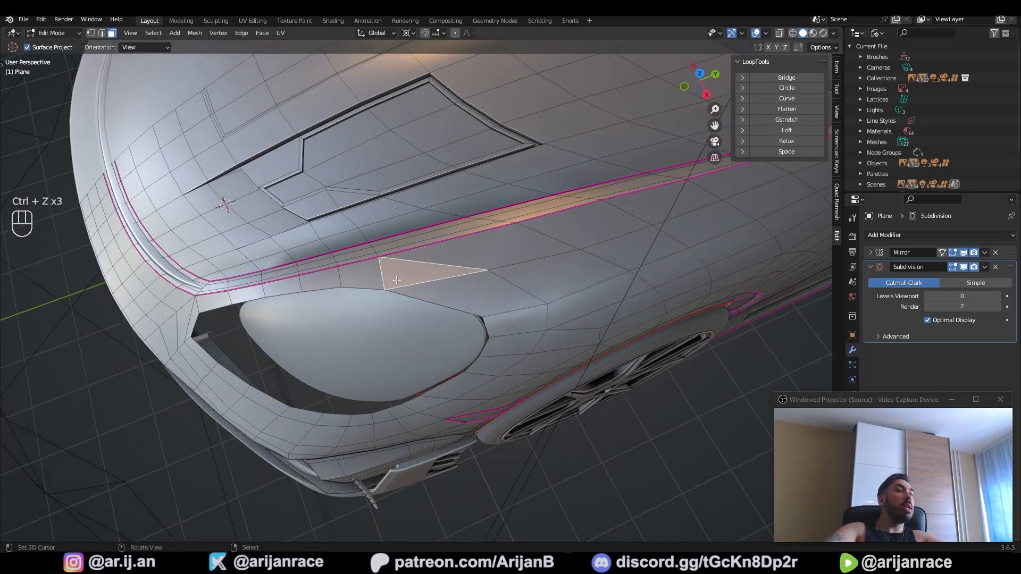
# Step: Slide the triangle's rear vertex by factor 1.0 onto the seam strip's border vertex and merge overlapping vertices by distance
pyautogui.press('1')
pyautogui.press('g')
pyautogui.press('g')
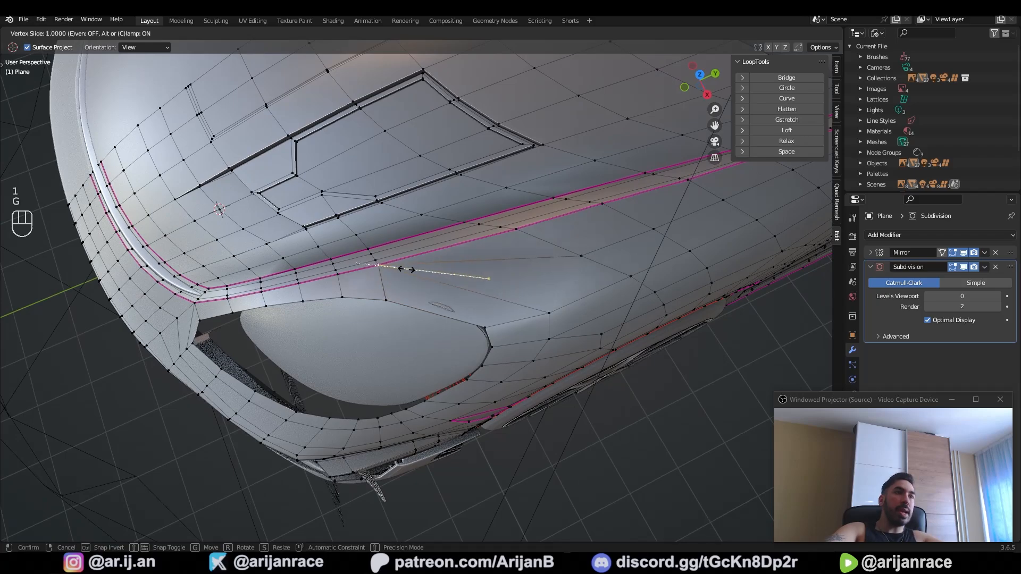
pyautogui.click(406, 269)
pyautogui.press('a')
pyautogui.hotkey('shift', 'w')
# Step: Check the merged face loop around the headlight and the large faces between its rear rim and the seam strip
pyautogui.press('3')
pyautogui.keyDown('alt'); pyautogui.rightClick(375, 282); pyautogui.keyUp('alt')
pyautogui.scroll(-3, 434, 299)
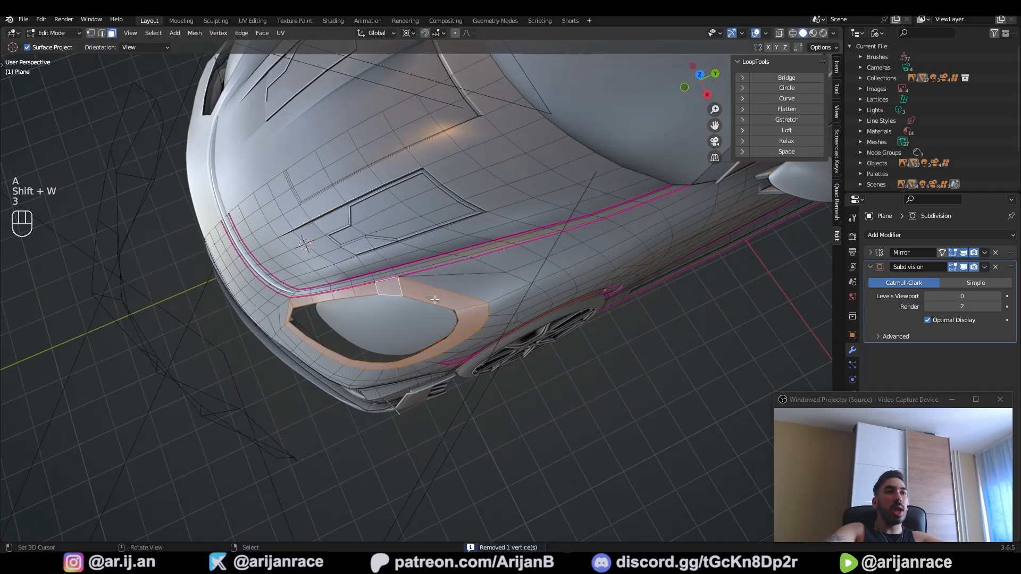
pyautogui.moveTo(434, 300); pyautogui.dragTo(477, 270, button='middle')
pyautogui.press('3')
pyautogui.keyDown('shift'); pyautogui.rightClick(434, 247); pyautogui.keyUp('shift')
pyautogui.keyDown('shift'); pyautogui.rightClick(431, 279); pyautogui.keyUp('shift')
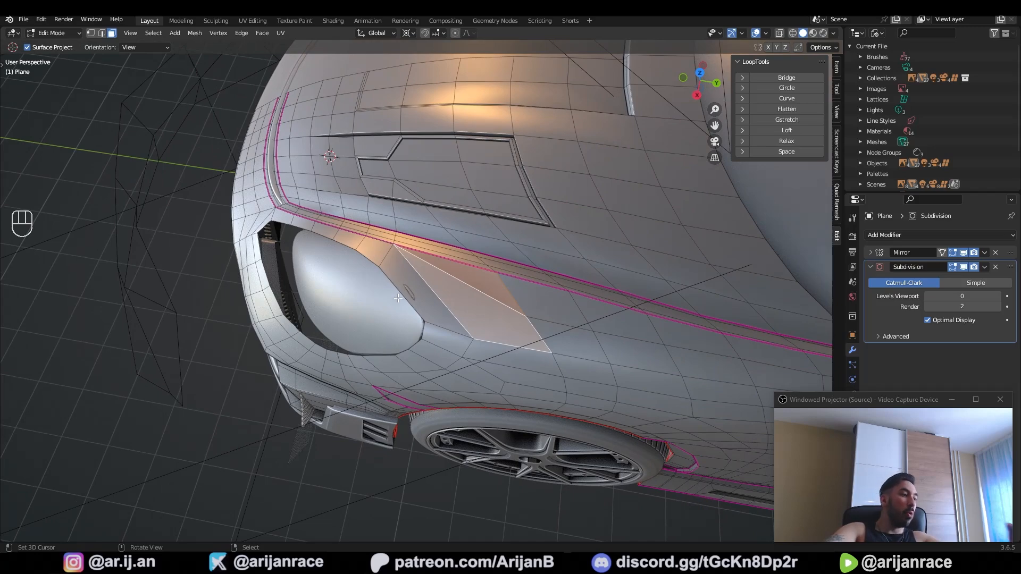
pyautogui.moveTo(398, 298); pyautogui.dragTo(426, 302, button='middle')
pyautogui.scroll(3, 432, 324)
pyautogui.hotkey('ctrl', 'z')
# Step: Knife-cut a new edge inward from the headlight's rear upper rim and connect its end vertex to the seam strip
pyautogui.press('a')
pyautogui.press('a')
pyautogui.press('k')
pyautogui.click(430, 331)
pyautogui.click(446, 297)
pyautogui.press('space')
pyautogui.rightClick(446, 297)
pyautogui.keyDown('shift'); pyautogui.rightClick(442, 229); pyautogui.keyUp('shift')
pyautogui.press('j')
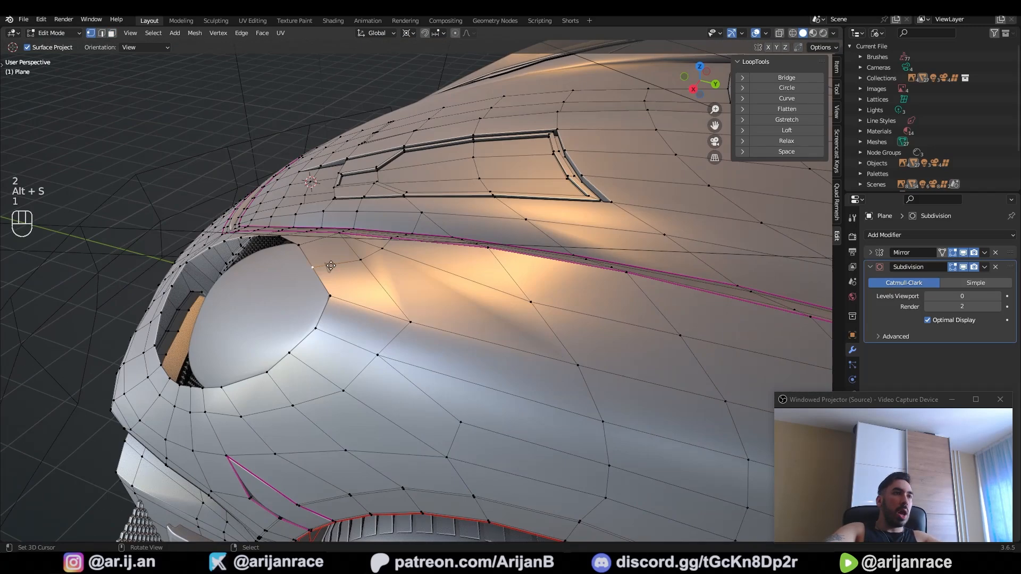
# Step: Move the new headlight rim vertex outward and adjust the adjoining edge with Shrink/Fatten to smooth the surface
pyautogui.press('g')
pyautogui.click(343, 263)
pyautogui.press('2')
pyautogui.rightClick(343, 262)
pyautogui.moveTo(343, 263); pyautogui.dragTo(362, 255, button='middle')
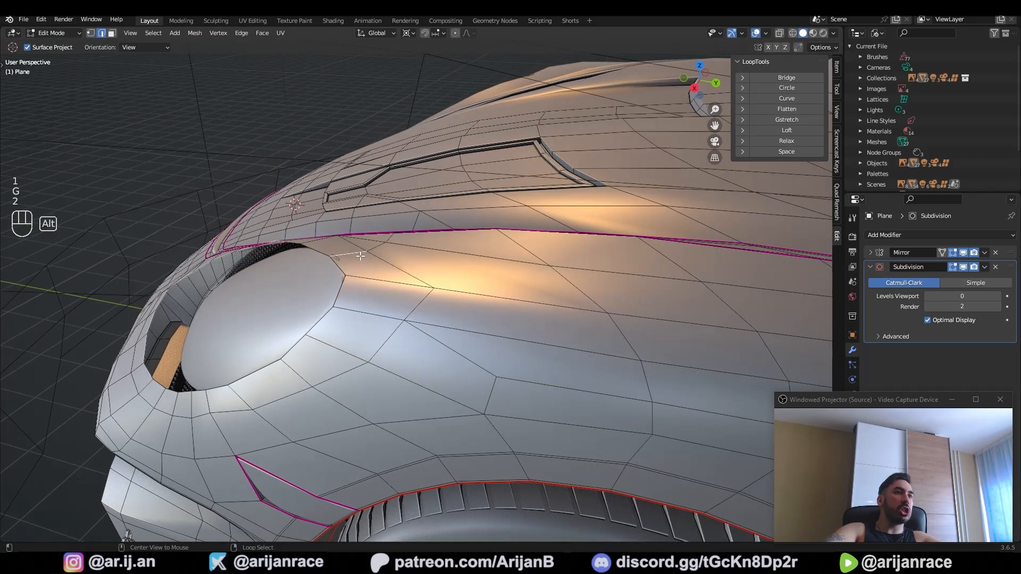
pyautogui.hotkey('alt', 's')
pyautogui.click(369, 244)
# Step: Vertex-slide the vertex above the headlight rim by factor 1.000 onto the seam strip's outer border
pyautogui.moveTo(284, 290); pyautogui.dragTo(319, 304, button='middle')
pyautogui.press('1')
pyautogui.rightClick(328, 309)
pyautogui.press('g')
pyautogui.press('g')
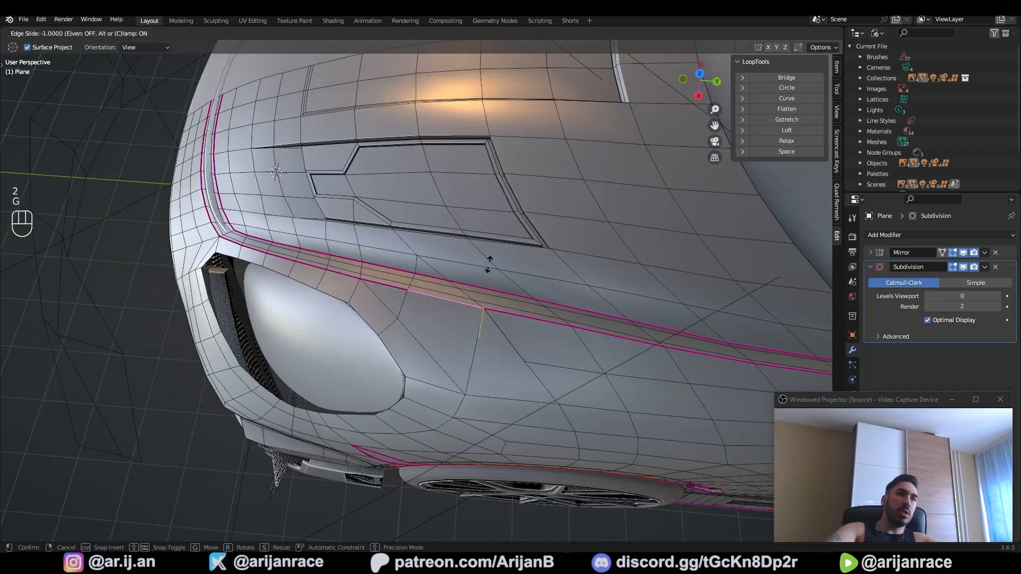
pyautogui.press('a')
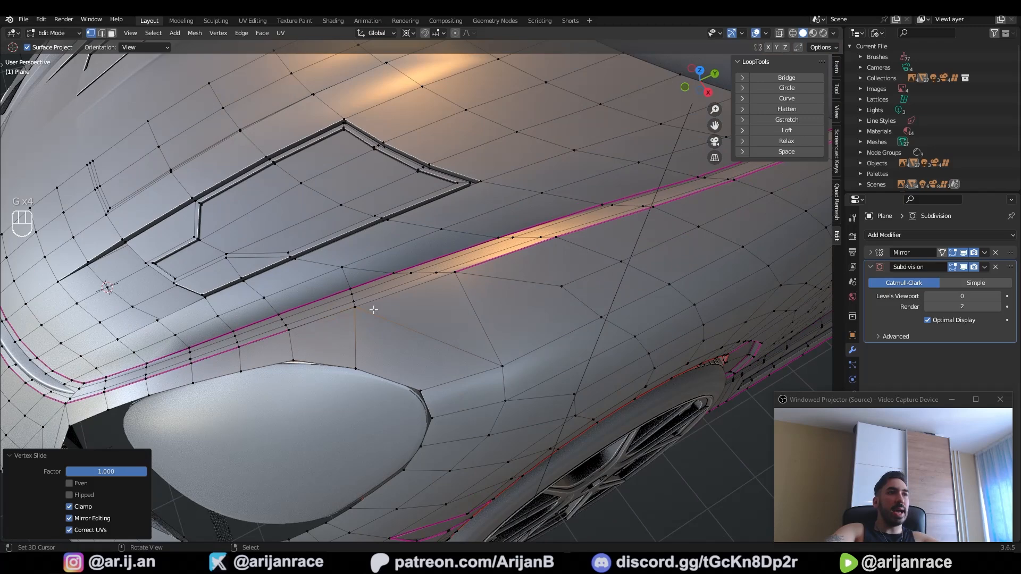
# Step: Merge the overlapping vertices of the whole mesh by distance, and undo the last vertex move at the seam strip
pyautogui.press('a')
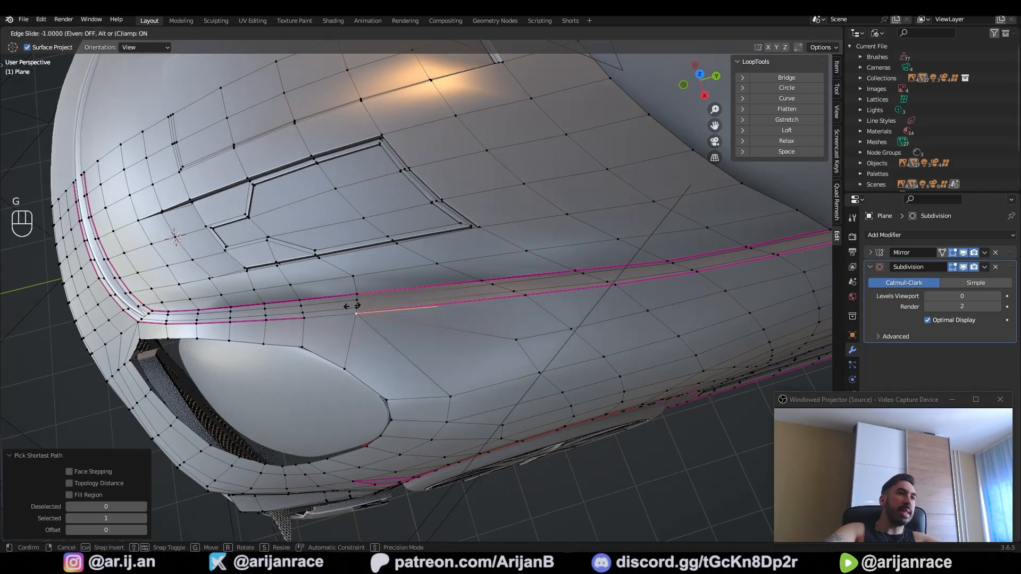
pyautogui.press('a')
pyautogui.hotkey('shift', 'w')
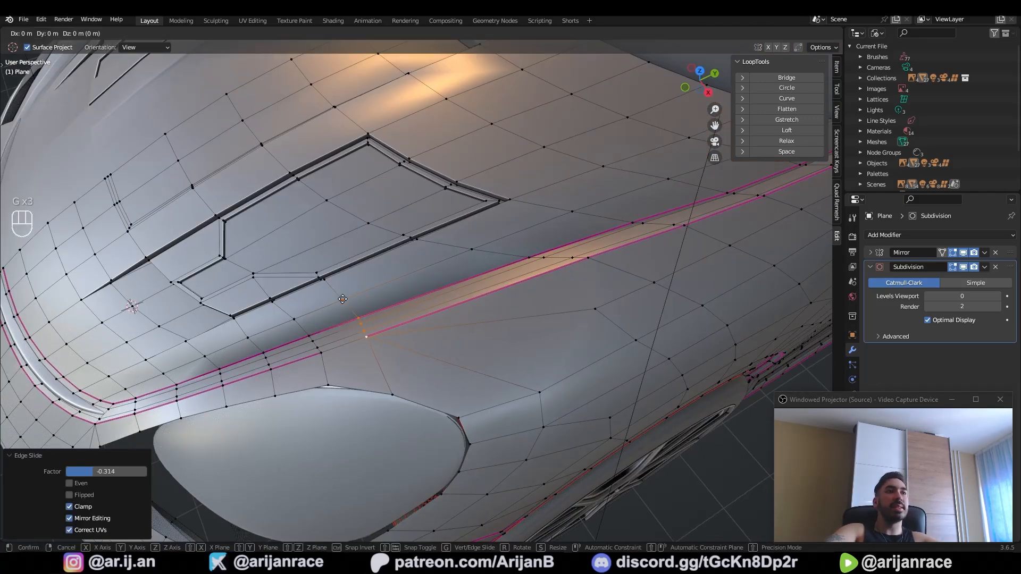
pyautogui.hotkey('ctrl', 'z')
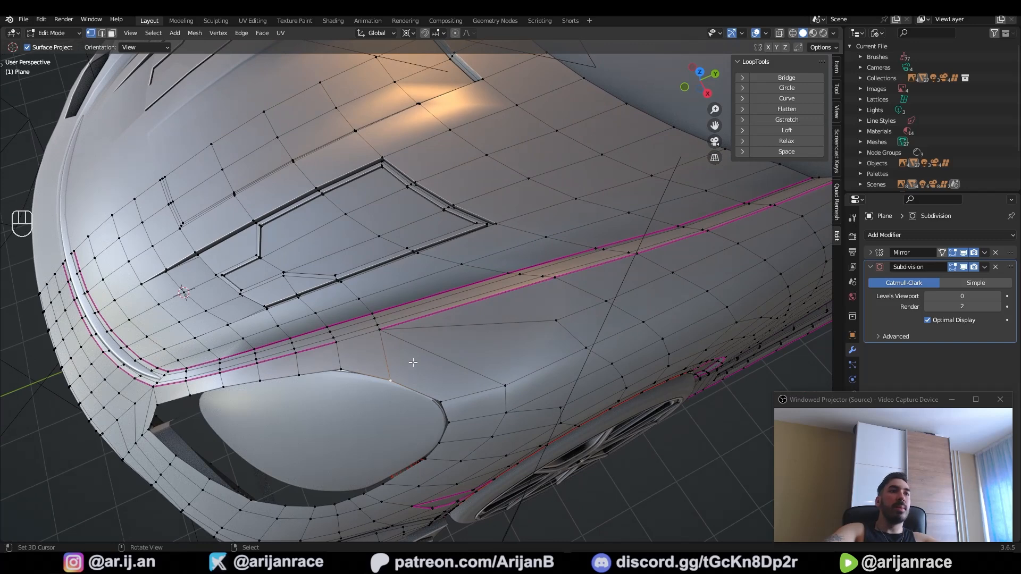
# Step: Inspect the large faces behind the headlight, and connect the headlight's upper rim vertex to the fender vertex behind it with an edge
pyautogui.press('3')
pyautogui.rightClick(433, 365)
pyautogui.keyDown('shift'); pyautogui.rightClick(476, 342); pyautogui.keyUp('shift')
pyautogui.keyDown('shift'); pyautogui.rightClick(508, 308); pyautogui.keyUp('shift')
pyautogui.moveTo(509, 308); pyautogui.dragTo(448, 338, button='middle')
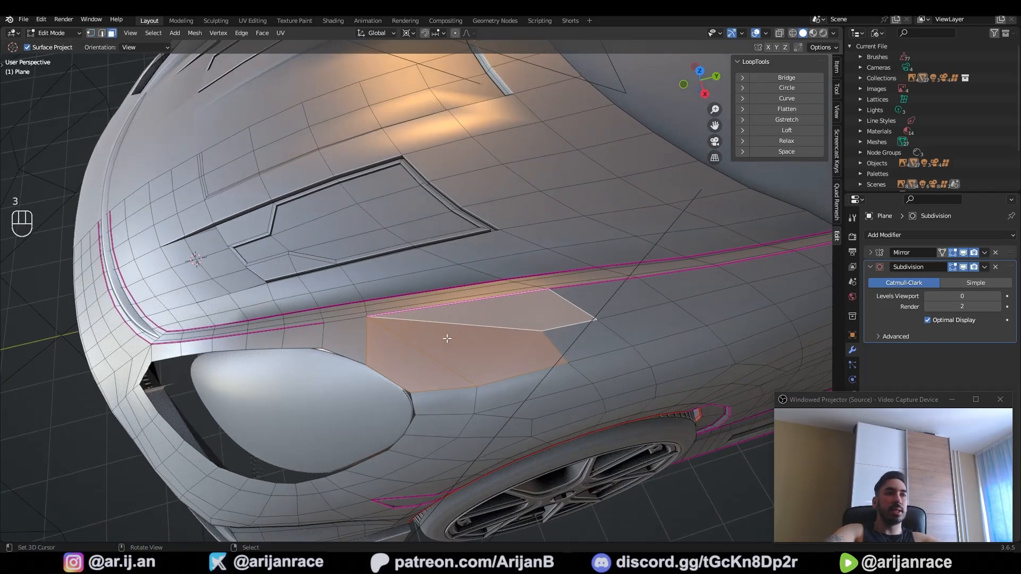
pyautogui.press('1')
pyautogui.keyDown('shift'); pyautogui.rightClick(540, 329); pyautogui.keyUp('shift')
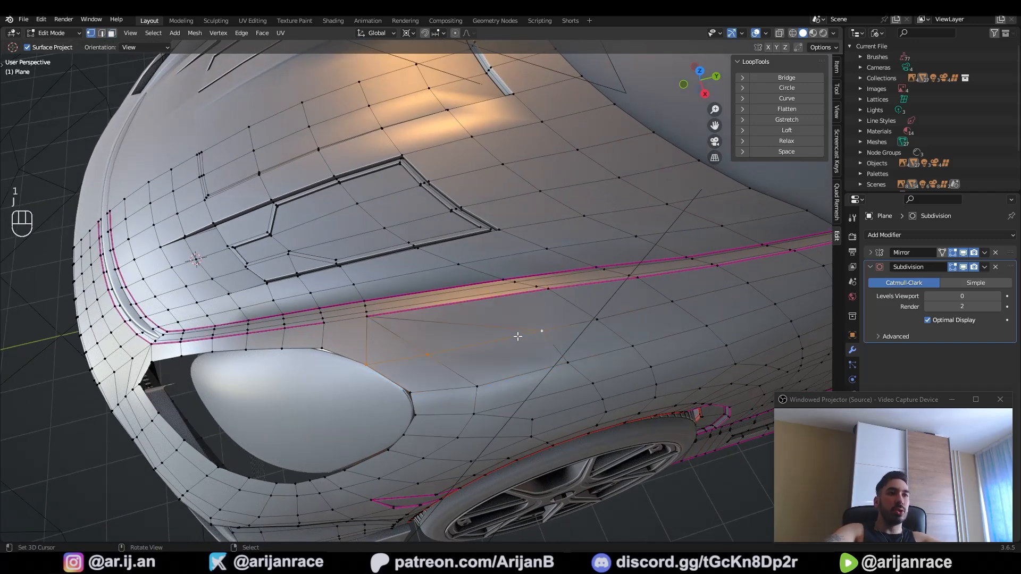
# Step: Vertex-slide the new middle vertex between the headlight rim and the seam strip along its edge
pyautogui.moveTo(518, 336); pyautogui.dragTo(478, 346, button='middle')
pyautogui.rightClick(417, 371)
pyautogui.press('g')
pyautogui.press('g')
pyautogui.click(422, 366)
pyautogui.moveTo(424, 365); pyautogui.dragTo(431, 350, button='middle')
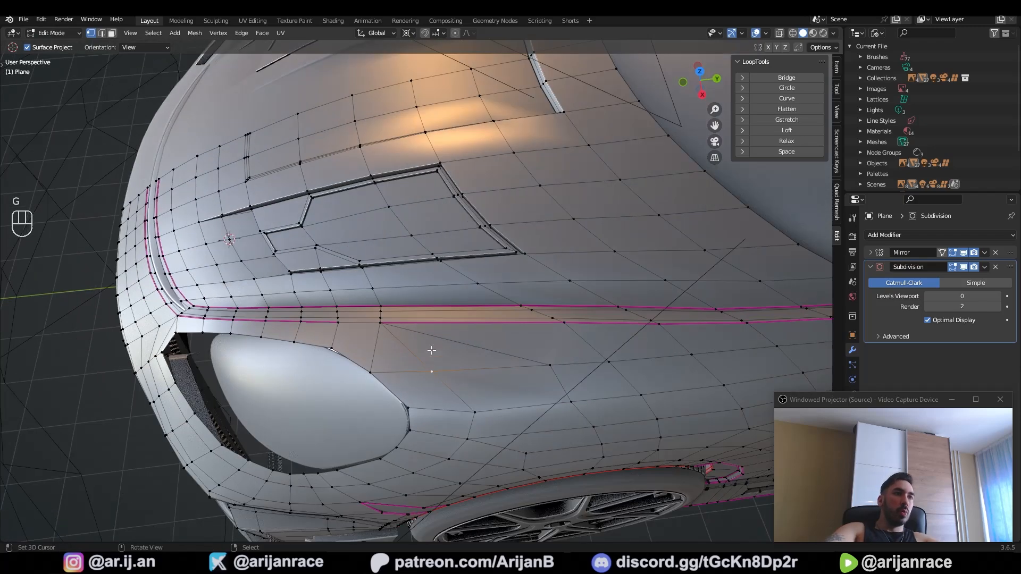
# Step: Dissolve the two diagonal edges between the seam strip and the new edge behind the headlight
pyautogui.moveTo(446, 269); pyautogui.dragTo(425, 339, button='middle')
pyautogui.press('2')
pyautogui.rightClick(428, 339)
pyautogui.press('x')
pyautogui.click(646, 355)
pyautogui.rightClick(453, 368)
pyautogui.press('x')
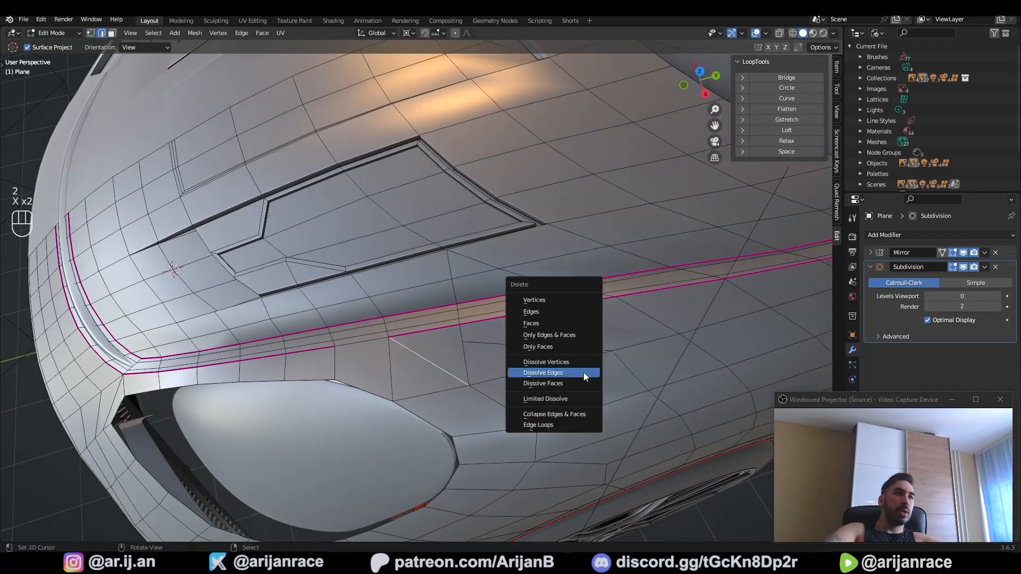
pyautogui.click(584, 377)
# Step: Vertex-slide the loose vertex behind the headlight onto the seam strip's border, and merge all overlapping vertices by distance
pyautogui.press('1')
pyautogui.rightClick(470, 342)
pyautogui.press('g')
pyautogui.press('g')
pyautogui.click(469, 308)
pyautogui.press('a')
pyautogui.hotkey('shift', 'w')
# Step: Check the new face beside the seam strip and the face loop running around the headlight and across the hood
pyautogui.press('3')
pyautogui.rightClick(435, 348)
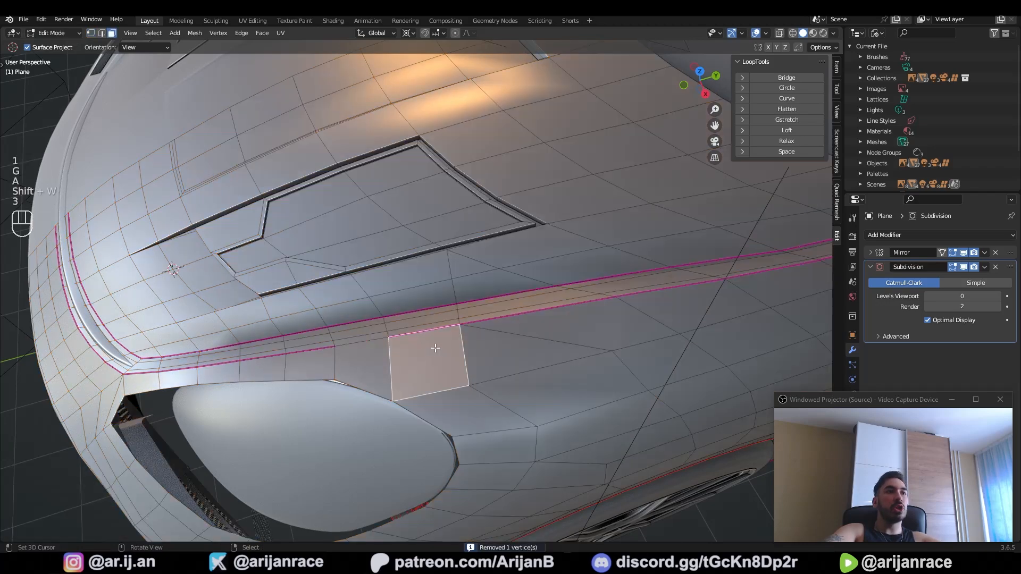
pyautogui.press('g')
pyautogui.rightClick(444, 337)
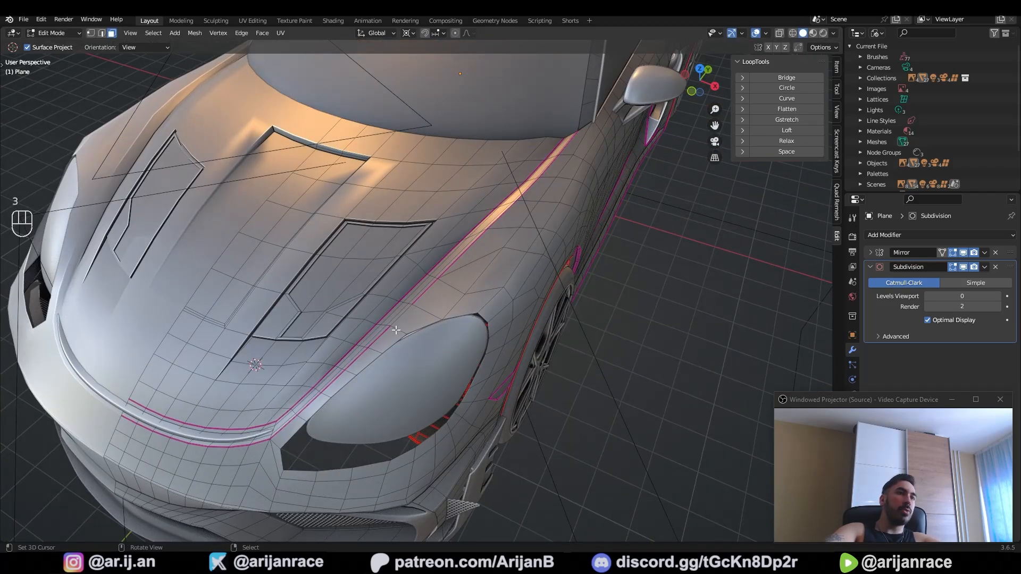
pyautogui.keyDown('alt'); pyautogui.rightClick(397, 330); pyautogui.keyUp('alt')
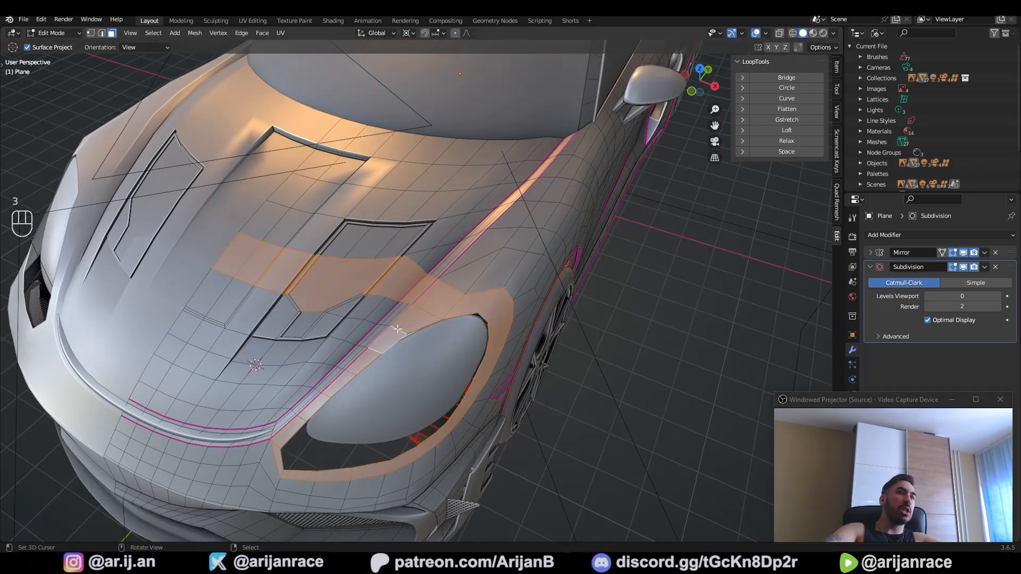
# Step: Connect the seam strip vertex above the headlight to the fender vertex behind it with a new edge
pyautogui.moveTo(501, 305); pyautogui.dragTo(369, 321, button='middle')
pyautogui.scroll(2, 454, 322)
pyautogui.press('1')
pyautogui.rightClick(372, 320)
pyautogui.keyDown('shift'); pyautogui.rightClick(465, 331); pyautogui.keyUp('shift')
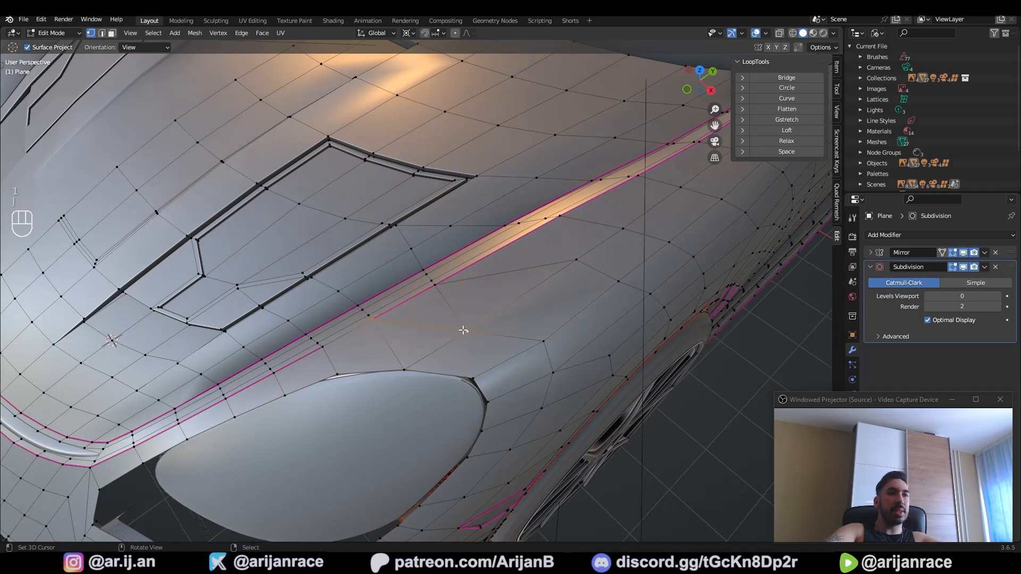
pyautogui.moveTo(452, 340); pyautogui.dragTo(406, 348, button='middle')
# Step: Vertex-slide the vertex above the headlight rim onto the seam strip, and merge the overlapping vertices by distance
pyautogui.rightClick(407, 348)
pyautogui.press('g')
pyautogui.press('g')
pyautogui.click(342, 302)
pyautogui.press('a')
pyautogui.hotkey('shift', 'w')
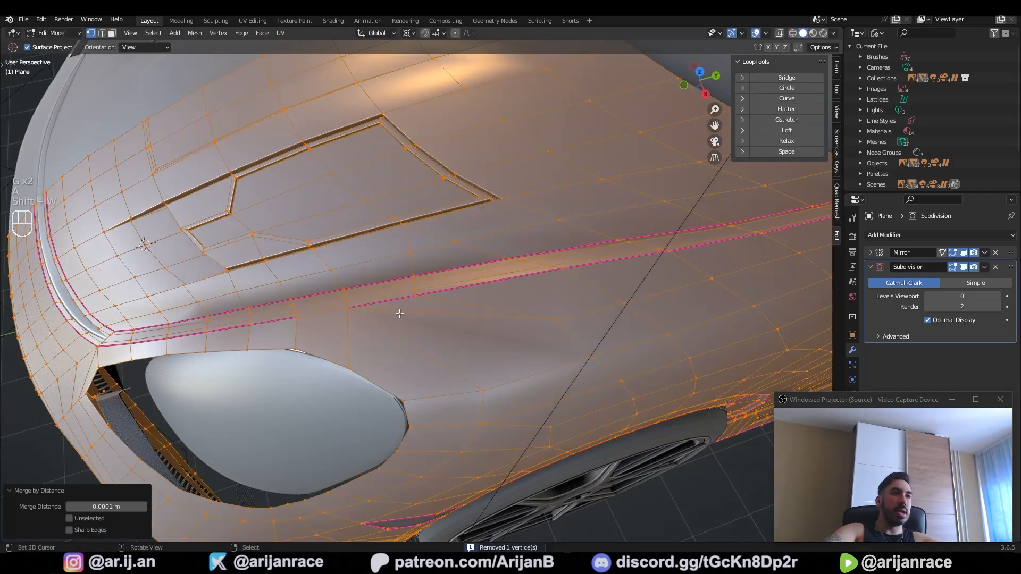
pyautogui.moveTo(399, 314); pyautogui.dragTo(375, 351, button='middle')
# Step: Knife-cut a new edge from the headlight's rear upper rim to the fender vertex behind it
pyautogui.press('3')
pyautogui.press('1')
pyautogui.press('a')
pyautogui.press('a')
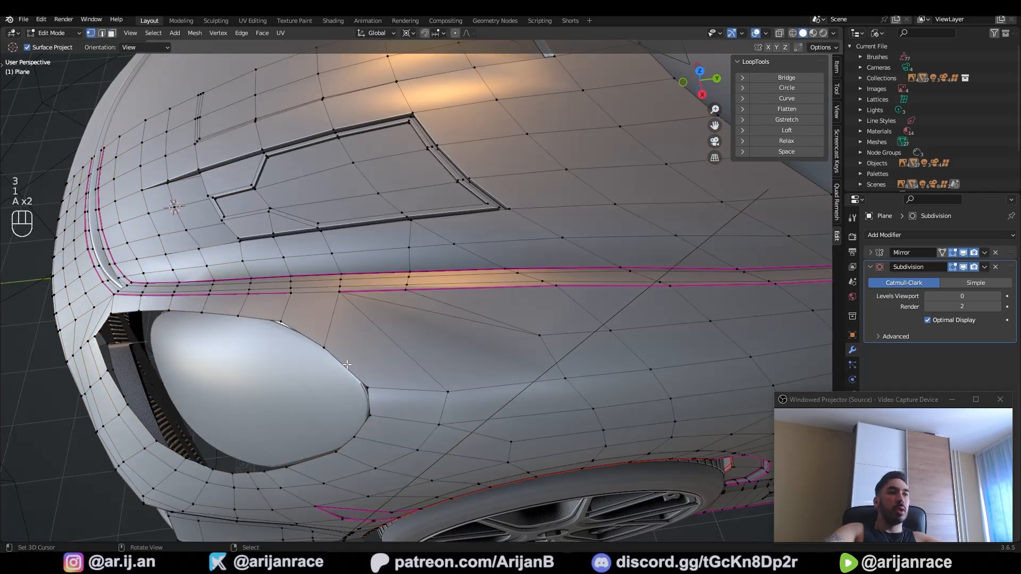
pyautogui.press('k')
pyautogui.click(347, 365)
pyautogui.click(537, 334)
pyautogui.press('Return')
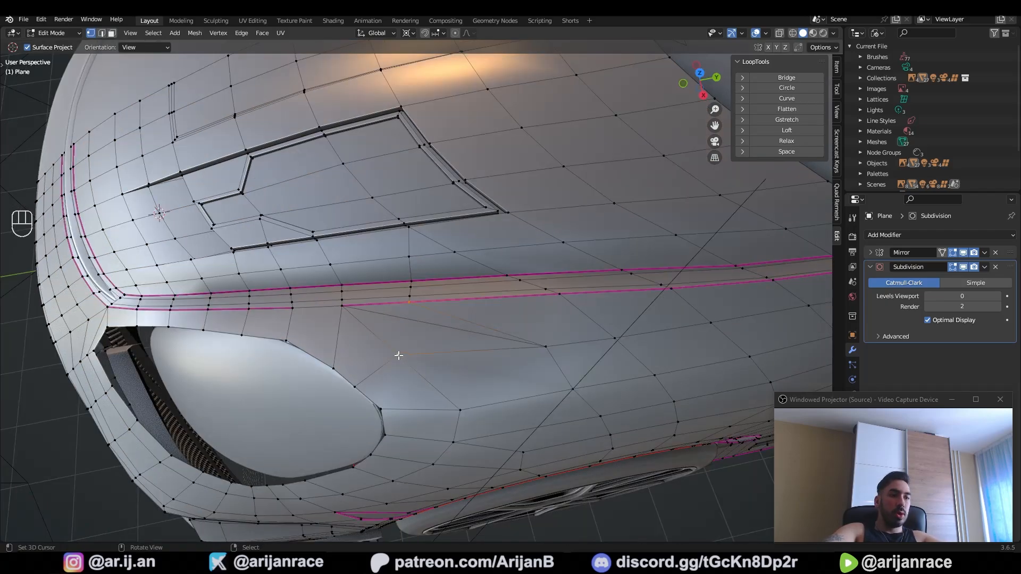
# Step: Dissolve the redundant edge between the seam strip and the new cut behind the headlight
pyautogui.press('2')
pyautogui.press('x')
pyautogui.click(569, 355)
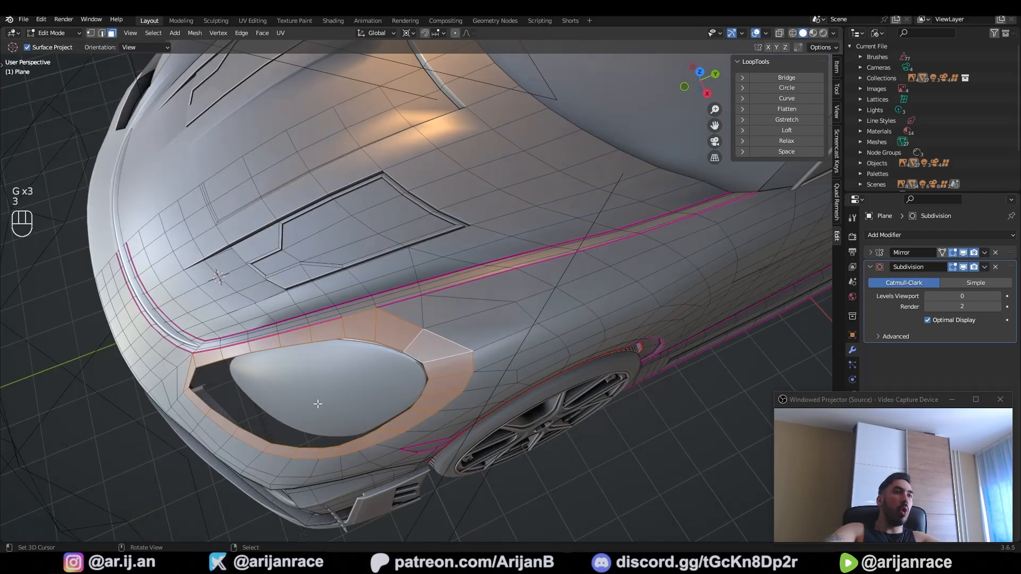
# Step: Examine the face loop around the headlight and the edge flow across the front fender and hood
pyautogui.moveTo(317, 404); pyautogui.dragTo(442, 353, button='middle')
pyautogui.click(380, 302)
pyautogui.press('1')
pyautogui.press('2')
pyautogui.press('a')
pyautogui.press('a')
pyautogui.press('1')
pyautogui.press('2')
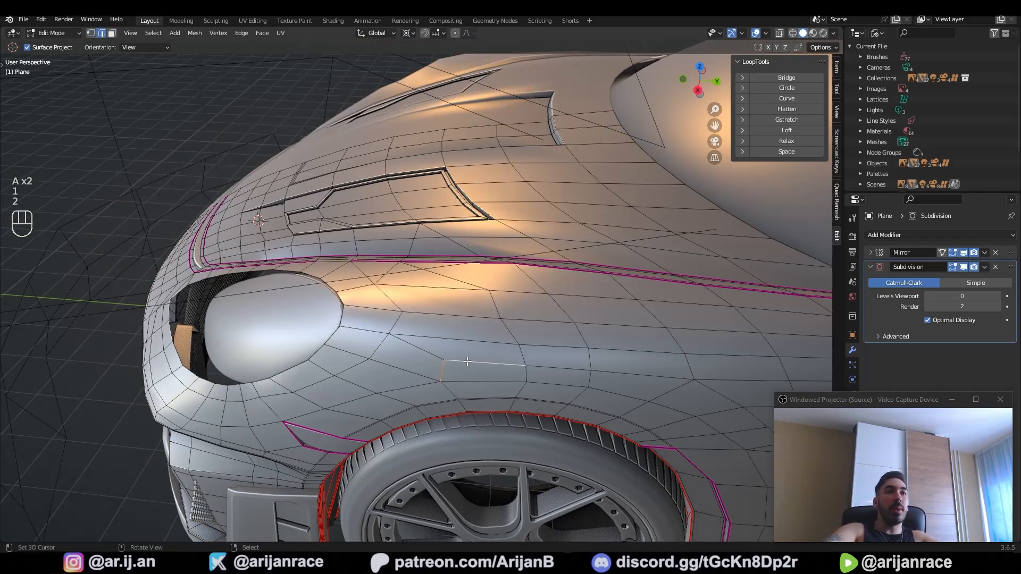
pyautogui.press('1')
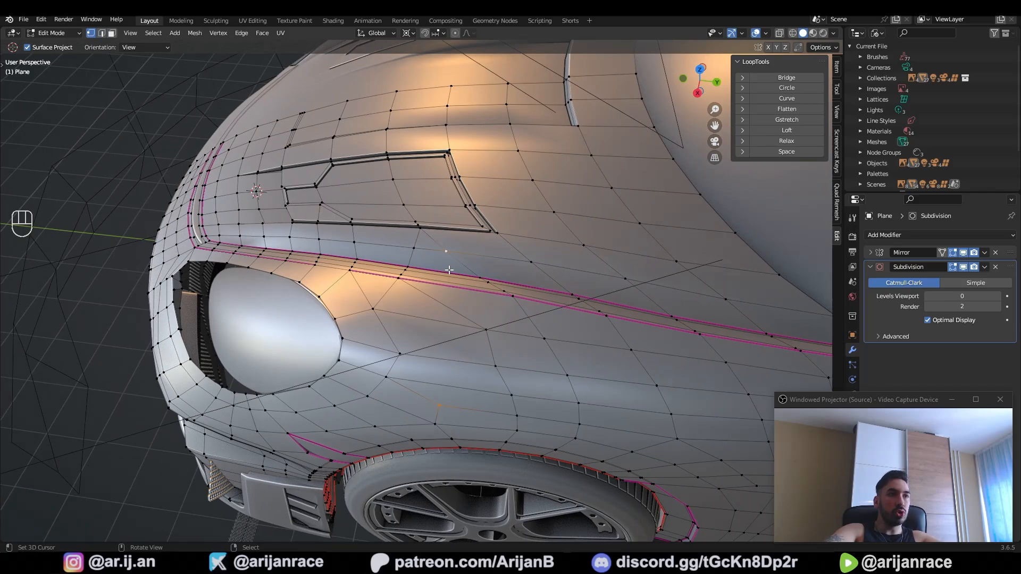
pyautogui.rightClick(450, 269)
pyautogui.moveTo(450, 269); pyautogui.dragTo(461, 289, button='middle')
# Step: Edge-slide the edge path along the fender and door crease onto its neighbouring edges, and merge the overlapping vertices by distance
pyautogui.keyDown('alt'); pyautogui.keyDown('shift'); pyautogui.click(472, 307); pyautogui.keyUp('shift'); pyautogui.keyUp('alt')
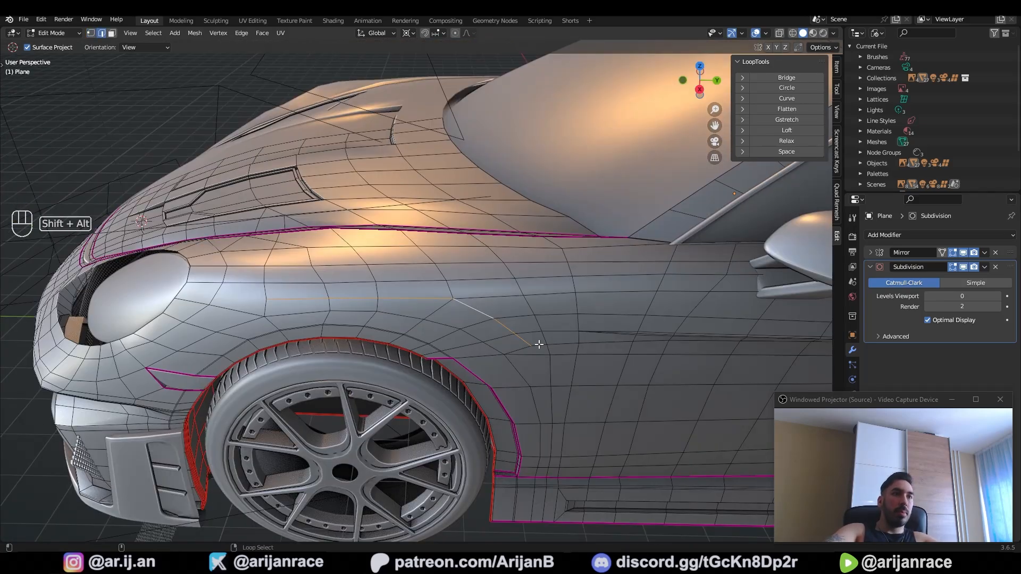
pyautogui.moveTo(539, 345); pyautogui.dragTo(527, 266, button='middle')
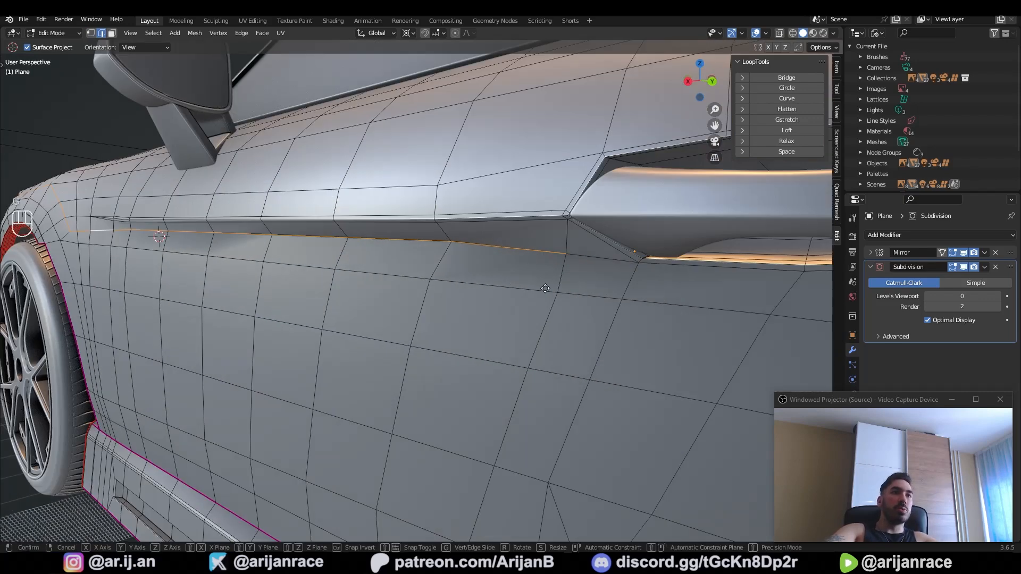
pyautogui.press('g')
pyautogui.press('g')
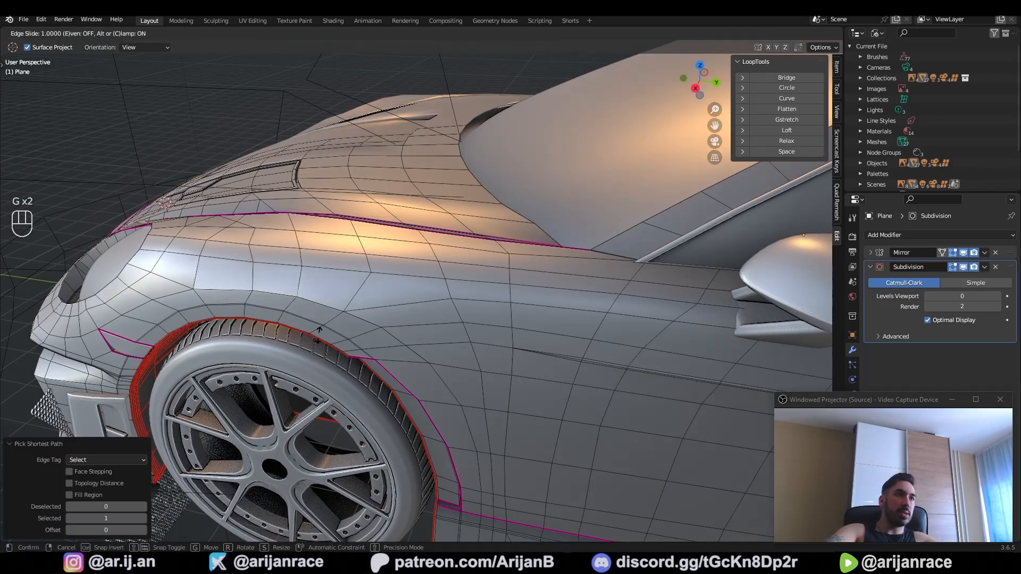
pyautogui.click(352, 353)
pyautogui.press('a')
pyautogui.hotkey('shift', 'w')
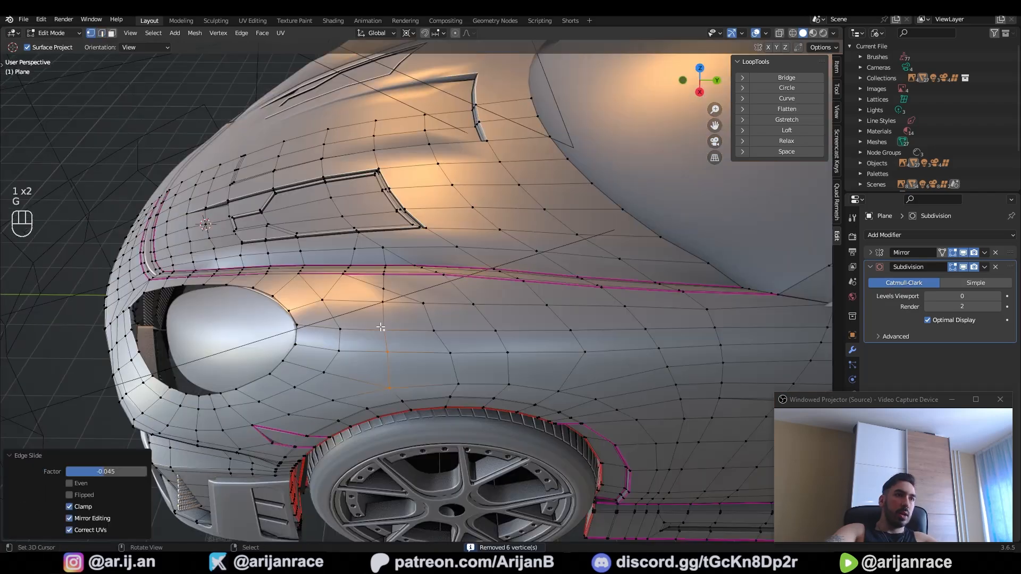
# Step: Edge-slide the short vertical vertex path on the fender above the front wheel, and check the body side's shading in Object Mode
pyautogui.press('g')
pyautogui.press('g')
pyautogui.click(387, 323)
pyautogui.moveTo(388, 324); pyautogui.dragTo(588, 310, button='middle')
pyautogui.press('Tab')
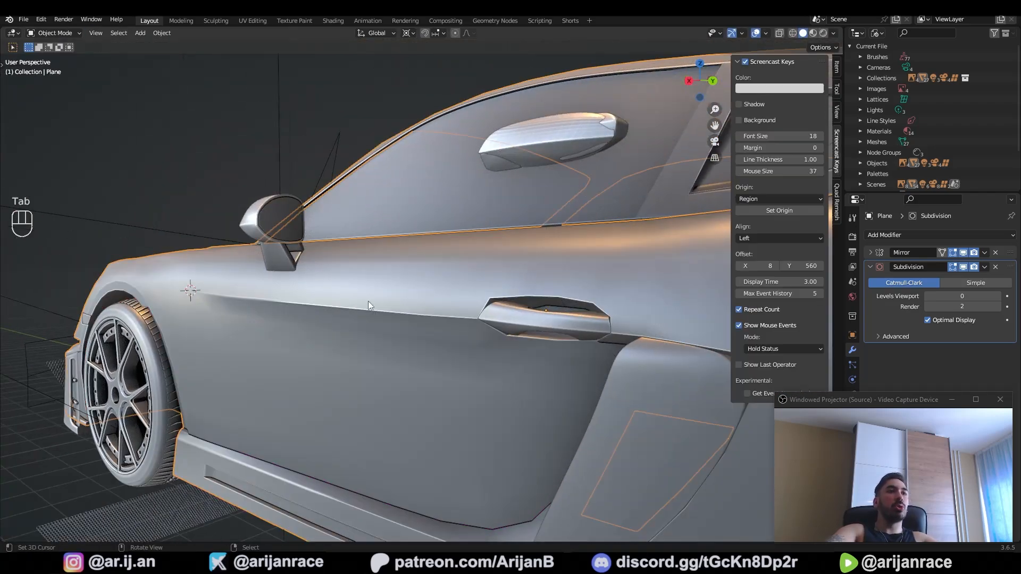
pyautogui.scroll(-3, 449, 329)
pyautogui.press('Tab')
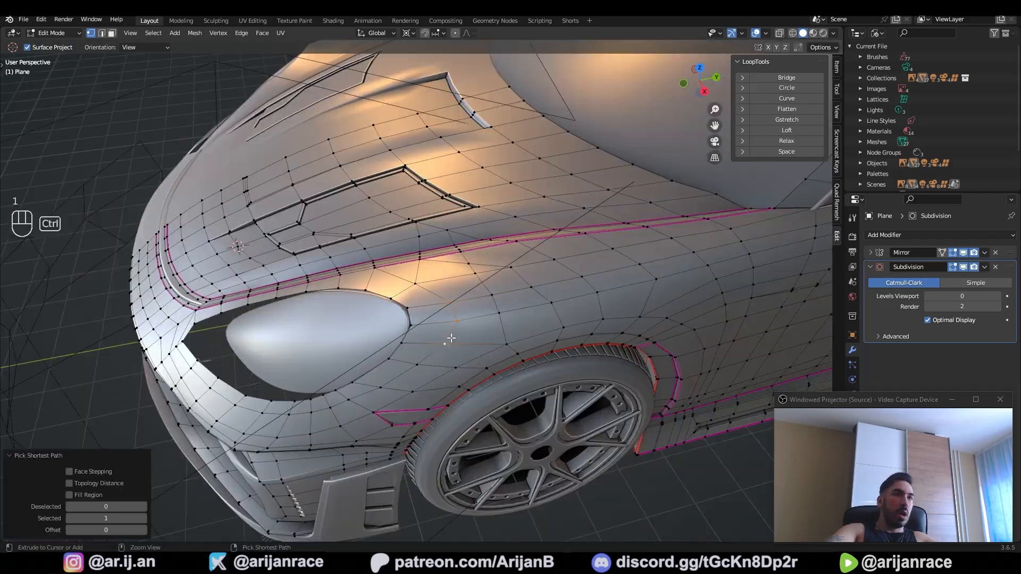
# Step: Edge-slide the short vertex path on the fender just behind the headlight toward the headlight rim
pyautogui.moveTo(451, 338); pyautogui.dragTo(451, 346, button='middle')
pyautogui.press('g')
pyautogui.press('g')
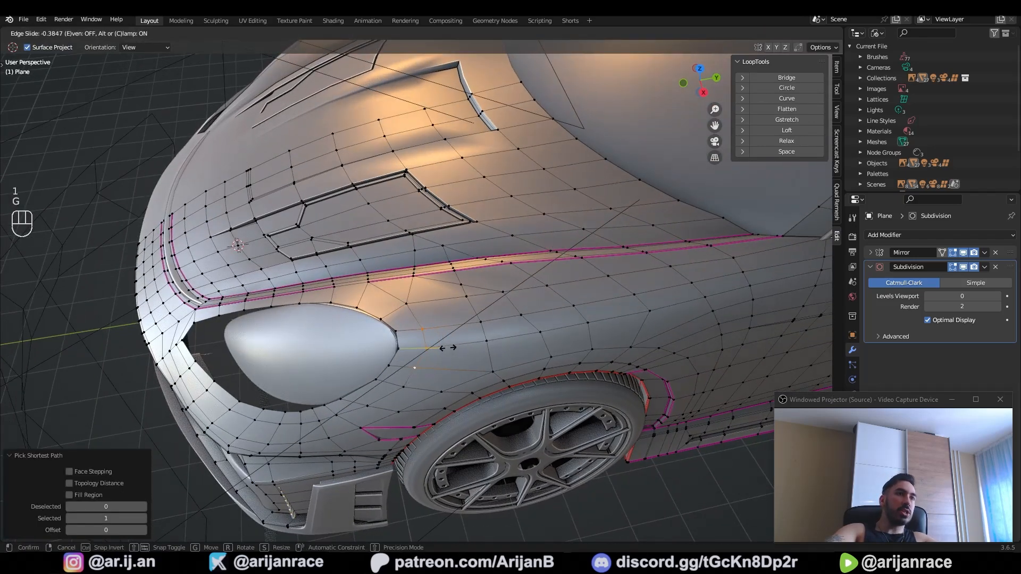
pyautogui.click(432, 345)
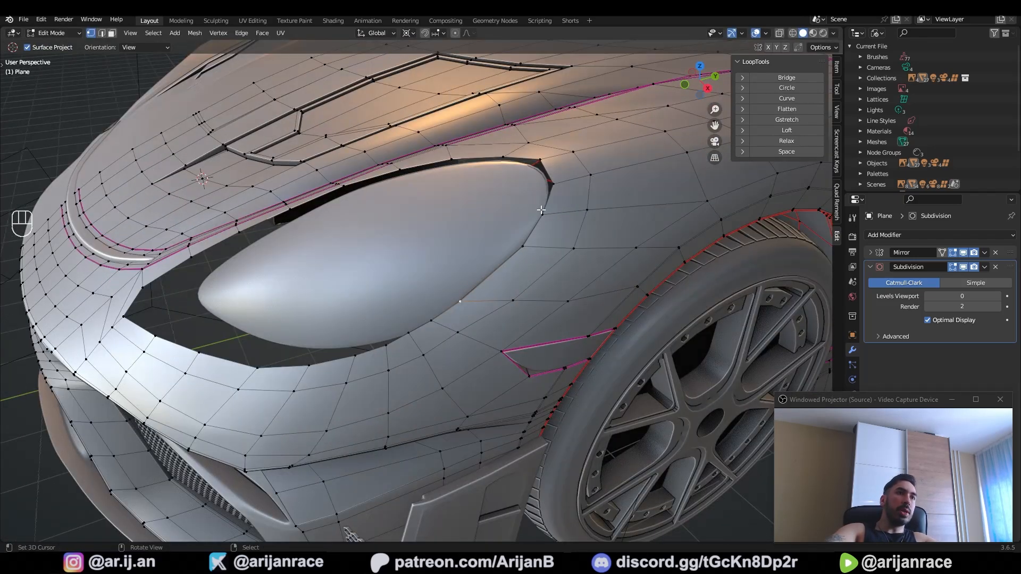
# Step: Evenly space the edge path along the headlight opening's lower border and the next path outward with LoopTools Space
pyautogui.press('2')
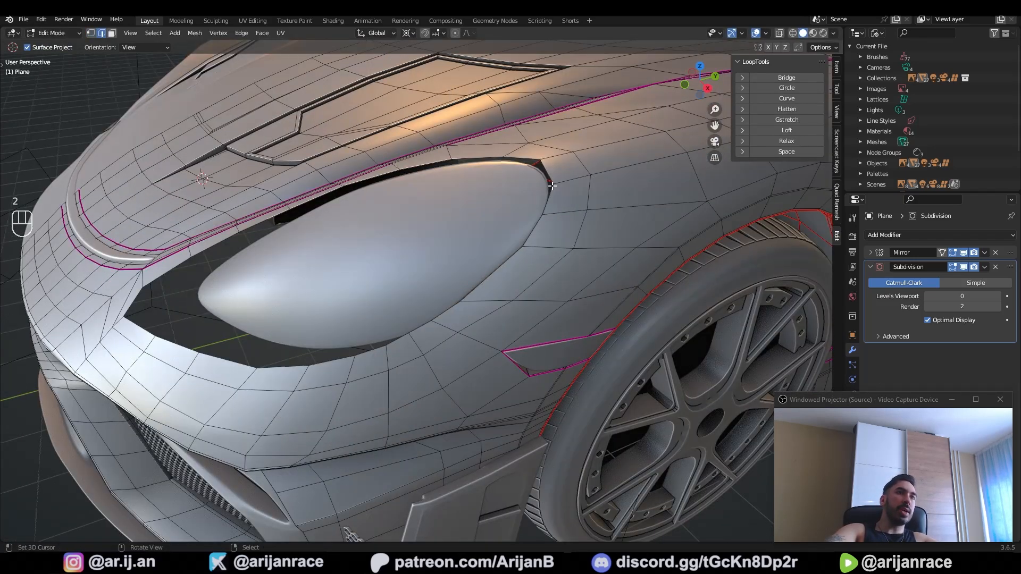
pyautogui.keyDown('ctrl'); pyautogui.click(155, 333); pyautogui.keyUp('ctrl')
pyautogui.hotkey('alt', 'z')
pyautogui.press('w')
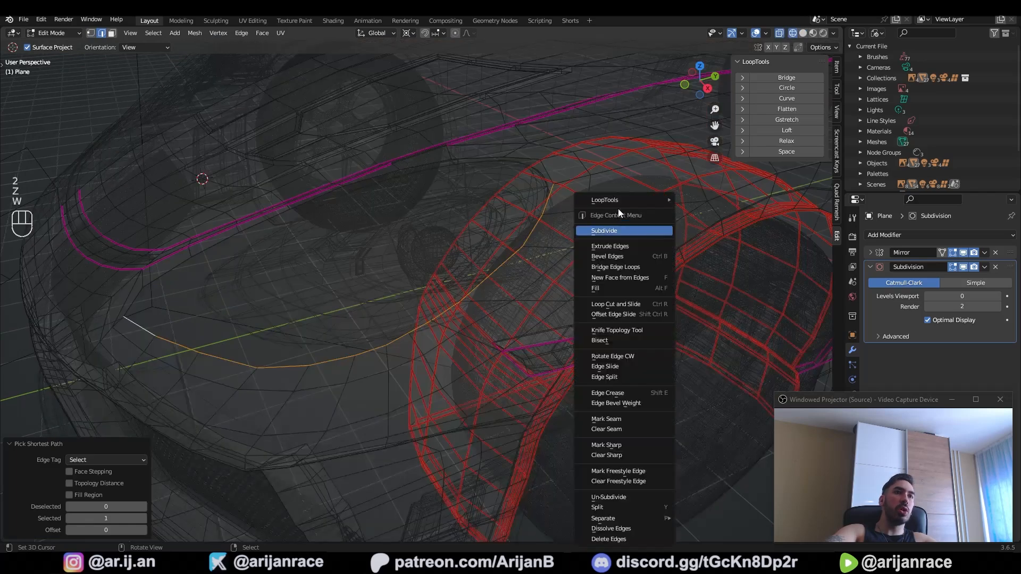
pyautogui.moveTo(612, 201)
pyautogui.click(700, 269)
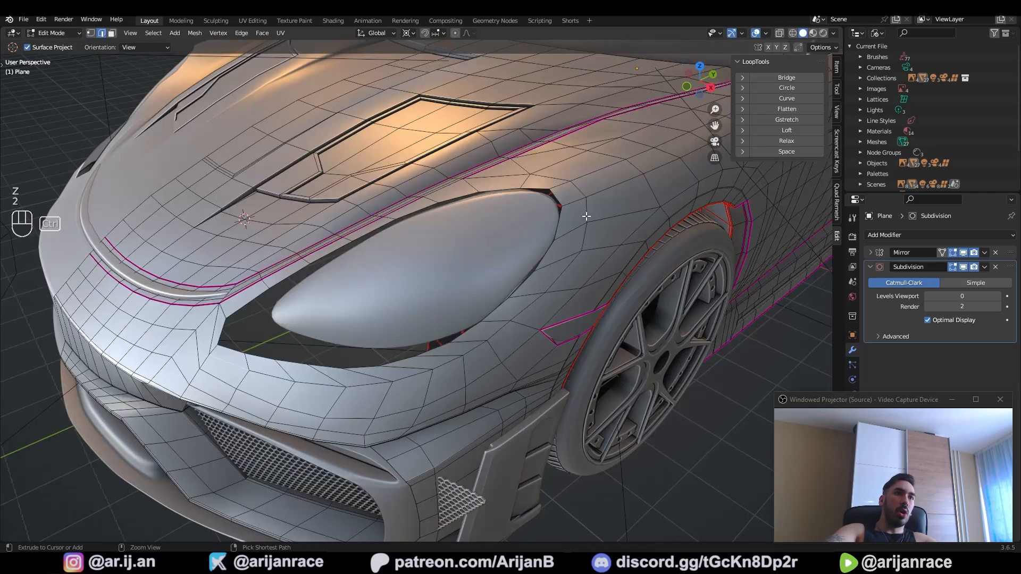
pyautogui.keyDown('ctrl'); pyautogui.click(664, 284); pyautogui.keyUp('ctrl')
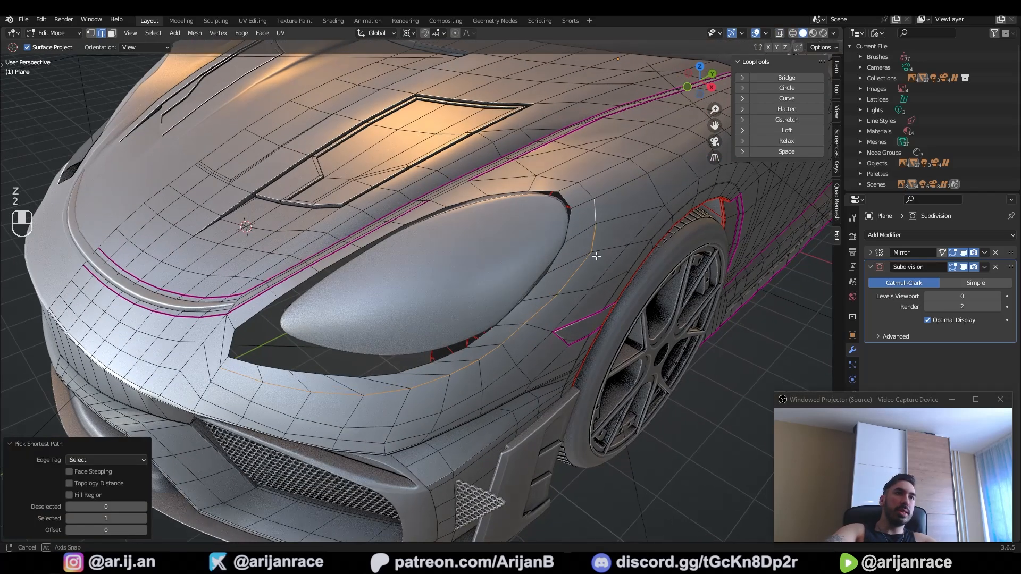
pyautogui.press('w')
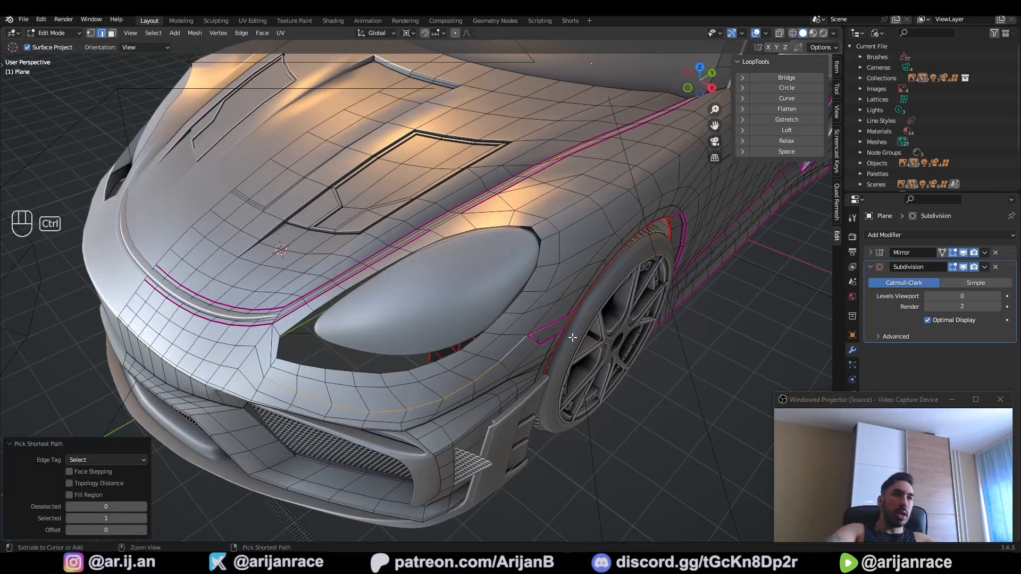
# Step: Try to even out the bumper edge path running from below the headlight to the wheel arch with LoopTools Space
pyautogui.press('w')
pyautogui.click(759, 267)
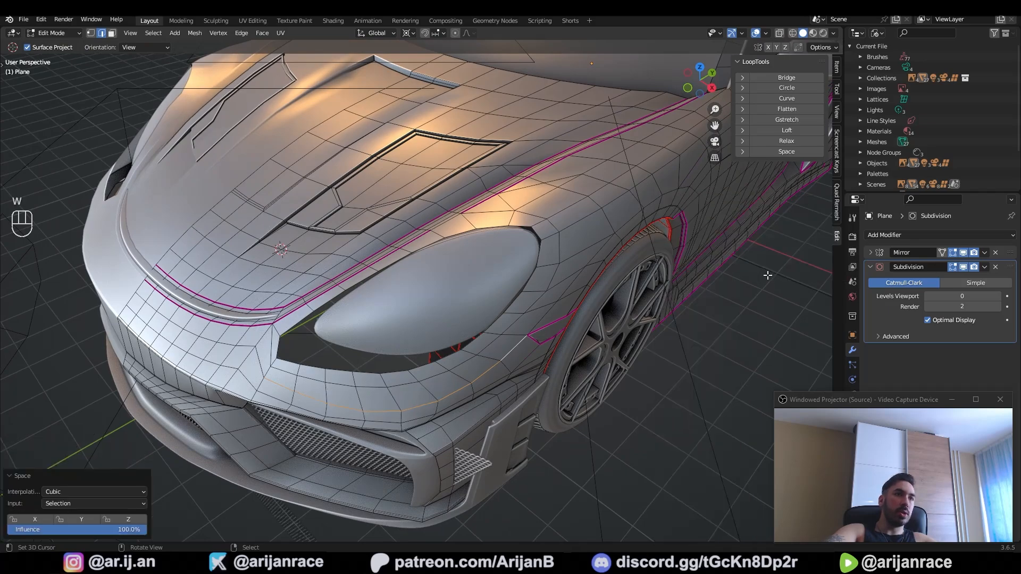
pyautogui.hotkey('ctrl', 'z')
pyautogui.hotkey('ctrl', 'z')
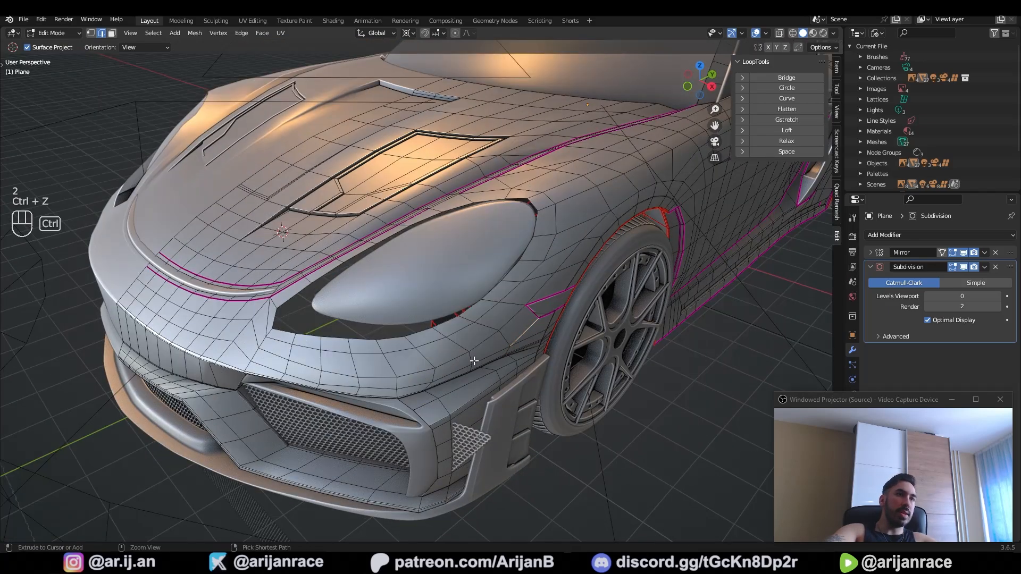
# Step: Reselect a shortest edge path across the bumper below the headlight and space its vertices evenly with LoopTools Space
pyautogui.keyDown('ctrl'); pyautogui.click(474, 361); pyautogui.keyUp('ctrl')
pyautogui.press('w')
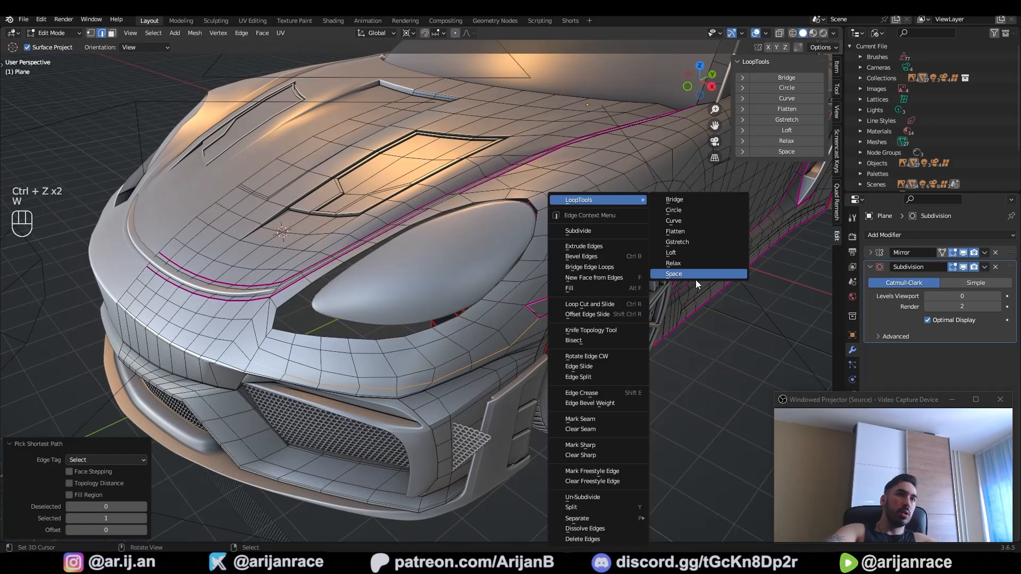
pyautogui.click(694, 274)
pyautogui.moveTo(485, 341); pyautogui.dragTo(434, 349, button='middle')
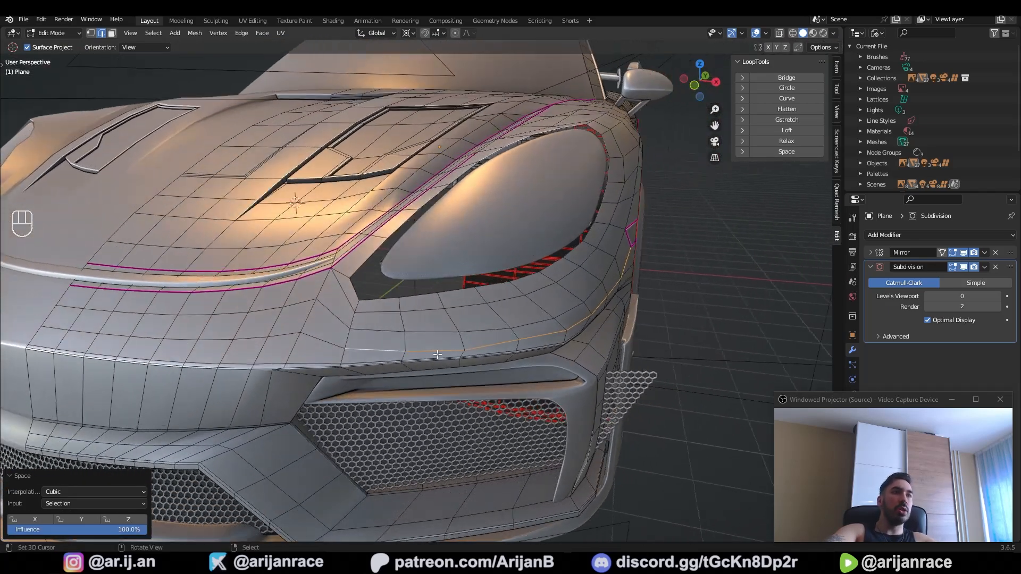
pyautogui.click(434, 349)
pyautogui.press('g')
pyautogui.press('g')
pyautogui.hotkey('ctrl', 'z')
pyautogui.hotkey('ctrl', 'z')
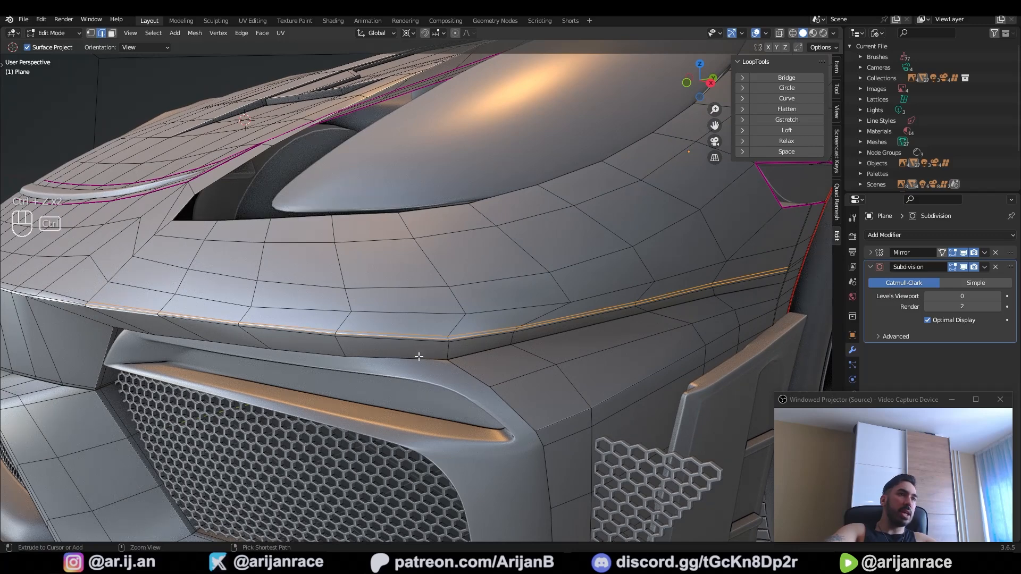
# Step: Select the edge run along the bumper crease above the side intake and space its vertices evenly with LoopTools Space
pyautogui.keyDown('ctrl'); pyautogui.click(463, 343); pyautogui.keyUp('ctrl')
pyautogui.moveTo(552, 328); pyautogui.dragTo(526, 326, button='middle')
pyautogui.press('w')
pyautogui.moveTo(782, 200)
pyautogui.click(872, 274)
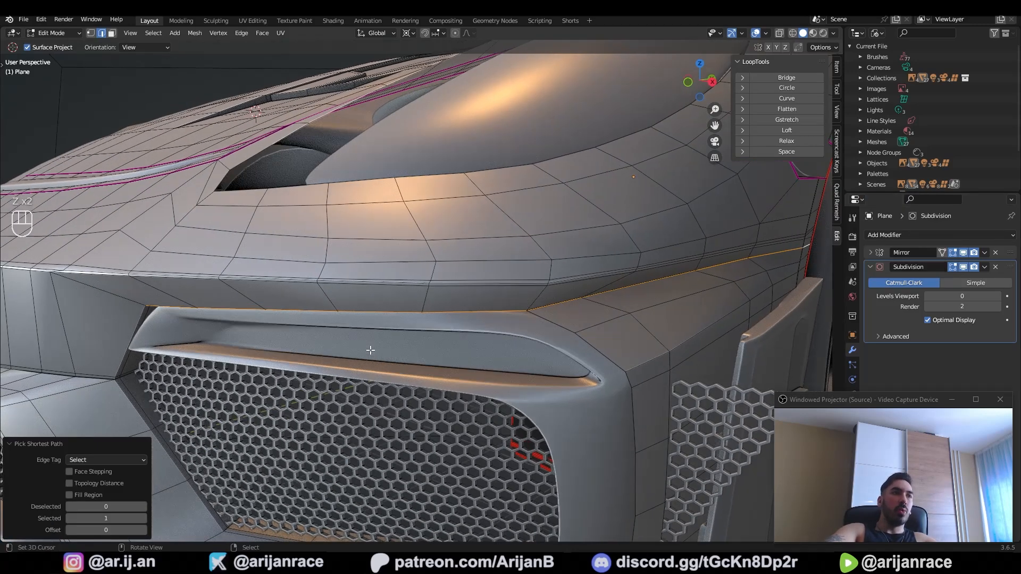
# Step: Evenly distribute the edge run bordering the top of the side intake using LoopTools Space
pyautogui.moveTo(369, 351); pyautogui.dragTo(490, 315, button='middle')
pyautogui.press('w')
pyautogui.moveTo(660, 202)
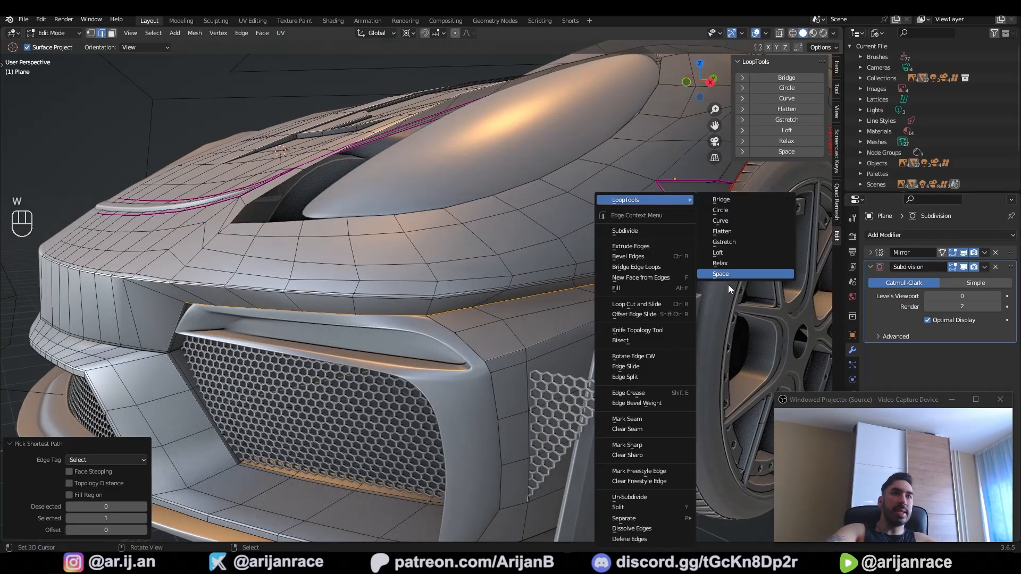
pyautogui.click(729, 276)
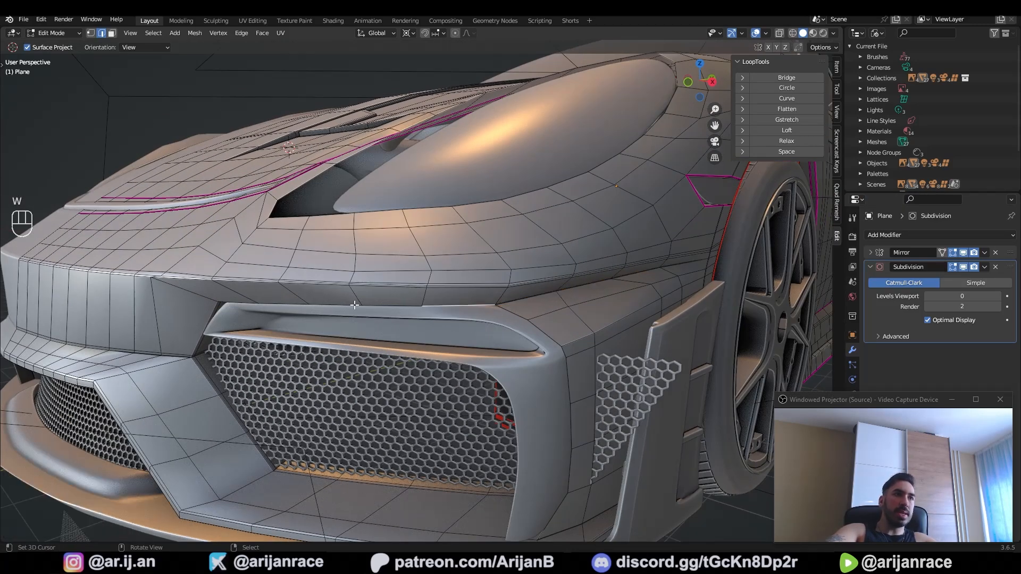
# Step: Select the bumper edge run starting near the intake's inner corner, space it evenly with LoopTools, and clear the selection
pyautogui.keyDown('ctrl'); pyautogui.rightClick(243, 303); pyautogui.keyUp('ctrl')
pyautogui.press('w')
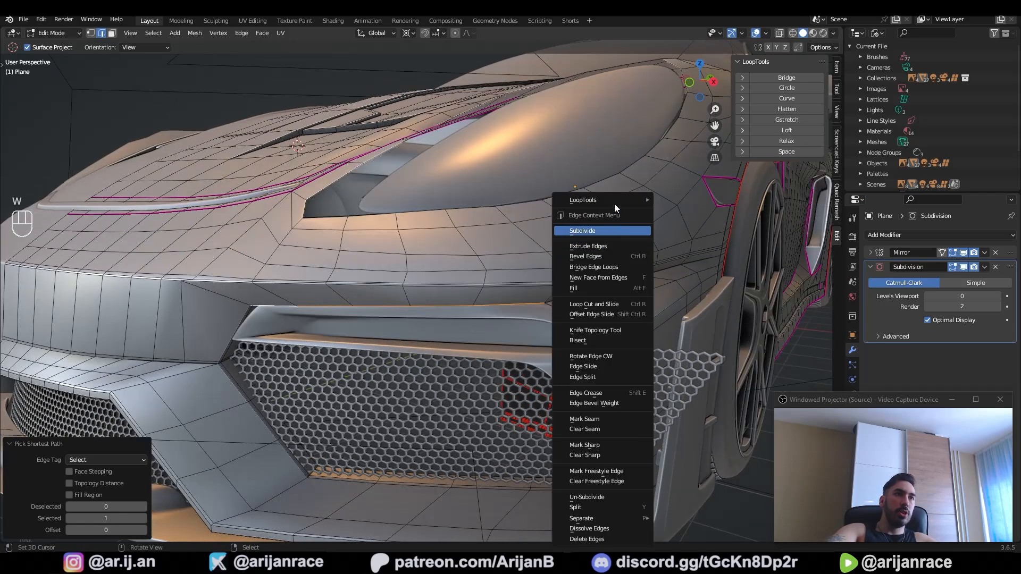
pyautogui.moveTo(617, 202)
pyautogui.click(697, 273)
pyautogui.press('a')
pyautogui.press('a')
pyautogui.press('a')
pyautogui.press('a')
# Step: Dissolve the extra edge on the front fender between the headlight and the wheel arch
pyautogui.press('1')
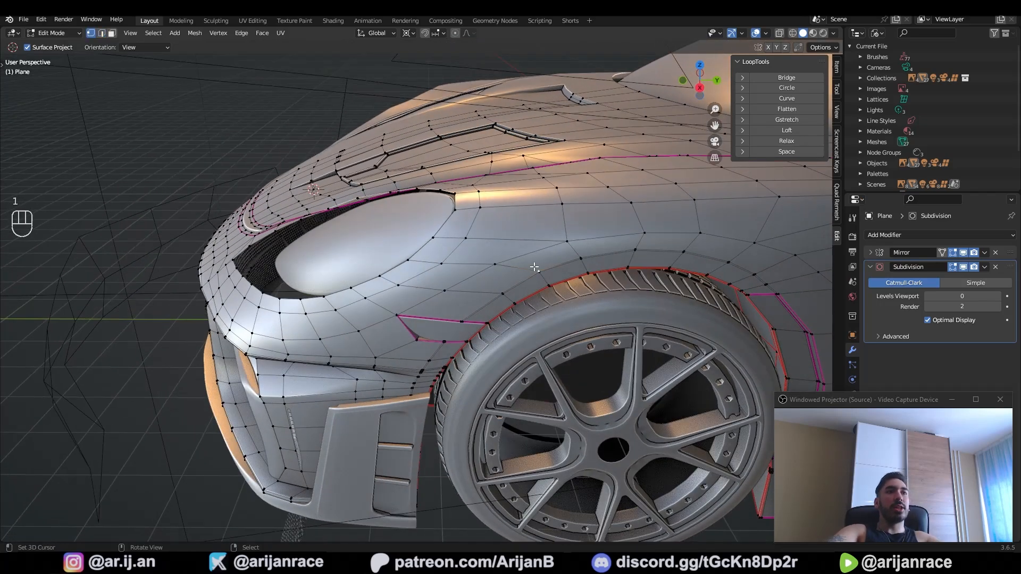
pyautogui.moveTo(534, 267); pyautogui.dragTo(501, 298, button='middle')
pyautogui.keyDown('shift'); pyautogui.rightClick(471, 237); pyautogui.keyUp('shift')
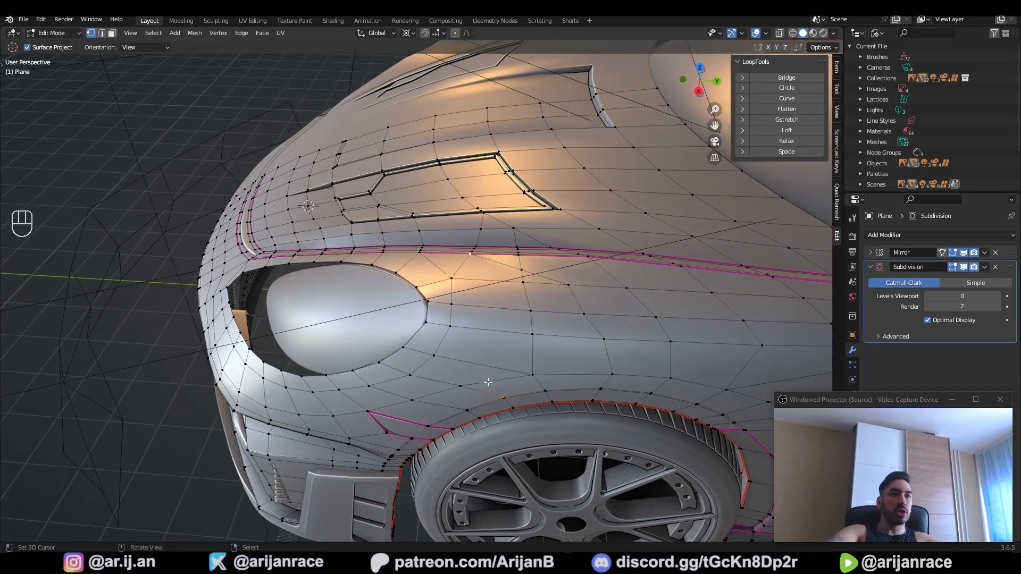
pyautogui.press('2')
pyautogui.press('x')
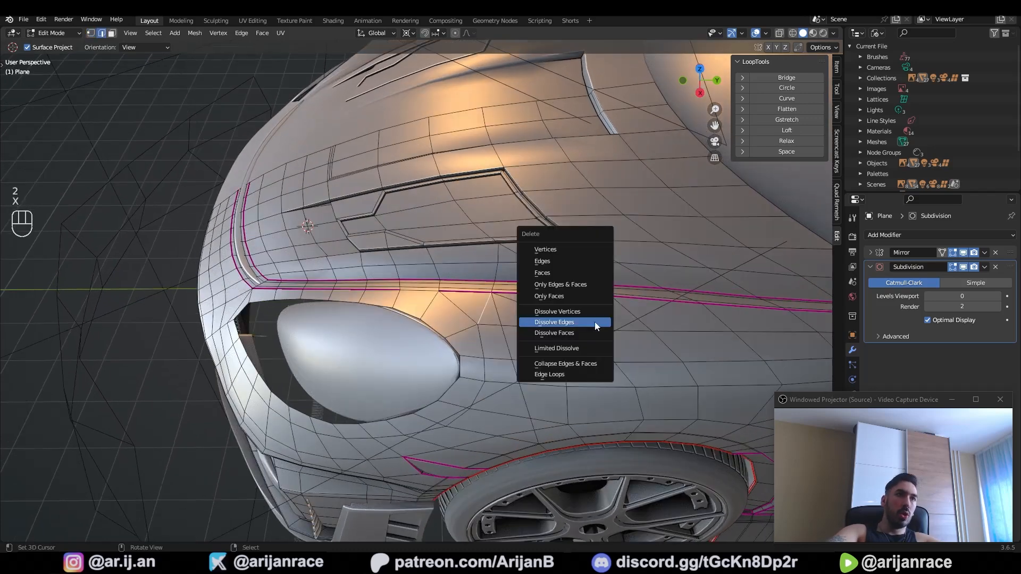
pyautogui.click(595, 321)
# Step: Slide the fender vertex above the wheel arch along its edge by a factor of about 0.336
pyautogui.press('3')
pyautogui.click(479, 307)
pyautogui.press('1')
pyautogui.click(536, 323)
pyautogui.press('g')
pyautogui.press('g')
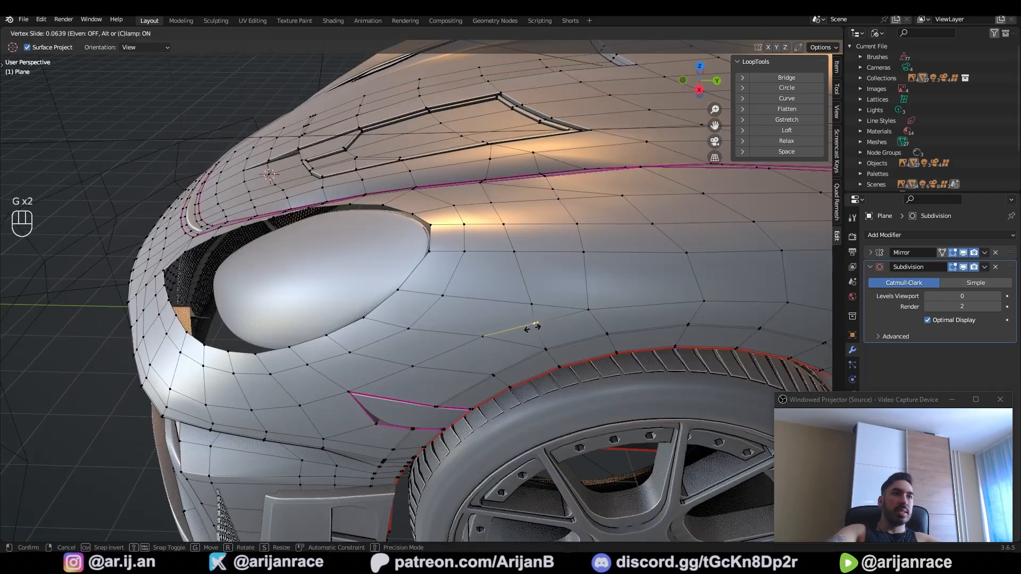
pyautogui.click(516, 332)
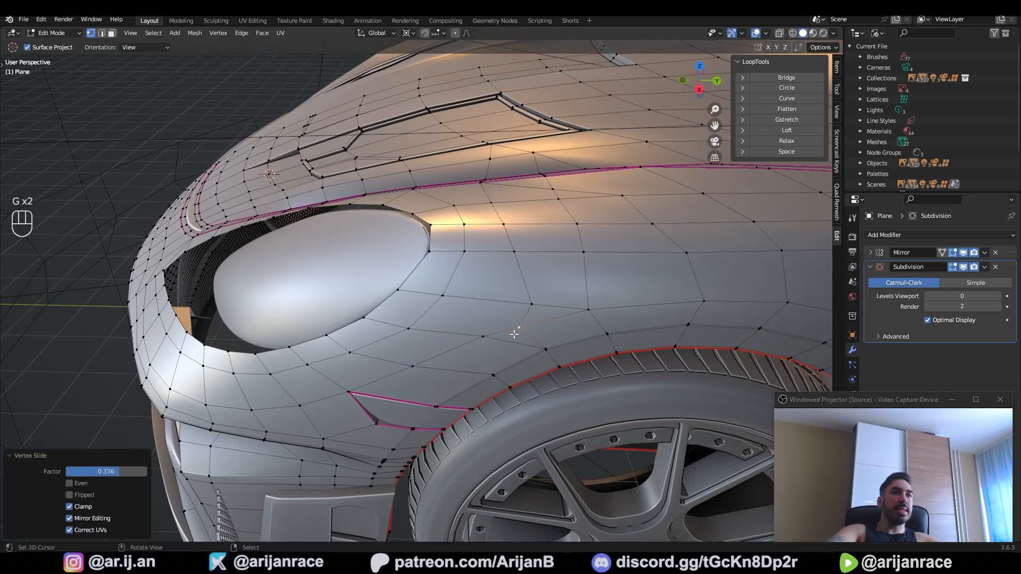
# Step: Slide the neighbouring fender vertex along its edge and merge overlapping vertices by distance
pyautogui.click(483, 337)
pyautogui.press('g')
pyautogui.press('g')
pyautogui.click(534, 335)
pyautogui.hotkey('shift', 'w')
pyautogui.press('g')
# Step: Slide the edge behind the headlight, just below the fender crease, by a factor of about 0.083
pyautogui.press('2')
pyautogui.moveTo(487, 311); pyautogui.dragTo(486, 324, button='middle')
pyautogui.scroll(-2, 486, 324)
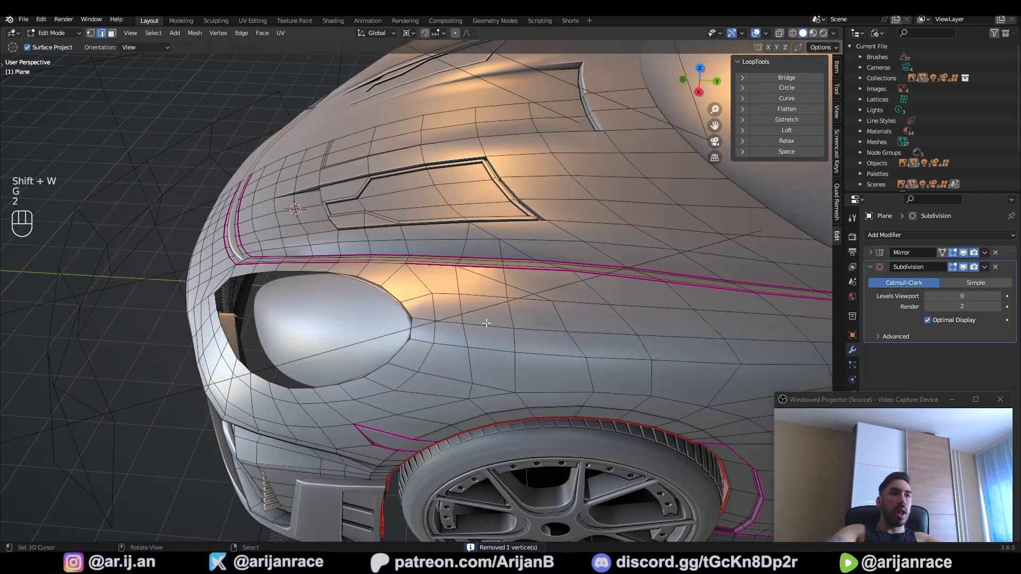
pyautogui.press('1')
pyautogui.press('2')
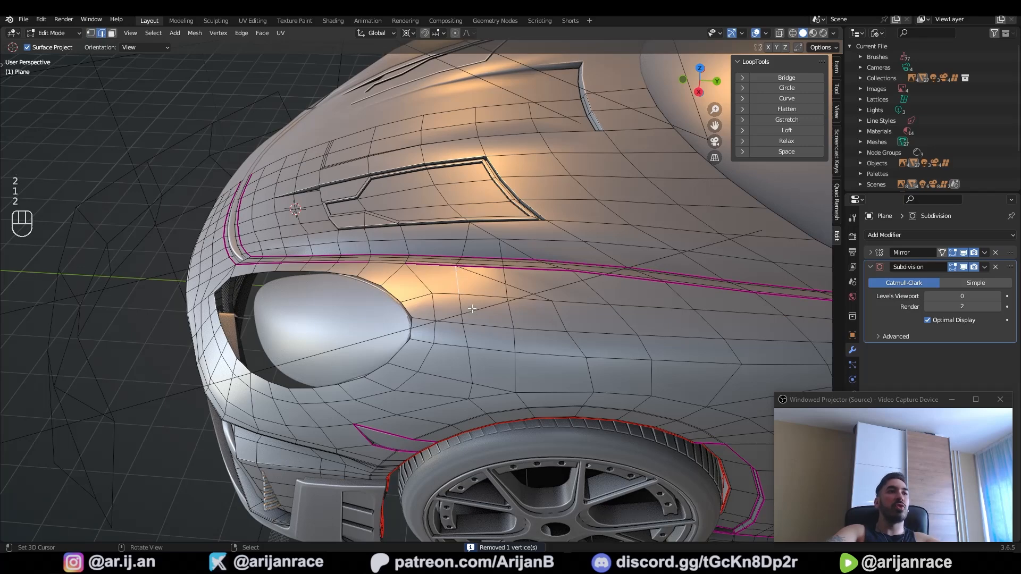
pyautogui.moveTo(484, 400); pyautogui.dragTo(477, 407, button='middle')
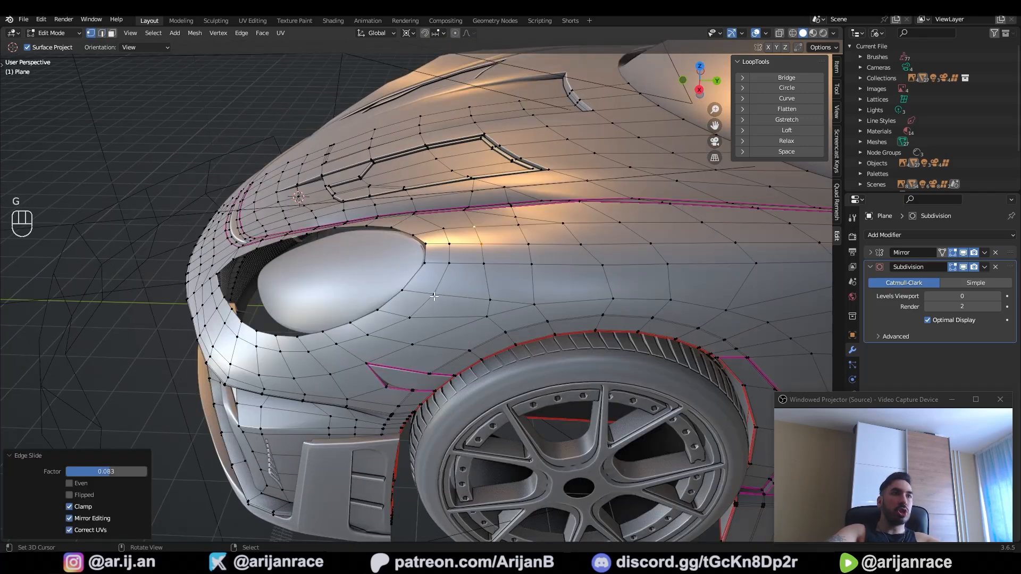
# Step: Select the two fender vertices between the headlight's rear edge and the front of the wheel arch
pyautogui.rightClick(434, 297)
pyautogui.keyDown('shift'); pyautogui.rightClick(451, 335); pyautogui.keyUp('shift')
pyautogui.scroll(2, 451, 335)
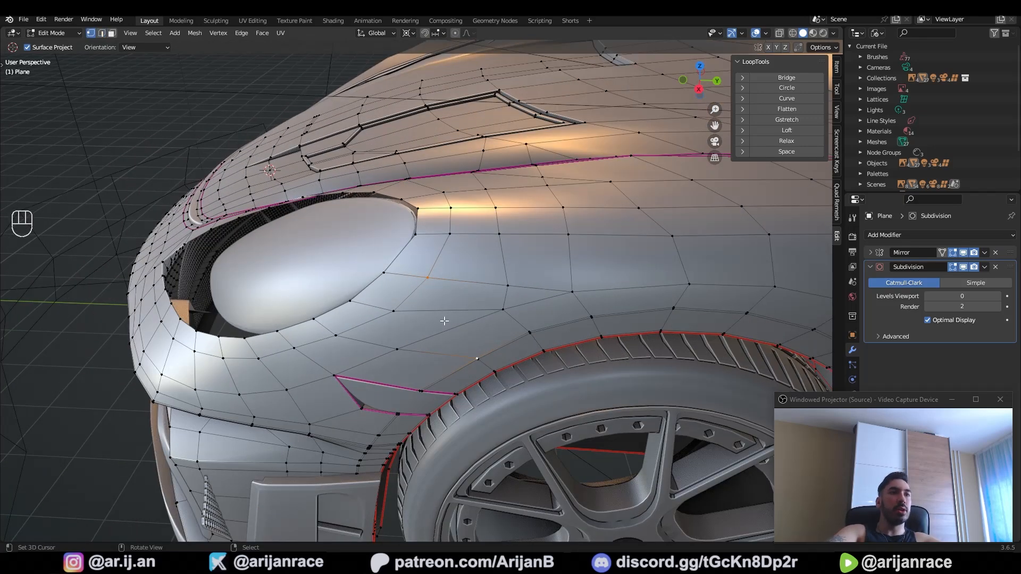
pyautogui.press('3')
pyautogui.rightClick(397, 330)
pyautogui.press('1')
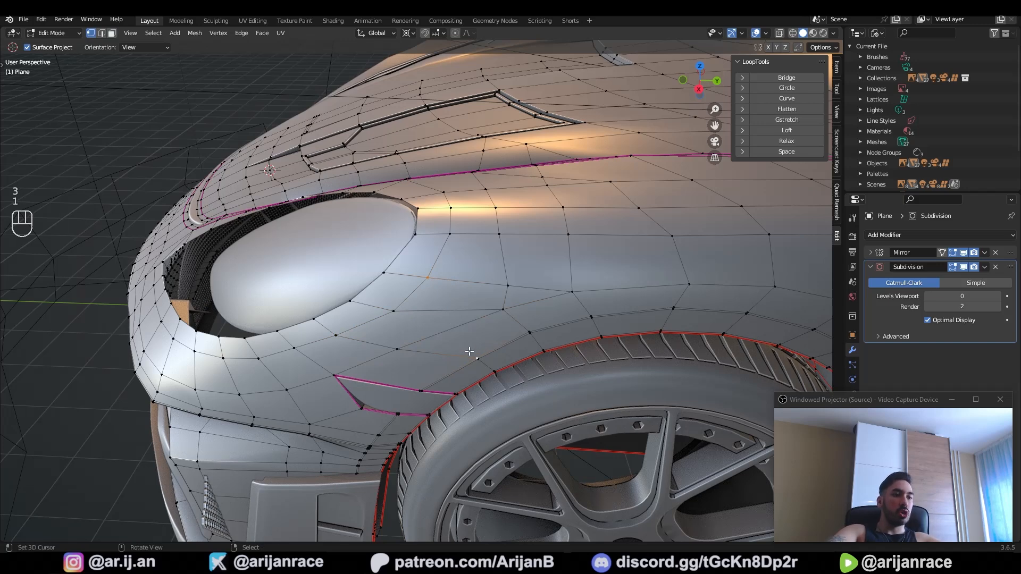
# Step: Undo the recent vertex slides and merge on the fender, and dissolve the extra edge above the wheel arch
pyautogui.hotkey('ctrl', 'z')
pyautogui.hotkey('ctrl', 'z')
pyautogui.hotkey('ctrl', 'z')
pyautogui.hotkey('ctrl', 'z')
pyautogui.hotkey('ctrl', 'z')
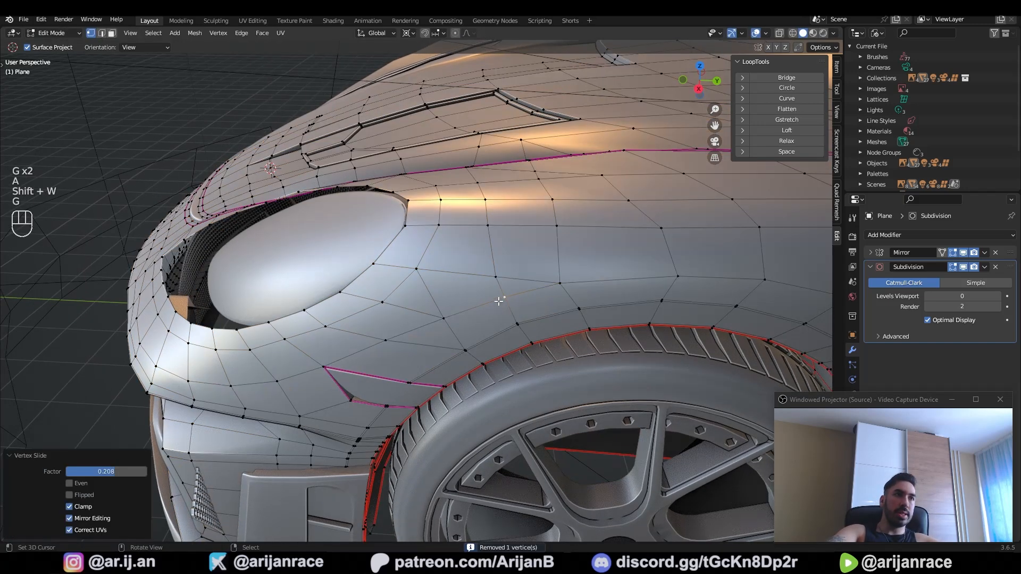
pyautogui.hotkey('ctrl', 'z')
pyautogui.press('x')
pyautogui.click(599, 306)
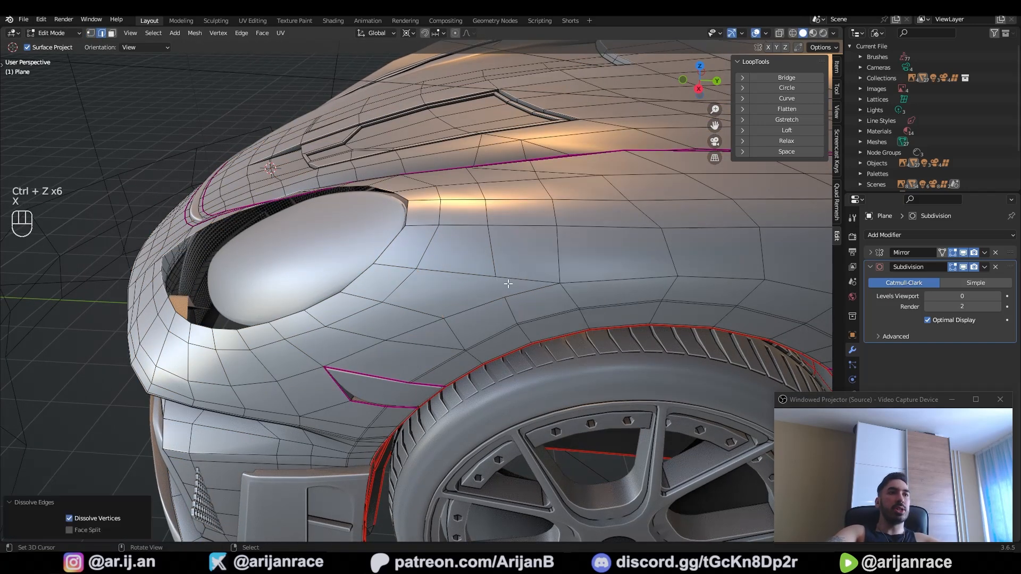
# Step: Snap the loose fender vertex onto its neighbour using the 3D cursor, and merge the whole mesh by distance at 0.0001 m
pyautogui.press('1')
pyautogui.rightClick(504, 298)
pyautogui.hotkey('shift', 's')
pyautogui.rightClick(495, 276)
pyautogui.hotkey('shift', 's')
pyautogui.press('a')
pyautogui.hotkey('shift', 'w')
pyautogui.scroll(-2, 479, 292)
pyautogui.moveTo(479, 293); pyautogui.dragTo(446, 282, button='middle')
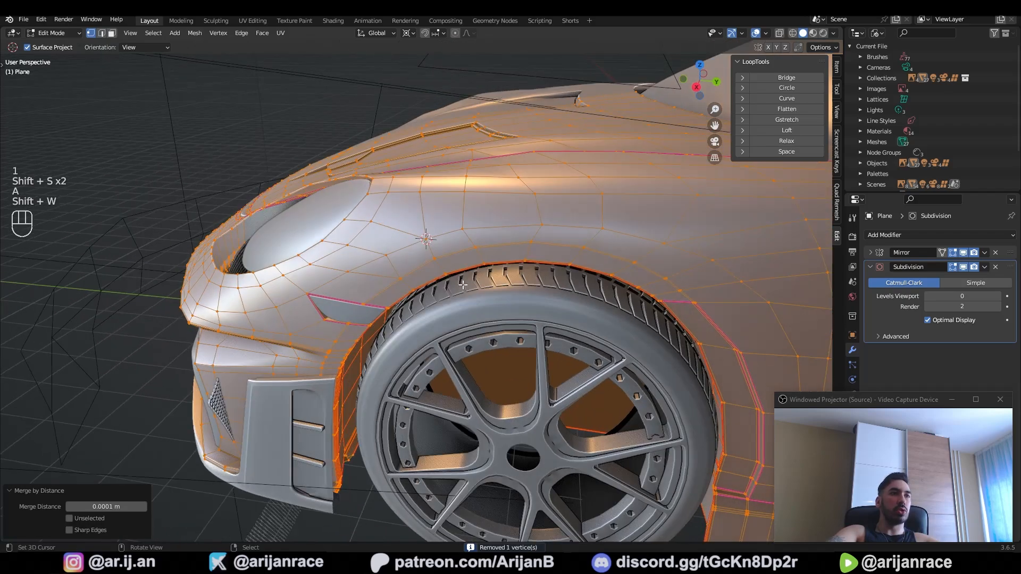
# Step: Select the two neighbouring edge runs crossing the fender from the hood crease down toward the wheel arch
pyautogui.press('2')
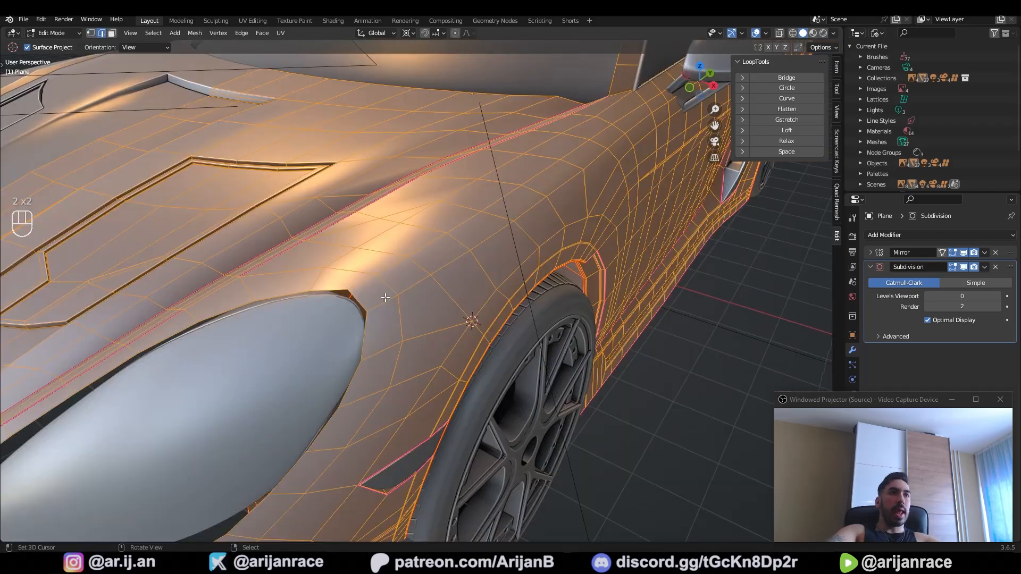
pyautogui.rightClick(383, 300)
pyautogui.keyDown('ctrl'); pyautogui.rightClick(524, 215); pyautogui.keyUp('ctrl')
pyautogui.moveTo(448, 301); pyautogui.dragTo(458, 301, button='middle')
pyautogui.press('2')
pyautogui.rightClick(352, 250)
pyautogui.keyDown('ctrl'); pyautogui.rightClick(475, 302); pyautogui.keyUp('ctrl')
pyautogui.keyDown('shift'); pyautogui.rightClick(499, 270); pyautogui.keyUp('shift')
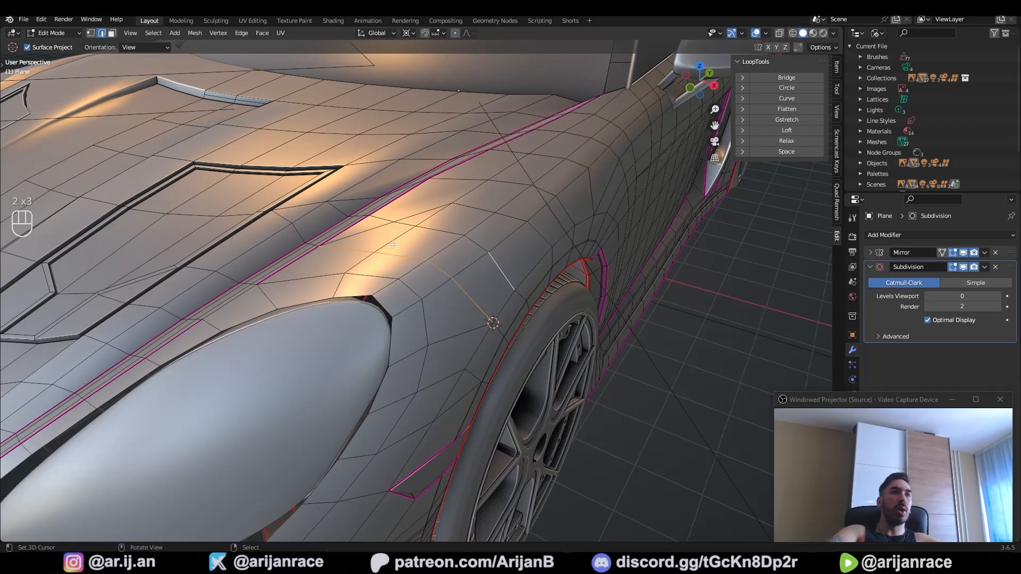
pyautogui.keyDown('ctrl'); pyautogui.rightClick(382, 217); pyautogui.keyUp('ctrl')
pyautogui.press('z')
pyautogui.moveTo(495, 264)
pyautogui.mouseDown(button='middle')
pyautogui.moveTo(413, 298)
pyautogui.moveTo(448, 314)
pyautogui.mouseUp(button='middle')
pyautogui.press('z')
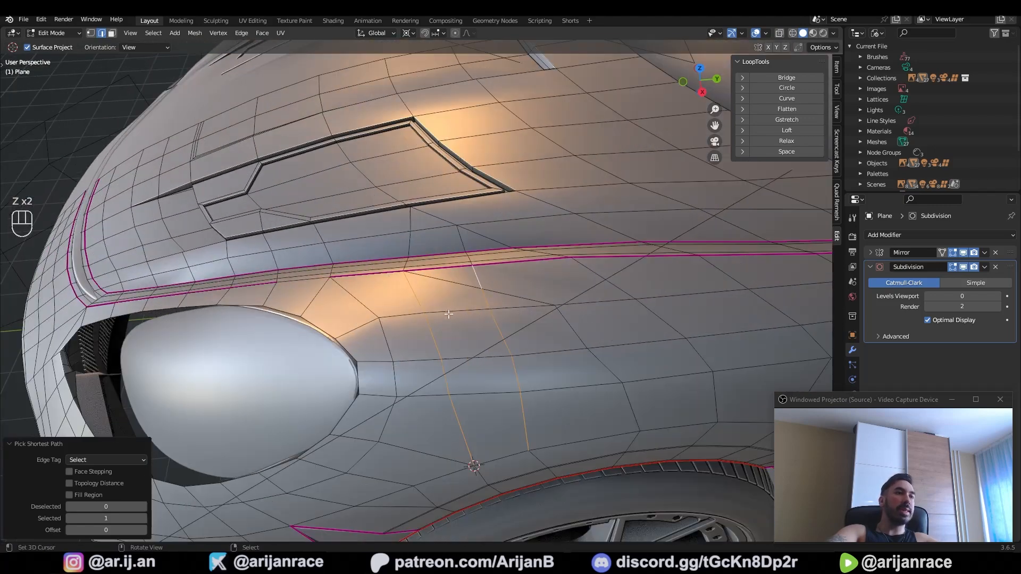
# Step: Dissolve the short edge on the upper fender just below the hood crease
pyautogui.press('x')
pyautogui.press('x')
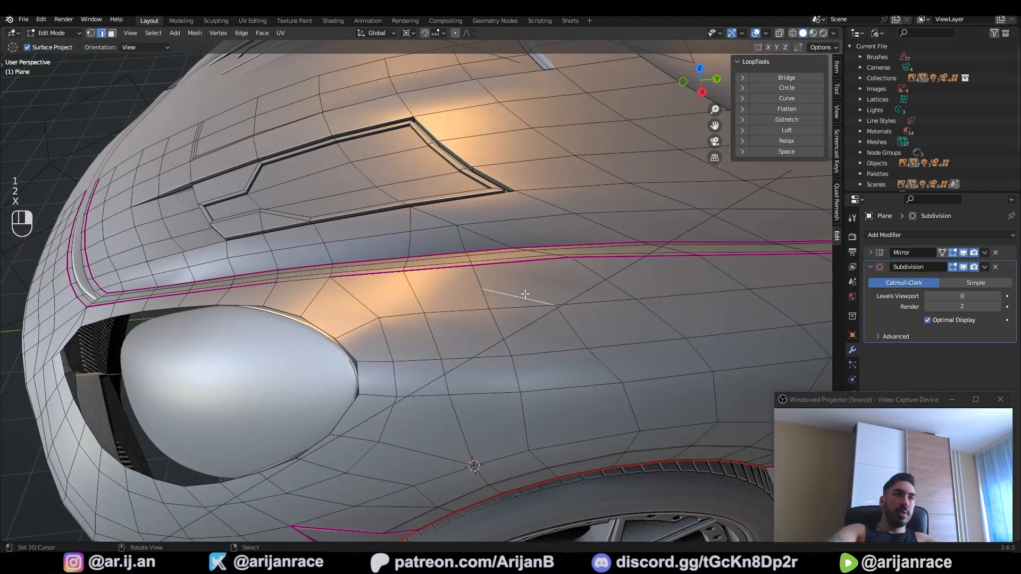
pyautogui.press('1')
# Step: Connect the vertices from the hood vent's rear corner toward the crease and dissolve the redundant neighbouring edge
pyautogui.moveTo(597, 312); pyautogui.dragTo(514, 273, button='middle')
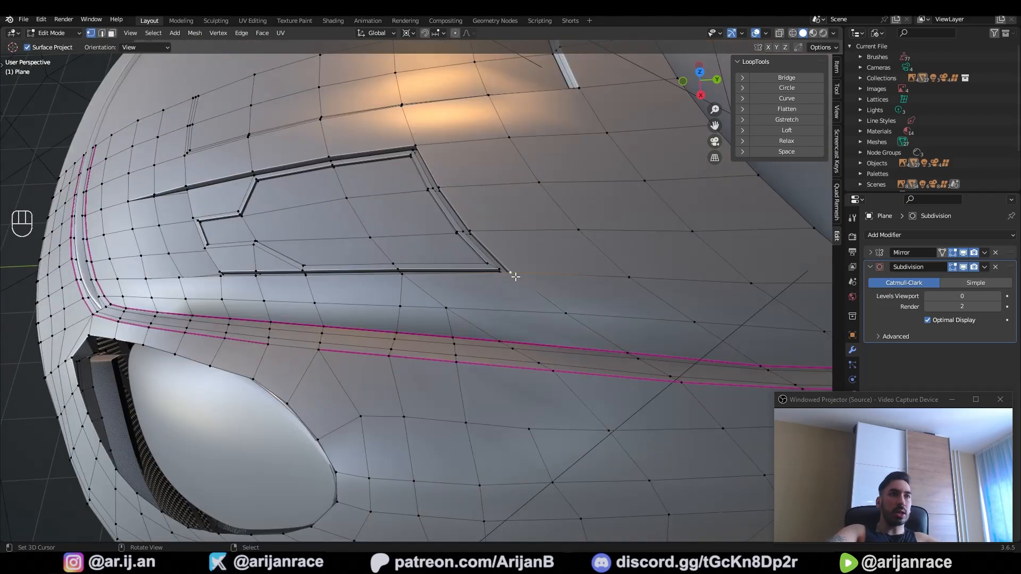
pyautogui.press('j')
pyautogui.press('2')
pyautogui.rightClick(474, 325)
pyautogui.press('x')
pyautogui.click(630, 369)
pyautogui.press('1')
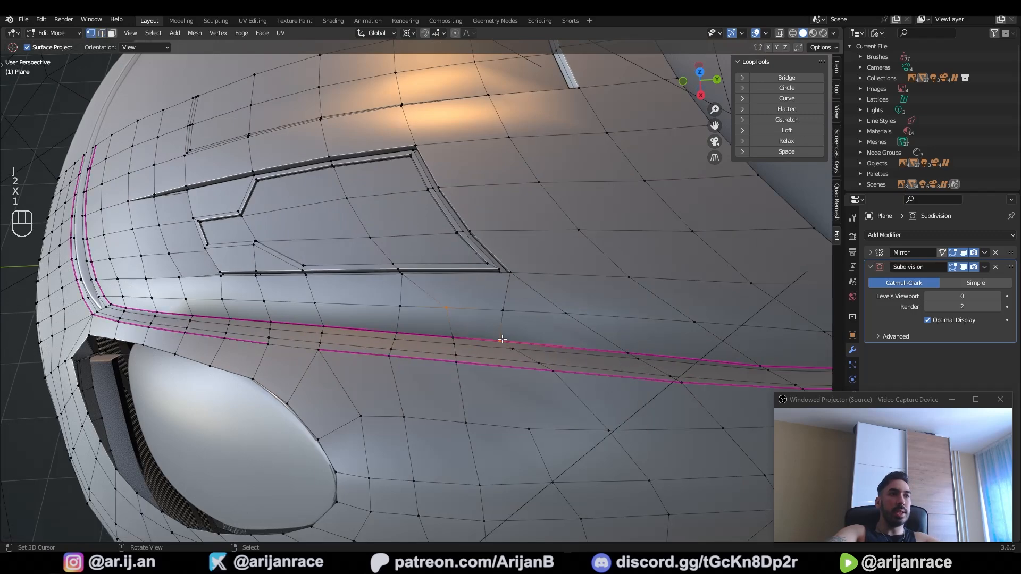
# Step: Connect the vertices across the narrow crease strip behind the hood vent's rear corner
pyautogui.keyDown('shift'); pyautogui.moveTo(563, 416); pyautogui.dragTo(522, 334, button='middle'); pyautogui.keyUp('shift')
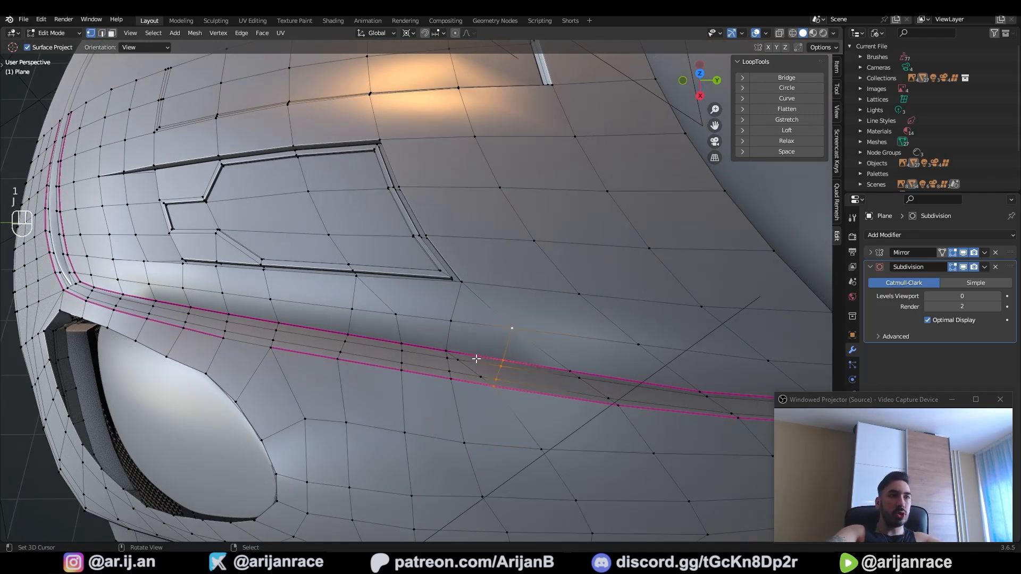
pyautogui.click(456, 359)
pyautogui.press('2')
pyautogui.rightClick(608, 352)
pyautogui.click(607, 352)
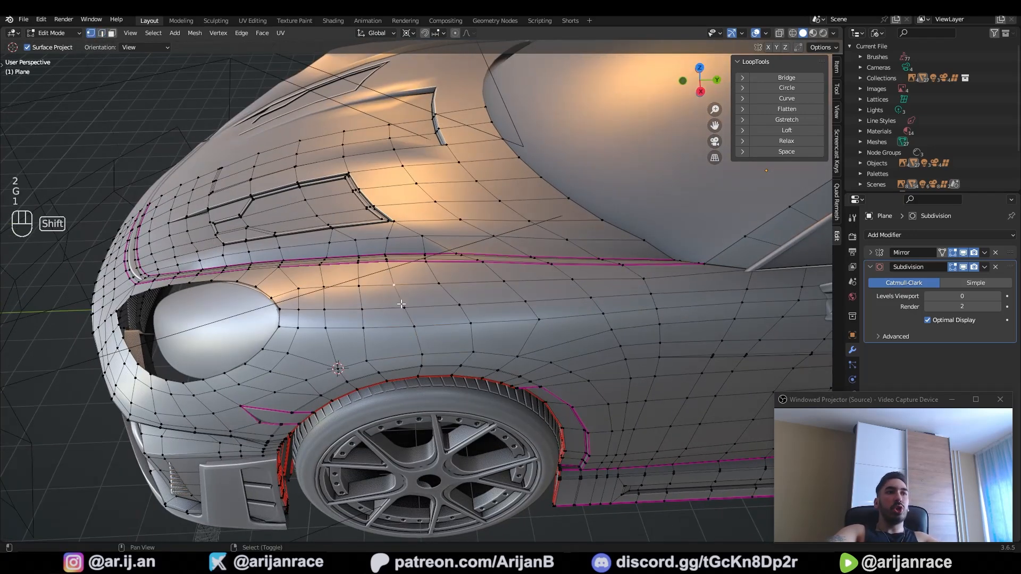
# Step: Slide the selected fender vertex above the front wheel by a factor of about -0.022
pyautogui.press('g')
pyautogui.press('g')
pyautogui.click(461, 316)
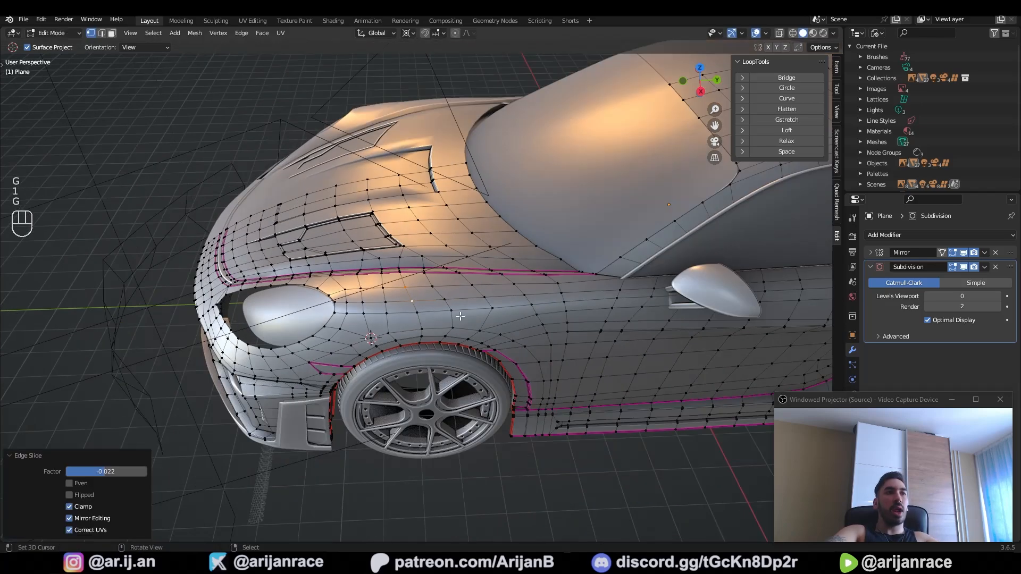
pyautogui.moveTo(461, 316); pyautogui.dragTo(458, 323, button='middle')
pyautogui.scroll(4, 477, 328)
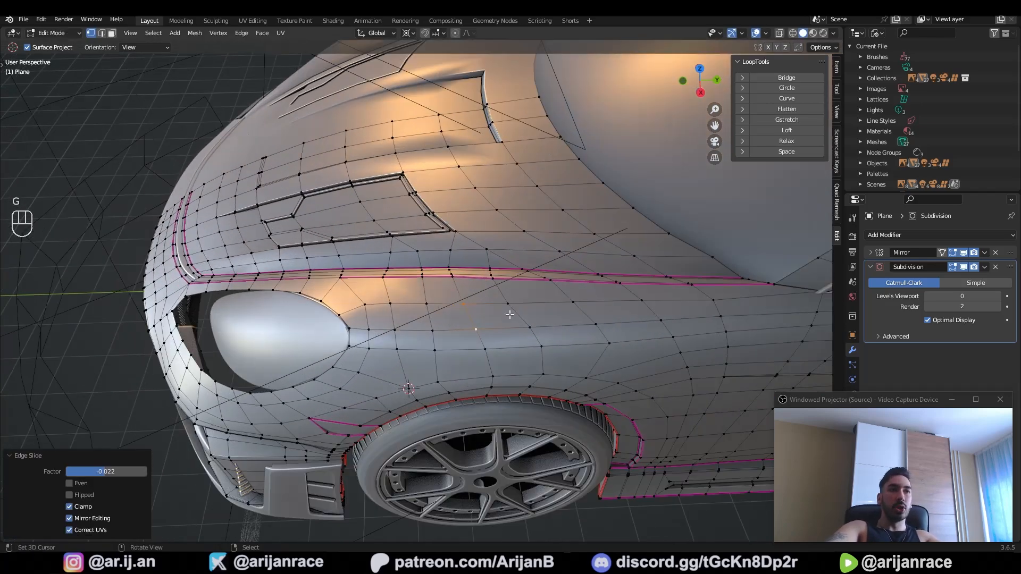
# Step: Select the edge run along the upper fender below the crease, from behind the headlight toward the windshield
pyautogui.press('2')
pyautogui.moveTo(381, 254); pyautogui.dragTo(303, 299, button='middle')
pyautogui.scroll(2, 359, 296)
pyautogui.press('2')
pyautogui.keyDown('ctrl'); pyautogui.click(568, 287); pyautogui.keyUp('ctrl')
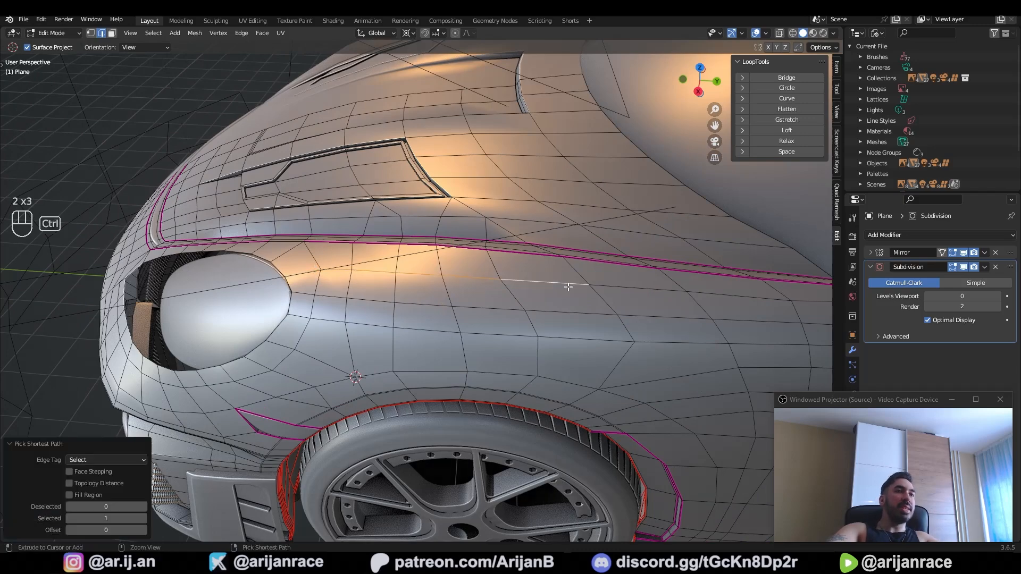
# Step: Connect the fender vertices behind the top of the wheel arch and dissolve the adjoining redundant edge
pyautogui.moveTo(603, 373); pyautogui.dragTo(464, 284, button='middle')
pyautogui.press('1')
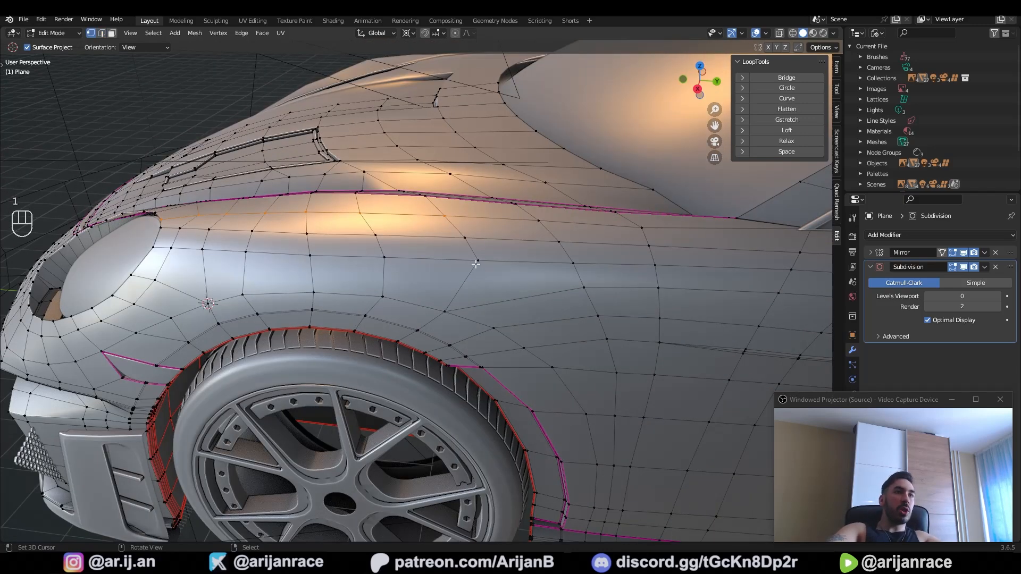
pyautogui.press('j')
pyautogui.press('2')
pyautogui.rightClick(474, 305)
pyautogui.press('x')
pyautogui.press('x')
pyautogui.click(577, 328)
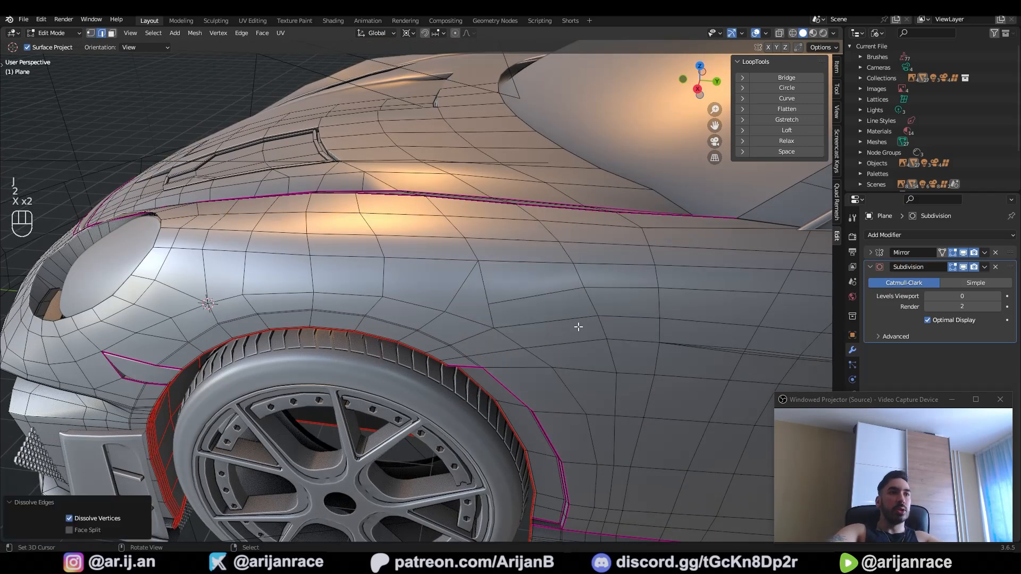
# Step: Snap the fender vertex behind the wheel arch to the 3D cursor and merge overlapping vertices by distance
pyautogui.press('1')
pyautogui.hotkey('ctrl', 'z')
pyautogui.hotkey('shift', 's')
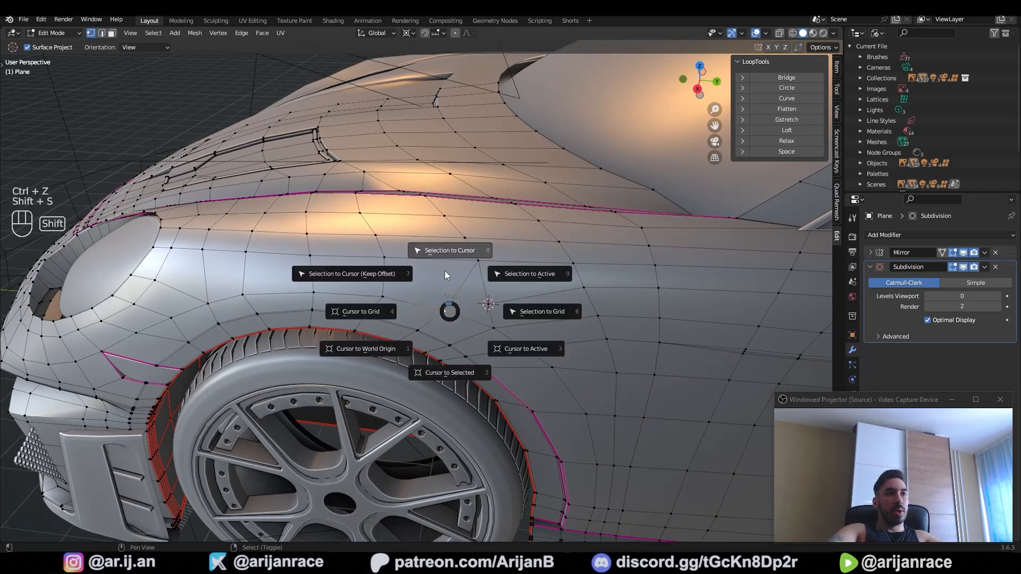
pyautogui.click(444, 271)
pyautogui.press('a')
pyautogui.hotkey('shift', 'w')
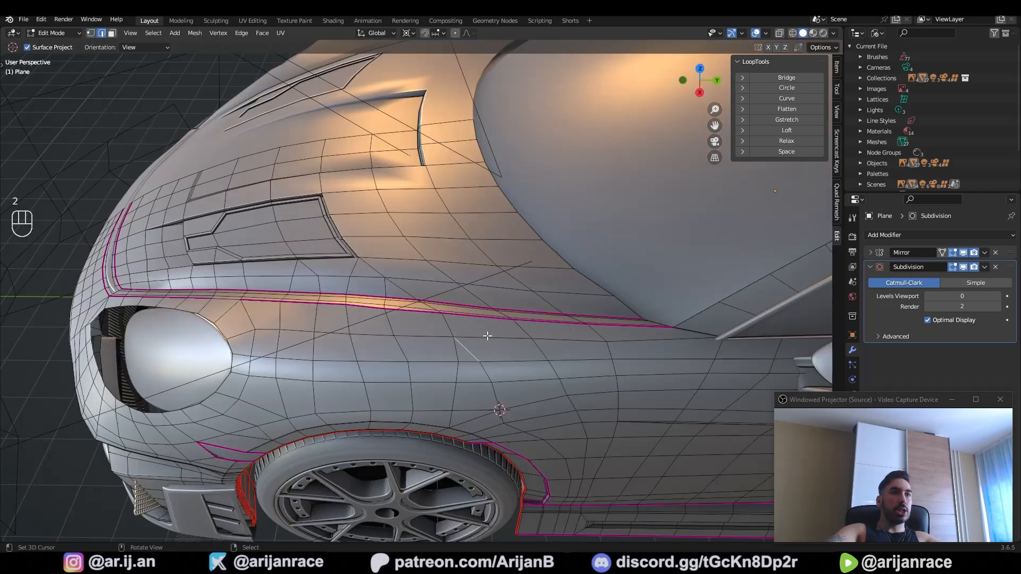
# Step: Dissolve the short diagonal edge below the fender crease and slide the adjacent edge run by a factor of about -0.284
pyautogui.press('x')
pyautogui.click(528, 350)
pyautogui.press('1')
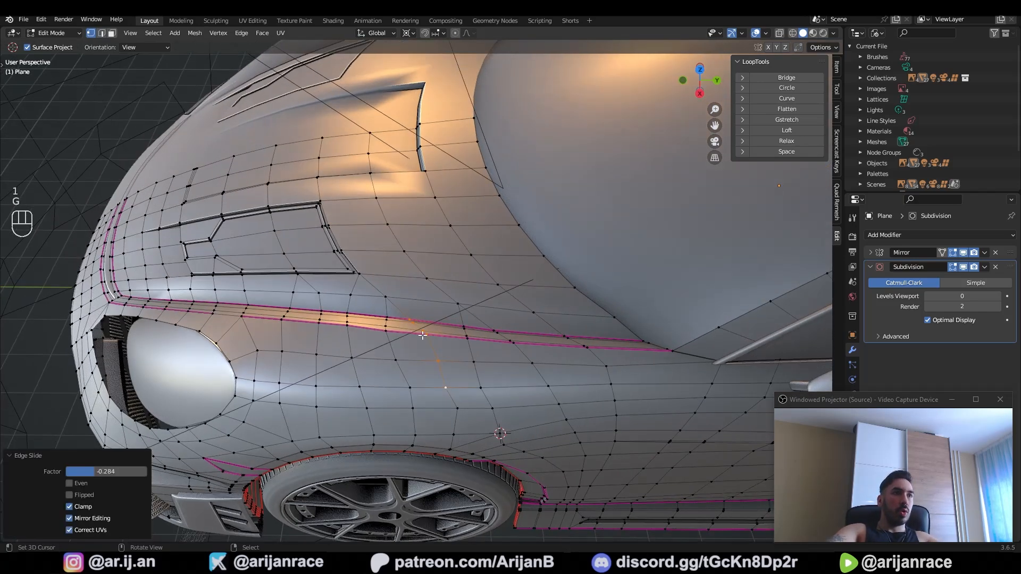
pyautogui.scroll(3, 373, 294)
pyautogui.press('g')
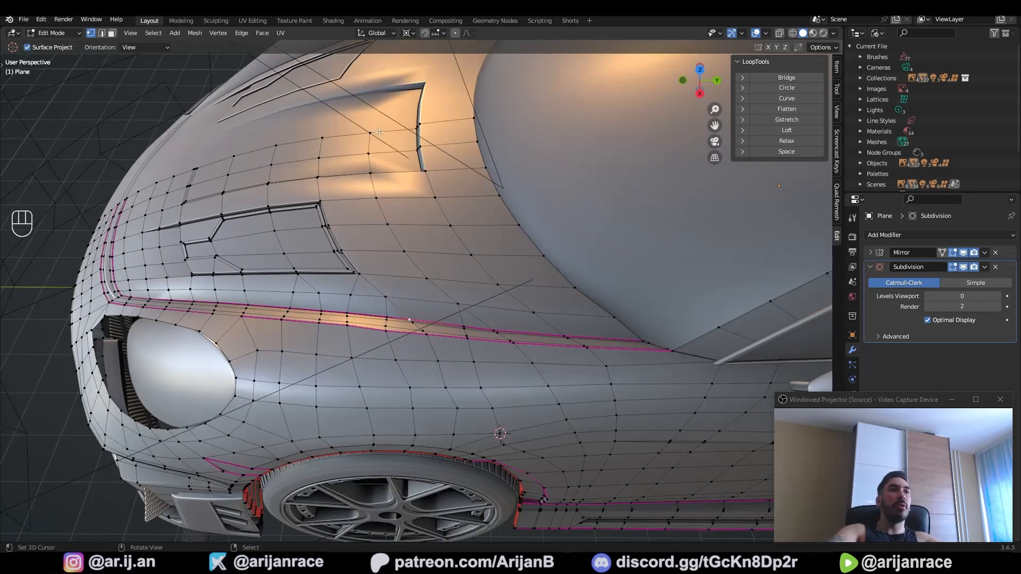
# Step: Slide the hood edge run between the rear vent and the fender crease by a factor of about -0.38
pyautogui.keyDown('ctrl'); pyautogui.click(436, 285); pyautogui.keyUp('ctrl')
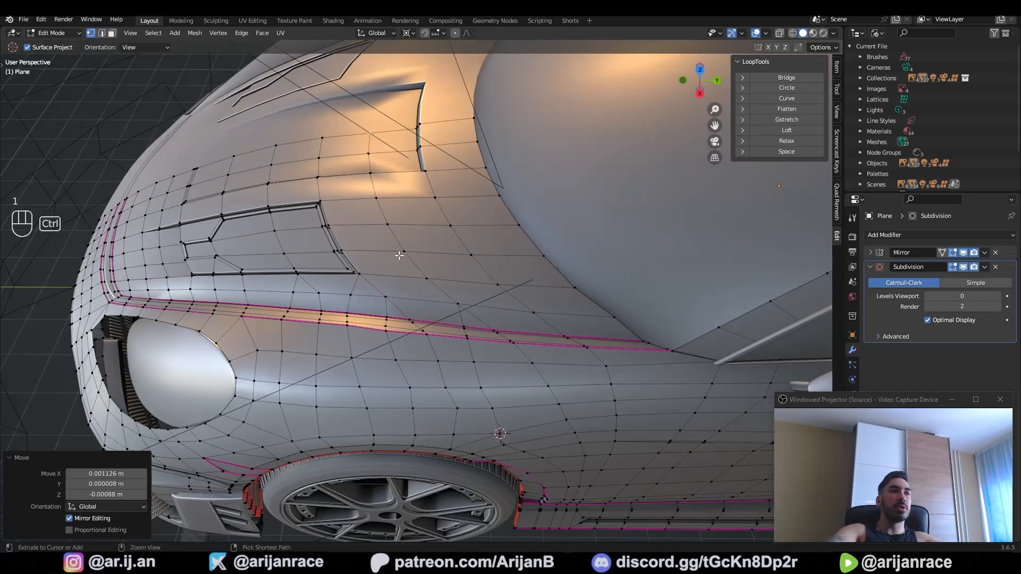
pyautogui.moveTo(438, 234); pyautogui.dragTo(452, 250, button='middle')
pyautogui.press('g')
pyautogui.press('g')
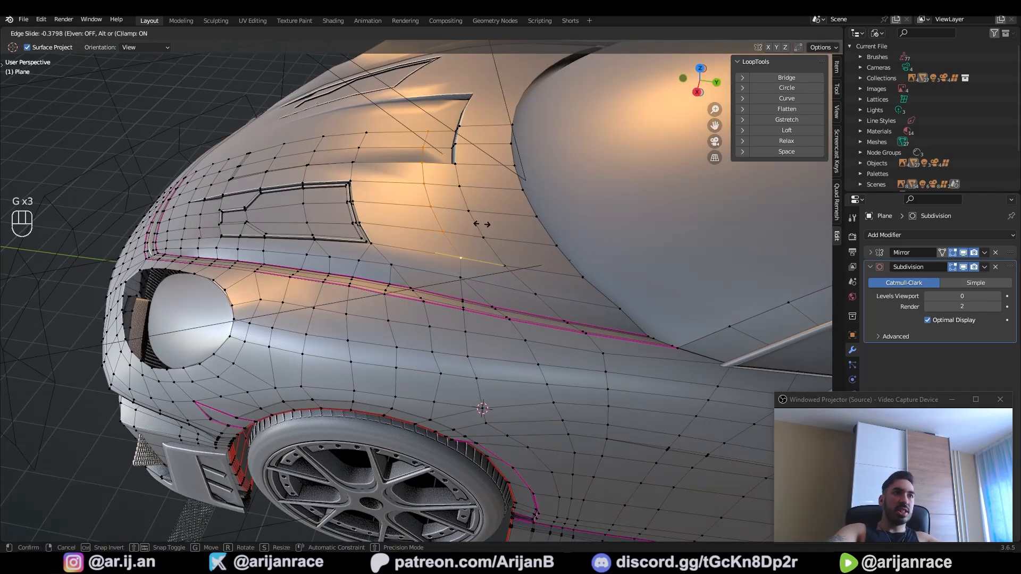
pyautogui.click(480, 225)
# Step: Slide progressively shorter parts of the hood edge run behind the vent to even out its spacing, ending with a factor of about -0.176
pyautogui.keyDown('shift'); pyautogui.rightClick(434, 131); pyautogui.keyUp('shift')
pyautogui.press('g')
pyautogui.press('g')
pyautogui.click(488, 251)
pyautogui.keyDown('shift'); pyautogui.rightClick(458, 234); pyautogui.keyUp('shift')
pyautogui.press('g')
pyautogui.press('g')
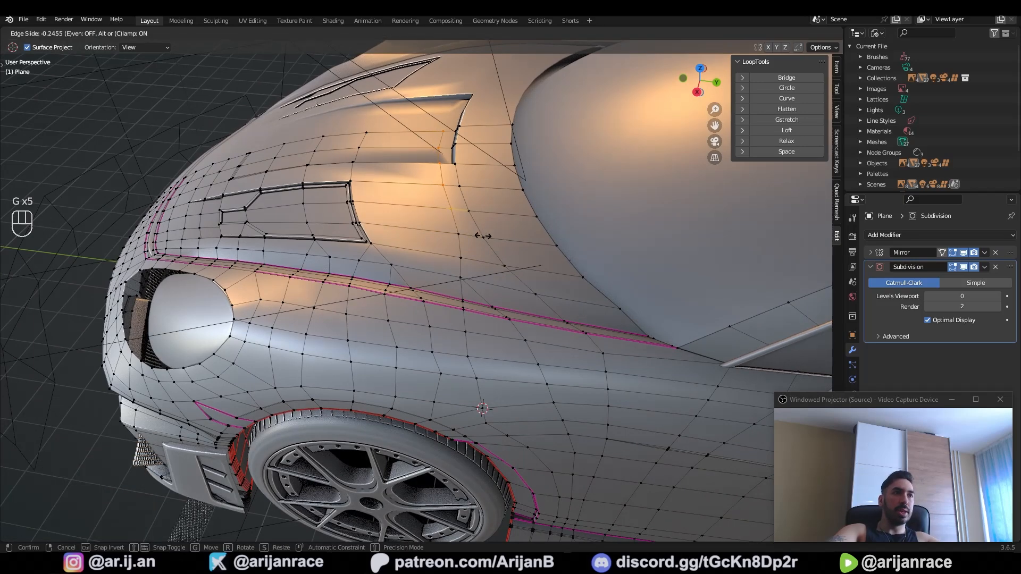
pyautogui.click(487, 235)
pyautogui.keyDown('shift'); pyautogui.rightClick(455, 210); pyautogui.keyUp('shift')
pyautogui.press('g')
pyautogui.click(452, 229)
# Step: Add one centred loop cut across the hood and upper fender behind the hood vent
pyautogui.hotkey('ctrl', 'r')
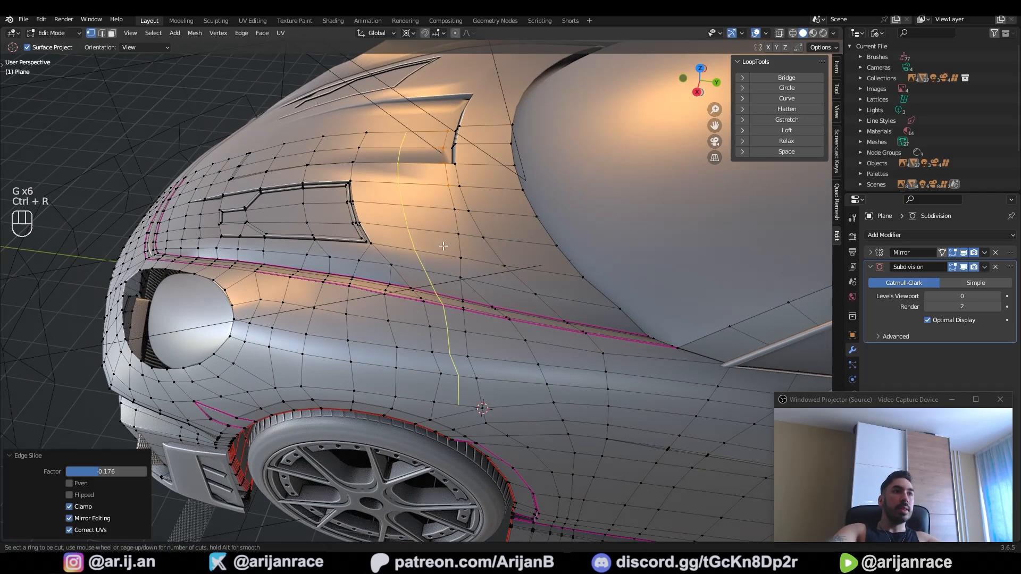
pyautogui.click(424, 224)
pyautogui.rightClick(425, 224)
# Step: Slide the new loop's fender portion by a factor of 1 onto the adjacent forward run and merge overlapping vertices by distance
pyautogui.press('1')
pyautogui.scroll(2, 440, 292)
pyautogui.moveTo(422, 300); pyautogui.dragTo(425, 297, button='middle')
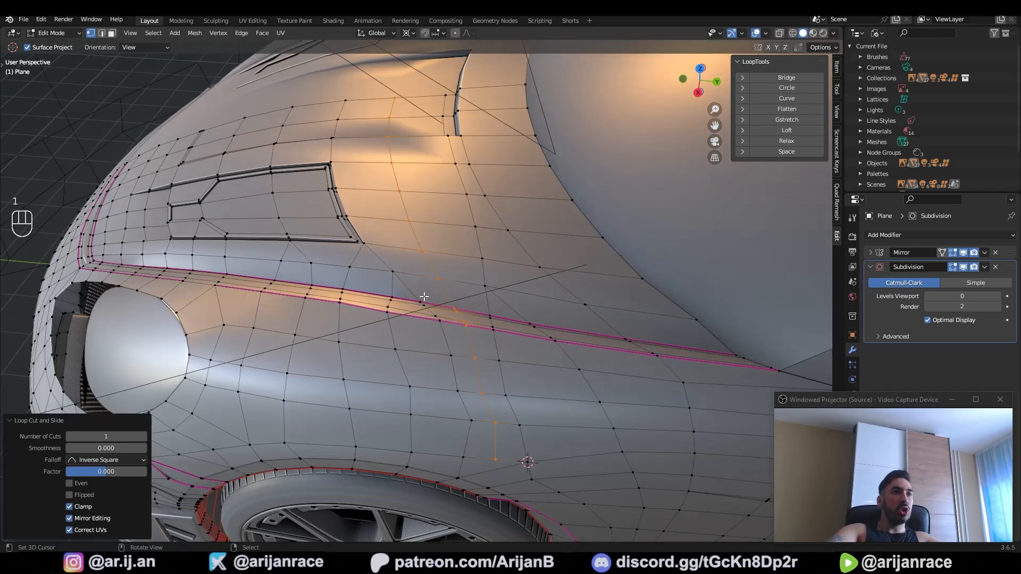
pyautogui.rightClick(454, 309)
pyautogui.keyDown('ctrl'); pyautogui.rightClick(496, 456); pyautogui.keyUp('ctrl')
pyautogui.press('g')
pyautogui.press('g')
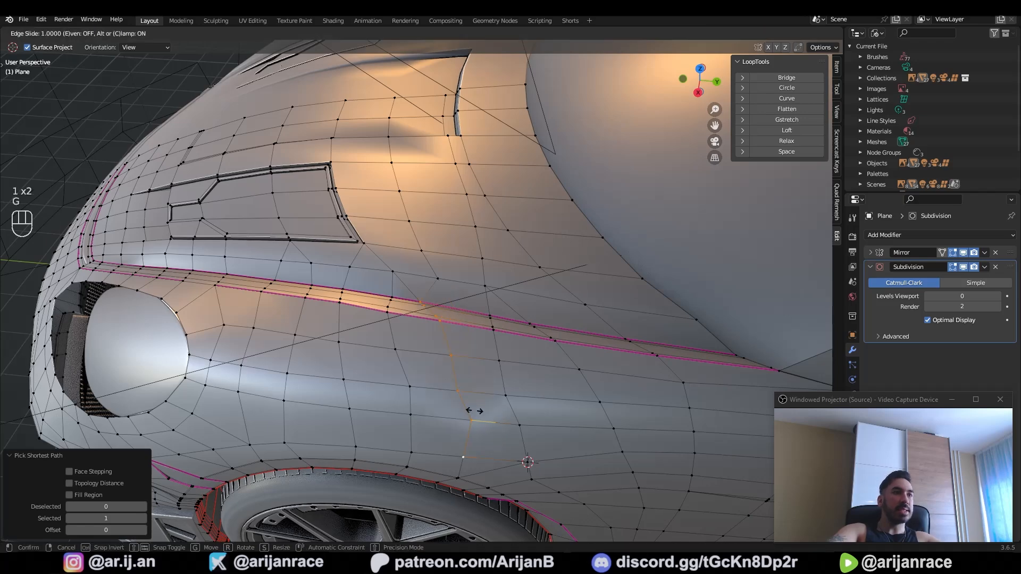
pyautogui.click(474, 410)
pyautogui.press('a')
pyautogui.hotkey('shift', 'w')
# Step: Dissolve the edge loop along the fender crease and slide the new hood edge run by a factor of about -0.469
pyautogui.press('2')
pyautogui.keyDown('alt'); pyautogui.rightClick(607, 342); pyautogui.keyUp('alt')
pyautogui.press('x')
pyautogui.press('1')
pyautogui.scroll(-1, 585, 350)
pyautogui.rightClick(435, 280)
pyautogui.keyDown('ctrl'); pyautogui.rightClick(399, 131); pyautogui.keyUp('ctrl')
pyautogui.press('g')
pyautogui.press('g')
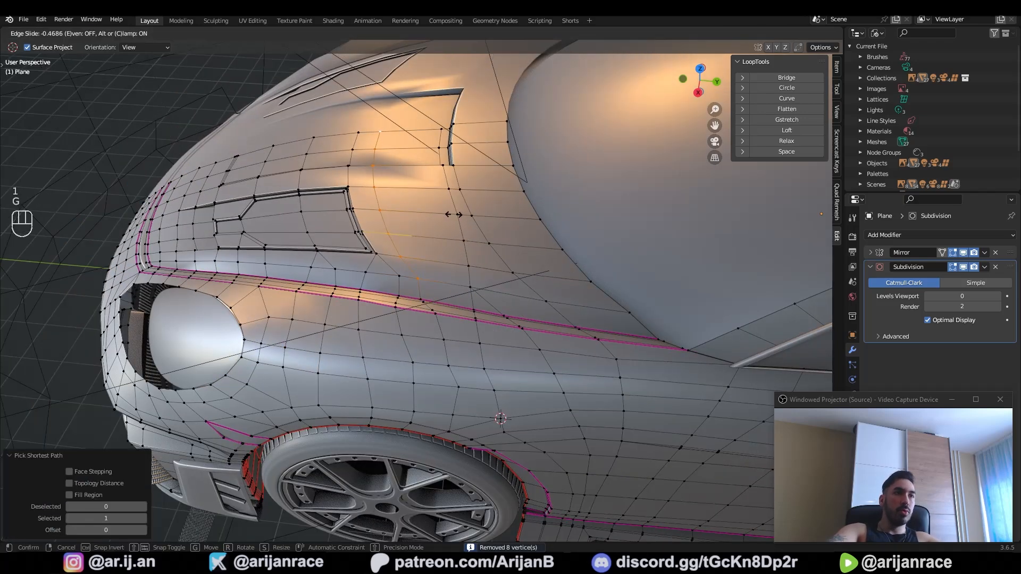
pyautogui.click(456, 215)
# Step: Examine the face loops around the headlight and the front wheel arch to check the edge flow
pyautogui.press('3')
pyautogui.press('3')
pyautogui.moveTo(461, 327); pyautogui.dragTo(468, 298, button='middle')
pyautogui.keyDown('alt'); pyautogui.rightClick(572, 305); pyautogui.keyUp('alt')
pyautogui.moveTo(531, 306); pyautogui.dragTo(580, 308, button='middle')
pyautogui.keyDown('alt'); pyautogui.rightClick(430, 307); pyautogui.keyUp('alt')
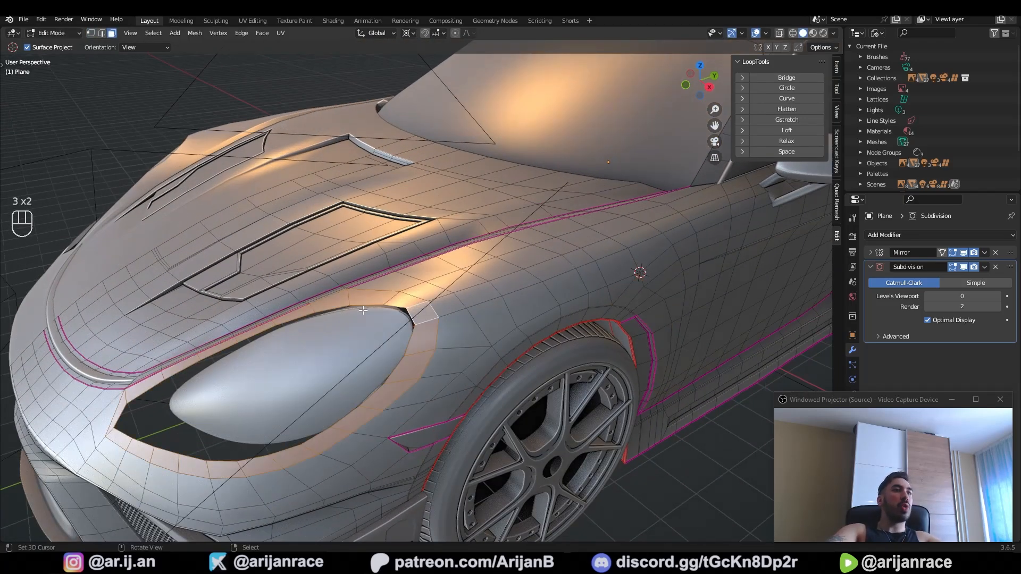
pyautogui.moveTo(389, 333); pyautogui.dragTo(406, 336, button='middle')
pyautogui.press('3')
pyautogui.moveTo(613, 346); pyautogui.dragTo(273, 428, button='middle')
pyautogui.scroll(2, 537, 346)
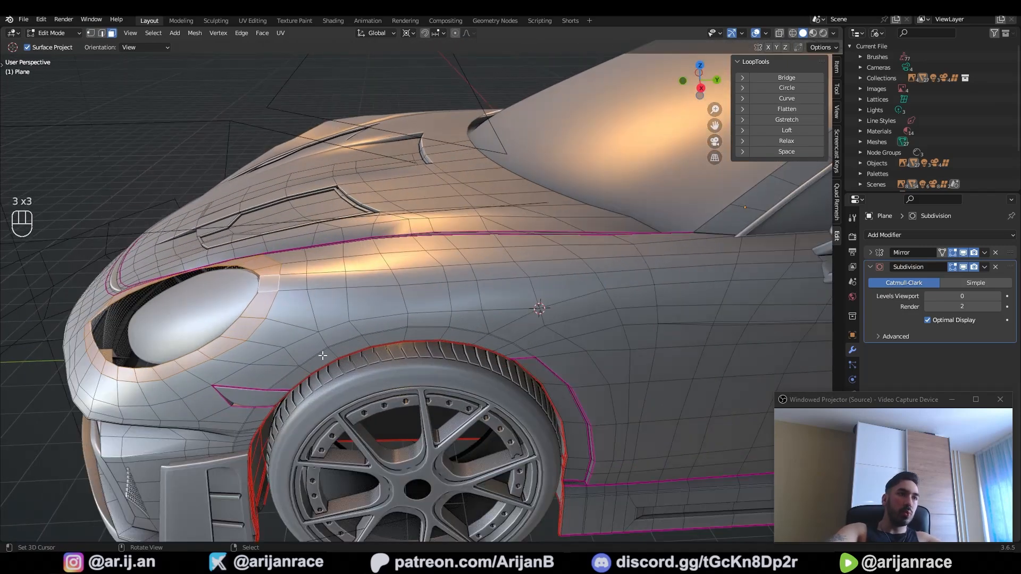
pyautogui.keyDown('alt'); pyautogui.rightClick(341, 336); pyautogui.keyUp('alt')
pyautogui.keyDown('alt'); pyautogui.keyDown('shift'); pyautogui.rightClick(541, 341); pyautogui.keyUp('shift'); pyautogui.keyUp('alt')
pyautogui.scroll(-3, 540, 340)
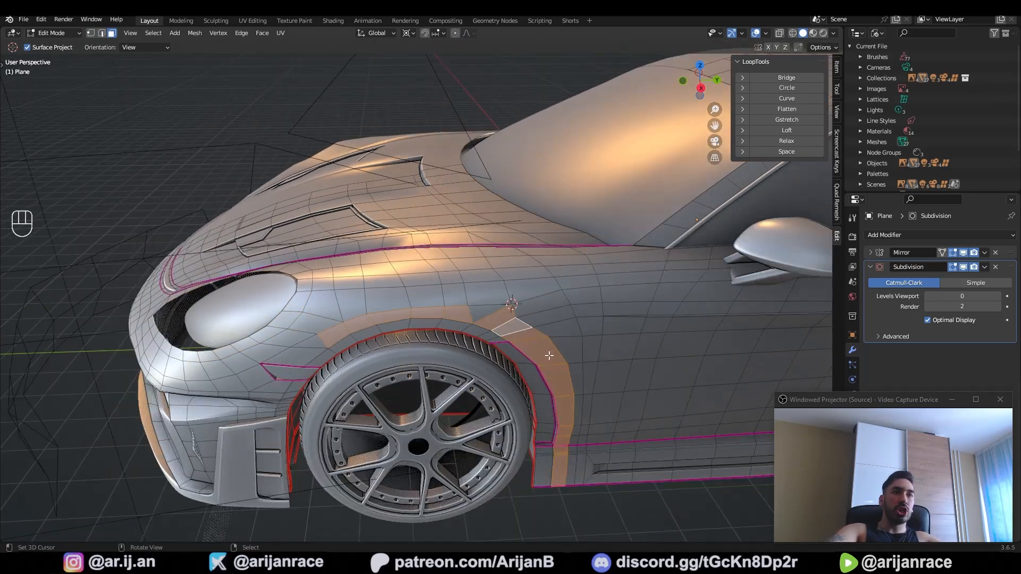
pyautogui.moveTo(467, 335); pyautogui.dragTo(459, 325, button='middle')
# Step: Try to move the fender vertex above the rear of the wheel arch and merge overlapping vertices by distance
pyautogui.scroll(5, 458, 326)
pyautogui.press('1')
pyautogui.rightClick(481, 285)
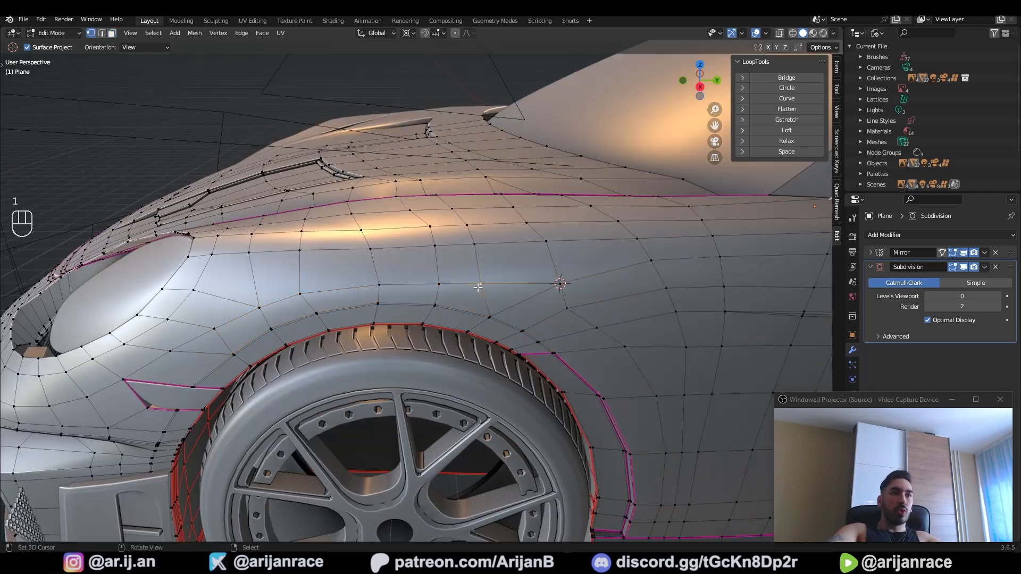
pyautogui.press('g')
pyautogui.press('g')
pyautogui.rightClick(556, 289)
pyautogui.press('g')
pyautogui.click(477, 294)
pyautogui.press('a')
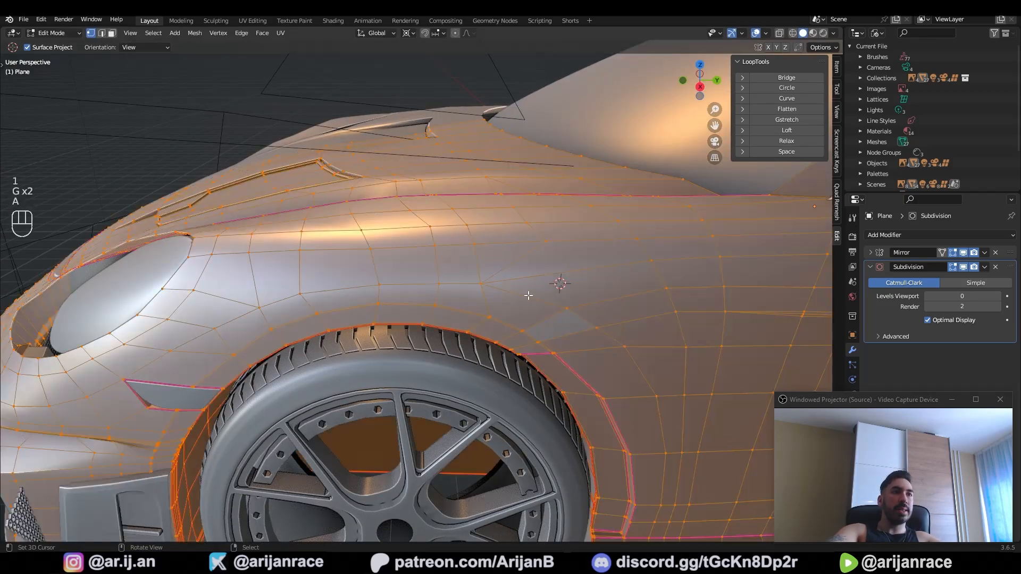
pyautogui.hotkey('shift', 'w')
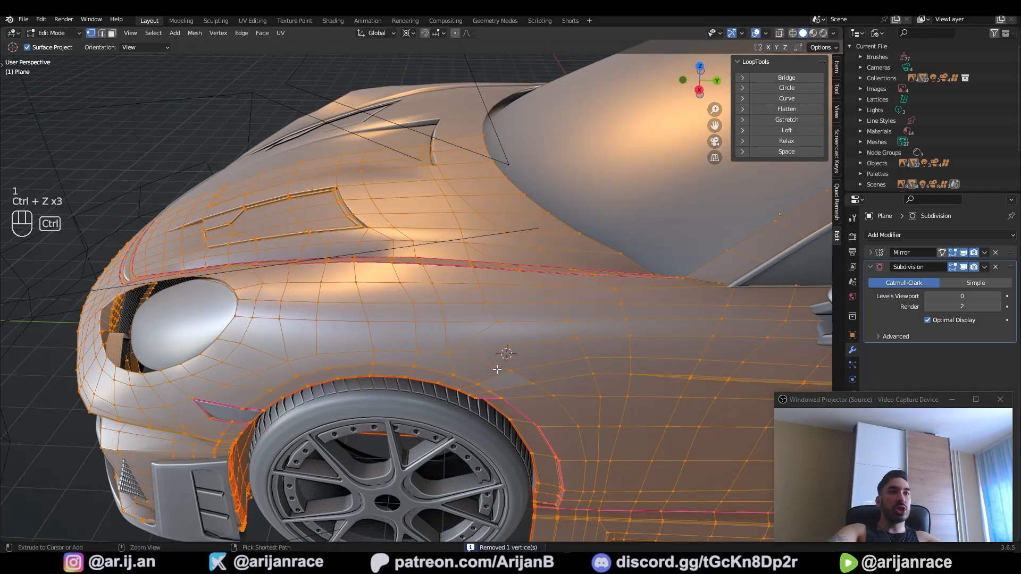
pyautogui.hotkey('ctrl', 'z')
pyautogui.hotkey('ctrl', 'z')
# Step: Move the fender vertex at the 3D cursor onto a neighbouring vertex and merge overlapping vertices by distance
pyautogui.press('g')
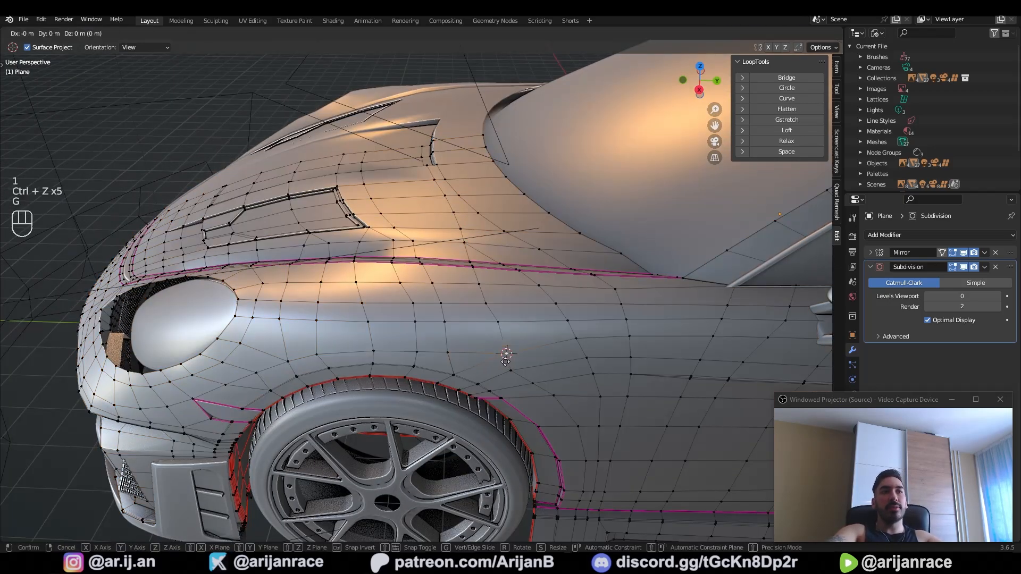
pyautogui.click(496, 309)
pyautogui.press('a')
pyautogui.hotkey('shift', 'w')
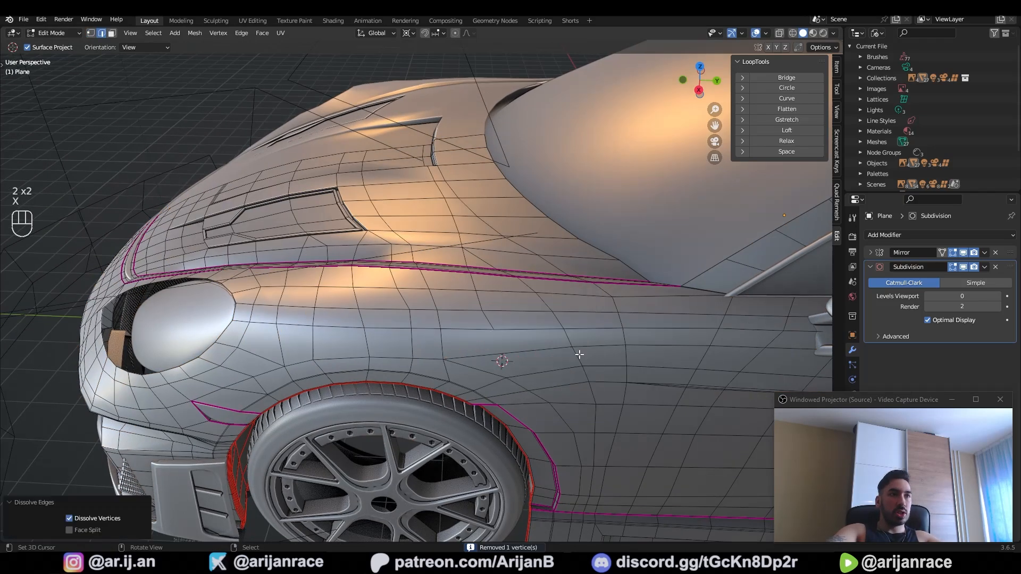
# Step: Slide the fender edge run above the rear of the wheel arch onto its neighbour and merge overlapping vertices by distance
pyautogui.press('g')
pyautogui.press('g')
pyautogui.click(579, 345)
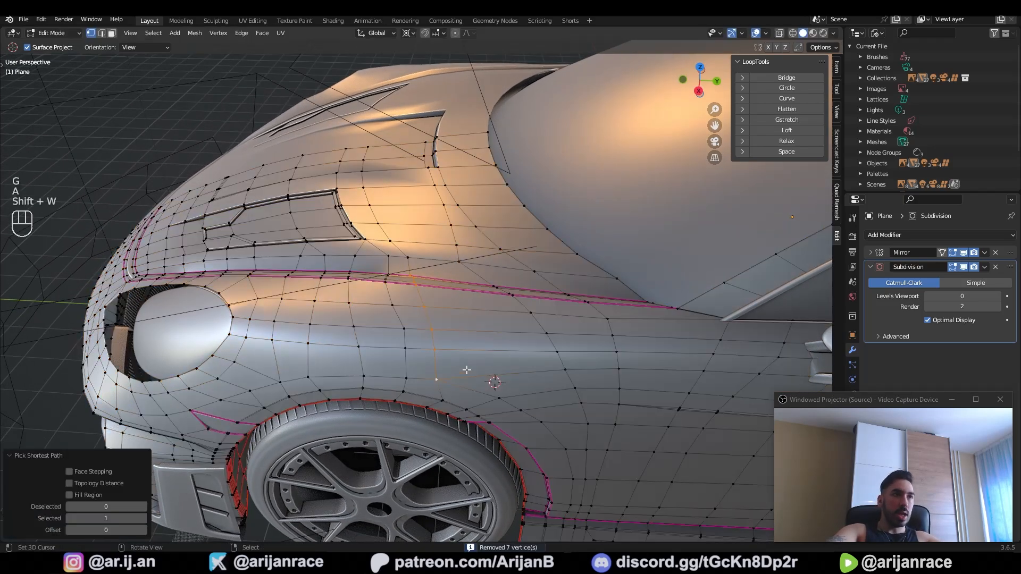
pyautogui.hotkey('ctrl', 'z')
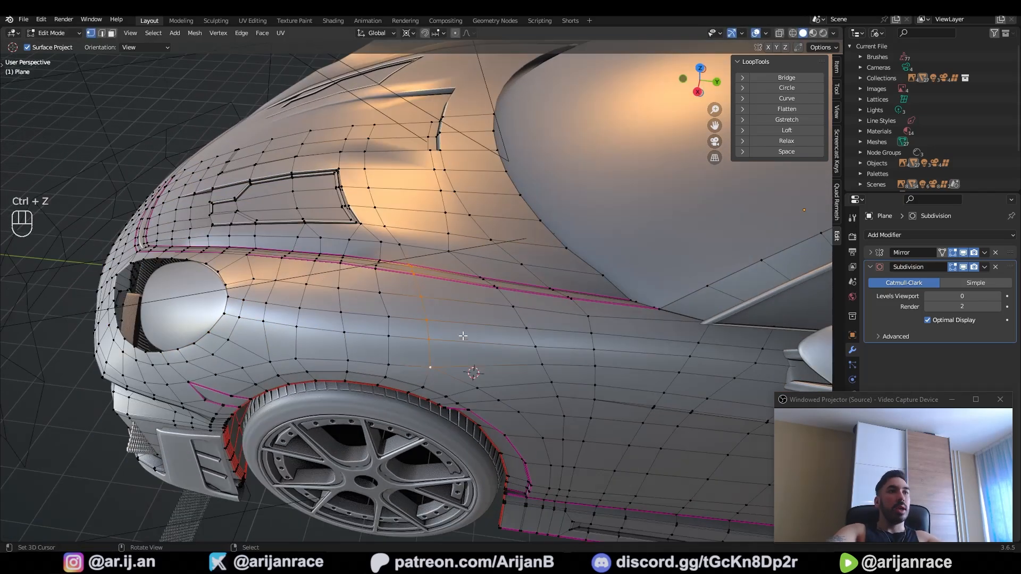
# Step: Add a loop cut through the fender faces behind the top of the front wheel arch
pyautogui.press('3')
pyautogui.hotkey('ctrl', 'r')
pyautogui.click(472, 367)
pyautogui.click(430, 221)
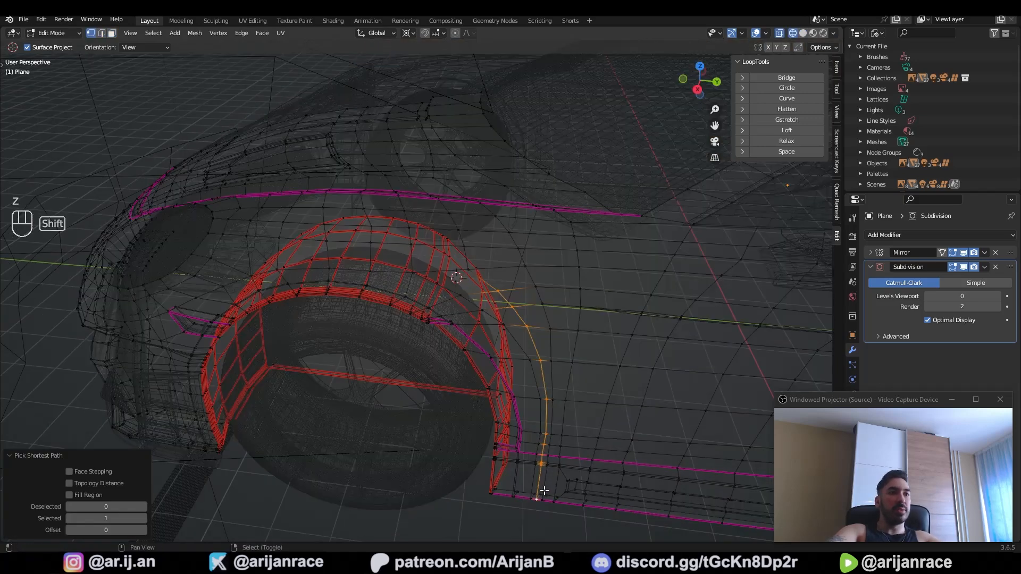
# Step: Slide the edge run curving behind the wheel arch down to the sill and merge overlapping vertices by distance
pyautogui.keyDown('shift'); pyautogui.rightClick(544, 491); pyautogui.keyUp('shift')
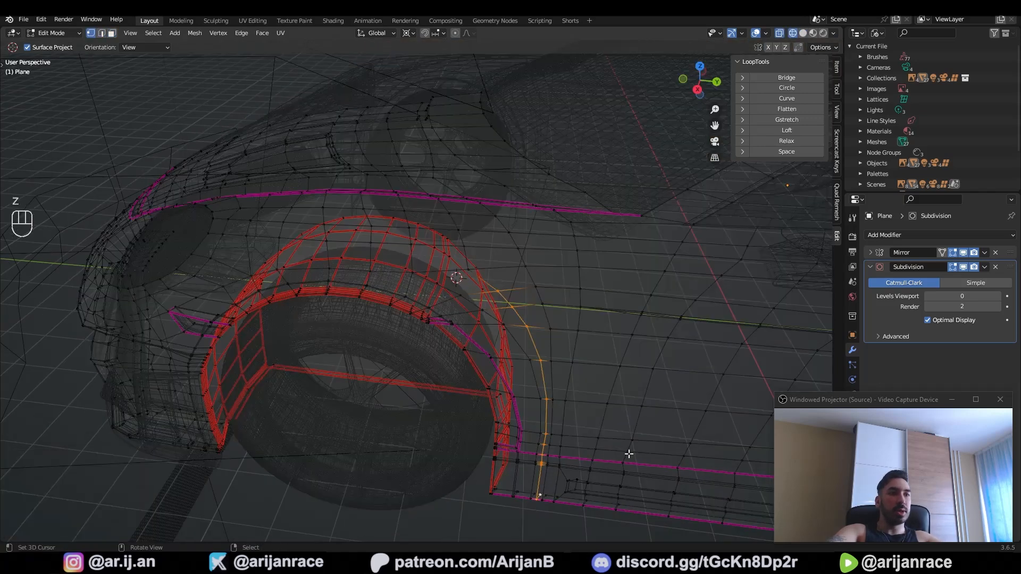
pyautogui.press('z')
pyautogui.press('g')
pyautogui.press('g')
pyautogui.click(538, 437)
pyautogui.press('a')
pyautogui.hotkey('shift', 'w')
# Step: Slide the lengthwise edge run from the front fender along the upper door to the rear fender toward its neighbouring loop
pyautogui.press('2')
pyautogui.moveTo(499, 315)
pyautogui.mouseDown(button='middle')
pyautogui.moveTo(465, 298)
pyautogui.moveTo(420, 304)
pyautogui.mouseUp(button='middle')
pyautogui.press('2')
pyautogui.rightClick(480, 297)
pyautogui.scroll(-1, 436, 301)
pyautogui.keyDown('ctrl'); pyautogui.rightClick(625, 300); pyautogui.keyUp('ctrl')
pyautogui.moveTo(625, 300); pyautogui.dragTo(591, 309, button='middle')
pyautogui.scroll(-2, 590, 309)
pyautogui.keyDown('shift'); pyautogui.moveTo(590, 308); pyautogui.dragTo(609, 319, button='middle'); pyautogui.keyUp('shift')
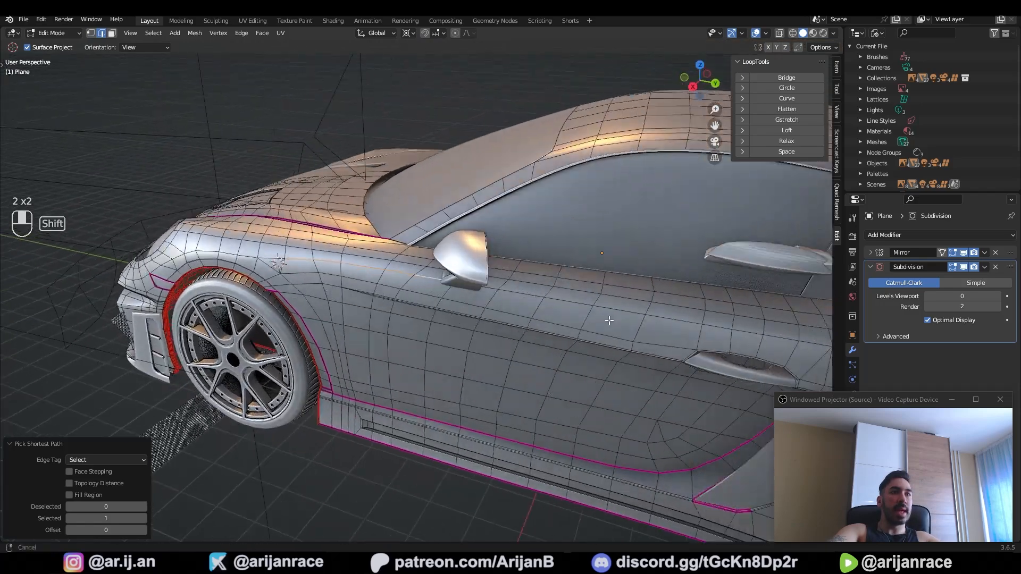
pyautogui.keyDown('alt'); pyautogui.rightClick(444, 308); pyautogui.keyUp('alt')
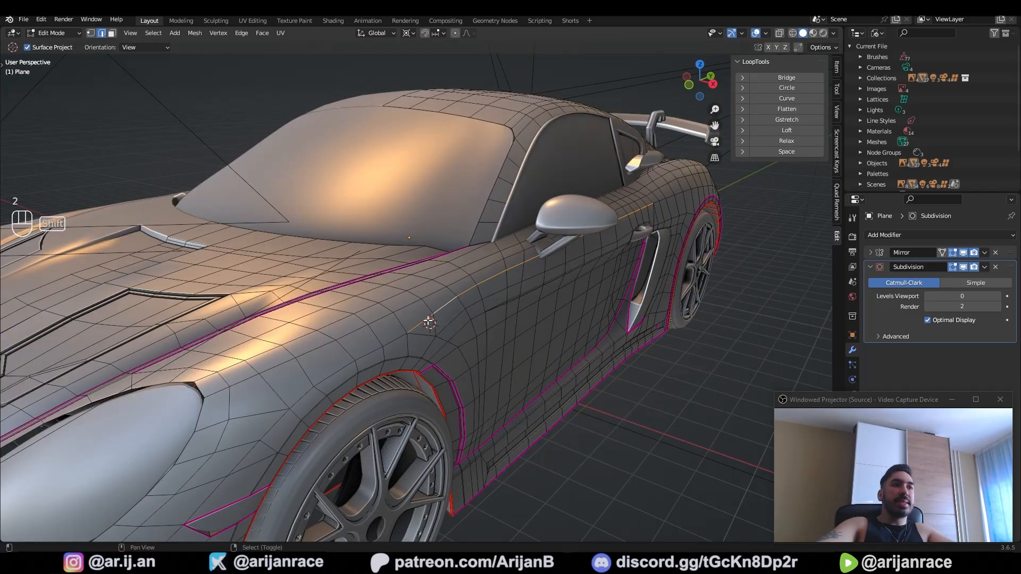
pyautogui.moveTo(429, 322); pyautogui.dragTo(596, 279, button='middle')
pyautogui.scroll(-1, 596, 279)
pyautogui.press('g')
pyautogui.press('g')
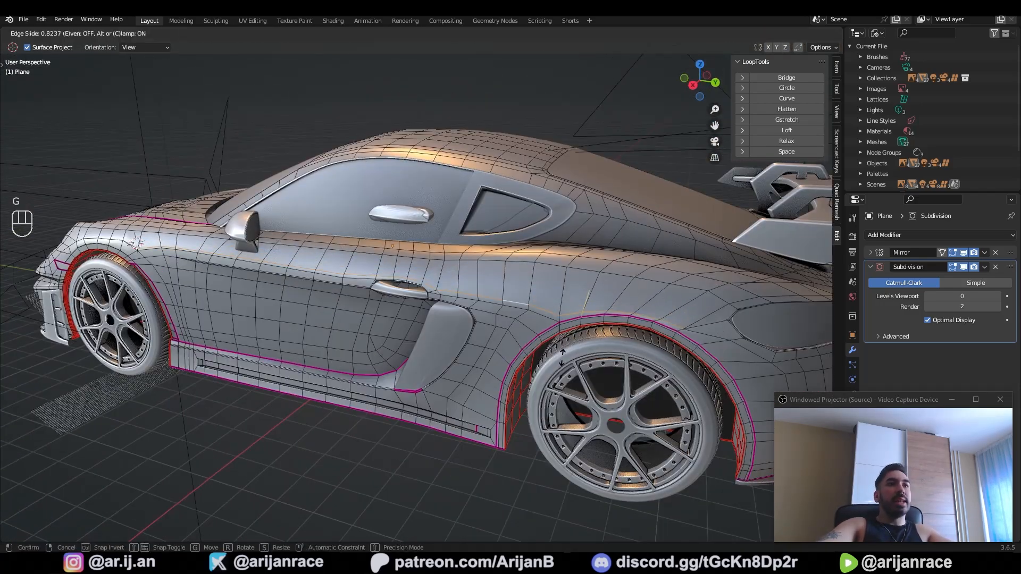
pyautogui.click(640, 320)
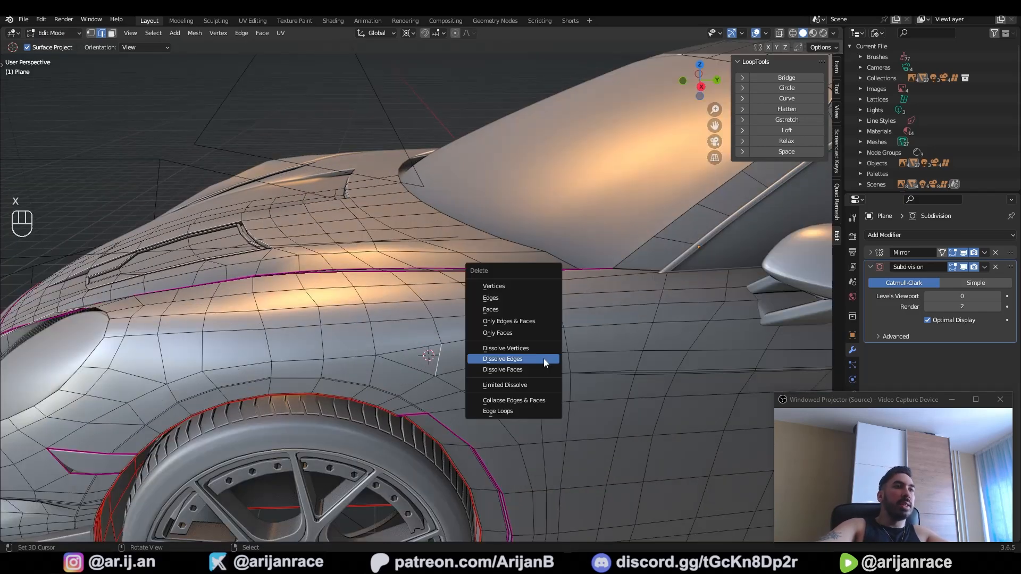
# Step: Dissolve the short fender edge beside the 3D cursor and collapse the adjacent short edge run onto its neighbours by merging by distance
pyautogui.click(543, 359)
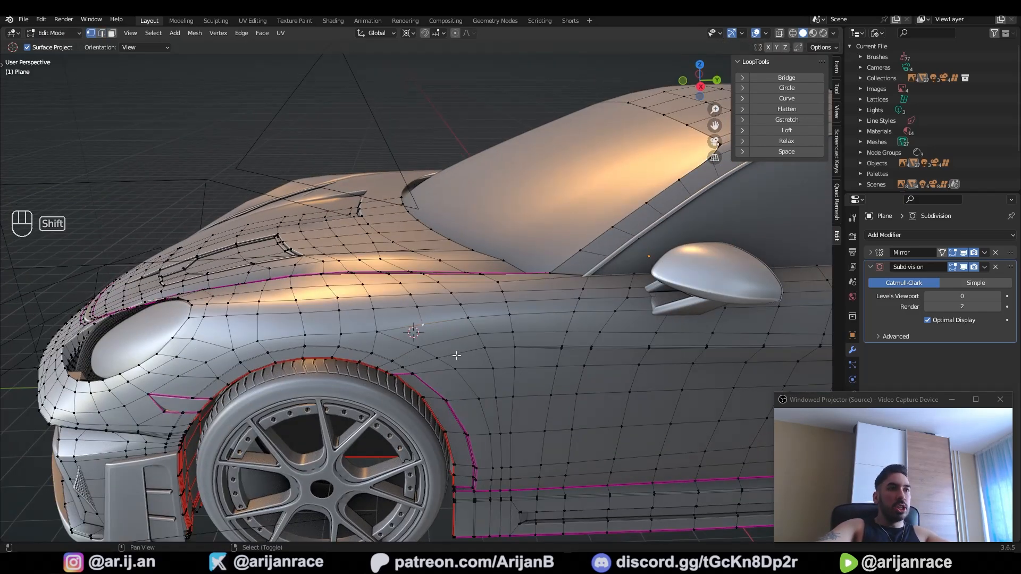
pyautogui.scroll(3, 457, 354)
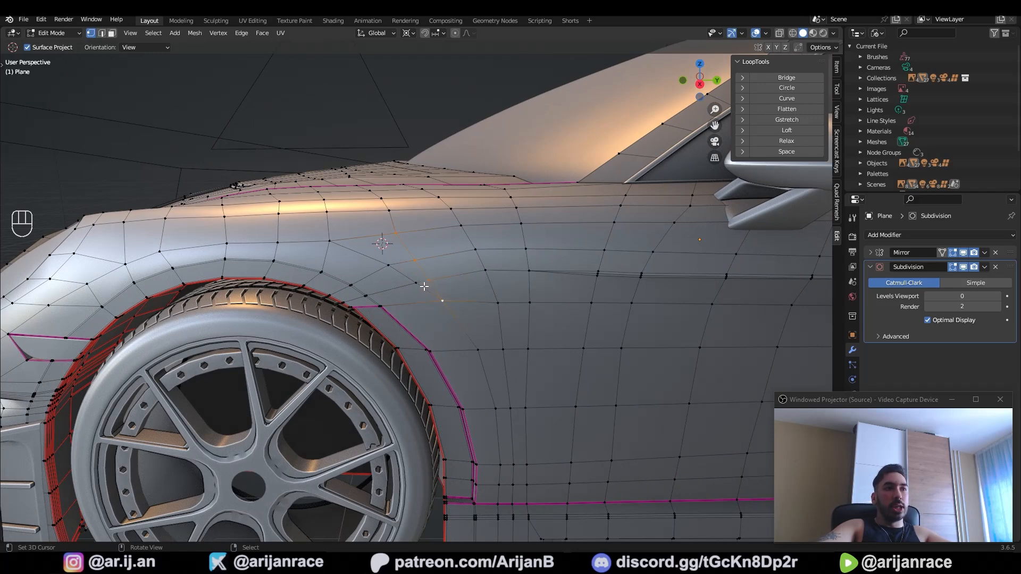
pyautogui.press('2')
pyautogui.click(392, 276)
pyautogui.press('g')
pyautogui.press('g')
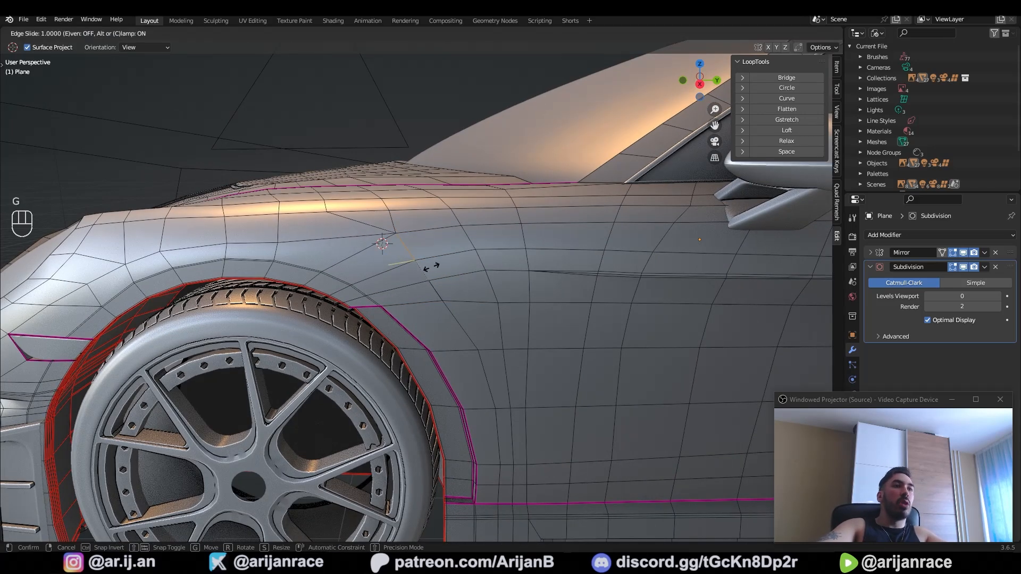
pyautogui.rightClick(426, 287)
pyautogui.press('g')
pyautogui.click(458, 249)
pyautogui.press('a')
pyautogui.moveTo(458, 249); pyautogui.dragTo(435, 299, button='middle')
pyautogui.hotkey('shift', 'w')
# Step: Connect the fender vertices above the rear of the wheel arch and dissolve the adjoining redundant edge
pyautogui.press('1')
pyautogui.press('2')
pyautogui.press('3')
pyautogui.rightClick(435, 299)
pyautogui.press('1')
pyautogui.press('j')
pyautogui.press('2')
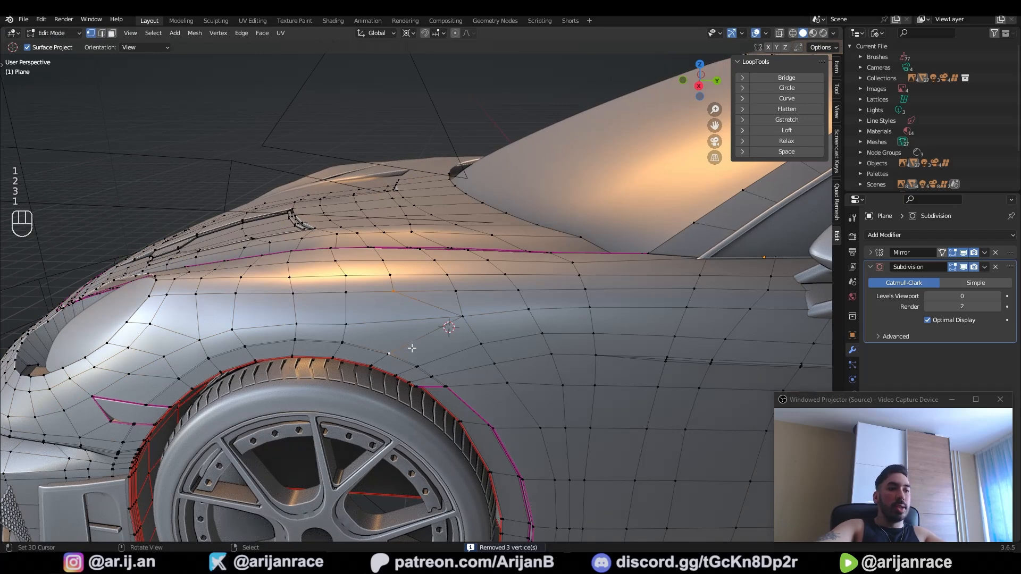
pyautogui.press('x')
pyautogui.click(554, 341)
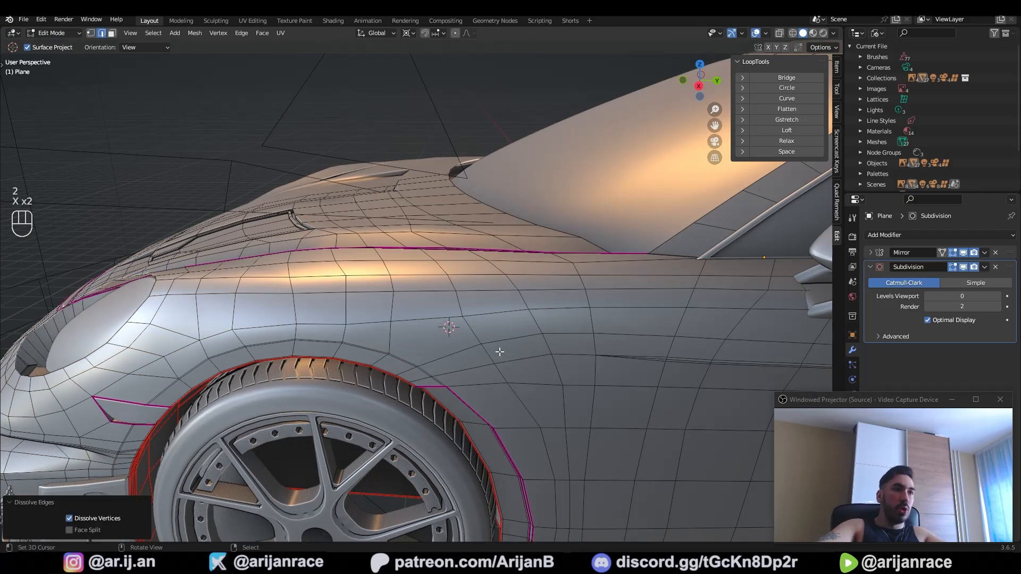
# Step: Examine the reworked edge flow across the front fender, hood and door from several angles
pyautogui.press('1')
pyautogui.moveTo(500, 352); pyautogui.dragTo(301, 325, button='middle')
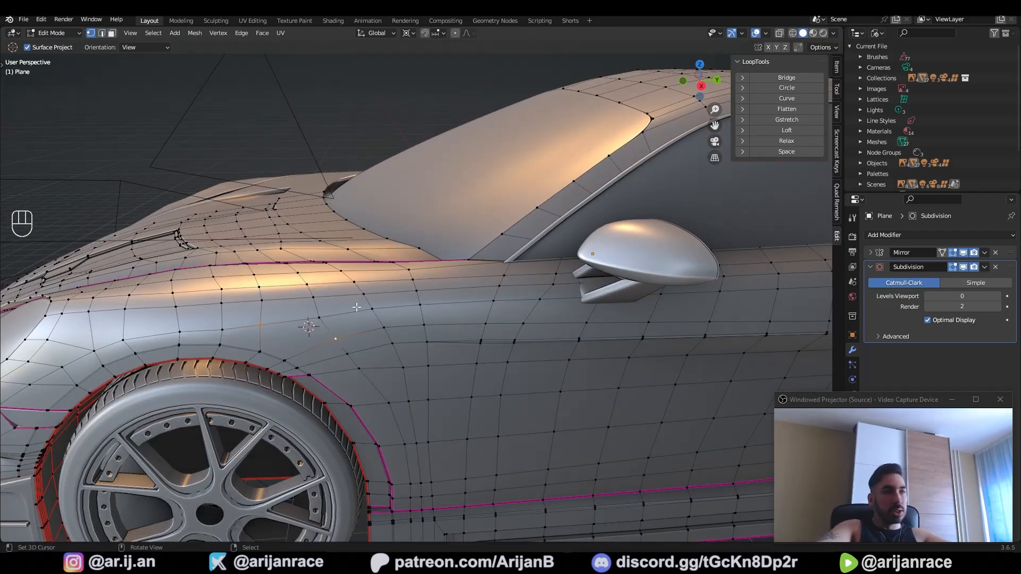
pyautogui.moveTo(369, 308); pyautogui.dragTo(390, 425, button='middle')
pyautogui.press('2')
pyautogui.press('2')
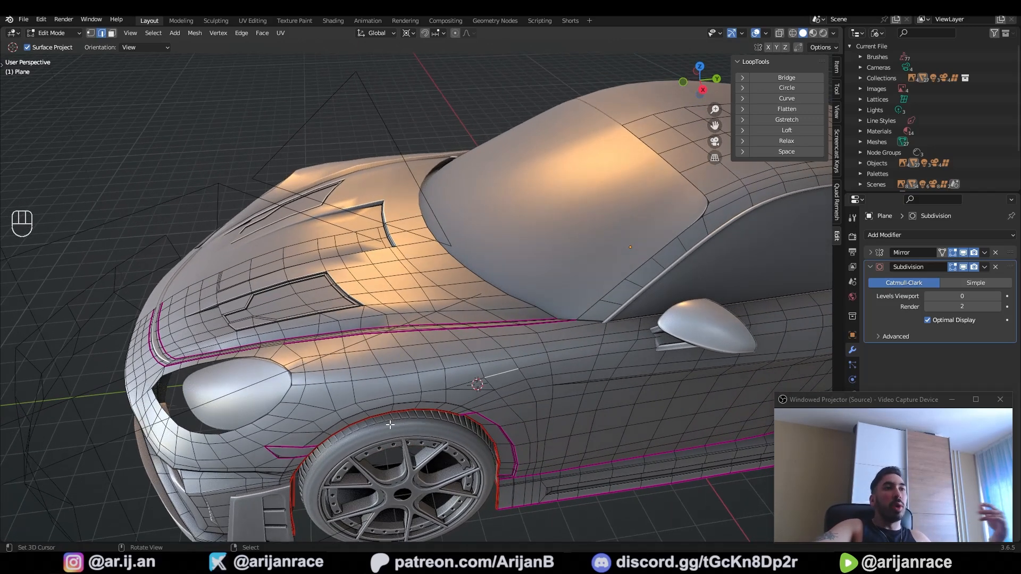
pyautogui.scroll(1, 494, 365)
pyautogui.moveTo(501, 382); pyautogui.dragTo(502, 355, button='middle')
pyautogui.moveTo(471, 426); pyautogui.dragTo(438, 387, button='middle')
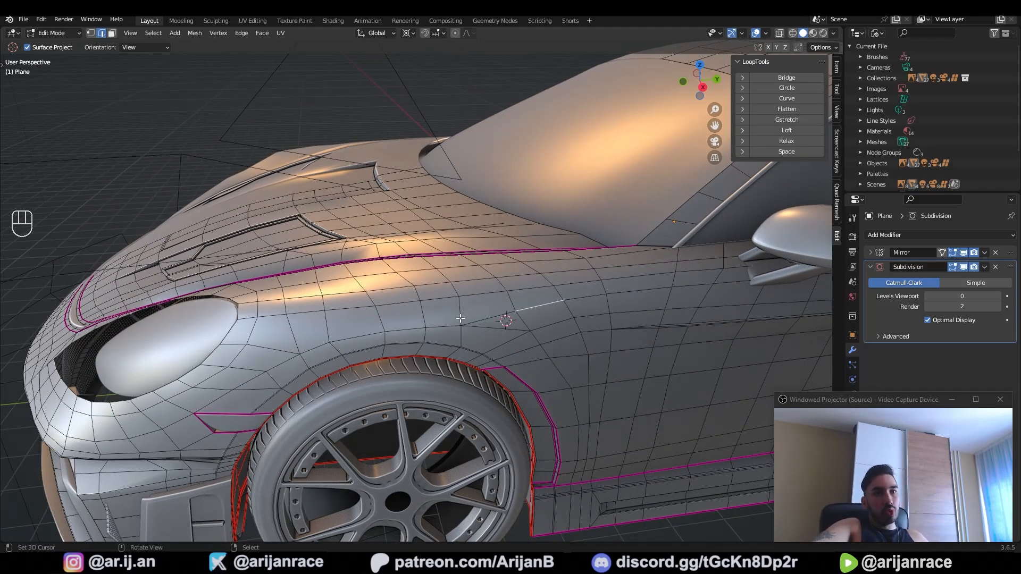
pyautogui.moveTo(460, 319); pyautogui.dragTo(318, 376, button='middle')
pyautogui.scroll(4, 394, 362)
pyautogui.moveTo(394, 362); pyautogui.dragTo(375, 355, button='middle')
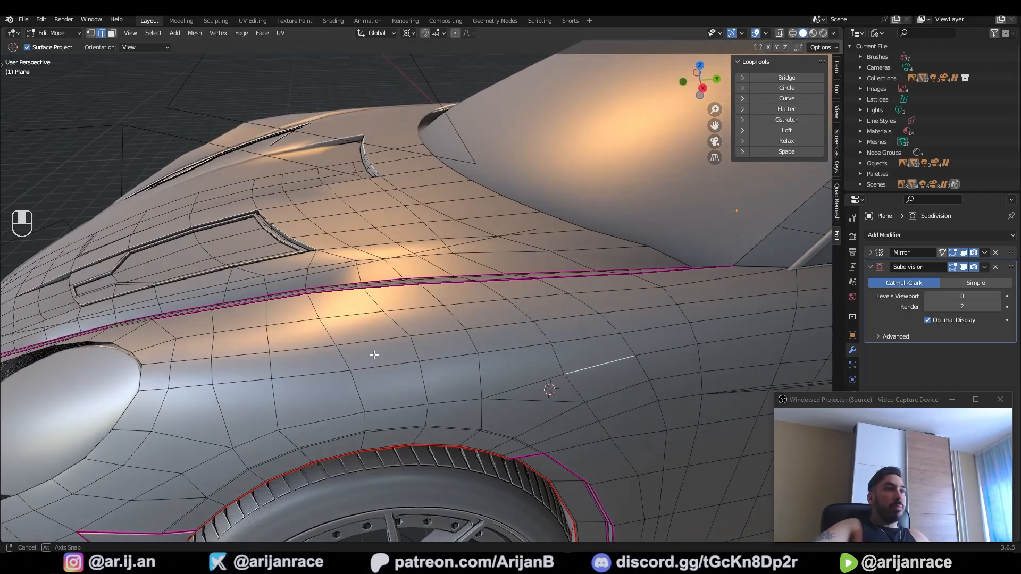
pyautogui.moveTo(447, 373); pyautogui.dragTo(584, 366, button='middle')
pyautogui.scroll(-2, 422, 304)
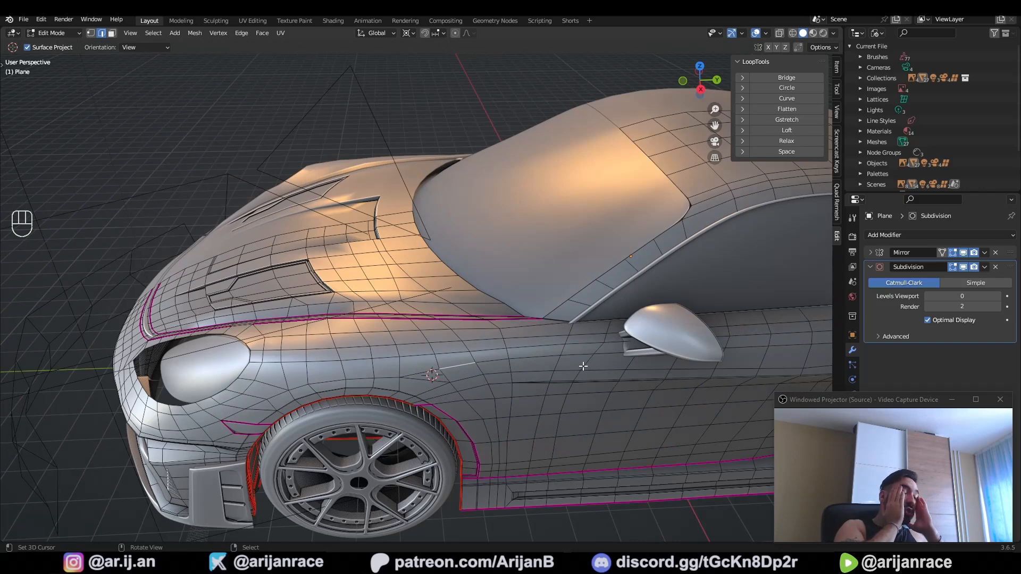
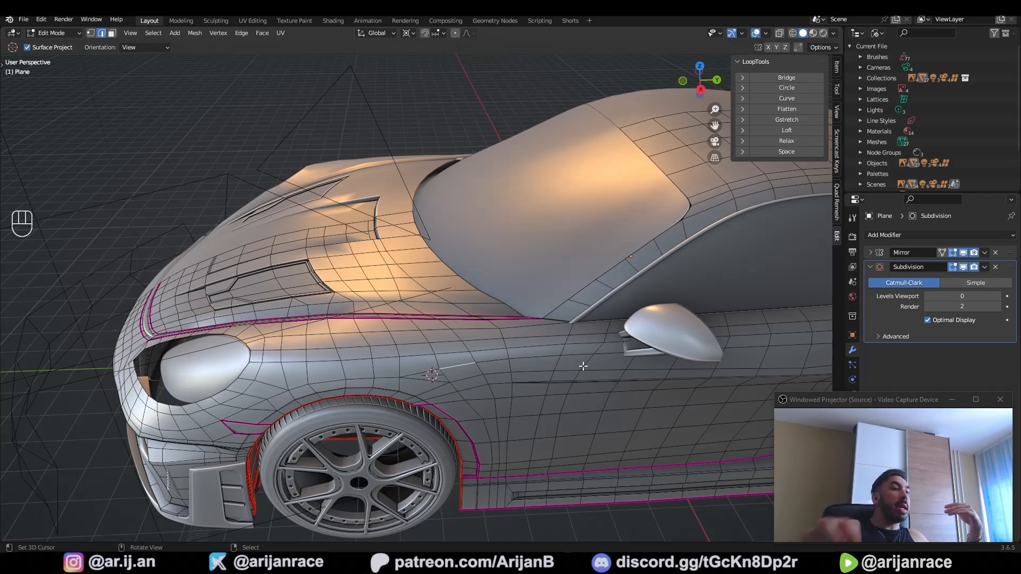
pyautogui.moveTo(335, 346); pyautogui.dragTo(289, 338, button='middle')
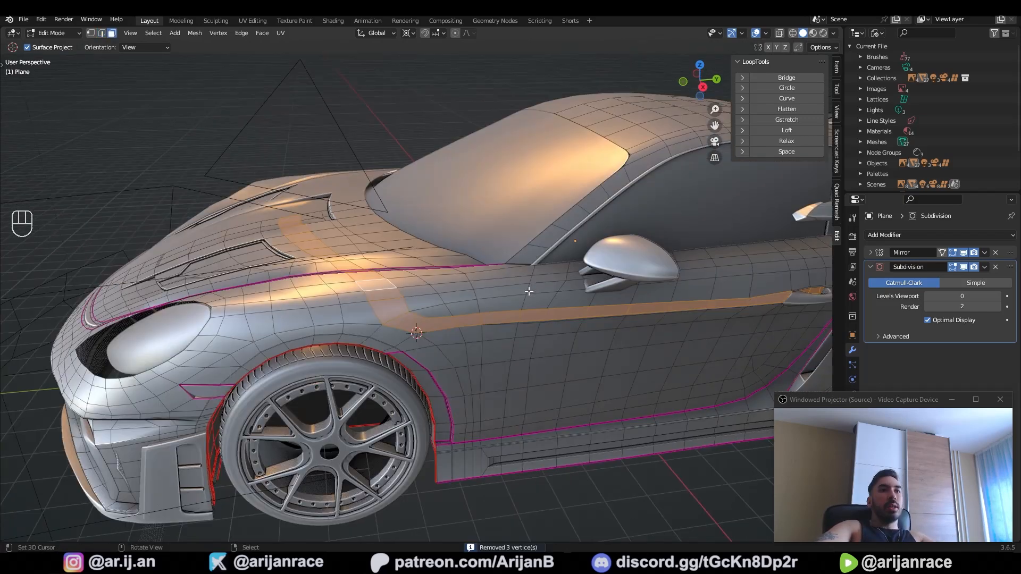
# Step: Examine the face loops running from the hood across the front fender and along the upper door
pyautogui.press('a')
pyautogui.press('a')
pyautogui.scroll(1, 381, 292)
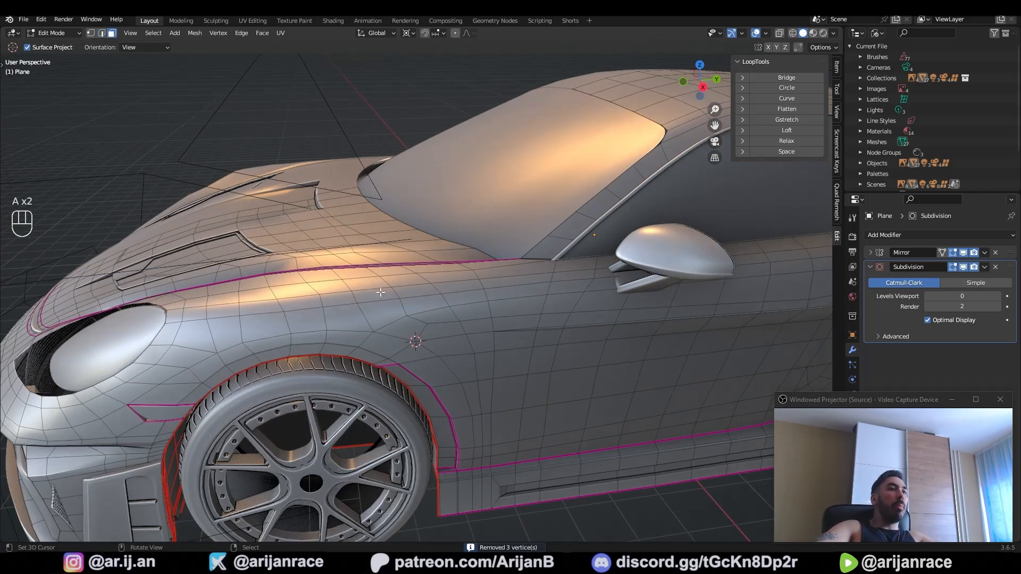
pyautogui.keyDown('alt'); pyautogui.click(275, 220); pyautogui.keyUp('alt')
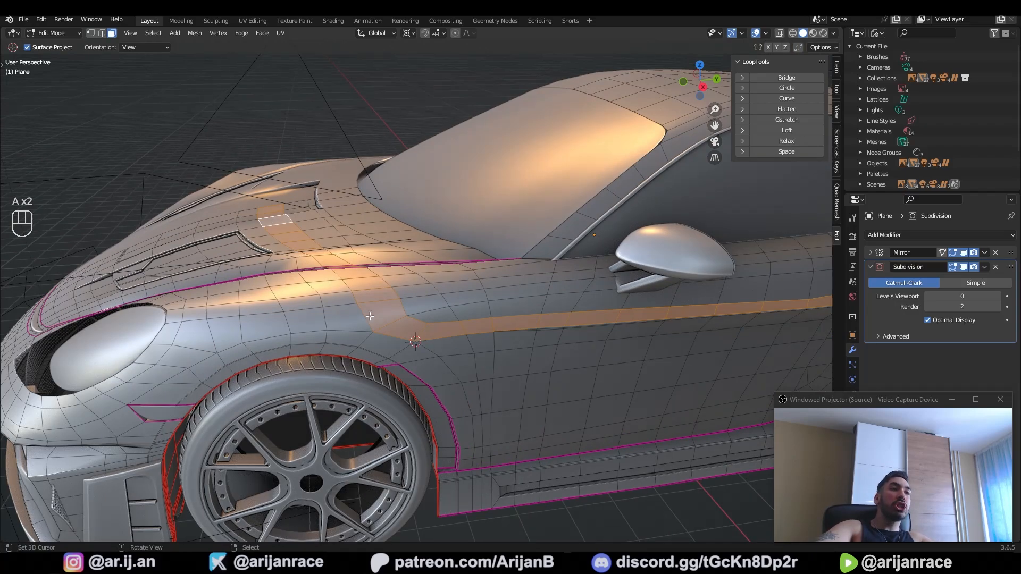
pyautogui.moveTo(370, 316); pyautogui.dragTo(240, 273, button='middle')
pyautogui.click(202, 252)
pyautogui.keyDown('ctrl'); pyautogui.click(389, 338); pyautogui.keyUp('ctrl')
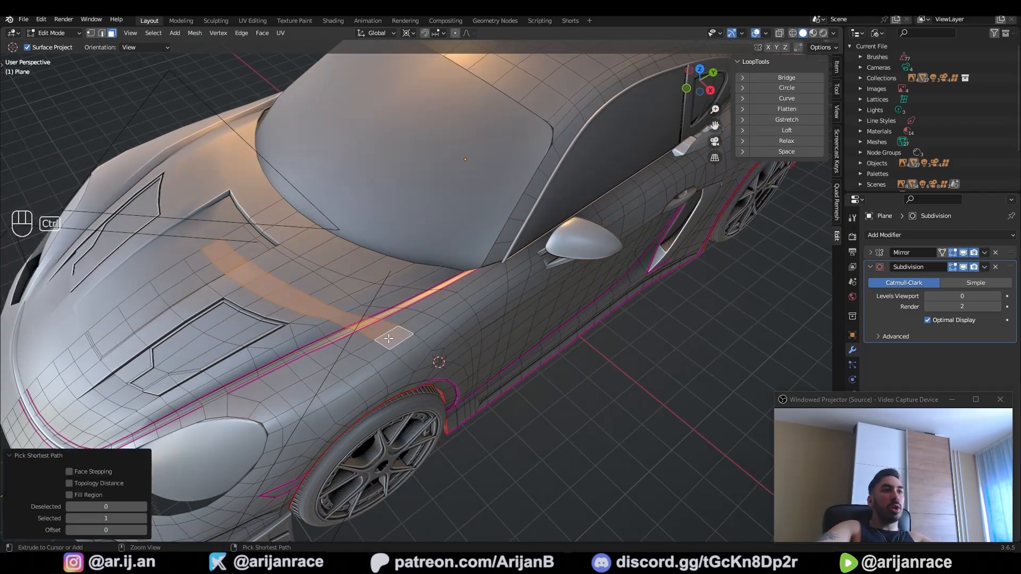
pyautogui.keyDown('alt'); pyautogui.click(424, 357); pyautogui.keyUp('alt')
pyautogui.moveTo(424, 356); pyautogui.dragTo(472, 329, button='middle')
pyautogui.moveTo(680, 207); pyautogui.dragTo(452, 303, button='middle')
pyautogui.keyDown('ctrl'); pyautogui.click(449, 305); pyautogui.keyUp('ctrl')
pyautogui.scroll(2, 450, 305)
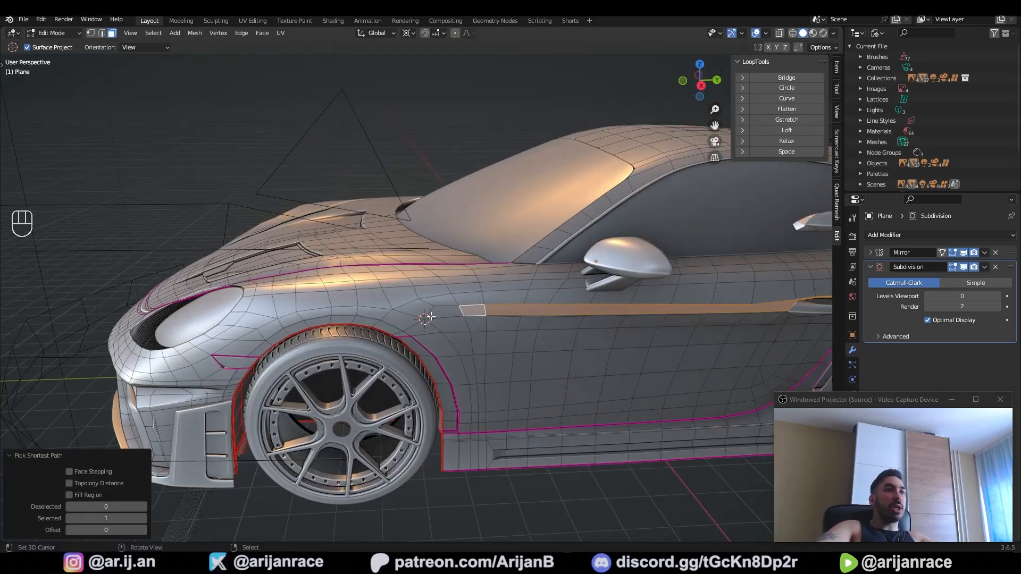
# Step: Rip the fender vertex at the 3D cursor and slide the ripped vertex rearward along its edge onto the next vertex
pyautogui.press('1')
pyautogui.scroll(7, 425, 325)
pyautogui.rightClick(415, 341)
pyautogui.keyDown('shift'); pyautogui.moveTo(424, 351); pyautogui.dragTo(460, 331, button='middle'); pyautogui.keyUp('shift')
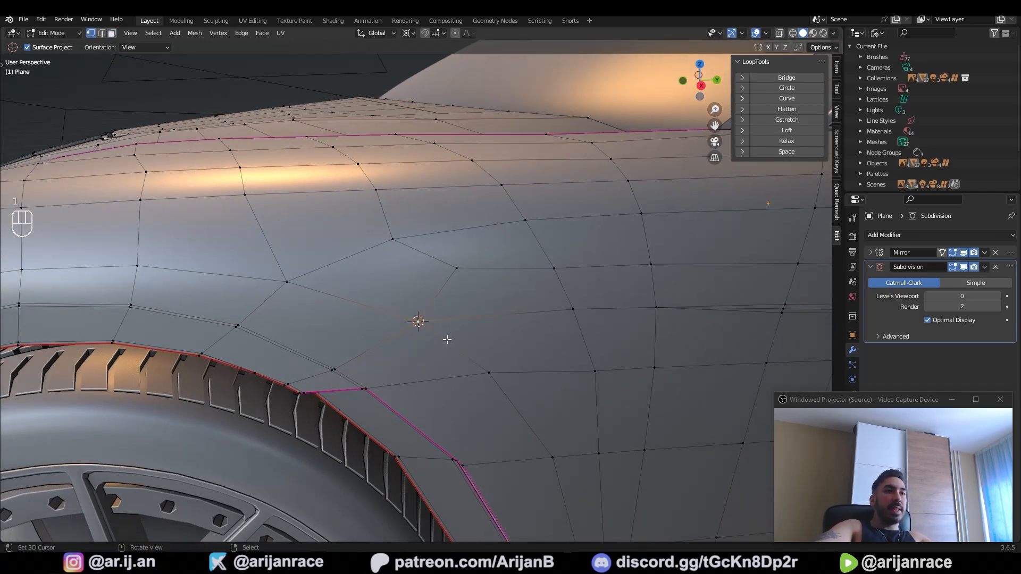
pyautogui.press('v')
pyautogui.rightClick(470, 345)
pyautogui.press('z')
pyautogui.rightClick(435, 333)
pyautogui.press('z')
pyautogui.press('v')
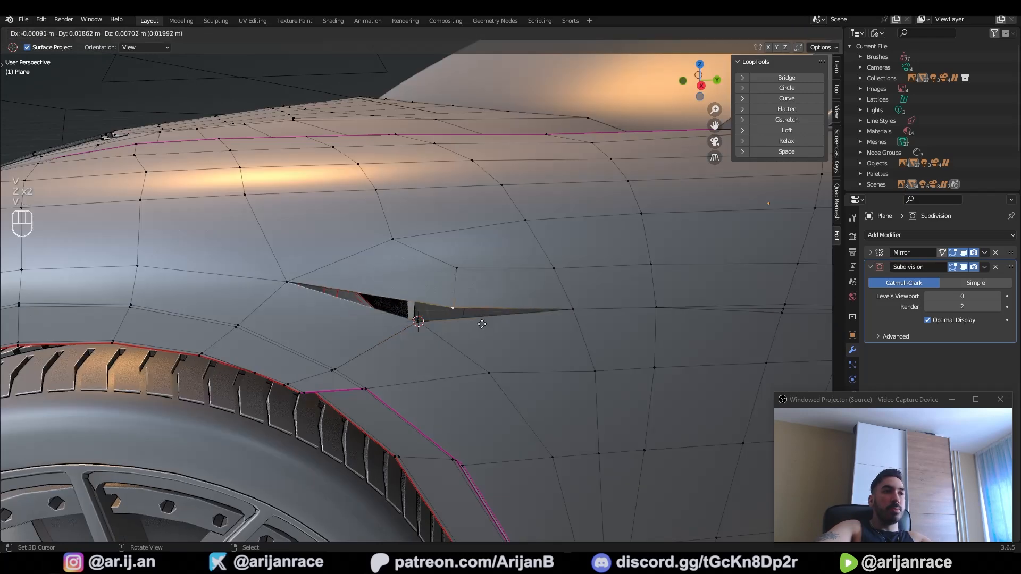
pyautogui.rightClick(437, 315)
pyautogui.press('v')
pyautogui.rightClick(449, 321)
pyautogui.scroll(-1, 441, 317)
pyautogui.press('g')
pyautogui.press('g')
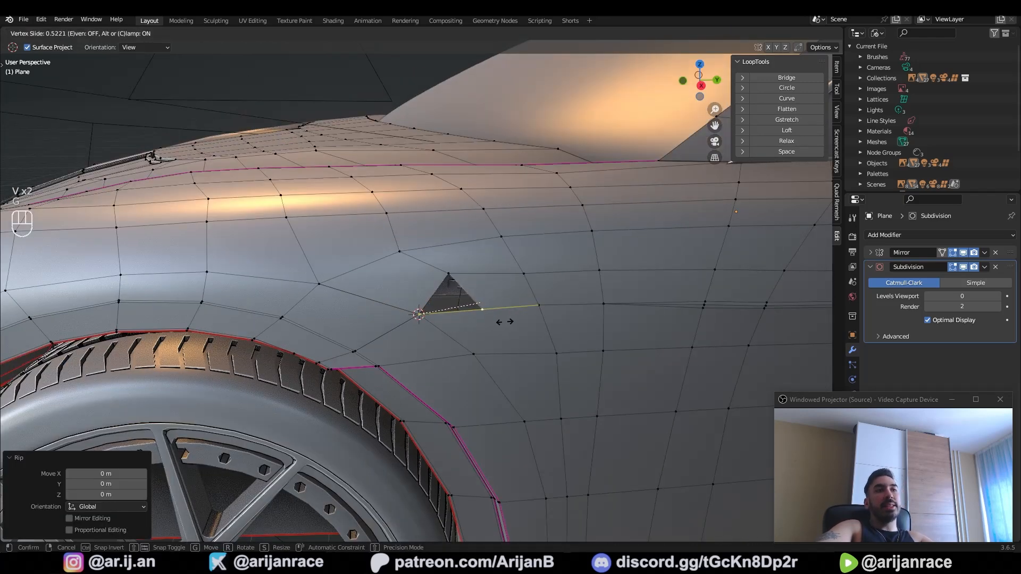
pyautogui.click(515, 323)
# Step: Delete the fender face below the ripped vertex to enlarge the opening behind the wheel arch
pyautogui.press('3')
pyautogui.rightClick(526, 333)
pyautogui.press('x')
pyautogui.click(625, 345)
pyautogui.scroll(-3, 483, 335)
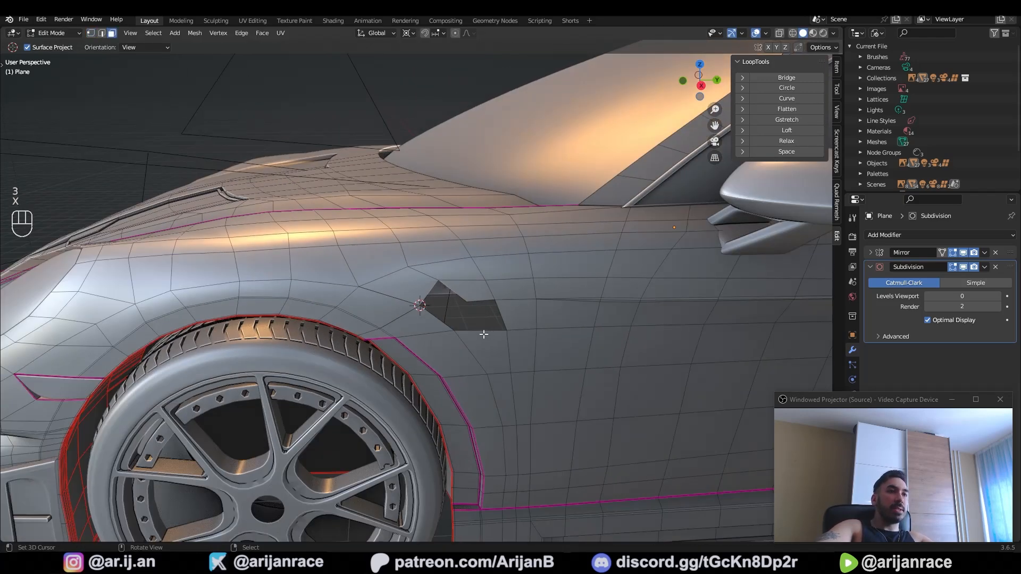
# Step: Delete the thin faces along the rear upper edge of the front wheel arch
pyautogui.rightClick(419, 239)
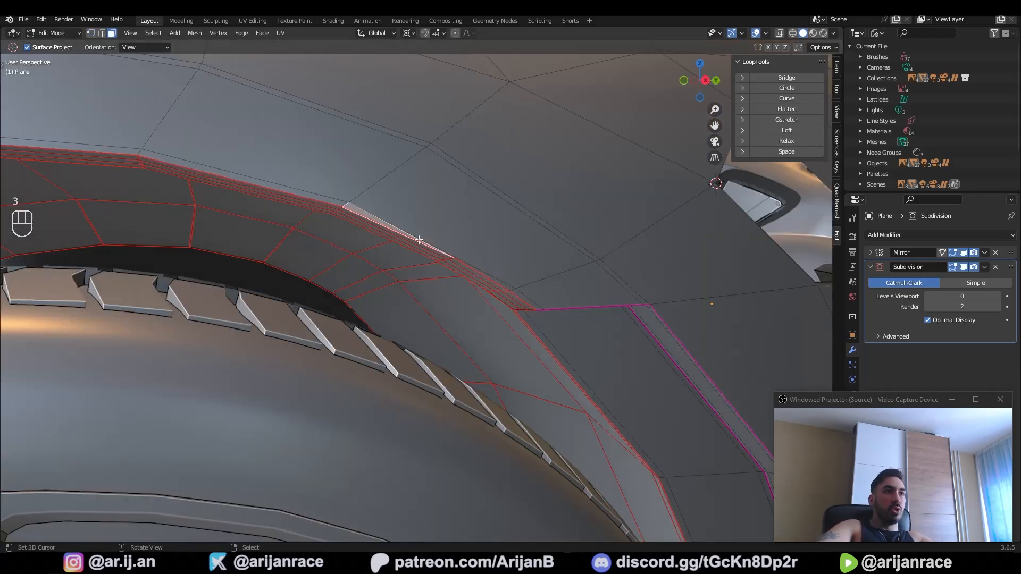
pyautogui.press('x')
pyautogui.click(494, 277)
pyautogui.press('1')
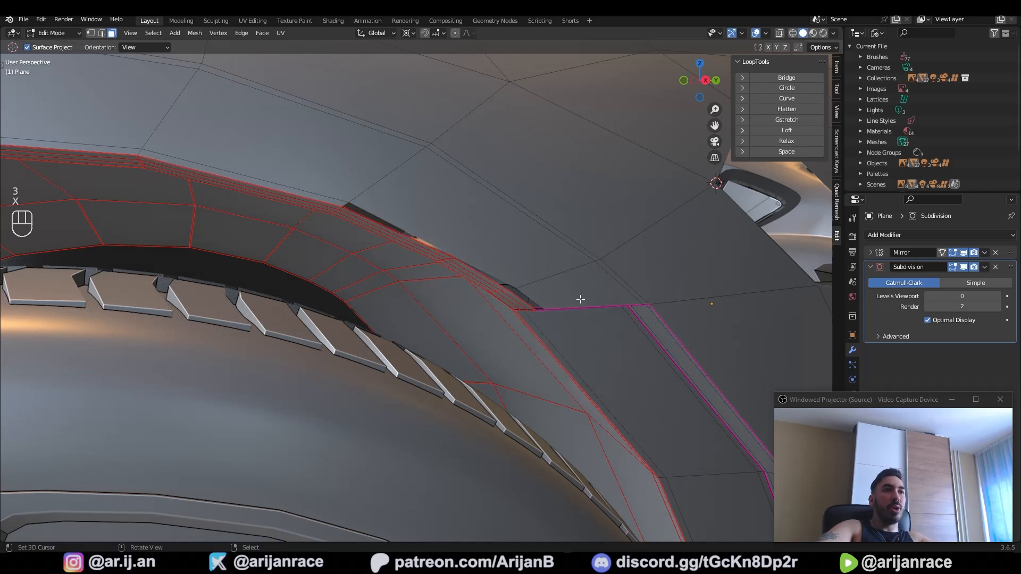
pyautogui.press('a')
pyautogui.press('z')
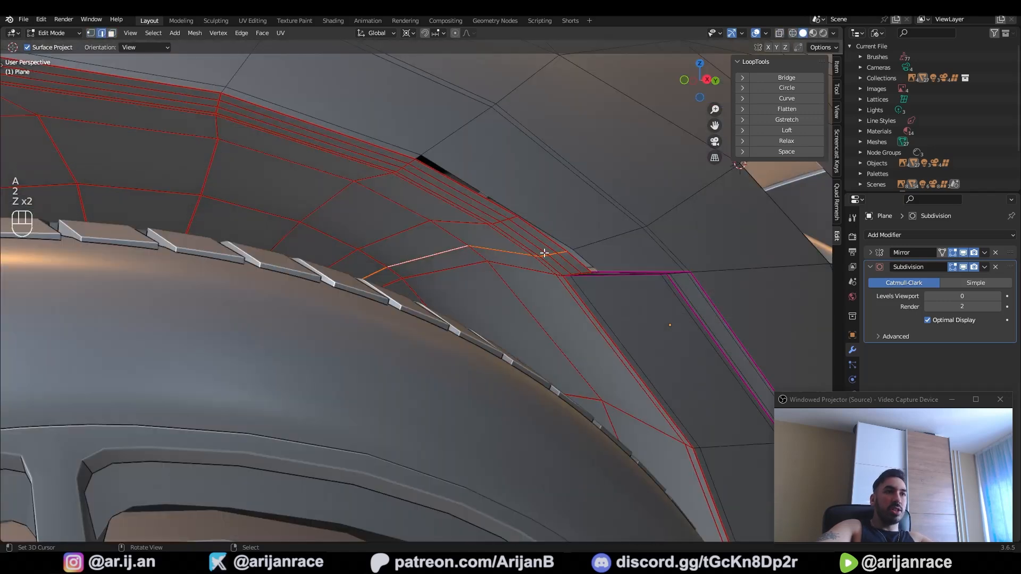
# Step: Slide the short edge run inside the wheel arch fully onto its neighbouring loop and merge the overlapping vertices by distance
pyautogui.press('g')
pyautogui.press('g')
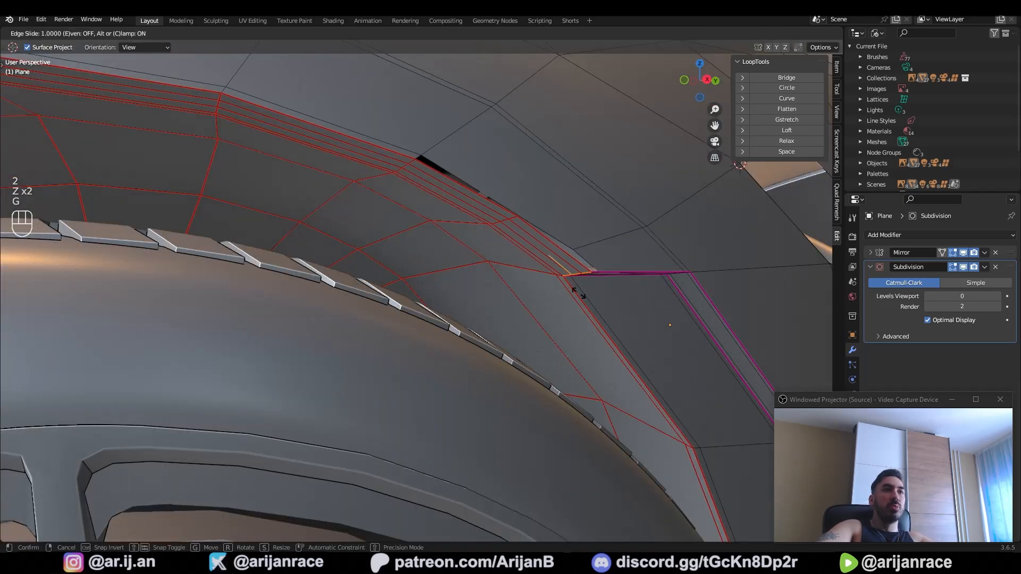
pyautogui.click(579, 293)
pyautogui.press('a')
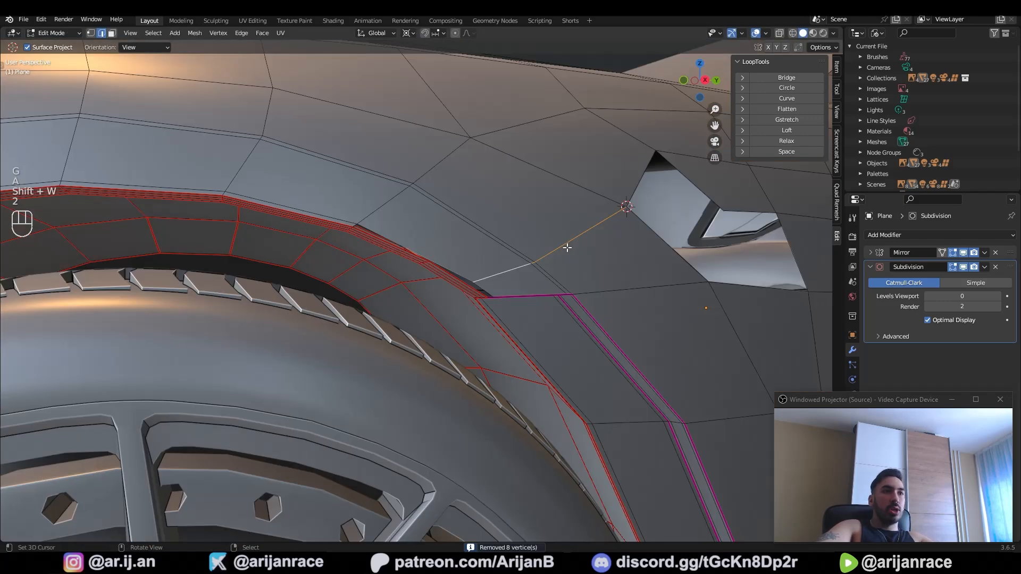
# Step: Slide the fender edge run above the wheel arch's rear by a factor of about -0.358 and fill the gap along the arch edge
pyautogui.press('g')
pyautogui.press('g')
pyautogui.click(548, 221)
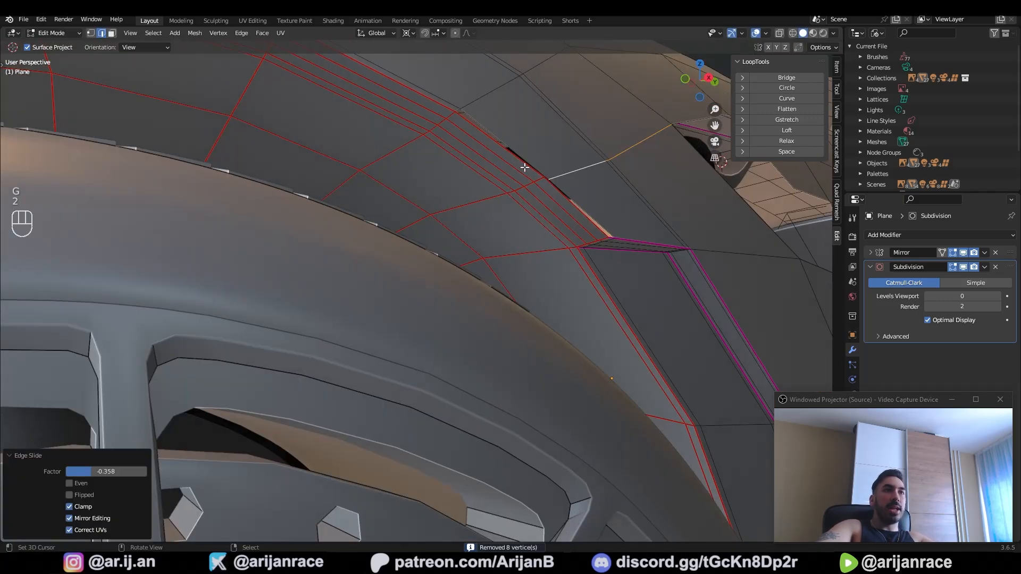
pyautogui.press('1')
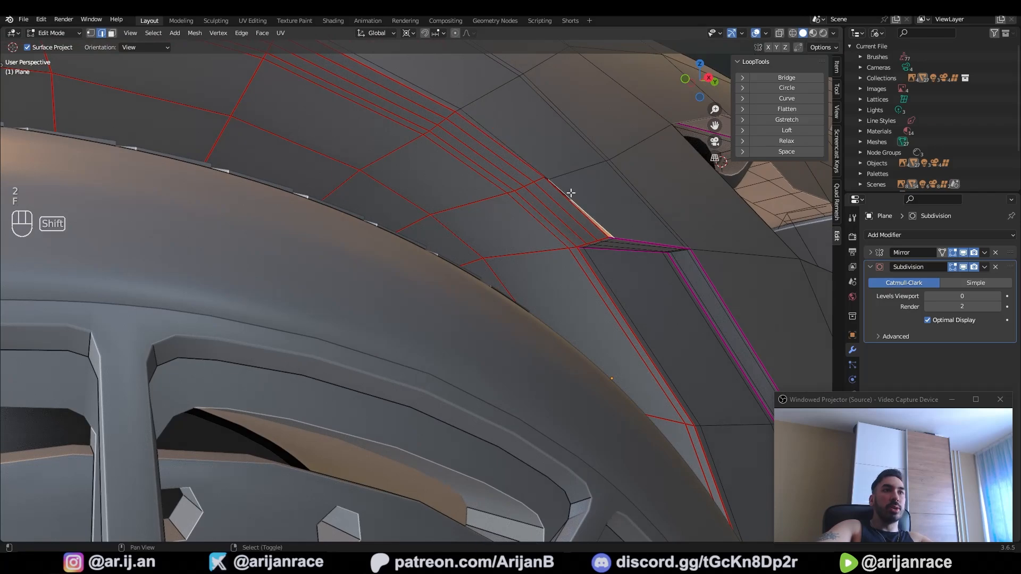
pyautogui.hotkey('ctrl', 's')
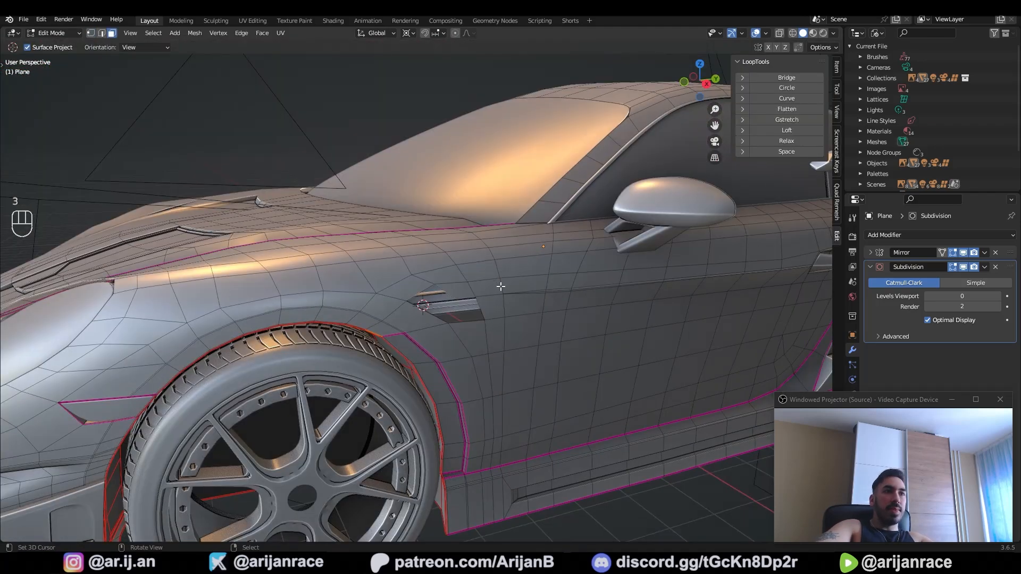
# Step: Fill the open hole in the fender behind the wheel arch and select the face loop passing through it
pyautogui.press('3')
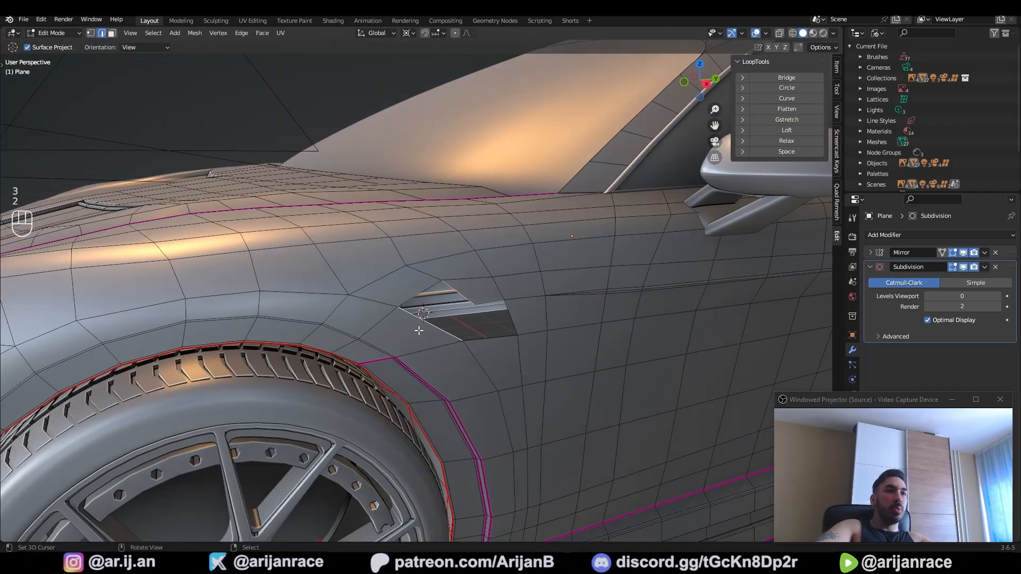
pyautogui.keyDown('alt'); pyautogui.click(462, 291); pyautogui.keyUp('alt')
pyautogui.scroll(-5, 444, 297)
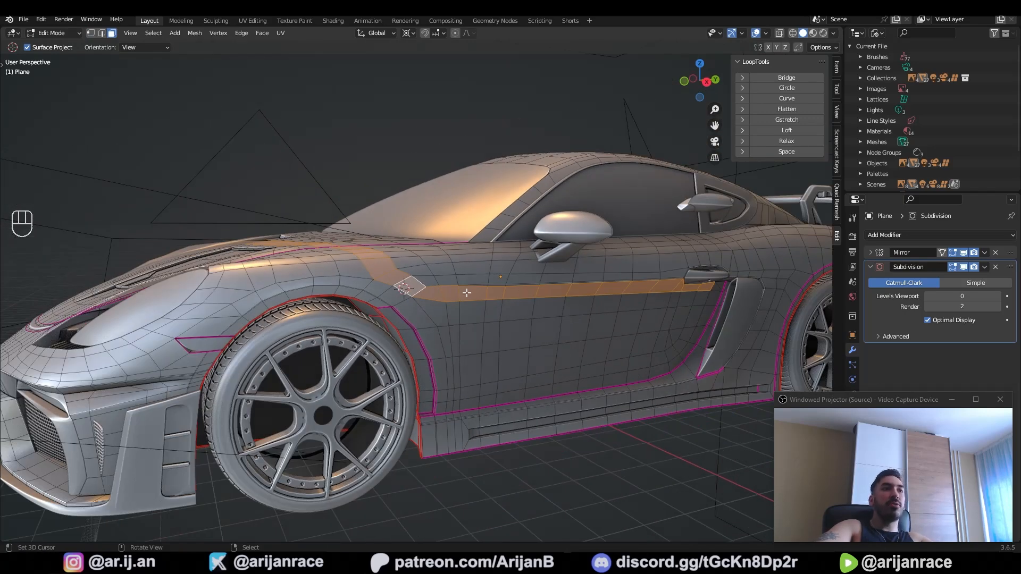
# Step: Connect the fender vertices behind the wheel arch and dissolve the short redundant edge beside the 3D cursor
pyautogui.scroll(2, 436, 291)
pyautogui.press('1')
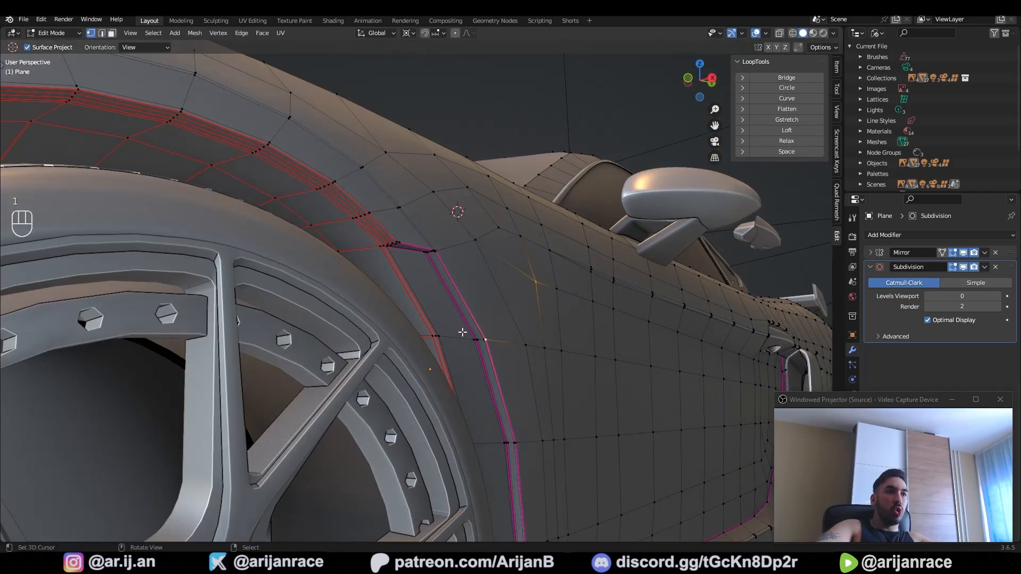
pyautogui.press('j')
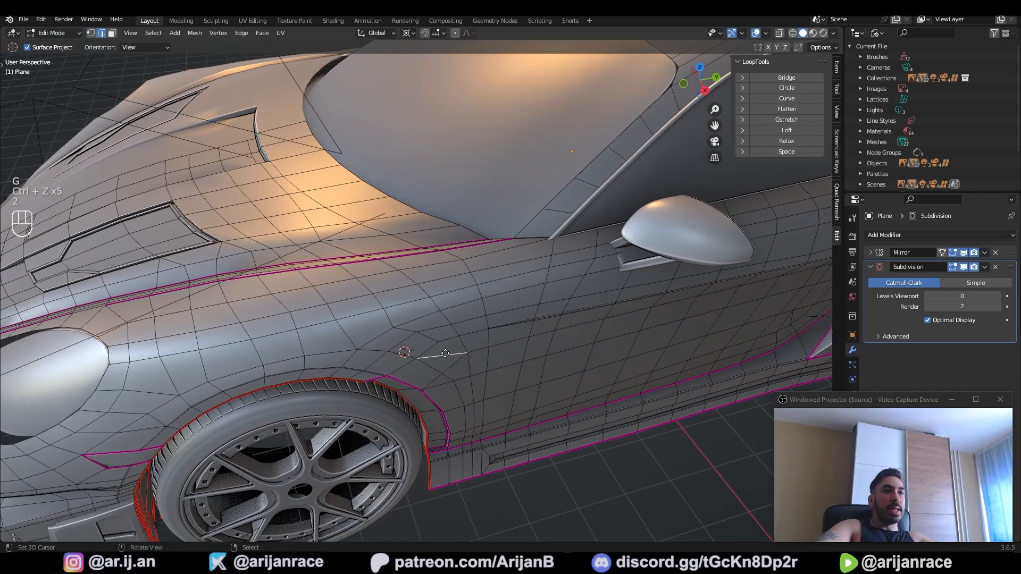
pyautogui.press('2')
pyautogui.press('x')
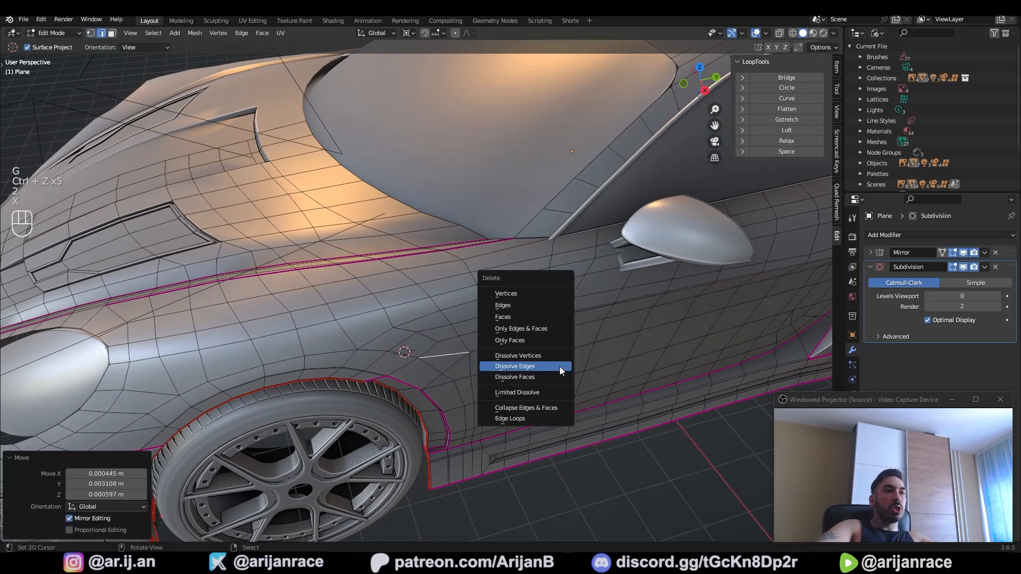
pyautogui.click(559, 366)
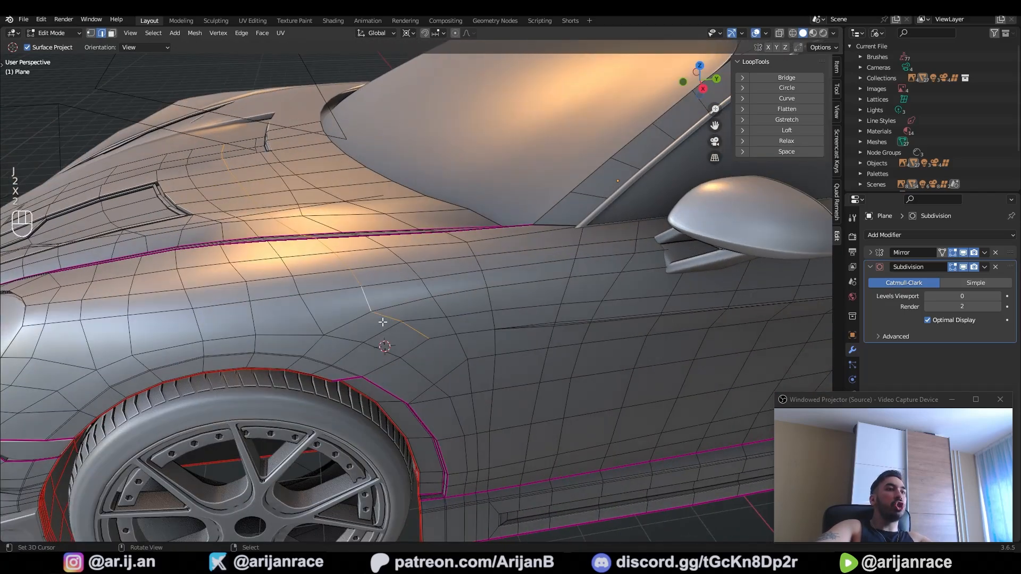
# Step: Slide the edge run crossing the front fender fully onto its neighbouring loop and merge the overlapping vertices by distance
pyautogui.press('g')
pyautogui.click(520, 296)
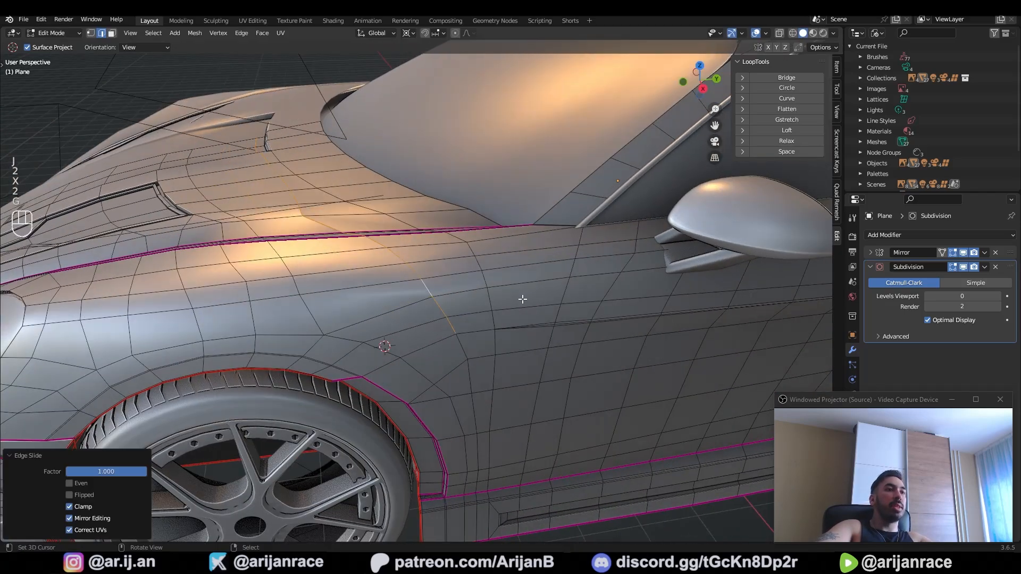
pyautogui.press('a')
pyautogui.hotkey('shift', 'w')
pyautogui.press('3')
pyautogui.keyDown('alt'); pyautogui.click(431, 353); pyautogui.keyUp('alt')
pyautogui.scroll(-2, 431, 353)
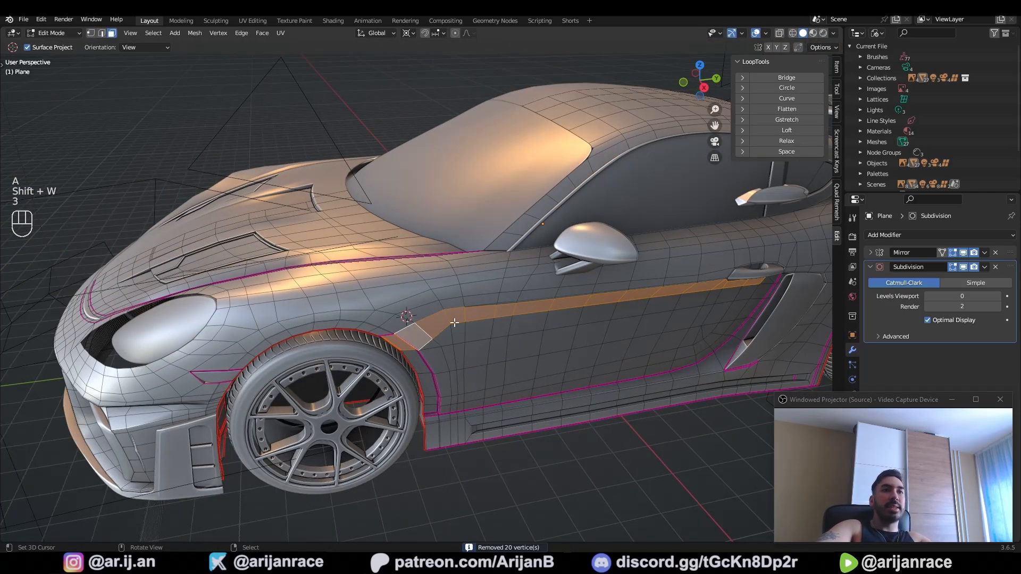
# Step: Slide the lengthwise door edge run below the handle fully onto the loop above it and merge by distance
pyautogui.moveTo(455, 323); pyautogui.dragTo(453, 282, button='middle')
pyautogui.keyDown('alt'); pyautogui.keyDown('shift'); pyautogui.rightClick(454, 282); pyautogui.keyUp('shift'); pyautogui.keyUp('alt')
pyautogui.press('1')
pyautogui.scroll(1, 447, 297)
pyautogui.keyDown('alt'); pyautogui.rightClick(318, 318); pyautogui.keyUp('alt')
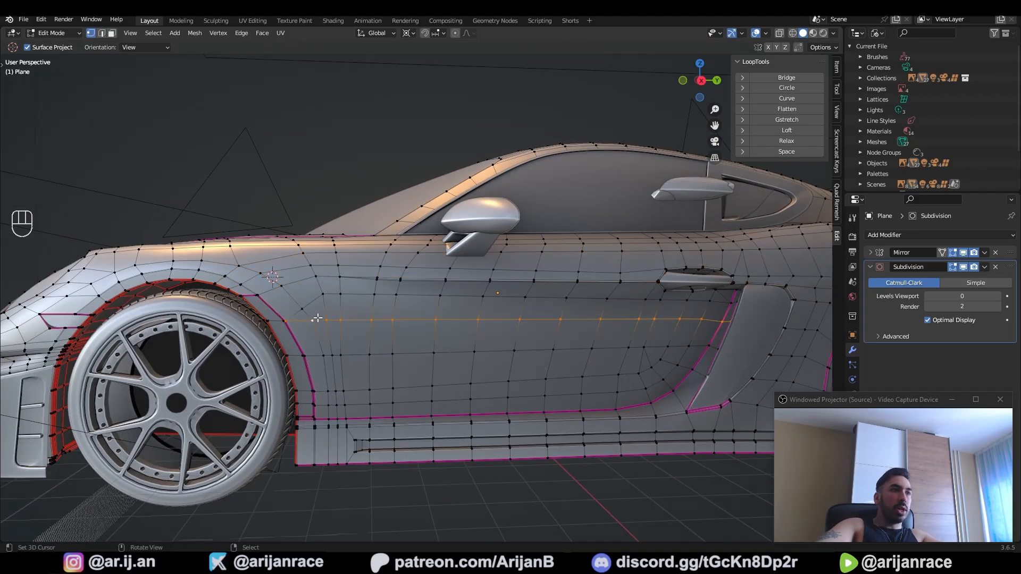
pyautogui.moveTo(317, 318); pyautogui.dragTo(324, 367, button='middle')
pyautogui.press('c')
pyautogui.press('g')
pyautogui.press('g')
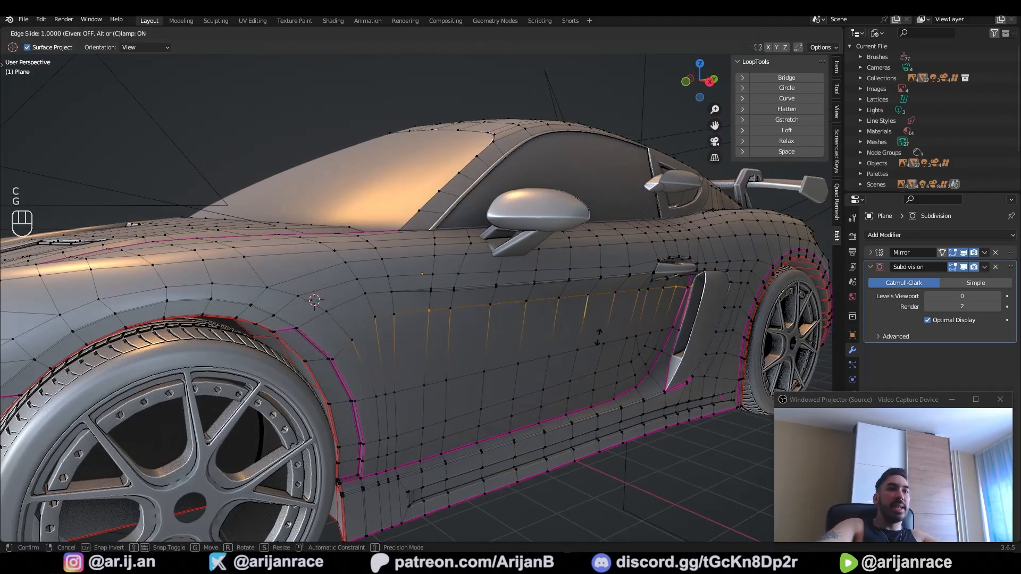
pyautogui.click(406, 330)
pyautogui.press('a')
pyautogui.hotkey('shift', 'w')
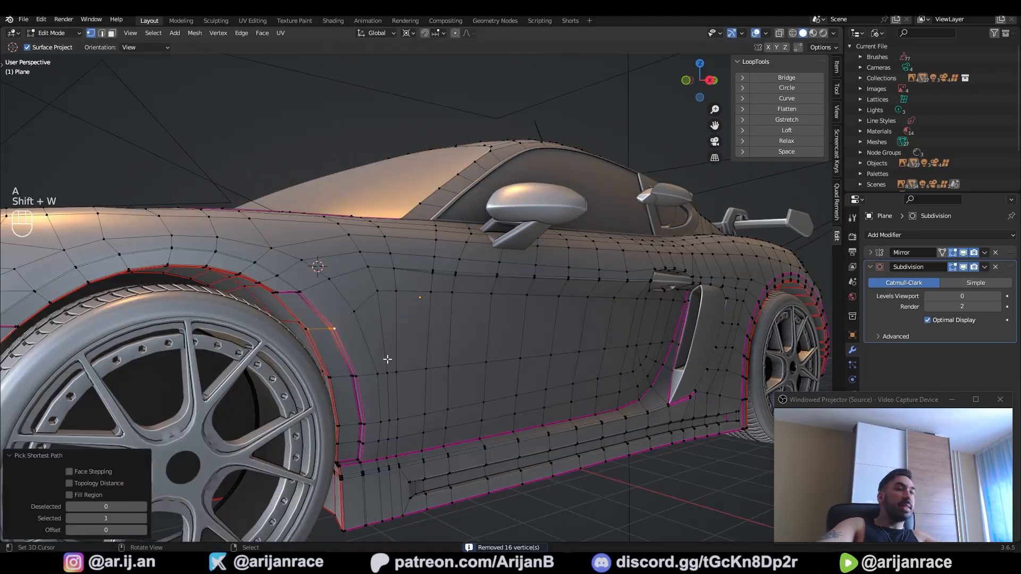
# Step: Set the subdivision viewport level to 1 and inspect the smoothed door surface in Object and Edit Mode
pyautogui.moveTo(452, 355); pyautogui.dragTo(435, 389, button='middle')
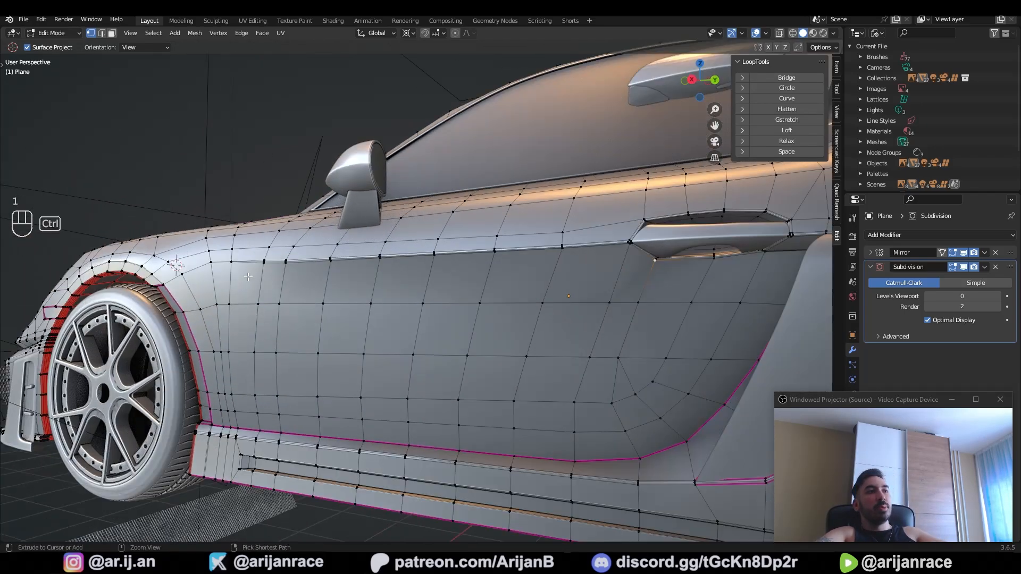
pyautogui.keyDown('ctrl'); pyautogui.click(495, 249); pyautogui.keyUp('ctrl')
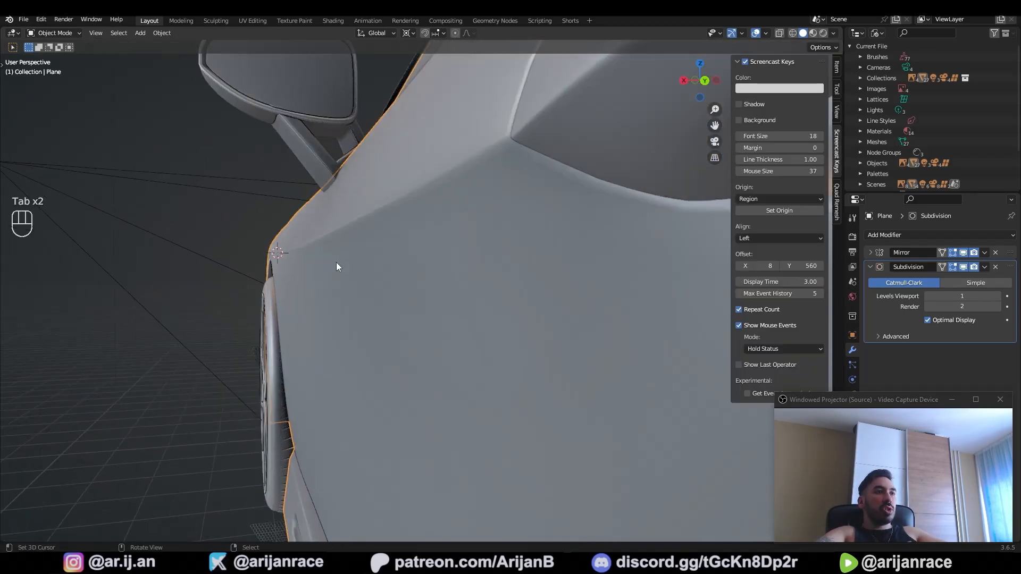
pyautogui.press('z')
pyautogui.press('z')
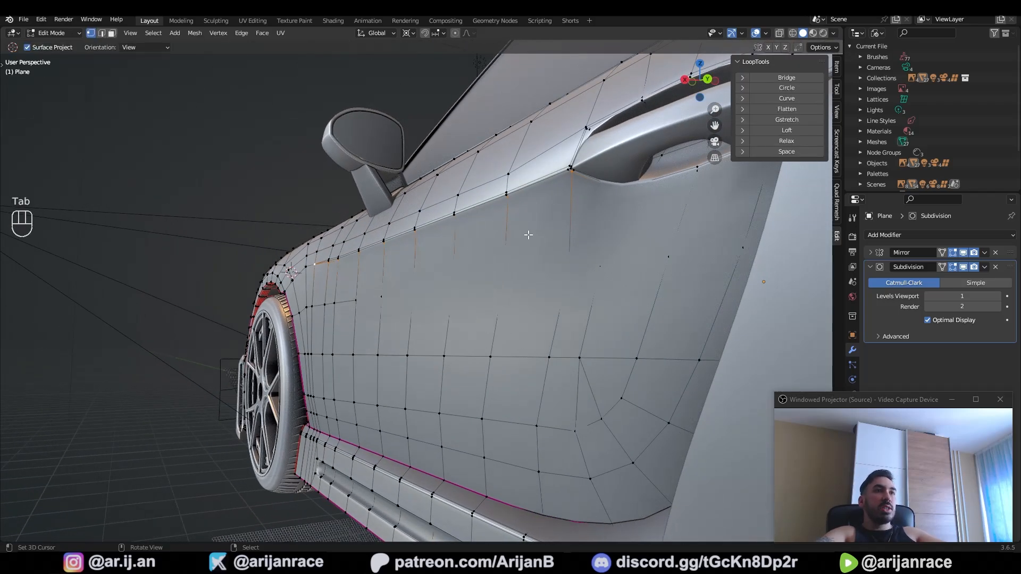
pyautogui.press('z')
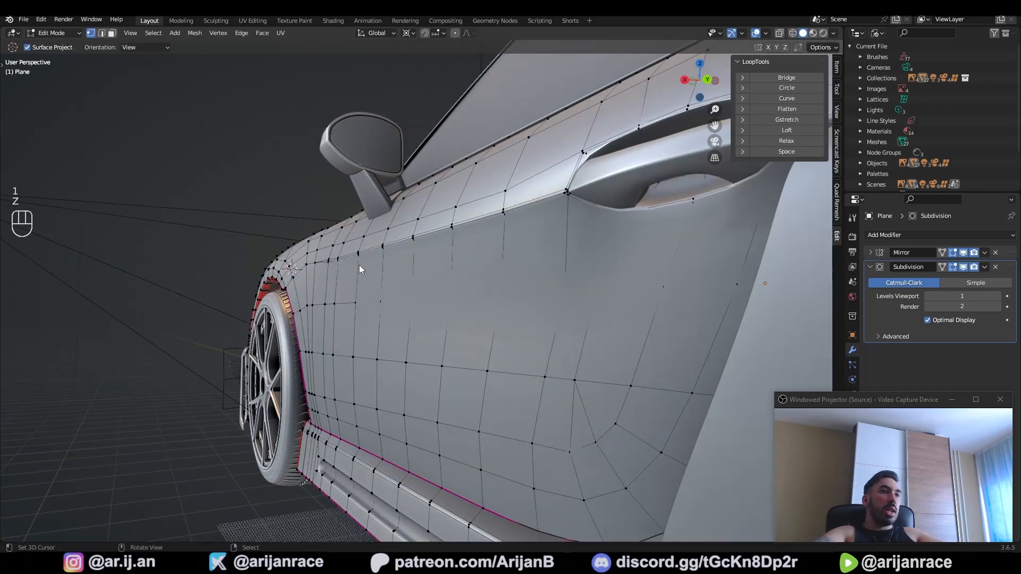
pyautogui.press('Tab')
pyautogui.press('Tab')
pyautogui.press('z')
pyautogui.moveTo(322, 280); pyautogui.dragTo(376, 273, button='middle')
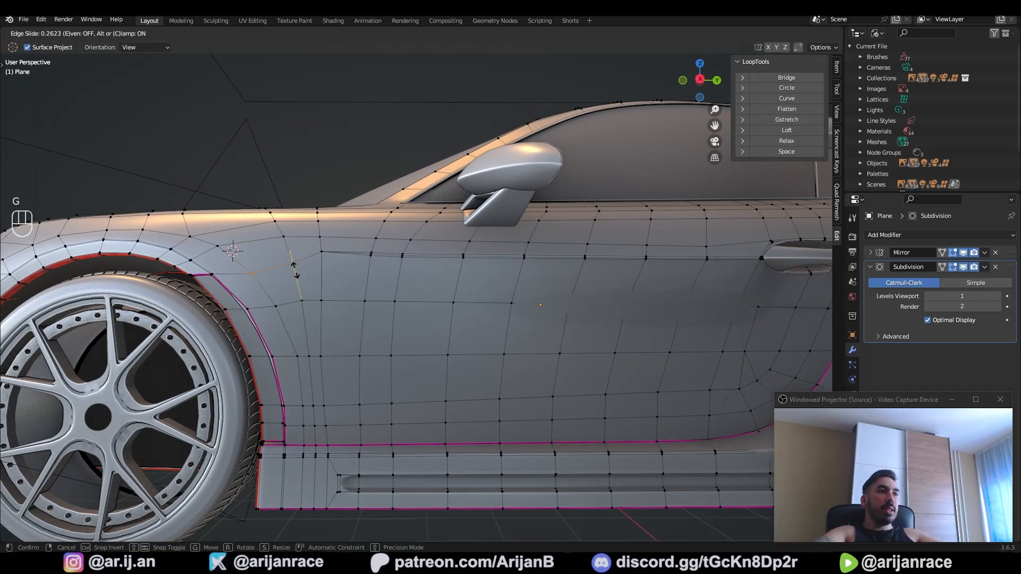
# Step: Try sliding the short edge run and vertex behind the front wheel arch, and undo the recent changes
pyautogui.press('g')
pyautogui.press('g')
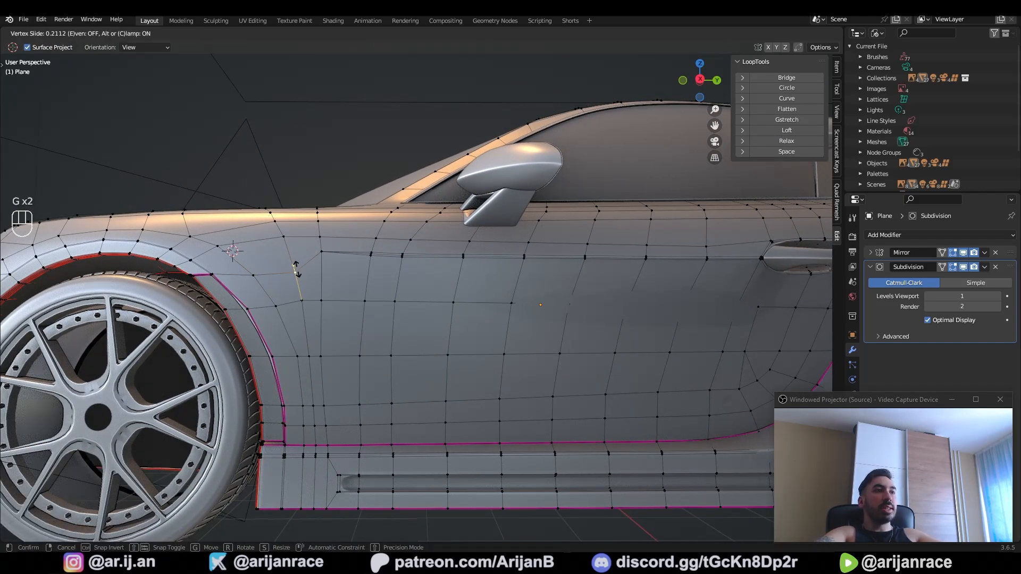
pyautogui.click(296, 272)
pyautogui.hotkey('ctrl', 'z')
pyautogui.hotkey('ctrl', 'z')
pyautogui.hotkey('ctrl', 'z')
pyautogui.hotkey('ctrl', 'z')
pyautogui.hotkey('ctrl', 'z')
pyautogui.hotkey('ctrl', 'z')
pyautogui.hotkey('ctrl', 'z')
pyautogui.hotkey('ctrl', 'z')
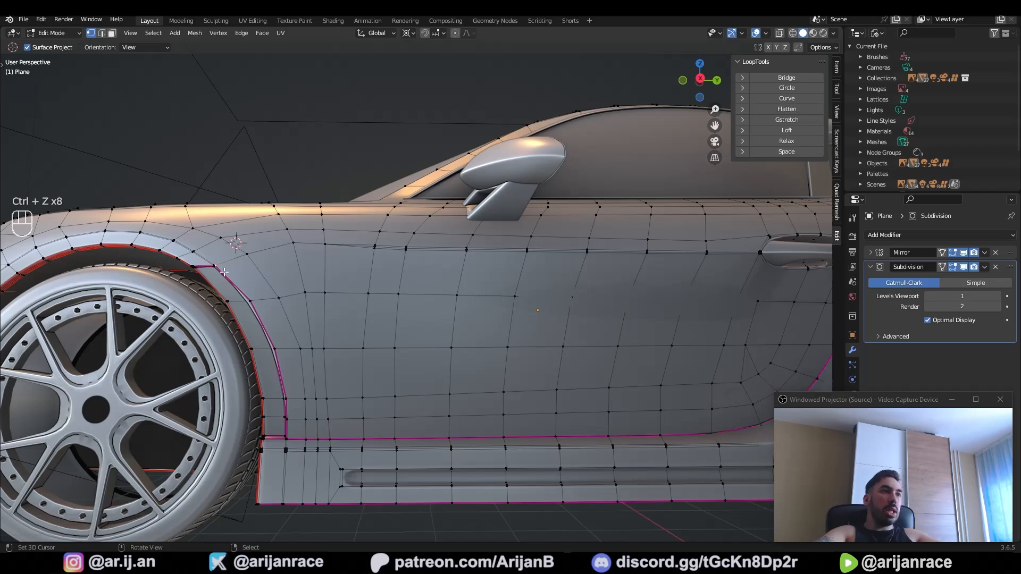
pyautogui.moveTo(698, 285)
pyautogui.keyDown('shift'); pyautogui.mouseDown(button='middle')
pyautogui.moveTo(684, 171)
pyautogui.moveTo(675, 187)
pyautogui.mouseUp(button='middle'); pyautogui.keyUp('shift')
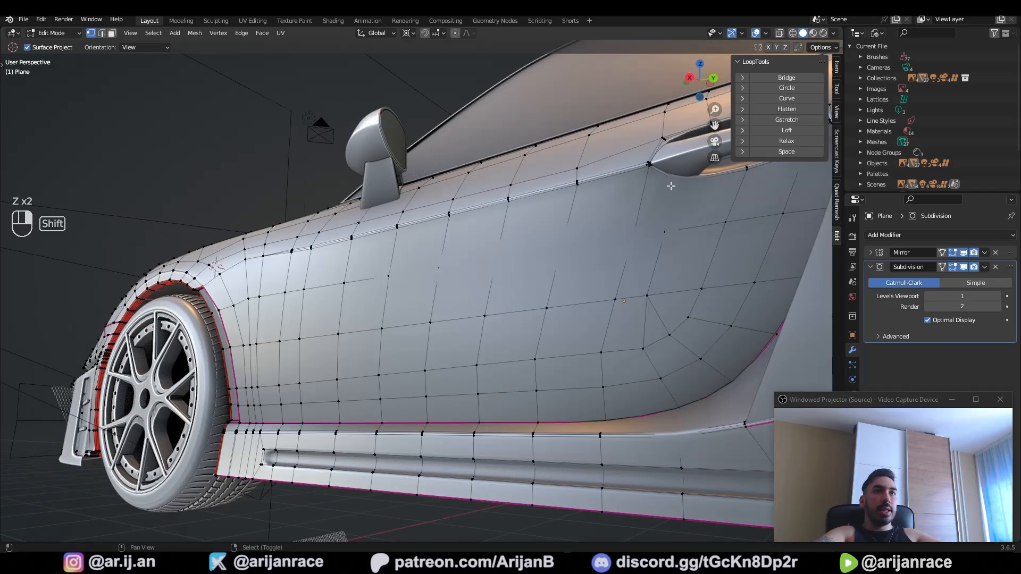
# Step: Select the lengthwise edge run along the upper door behind the front wheel arch and adjust its position
pyautogui.press('z')
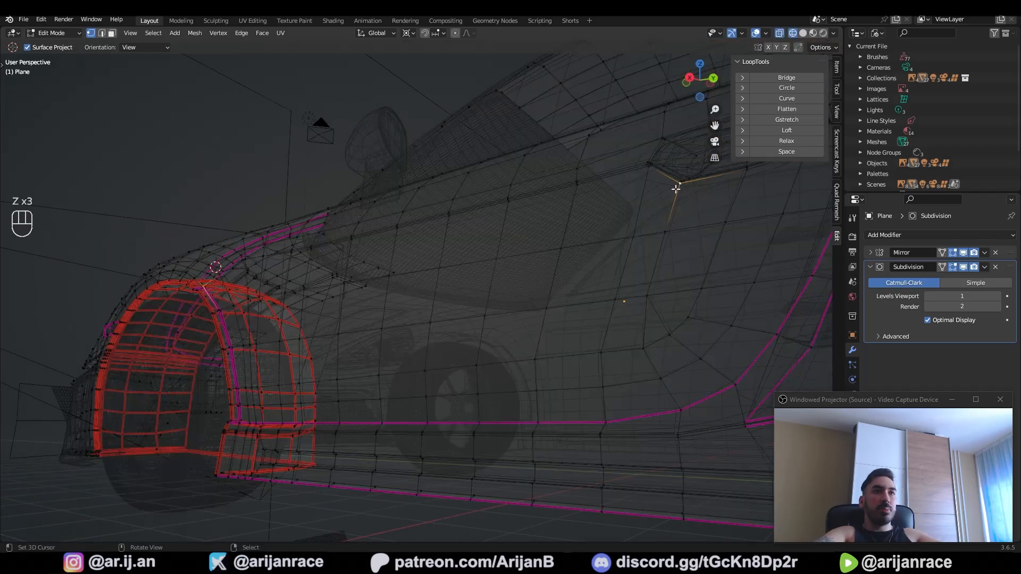
pyautogui.moveTo(558, 259); pyautogui.dragTo(535, 282, button='middle')
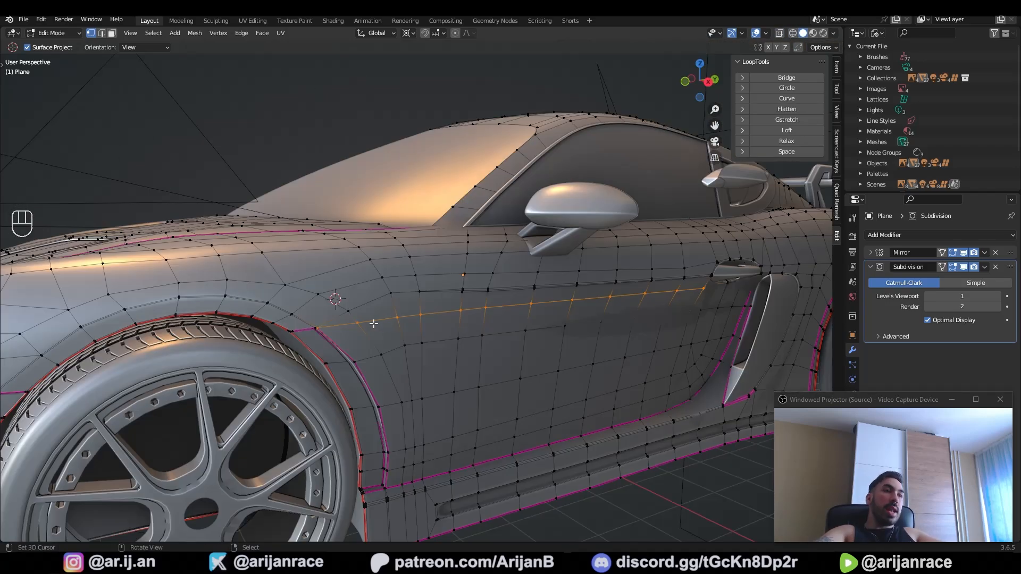
pyautogui.moveTo(538, 308)
pyautogui.mouseDown(button='middle')
pyautogui.moveTo(406, 303)
pyautogui.moveTo(281, 324)
pyautogui.moveTo(428, 312)
pyautogui.moveTo(413, 298)
pyautogui.moveTo(477, 295)
pyautogui.moveTo(397, 301)
pyautogui.moveTo(531, 324)
pyautogui.moveTo(430, 334)
pyautogui.moveTo(491, 322)
pyautogui.mouseUp(button='middle')
pyautogui.press('z')
pyautogui.rightClick(560, 293)
pyautogui.press('z')
pyautogui.rightClick(252, 295)
pyautogui.press('g')
pyautogui.click(431, 303)
# Step: Try shrinking and fattening the upper door edge run and compare the smoothed surface in Object Mode
pyautogui.hotkey('alt', 's')
pyautogui.click(418, 310)
pyautogui.press('Tab')
pyautogui.scroll(-2, 405, 308)
pyautogui.press('Tab')
pyautogui.hotkey('alt', 's')
pyautogui.click(415, 318)
pyautogui.press('Tab')
pyautogui.press('Tab')
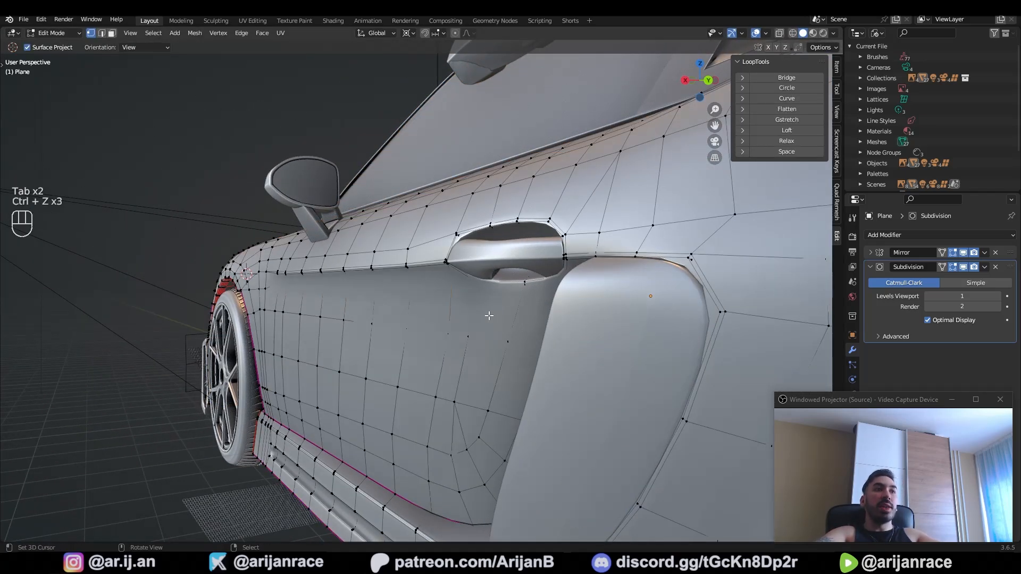
# Step: Slide the edge loop crossing the fender behind the front wheel toward its neighbouring loop and dissolve it
pyautogui.moveTo(394, 342); pyautogui.dragTo(479, 373, button='middle')
pyautogui.press('2')
pyautogui.keyDown('alt'); pyautogui.rightClick(460, 249); pyautogui.keyUp('alt')
pyautogui.scroll(-1, 460, 255)
pyautogui.moveTo(460, 255); pyautogui.dragTo(474, 266, button='middle')
pyautogui.press('g')
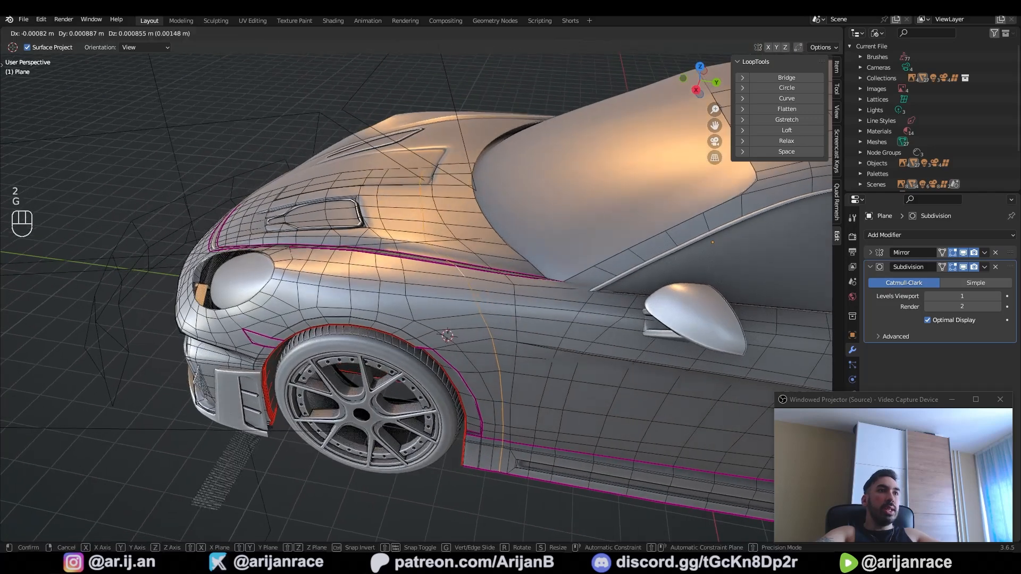
pyautogui.press('g')
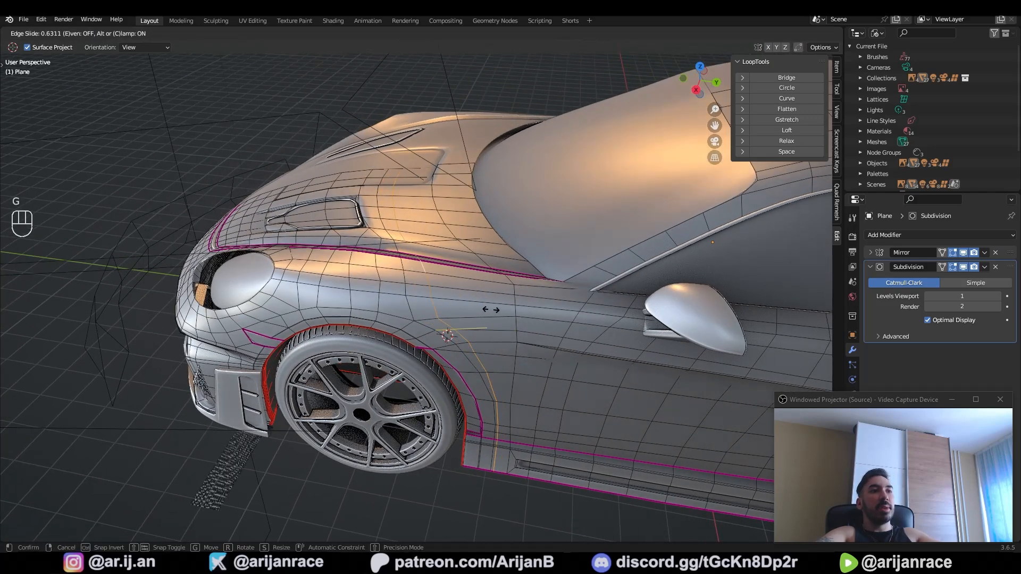
pyautogui.click(575, 339)
pyautogui.moveTo(588, 348); pyautogui.dragTo(582, 342, button='middle')
pyautogui.press('x')
pyautogui.click(582, 342)
# Step: Edge-slide the loop running from the hood down behind the front wheel to even its spacing, finishing with factor -0.273
pyautogui.press('1')
pyautogui.keyDown('alt'); pyautogui.rightClick(437, 325); pyautogui.keyUp('alt')
pyautogui.press('g')
pyautogui.press('g')
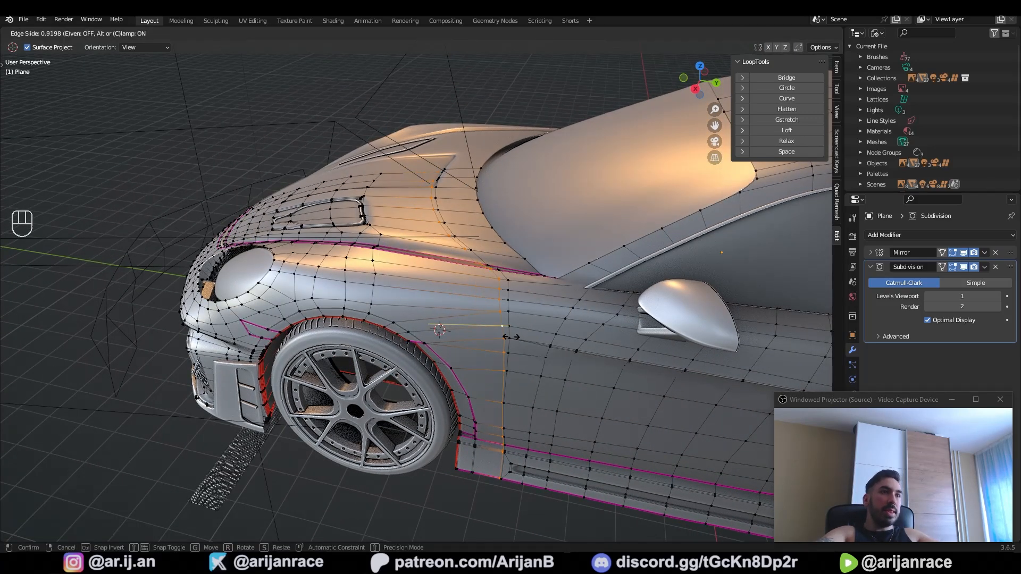
pyautogui.click(511, 337)
pyautogui.press('g')
pyautogui.press('g')
pyautogui.click(427, 342)
pyautogui.scroll(2, 427, 342)
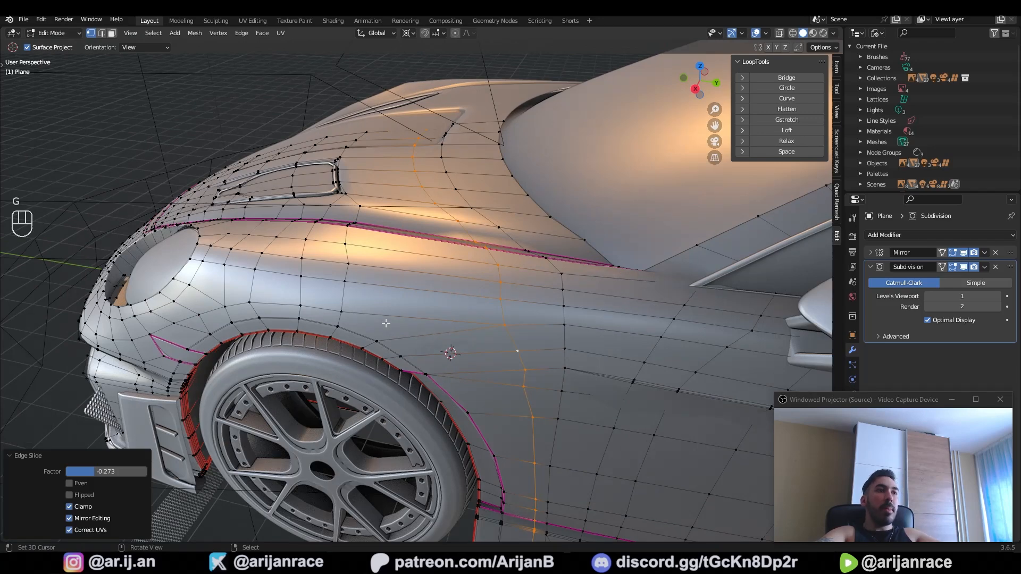
# Step: Delete the fender faces above the rear of the wheel arch and add a loop cut across the fender and hood
pyautogui.press('x')
pyautogui.hotkey('ctrl', 'z')
pyautogui.press('x')
pyautogui.click(451, 274)
pyautogui.hotkey('ctrl', 'r')
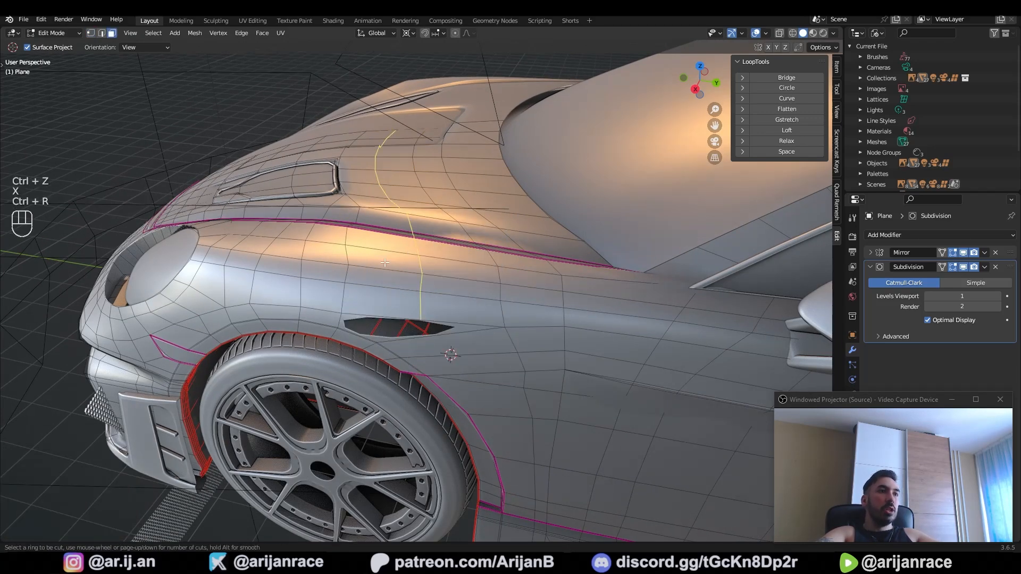
pyautogui.click(377, 260)
pyautogui.click(388, 262)
# Step: Delete the faces behind the wheel-arch opening and bridge the gap's opposite edges with a new face
pyautogui.press('3')
pyautogui.rightClick(492, 348)
pyautogui.press('x')
pyautogui.click(611, 375)
pyautogui.moveTo(466, 349); pyautogui.dragTo(535, 331, button='middle')
pyautogui.scroll(2, 536, 331)
pyautogui.press('1')
pyautogui.press('2')
pyautogui.rightClick(537, 293)
pyautogui.keyDown('shift'); pyautogui.rightClick(552, 356); pyautogui.keyUp('shift')
pyautogui.press('f')
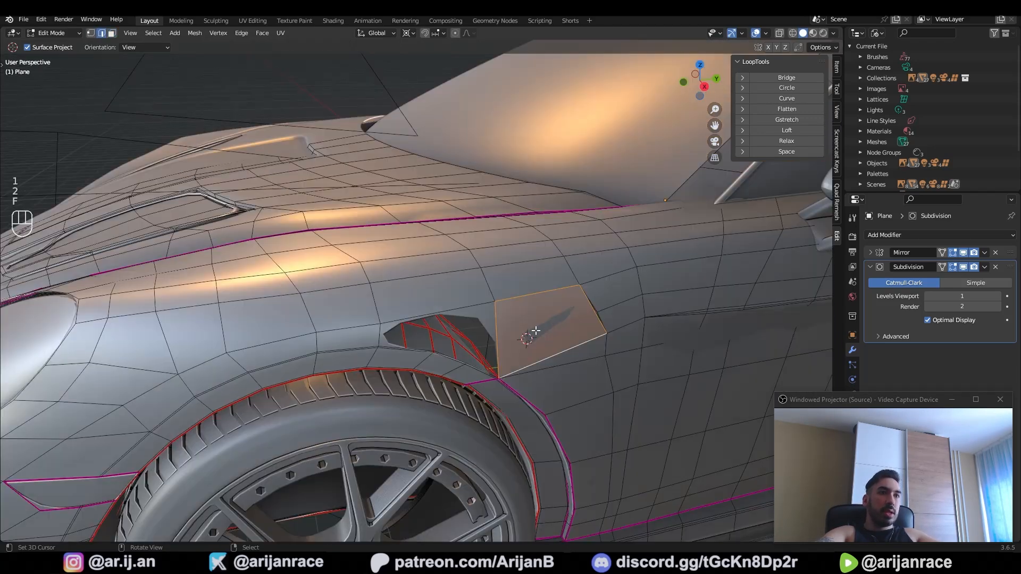
# Step: Add loop cuts to the new fender face and merge all overlapping vertices by distance
pyautogui.hotkey('ctrl', 'r')
pyautogui.click(599, 309)
pyautogui.press('1')
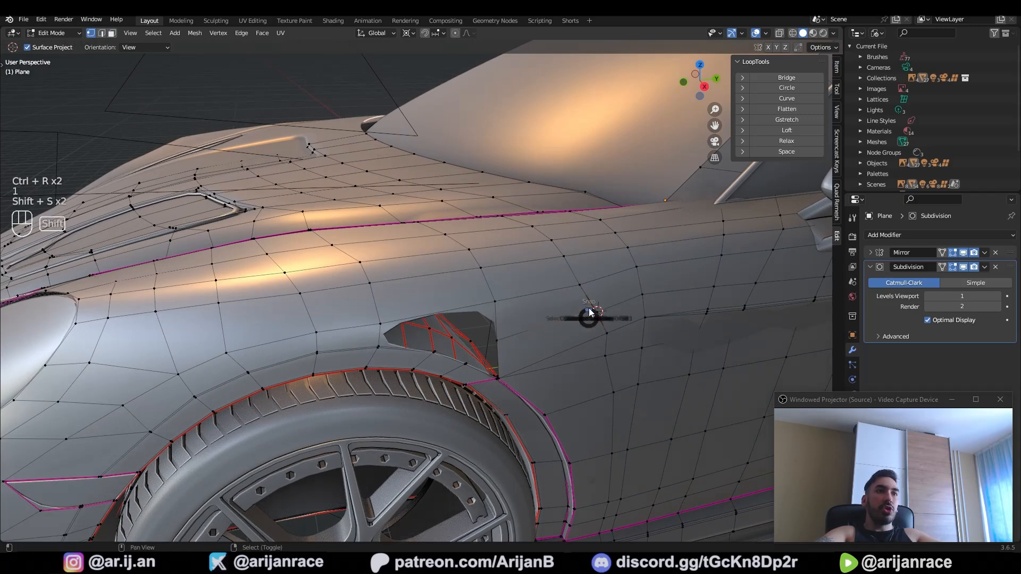
pyautogui.click(589, 309)
pyautogui.press('a')
pyautogui.hotkey('shift', 'w')
# Step: Slide the edge run from the hood to the fender opening and place a loop cut that evens the spacing above it
pyautogui.moveTo(505, 328); pyautogui.dragTo(488, 332, button='middle')
pyautogui.press('1')
pyautogui.rightClick(426, 342)
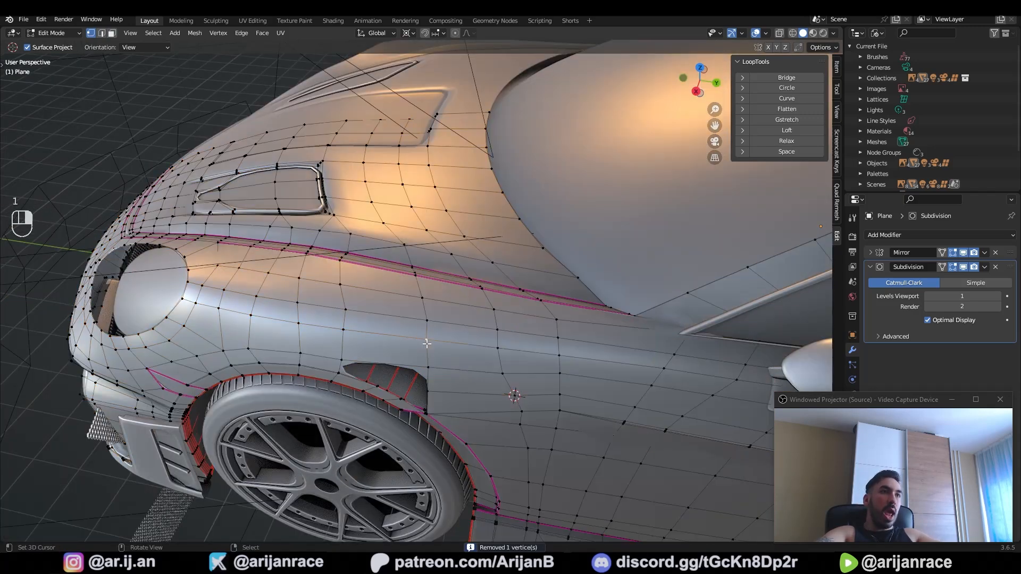
pyautogui.keyDown('ctrl'); pyautogui.rightClick(385, 111); pyautogui.keyUp('ctrl')
pyautogui.press('g')
pyautogui.press('g')
pyautogui.click(412, 194)
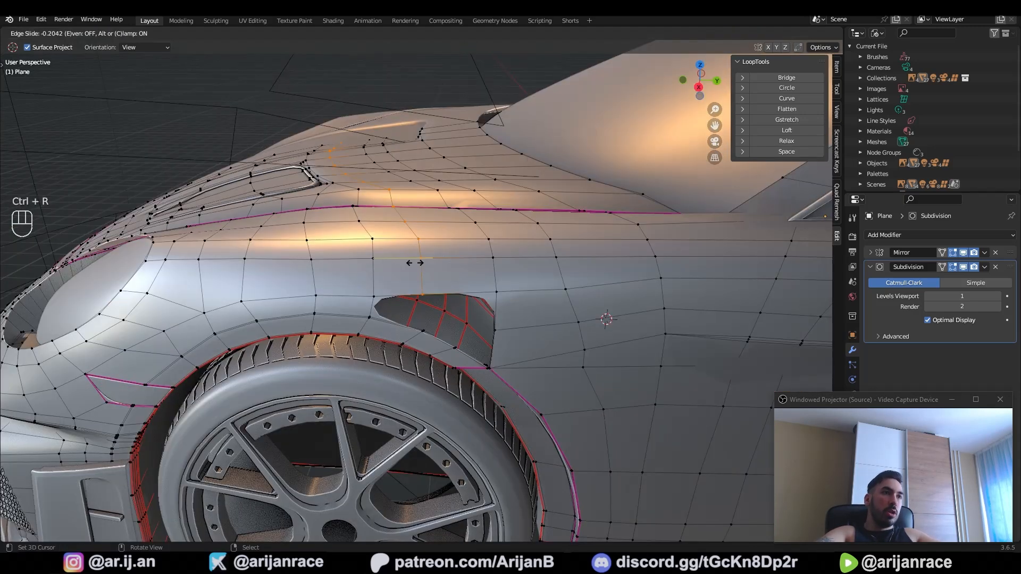
pyautogui.click(414, 263)
# Step: Fill the remaining opening above the wheel arch with new faces between its border edges
pyautogui.press('2')
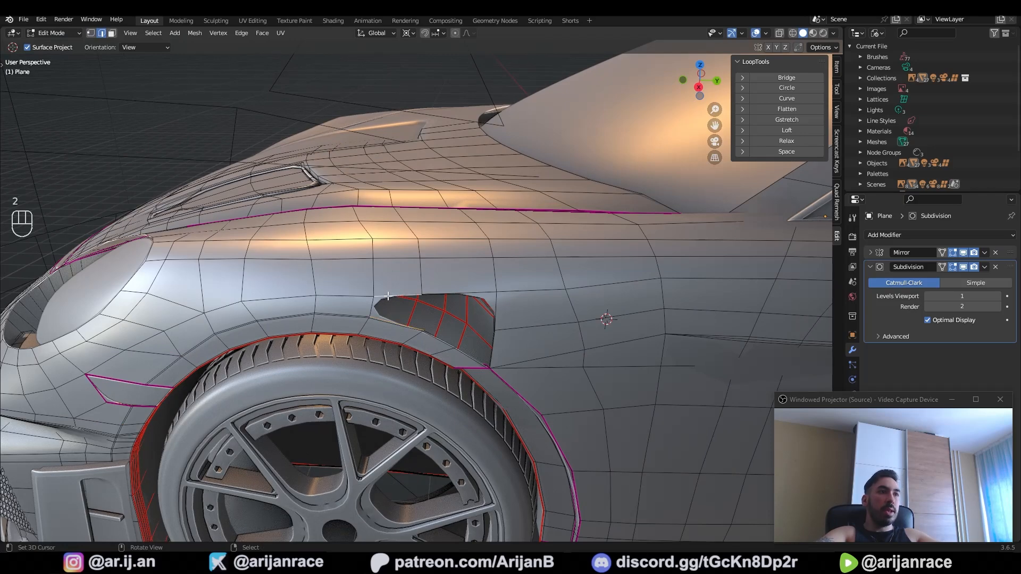
pyautogui.press('1')
pyautogui.moveTo(432, 313); pyautogui.dragTo(563, 321, button='middle')
pyautogui.scroll(1, 445, 324)
pyautogui.scroll(2, 462, 337)
pyautogui.press('2')
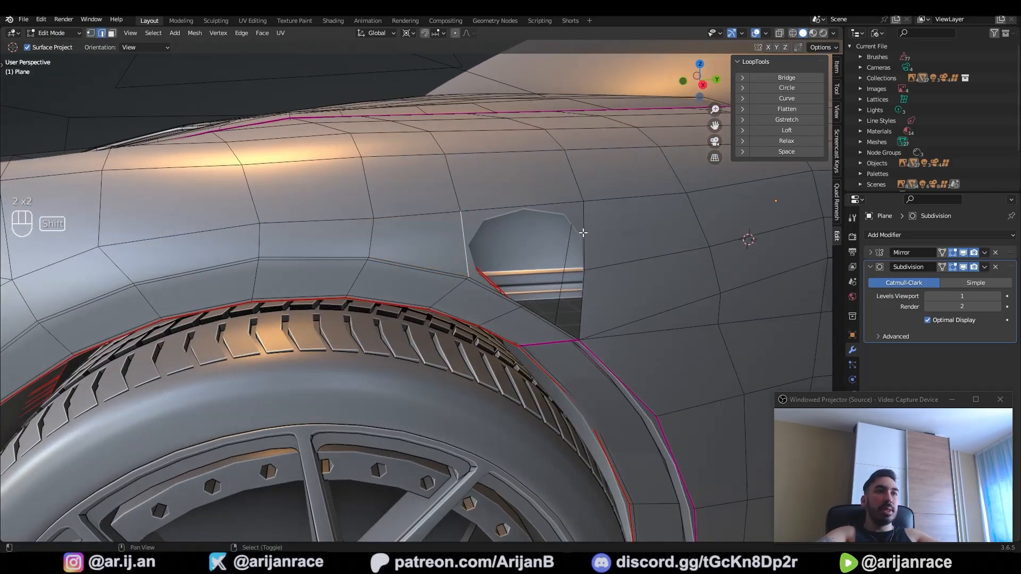
pyautogui.press('f')
pyautogui.rightClick(533, 289)
pyautogui.moveTo(533, 290)
pyautogui.mouseDown(button='middle')
pyautogui.moveTo(479, 295)
pyautogui.moveTo(465, 276)
pyautogui.moveTo(484, 266)
pyautogui.moveTo(368, 295)
pyautogui.moveTo(383, 282)
pyautogui.moveTo(376, 266)
pyautogui.mouseUp(button='middle')
pyautogui.press('f')
# Step: Slide the edge beside the filled fender faces onto its neighbour and merge all vertices by distance
pyautogui.press('1')
pyautogui.rightClick(452, 292)
pyautogui.press('2')
pyautogui.press('z')
pyautogui.rightClick(465, 276)
pyautogui.press('z')
pyautogui.press('g')
pyautogui.press('g')
pyautogui.click(585, 270)
pyautogui.press('a')
pyautogui.hotkey('shift', 'w')
# Step: Inspect the rebuilt faces behind the front wheel arch in Object and Edit Mode
pyautogui.press('3')
pyautogui.rightClick(463, 258)
pyautogui.press('Tab')
pyautogui.press('Tab')
pyautogui.scroll(-1, 383, 282)
pyautogui.scroll(2, 375, 266)
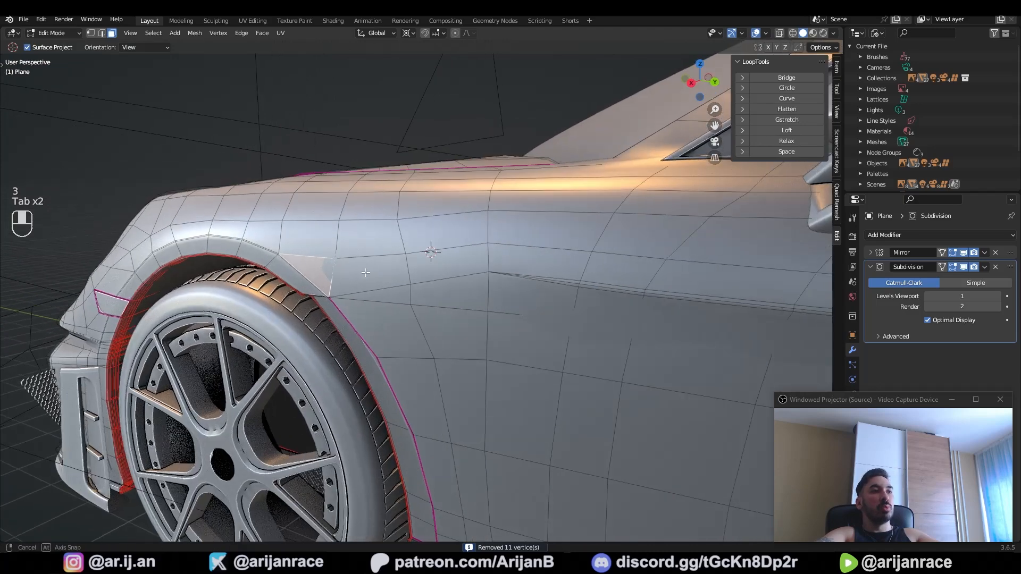
pyautogui.press('1')
pyautogui.press('3')
pyautogui.click(427, 303)
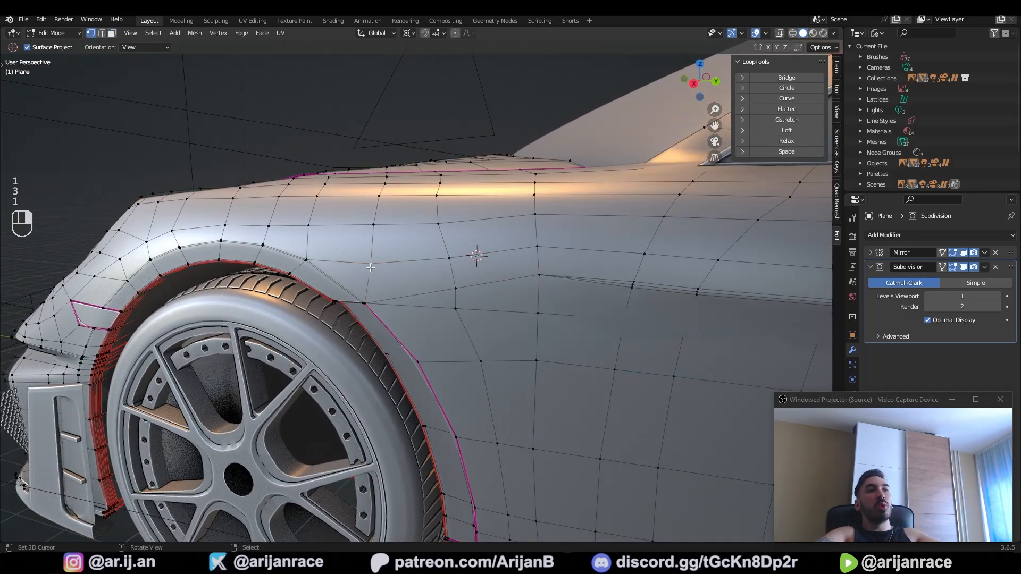
# Step: Merge all vertices by distance, connect the fender vertices behind the wheel arch, and dissolve the diagonal edge there
pyautogui.press('a')
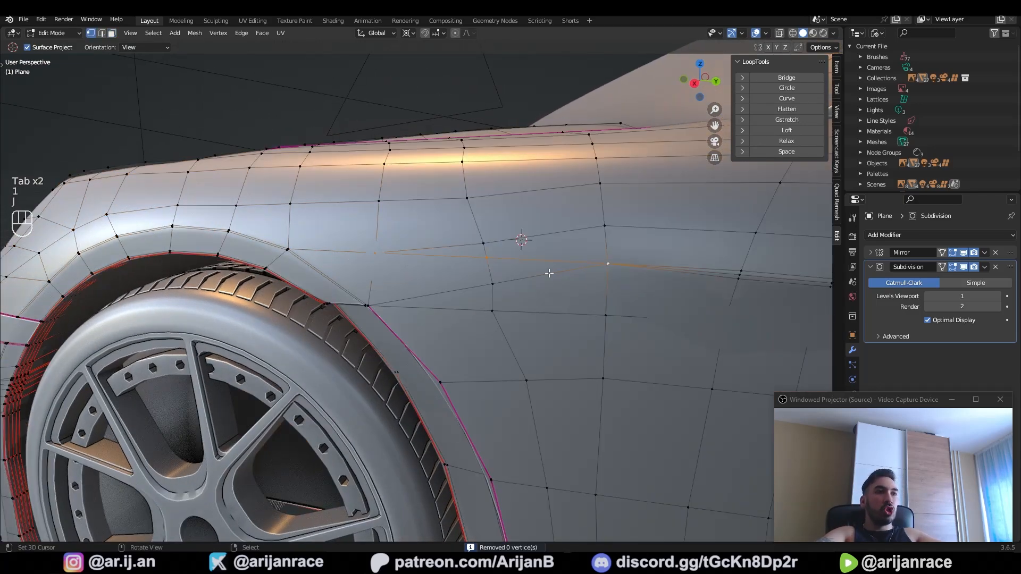
pyautogui.rightClick(523, 353)
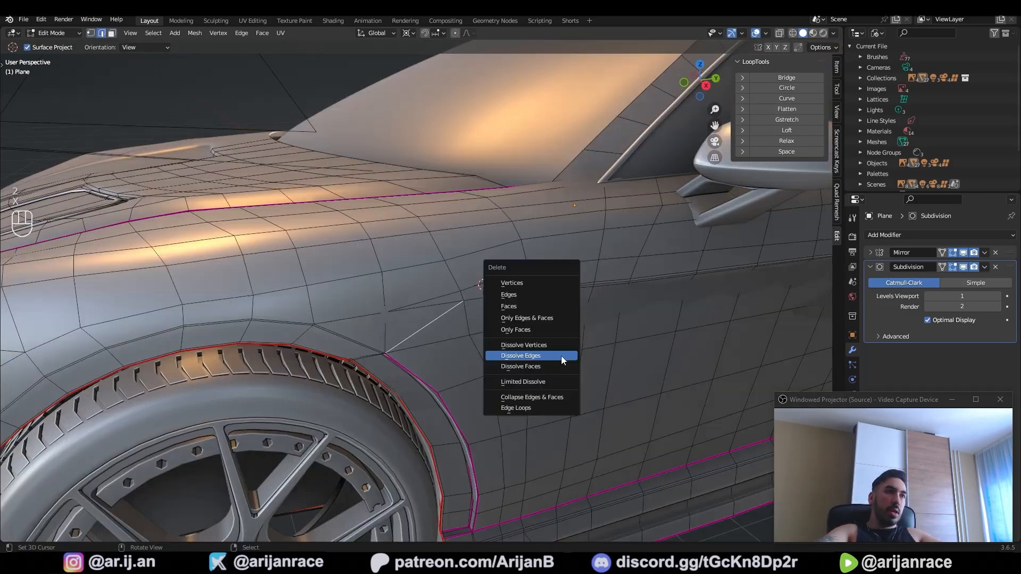
pyautogui.click(523, 353)
pyautogui.press('3')
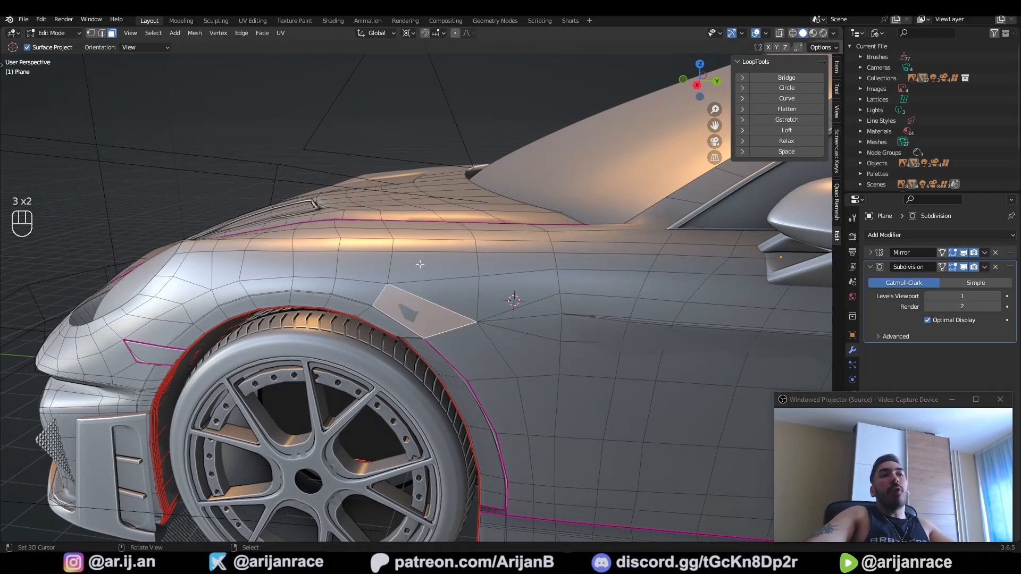
# Step: Undo the latest change and pick out the triangular faces on the fender behind the wheel arch
pyautogui.hotkey('ctrl', 'z')
pyautogui.click(408, 277)
pyautogui.press('3')
pyautogui.click(458, 287)
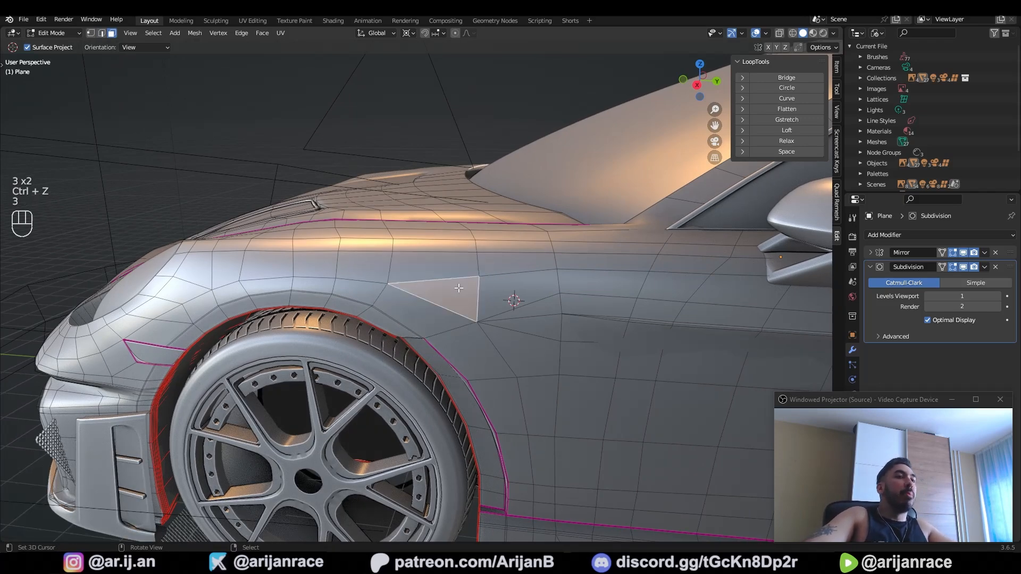
pyautogui.moveTo(438, 317); pyautogui.dragTo(420, 315, button='middle')
pyautogui.press('3')
pyautogui.rightClick(497, 315)
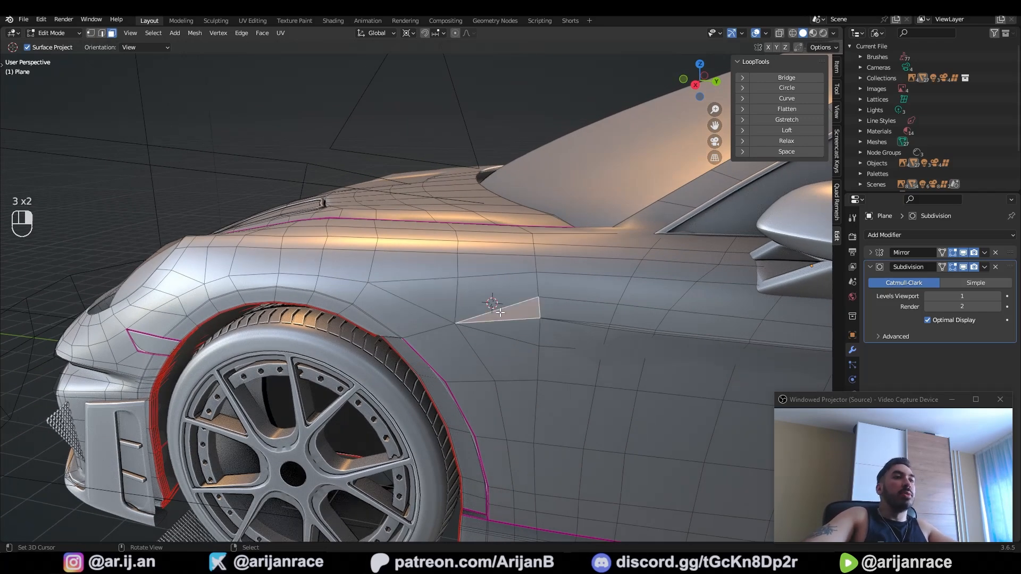
# Step: Compare the fender's smoothed surface with its edge flow by alternating between Object and Edit Mode
pyautogui.press('1')
pyautogui.press('Tab')
pyautogui.press('Tab')
pyautogui.moveTo(498, 315); pyautogui.dragTo(446, 334, button='middle')
pyautogui.press('Tab')
pyautogui.press('Tab')
pyautogui.press('1')
pyautogui.press('Tab')
pyautogui.press('Tab')
pyautogui.press('g')
pyautogui.press('Tab')
pyautogui.press('Tab')
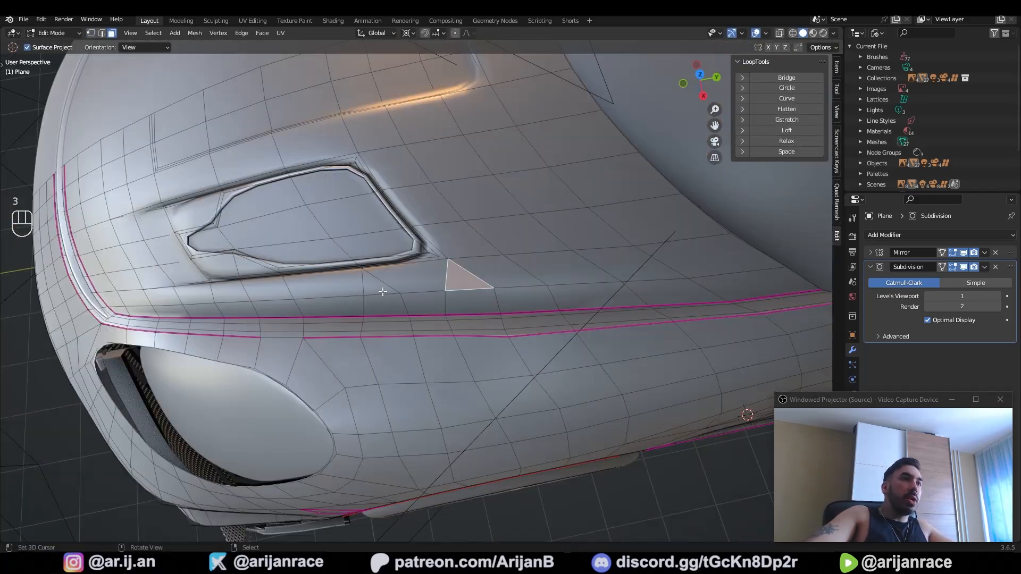
# Step: Examine the triangular face and surrounding edge flow beside the hood vent
pyautogui.moveTo(376, 290); pyautogui.dragTo(470, 289, button='middle')
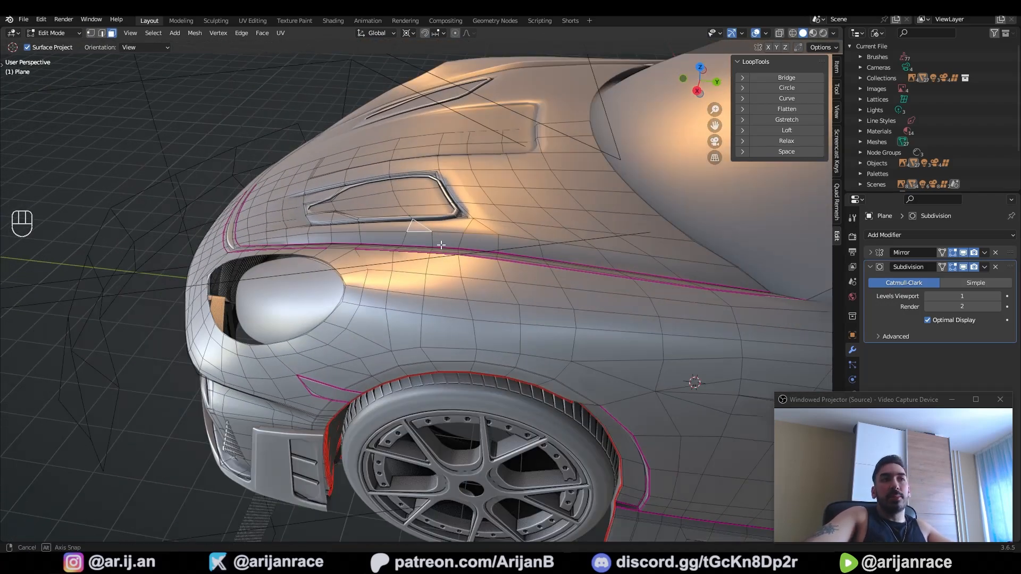
pyautogui.moveTo(441, 245); pyautogui.dragTo(439, 220, button='middle')
pyautogui.moveTo(404, 182); pyautogui.dragTo(420, 223, button='middle')
pyautogui.hotkey('ctrl', 'r')
pyautogui.press('2')
pyautogui.press('Tab')
pyautogui.press('Tab')
pyautogui.press('1')
pyautogui.press('g')
# Step: Bevel the seam edge loop running along the hood outline
pyautogui.press('2')
pyautogui.press('z')
pyautogui.keyDown('alt'); pyautogui.rightClick(351, 392); pyautogui.keyUp('alt')
pyautogui.moveTo(351, 392); pyautogui.dragTo(334, 435, button='middle')
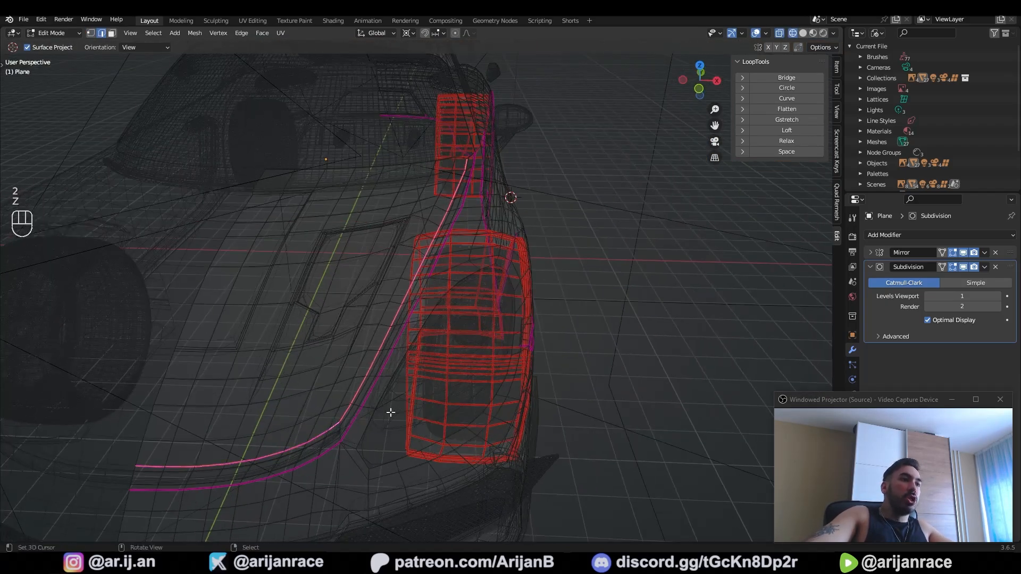
pyautogui.press('z')
pyautogui.moveTo(390, 413); pyautogui.dragTo(425, 373, button='middle')
pyautogui.scroll(3, 425, 372)
pyautogui.hotkey('ctrl', 'b')
pyautogui.click(489, 361)
pyautogui.press('z')
# Step: Extrude the beveled hood seam strip in place, offset it by -0.00774 m with Shrink/Fatten, and delete the faces
pyautogui.press('e')
pyautogui.rightClick(548, 323)
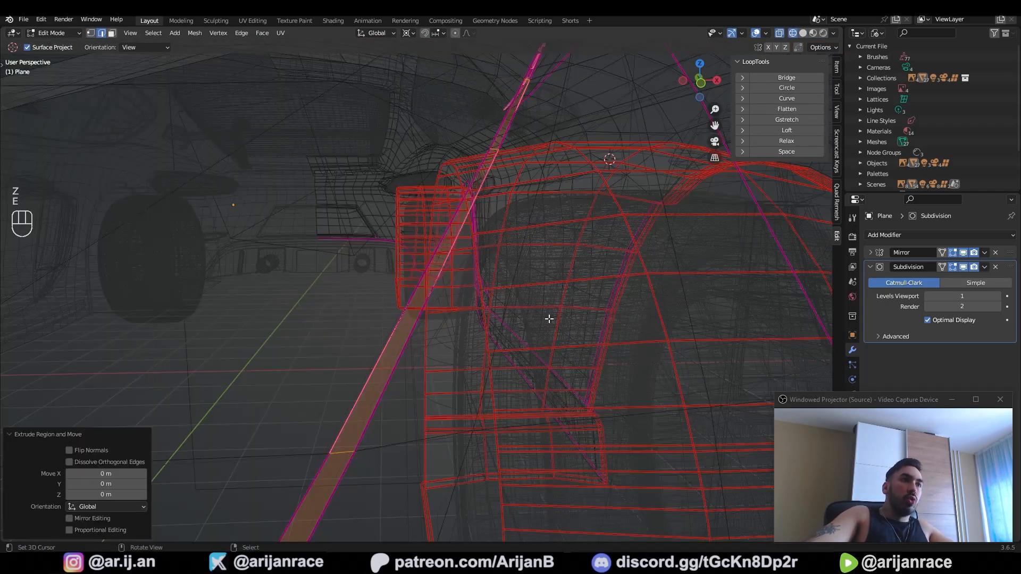
pyautogui.hotkey('alt', 's')
pyautogui.click(546, 323)
pyautogui.press('x')
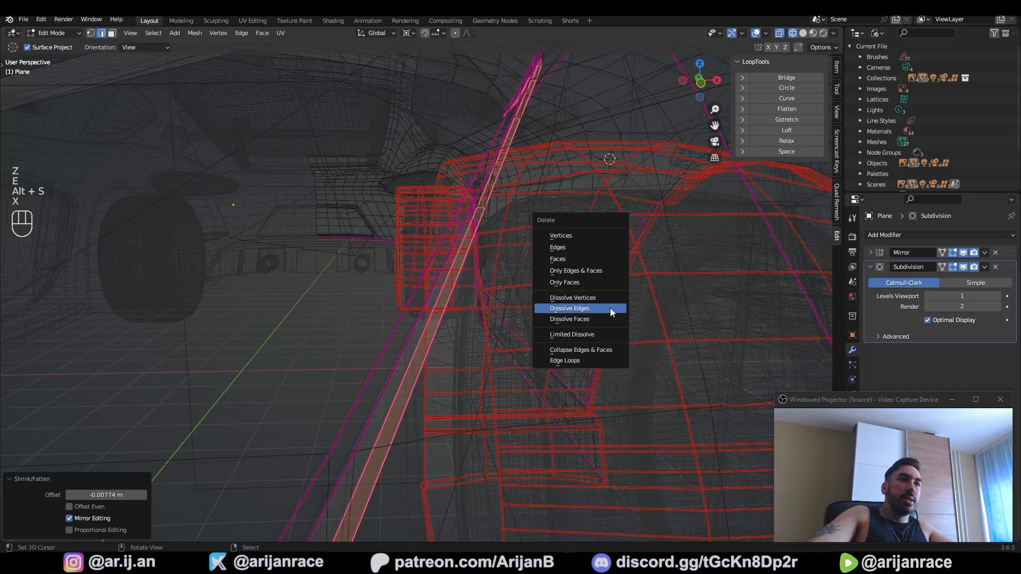
pyautogui.click(582, 261)
# Step: Select the linked hood faces bounded by the seam
pyautogui.press('z')
pyautogui.press('3')
pyautogui.press('a')
pyautogui.press('a')
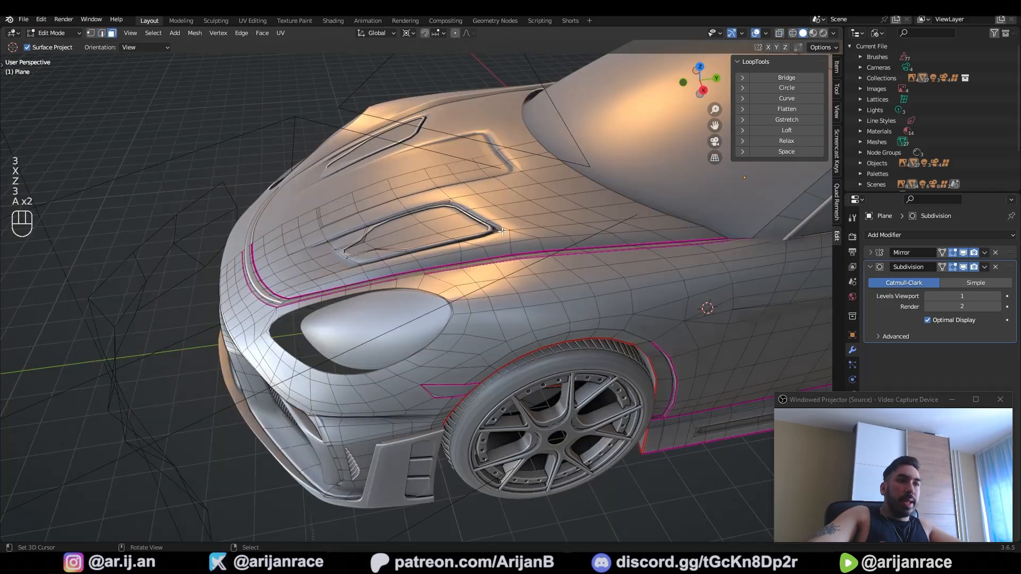
pyautogui.press('l')
pyautogui.moveTo(478, 240); pyautogui.dragTo(505, 309, button='middle')
pyautogui.scroll(2, 487, 287)
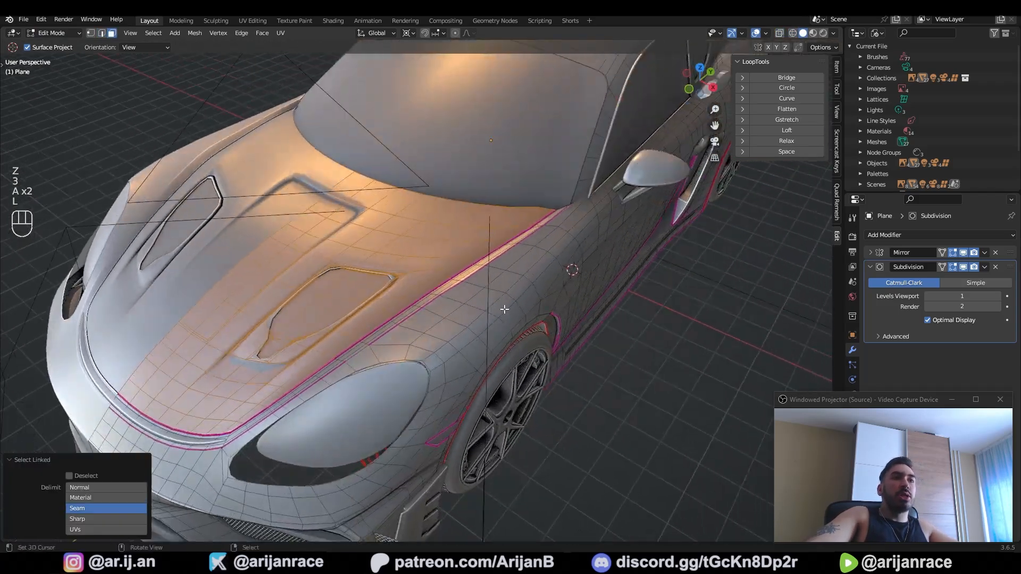
# Step: Try a centred loop cut across the fender beside the hood gap and check the shading in Object Mode
pyautogui.scroll(3, 504, 309)
pyautogui.hotkey('ctrl', 'r')
pyautogui.click(565, 284)
pyautogui.rightClick(566, 283)
pyautogui.scroll(-4, 566, 283)
pyautogui.moveTo(566, 284); pyautogui.dragTo(367, 287, button='middle')
pyautogui.moveTo(319, 192); pyautogui.dragTo(384, 175, button='middle')
pyautogui.moveTo(633, 345); pyautogui.dragTo(647, 301, button='middle')
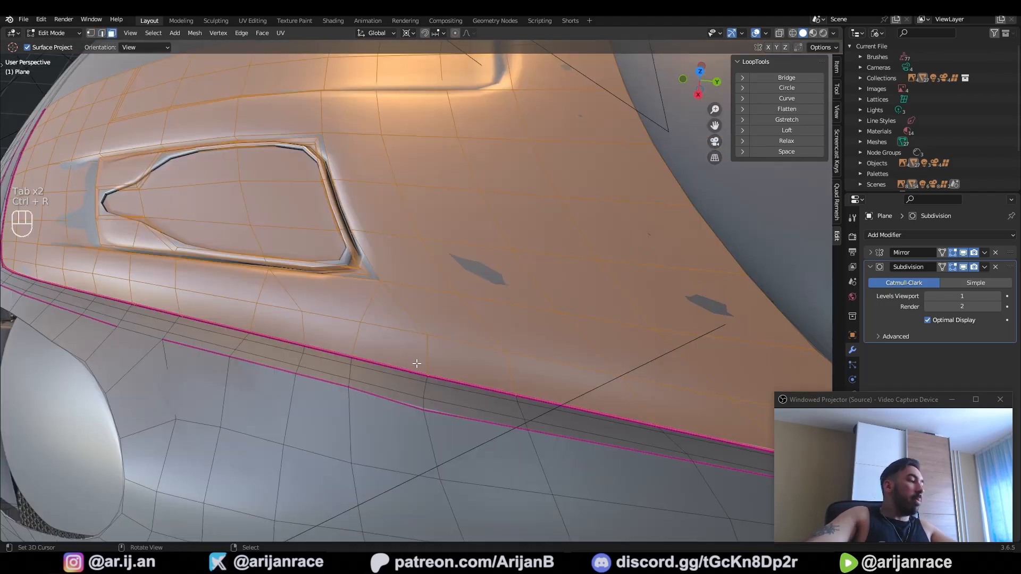
pyautogui.scroll(-2, 417, 365)
pyautogui.press('a')
pyautogui.press('a')
pyautogui.press('Tab')
pyautogui.moveTo(500, 340); pyautogui.dragTo(480, 345, button='middle')
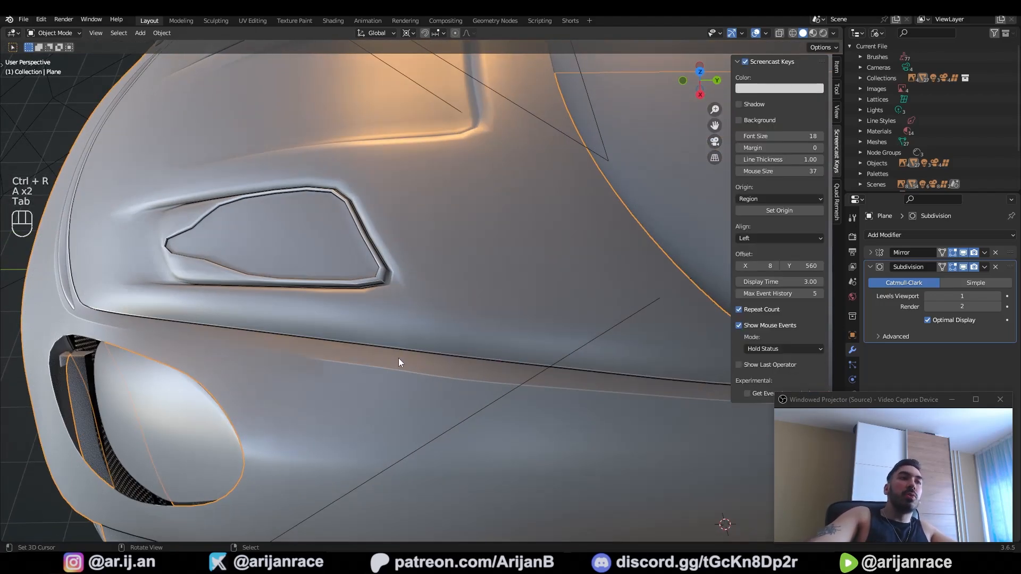
# Step: Try a crosswise loop cut over the fender near the hood vent and inspect the subdivided surface
pyautogui.press('Tab')
pyautogui.hotkey('ctrl', 'r')
pyautogui.click(428, 379)
pyautogui.rightClick(428, 380)
pyautogui.press('Tab')
pyautogui.moveTo(427, 380); pyautogui.dragTo(451, 227, button='middle')
pyautogui.hotkey('ctrl', 'z')
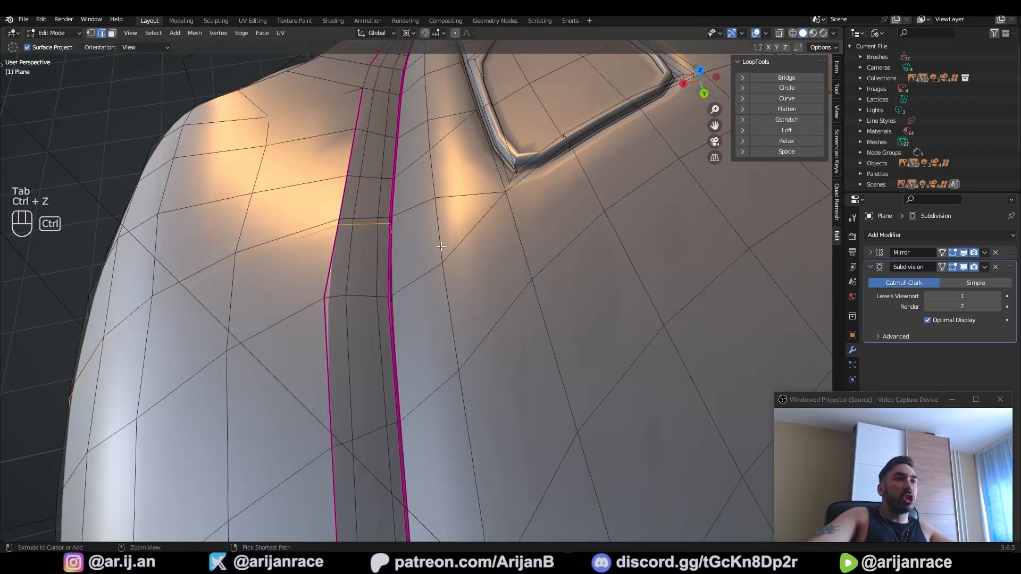
# Step: Try a loop cut down the bumper from the hood's front corner, slid by about -0.5, and check the shading
pyautogui.hotkey('ctrl', 'r')
pyautogui.click(543, 279)
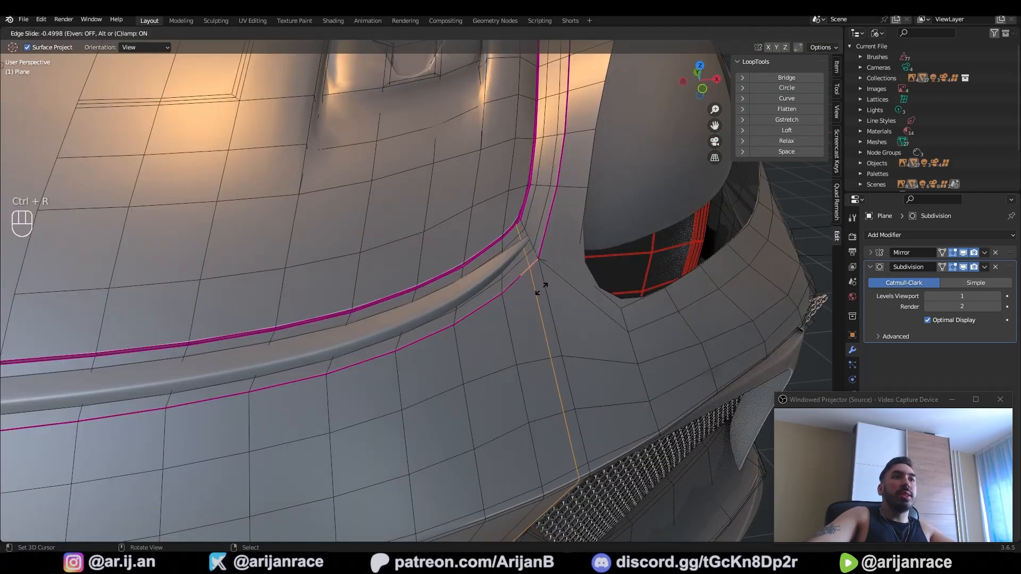
pyautogui.click(548, 285)
pyautogui.scroll(6, 547, 285)
pyautogui.moveTo(548, 285); pyautogui.dragTo(477, 303, button='middle')
pyautogui.press('Tab')
pyautogui.scroll(-3, 530, 328)
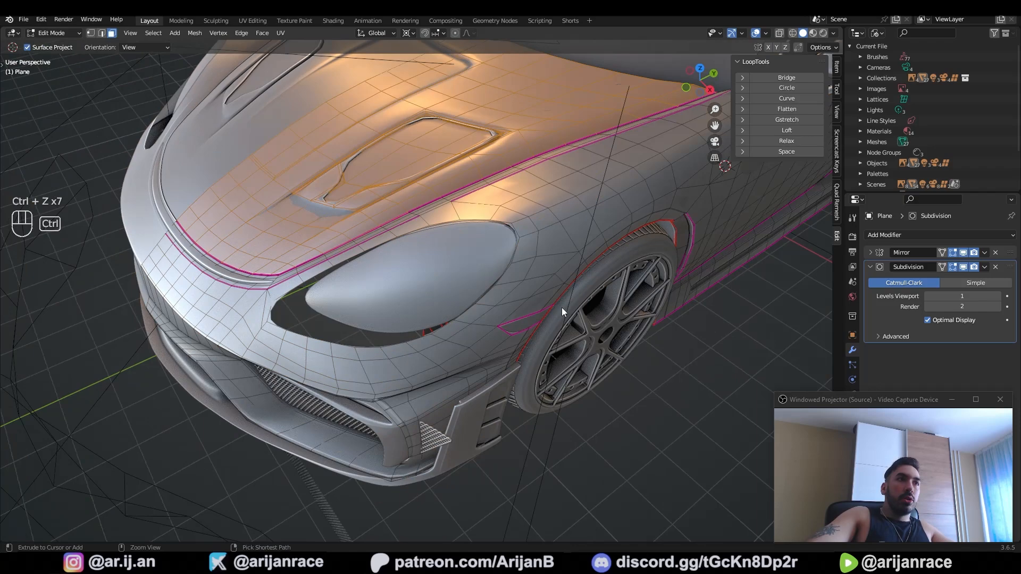
# Step: Undo the loop cuts and the hood panel gap edits, going back to the uncut hood seam
pyautogui.hotkey('ctrl', 'z')
pyautogui.hotkey('ctrl', 'z')
pyautogui.hotkey('ctrl', 'z')
pyautogui.hotkey('ctrl', 'z')
pyautogui.hotkey('ctrl', 'z')
pyautogui.hotkey('ctrl', 'z')
pyautogui.hotkey('ctrl', 'z')
pyautogui.hotkey('ctrl', 'z')
pyautogui.hotkey('ctrl', 'z')
pyautogui.hotkey('ctrl', 'z')
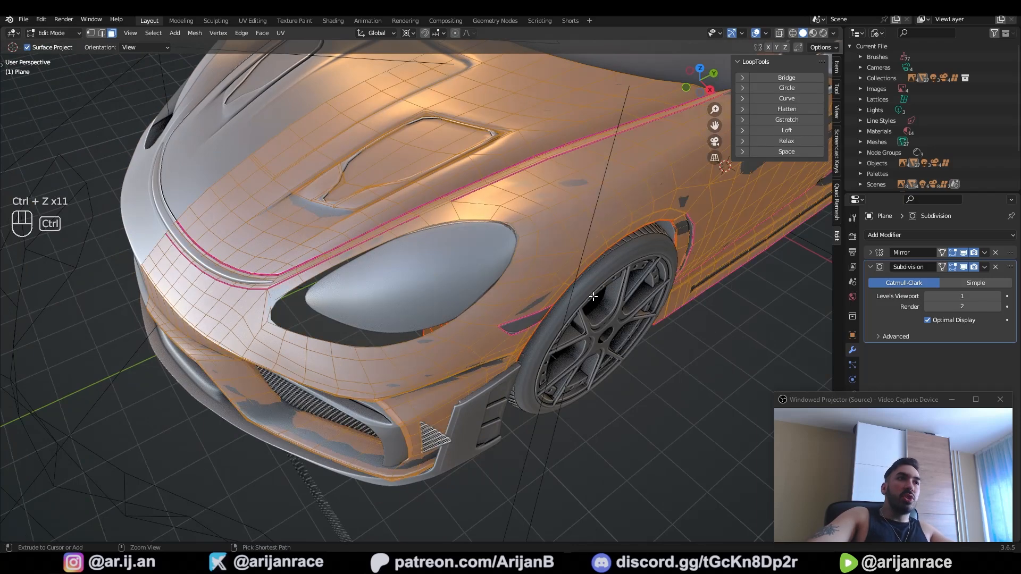
pyautogui.hotkey('ctrl', 'z')
pyautogui.hotkey('ctrl', 'z')
pyautogui.hotkey('ctrl', 'z')
pyautogui.hotkey('ctrl', 'z')
pyautogui.hotkey('ctrl', 'z')
pyautogui.hotkey('ctrl', 'z')
pyautogui.hotkey('ctrl', 'z')
pyautogui.hotkey('ctrl', 'z')
pyautogui.hotkey('ctrl', 'z')
pyautogui.hotkey('ctrl', 'z')
pyautogui.hotkey('ctrl', 'z')
pyautogui.hotkey('ctrl', 'z')
pyautogui.hotkey('ctrl', 'z')
pyautogui.hotkey('ctrl', 'z')
pyautogui.hotkey('ctrl', 'z')
# Step: Slide the crosswise fender edge just behind the headlight by a factor of 0.113
pyautogui.press('1')
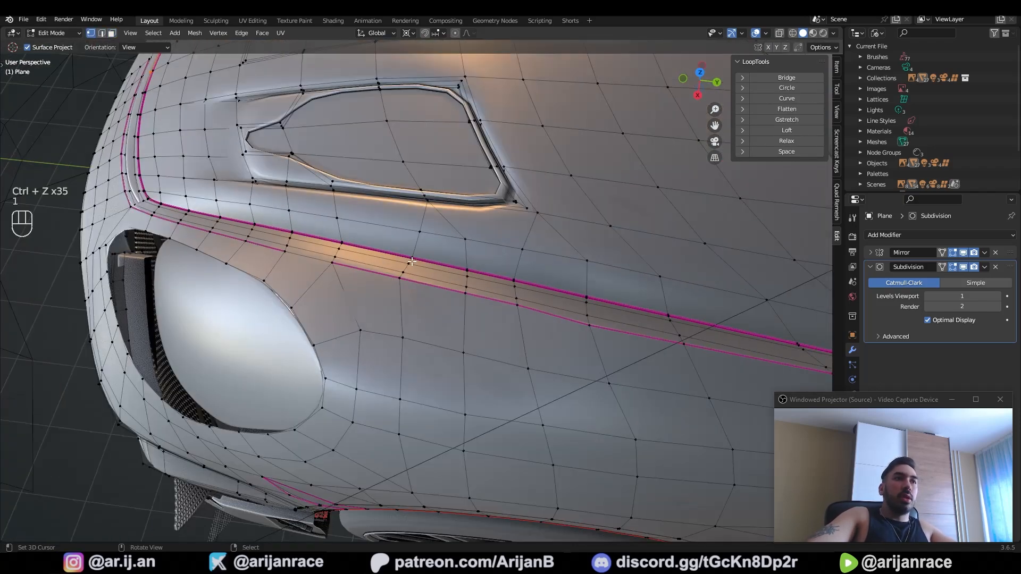
pyautogui.scroll(-3, 469, 215)
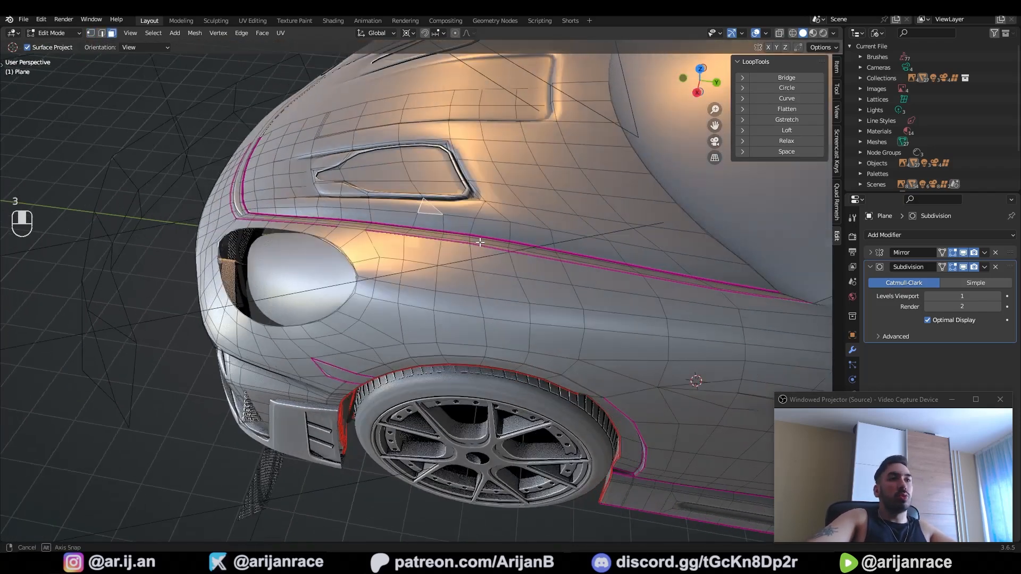
pyautogui.moveTo(479, 282); pyautogui.dragTo(519, 295, button='middle')
pyautogui.scroll(-2, 513, 295)
pyautogui.moveTo(427, 314); pyautogui.dragTo(395, 309, button='middle')
pyautogui.scroll(3, 395, 309)
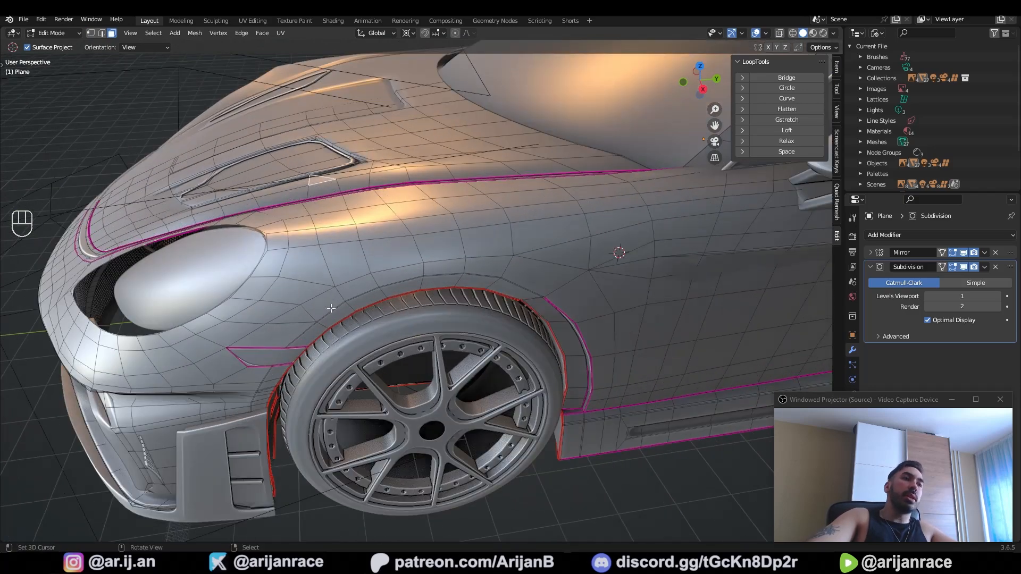
pyautogui.press('g')
pyautogui.press('g')
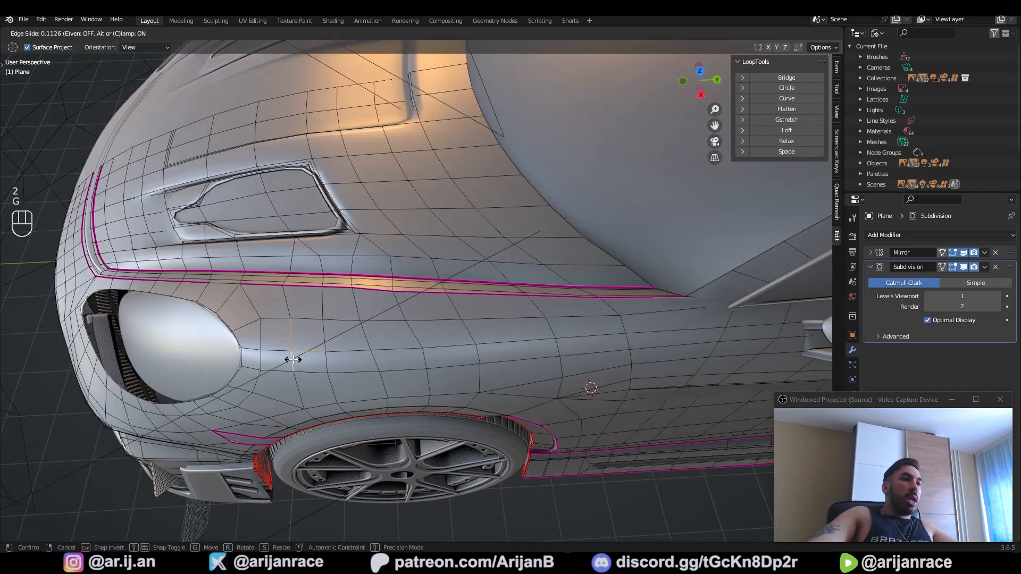
pyautogui.click(321, 349)
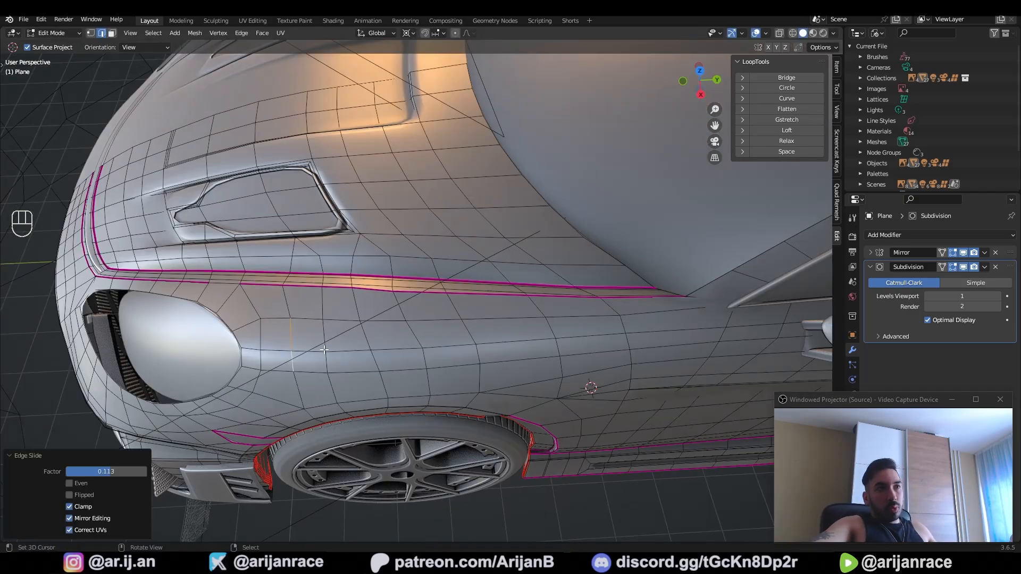
# Step: Try selecting the lengthwise edge rows along the fender between the headlight and the door
pyautogui.scroll(-2, 340, 309)
pyautogui.moveTo(351, 305); pyautogui.dragTo(505, 421, button='middle')
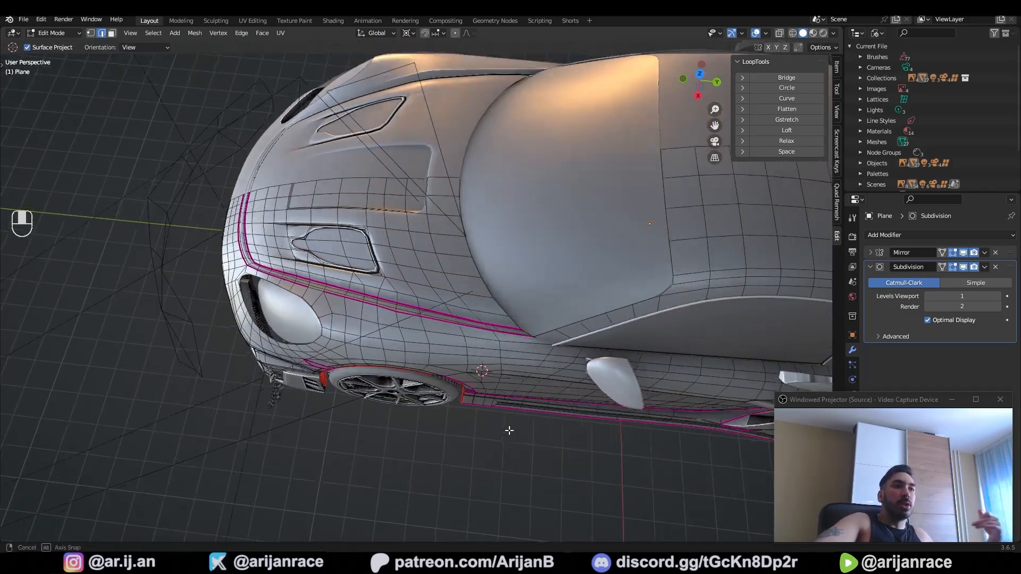
pyautogui.scroll(3, 327, 344)
pyautogui.moveTo(482, 338); pyautogui.dragTo(508, 326, button='middle')
pyautogui.scroll(-1, 319, 334)
pyautogui.press('3')
pyautogui.press('2')
pyautogui.rightClick(547, 287)
pyautogui.keyDown('ctrl'); pyautogui.click(371, 359); pyautogui.keyUp('ctrl')
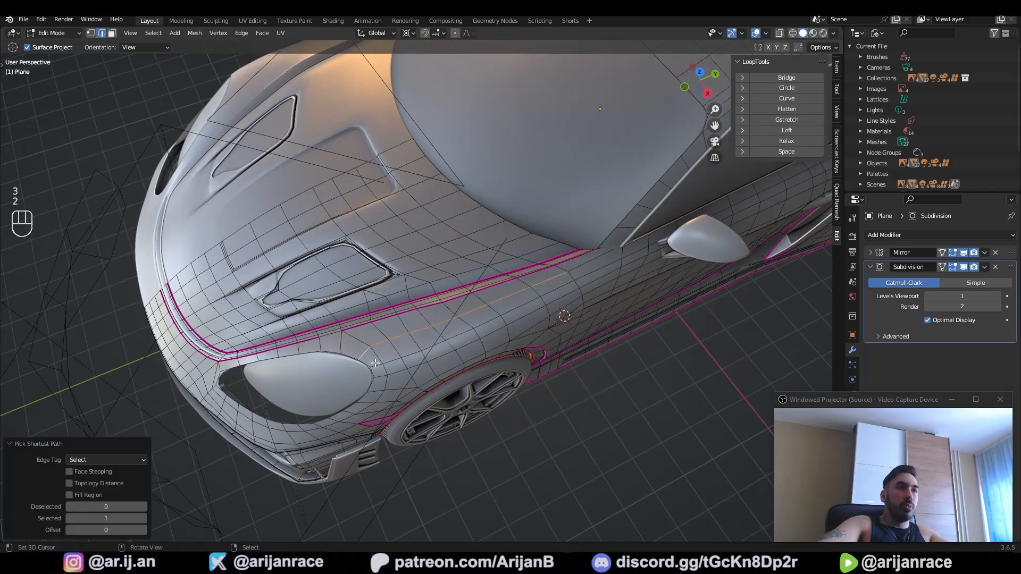
pyautogui.scroll(3, 585, 298)
pyautogui.keyDown('shift'); pyautogui.click(614, 282); pyautogui.keyUp('shift')
pyautogui.hotkey('ctrl', 'z')
pyautogui.hotkey('ctrl', 'z')
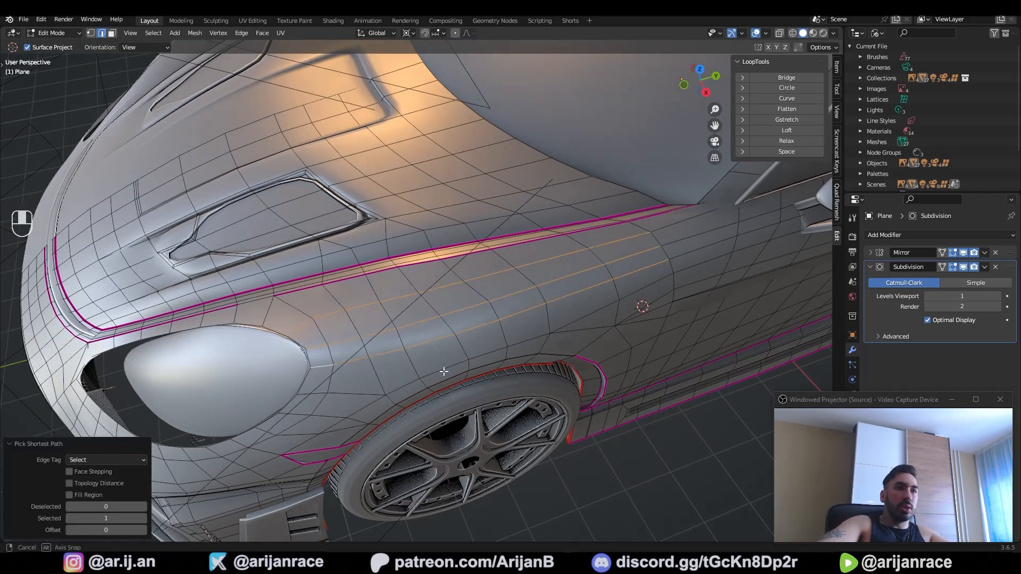
# Step: Select the edge loop running just above the front wheel arch and slide it along the fender surface
pyautogui.keyDown('ctrl'); pyautogui.click(405, 403); pyautogui.keyUp('ctrl')
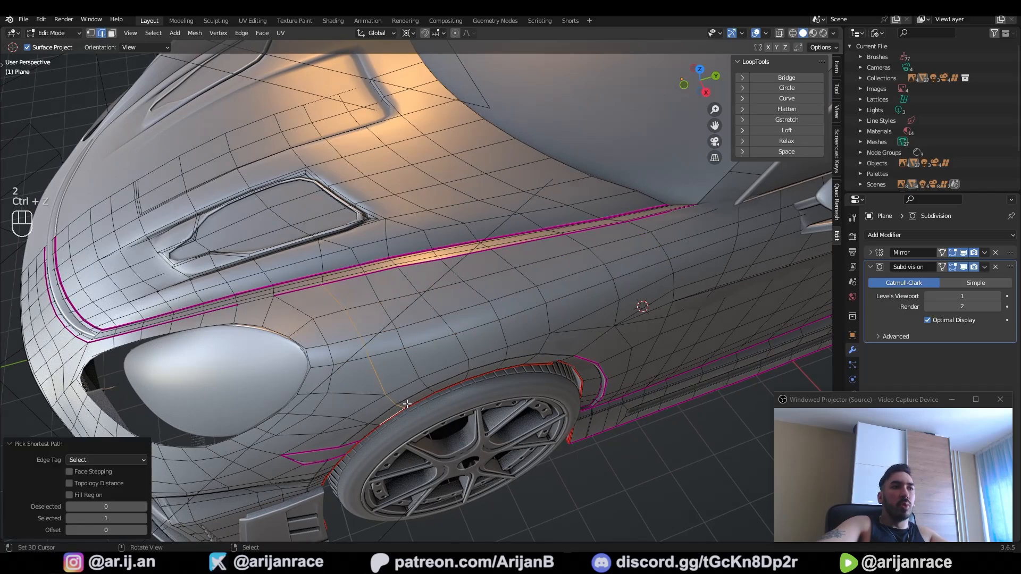
pyautogui.scroll(5, 540, 342)
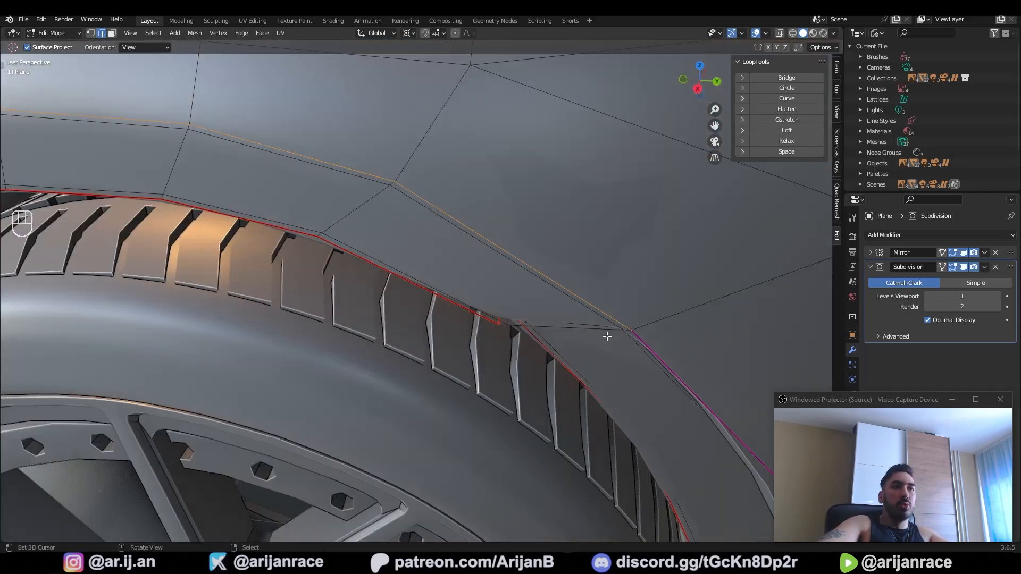
pyautogui.moveTo(607, 336); pyautogui.dragTo(611, 325, button='middle')
pyautogui.scroll(-5, 702, 284)
pyautogui.press('g')
pyautogui.press('g')
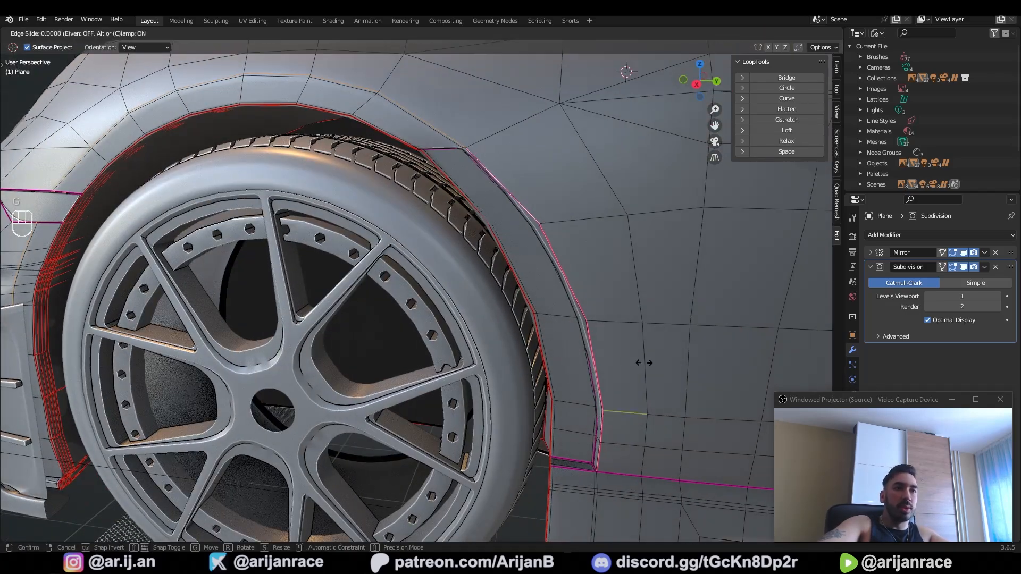
pyautogui.click(621, 402)
pyautogui.moveTo(351, 268); pyautogui.dragTo(402, 266, button='middle')
pyautogui.press('g')
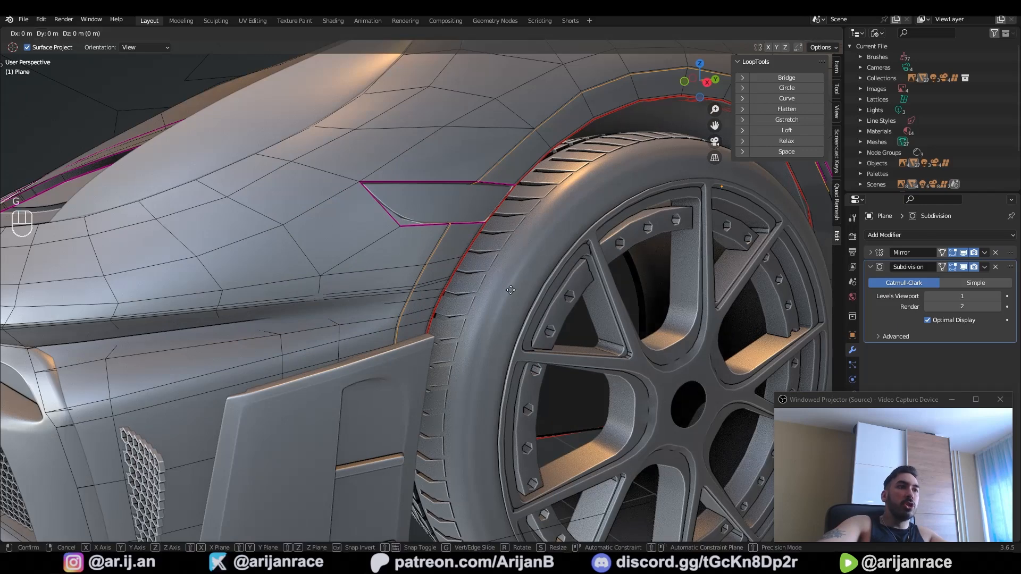
pyautogui.rightClick(502, 271)
# Step: Slide the selected loop onto the wheel arch border and merge all body vertices by distance
pyautogui.press('a')
pyautogui.hotkey('ctrl', 'z')
pyautogui.hotkey('ctrl', 'z')
pyautogui.press('g')
pyautogui.press('g')
pyautogui.click(633, 293)
pyautogui.press('a')
pyautogui.press('m')
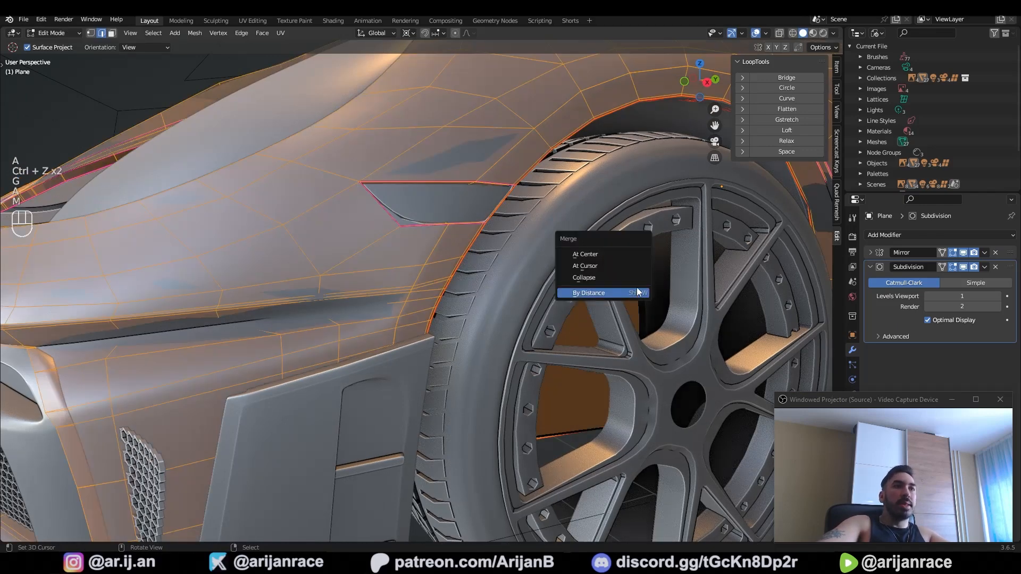
pyautogui.click(633, 292)
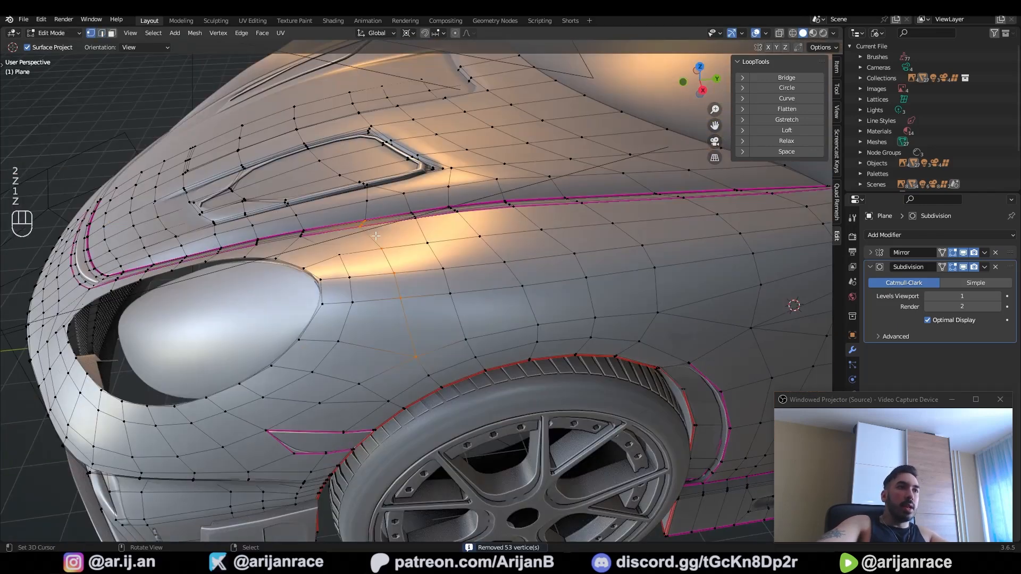
# Step: Select the crosswise edge rows on the fender between the hood seam and front wheel arch and even out their flow
pyautogui.press('2')
pyautogui.keyDown('ctrl'); pyautogui.click(432, 381); pyautogui.keyUp('ctrl')
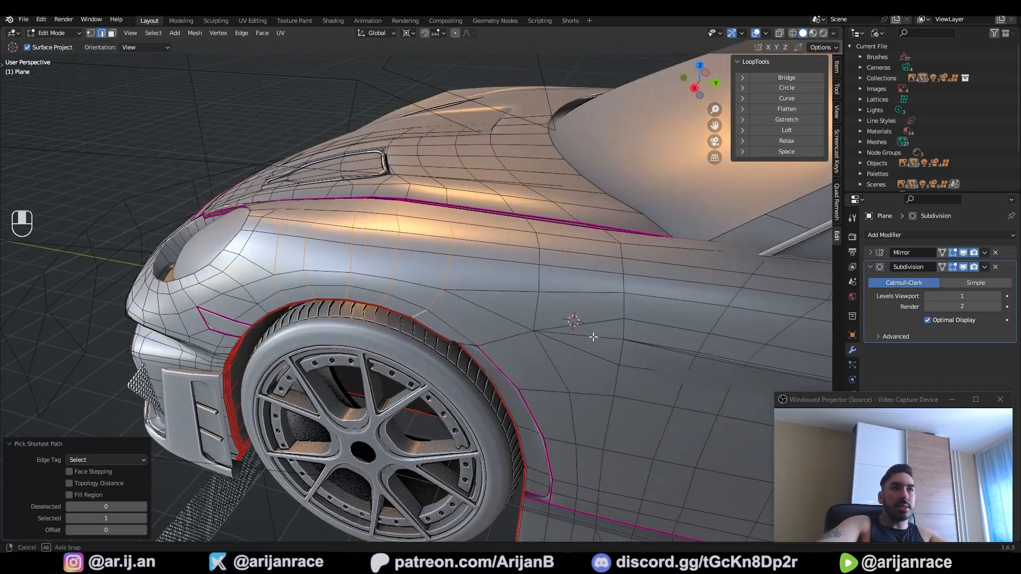
pyautogui.rightClick(601, 202)
pyautogui.click(709, 276)
# Step: Slide the vertices just above the front wheel arch and merge all vertices by distance at 0.0001 m
pyautogui.press('1')
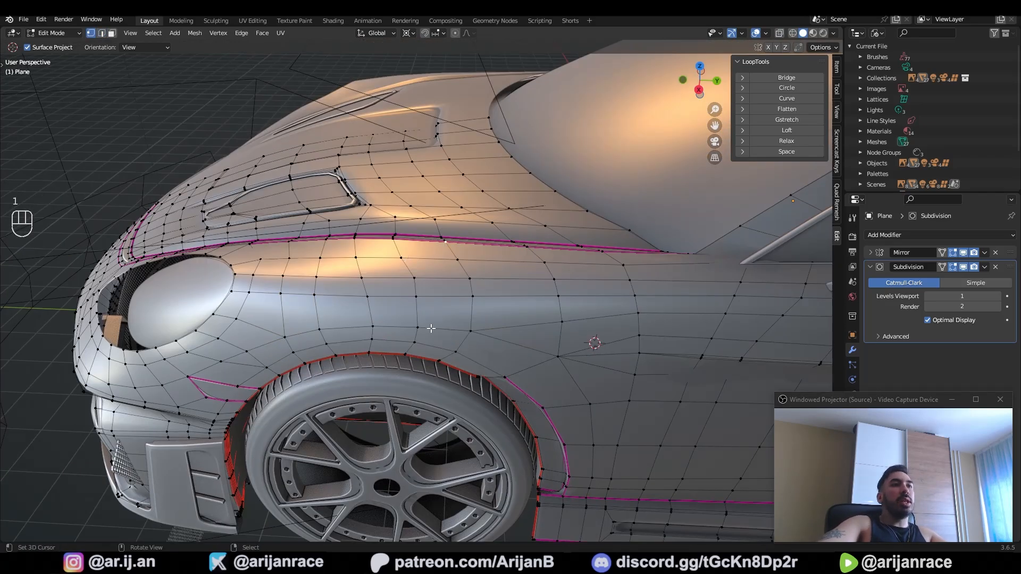
pyautogui.keyDown('ctrl'); pyautogui.rightClick(437, 360); pyautogui.keyUp('ctrl')
pyautogui.scroll(2, 451, 349)
pyautogui.rightClick(445, 376)
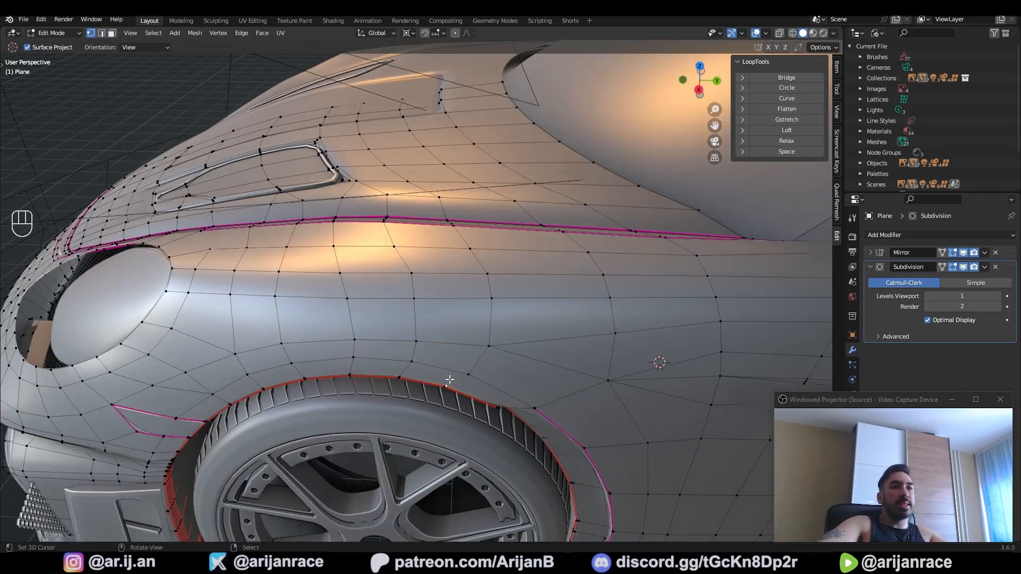
pyautogui.moveTo(452, 286); pyautogui.dragTo(496, 273, button='middle')
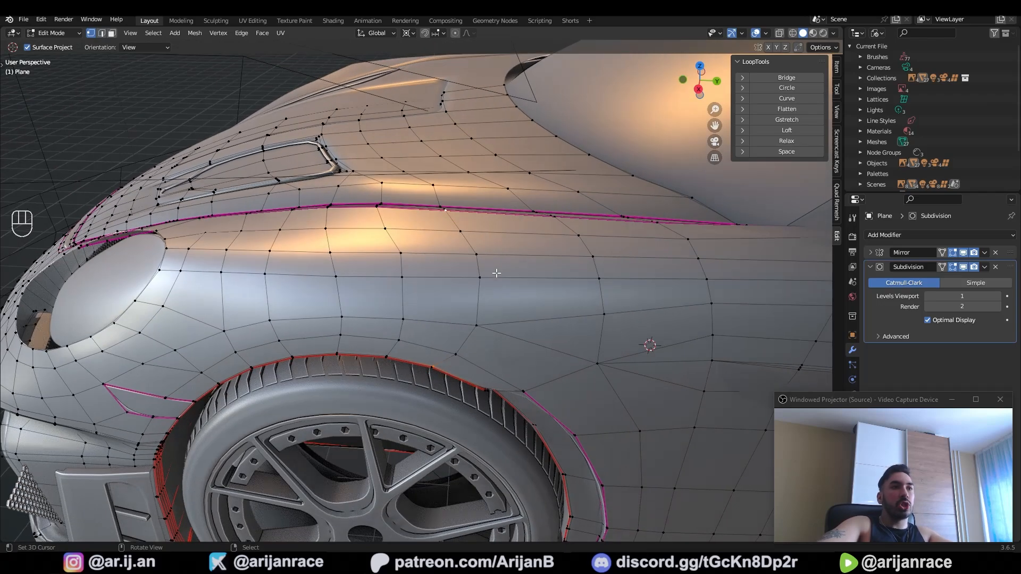
pyautogui.press('g')
pyautogui.press('g')
pyautogui.click(440, 317)
pyautogui.press('a')
pyautogui.hotkey('shift', 'w')
# Step: Undo the last two changes made on the fender vertices above the front wheel
pyautogui.scroll(-3, 462, 262)
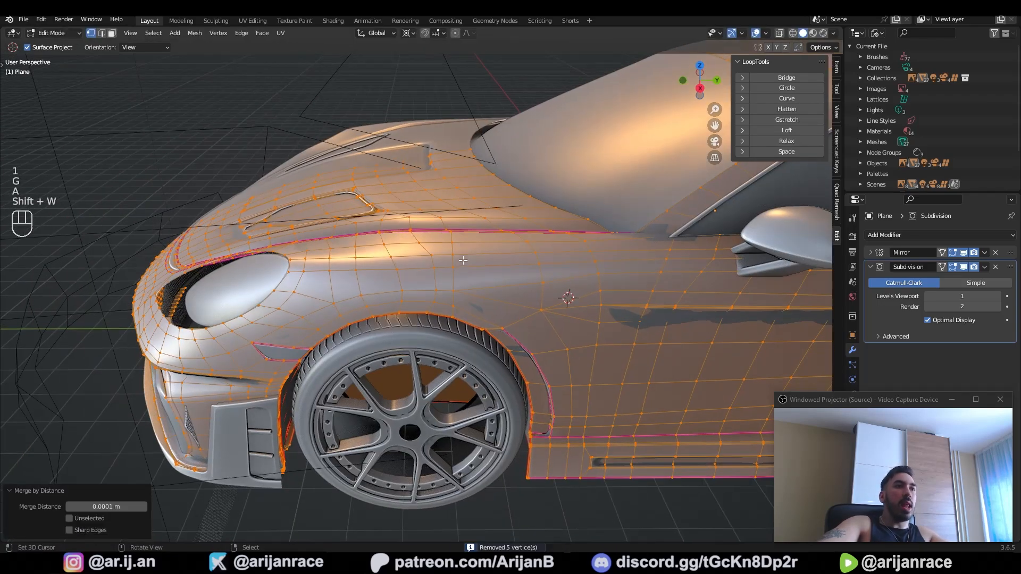
pyautogui.moveTo(459, 226); pyautogui.dragTo(458, 268, button='middle')
pyautogui.scroll(1, 459, 268)
pyautogui.press('1')
pyautogui.rightClick(435, 399)
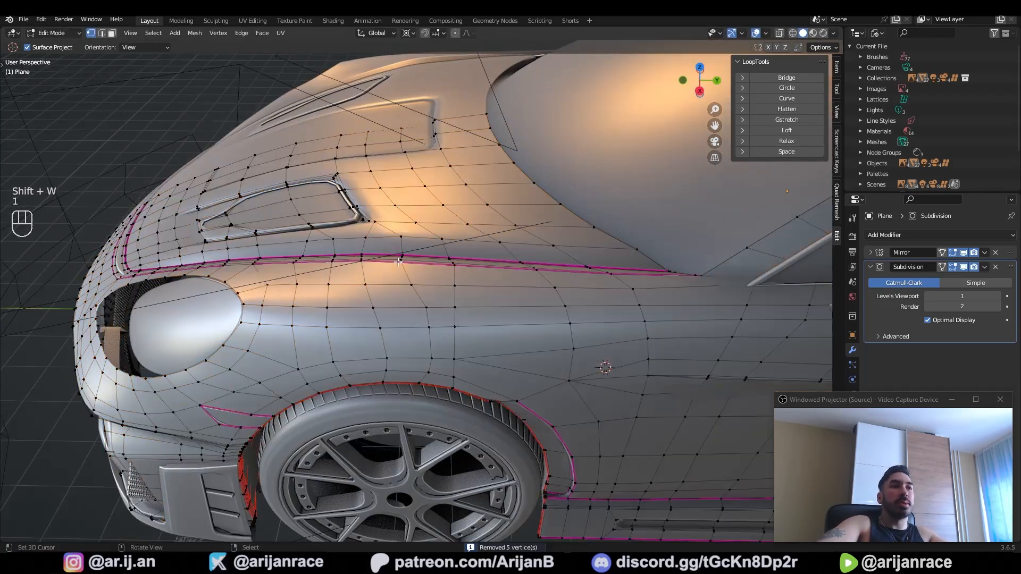
pyautogui.moveTo(459, 317); pyautogui.dragTo(462, 280, button='middle')
pyautogui.hotkey('ctrl', 'z')
pyautogui.hotkey('ctrl', 'z')
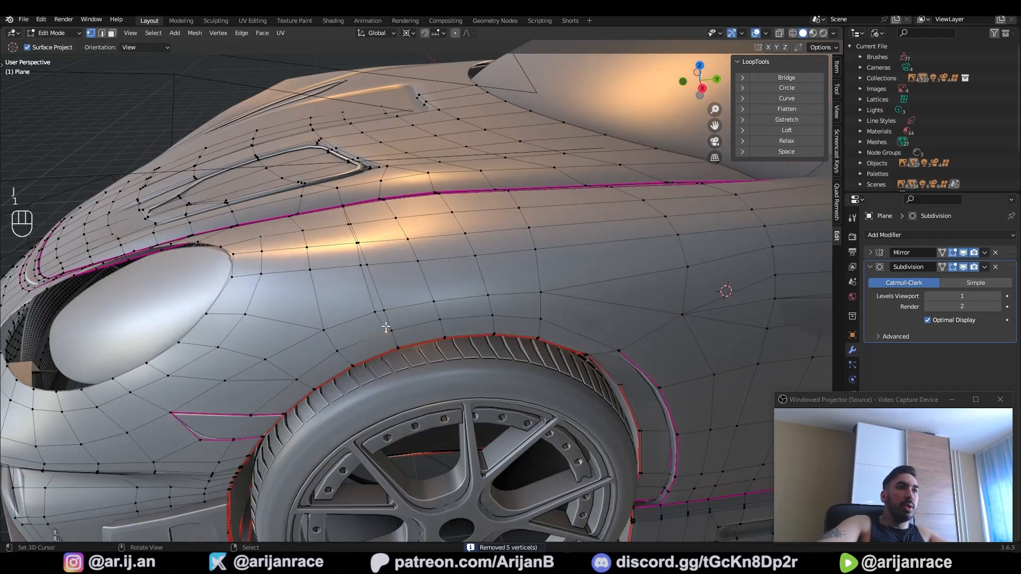
# Step: Select the crosswise edge columns from the hood seam down the fender behind the headlight and even out their curvature
pyautogui.keyDown('ctrl'); pyautogui.rightClick(349, 228); pyautogui.keyUp('ctrl')
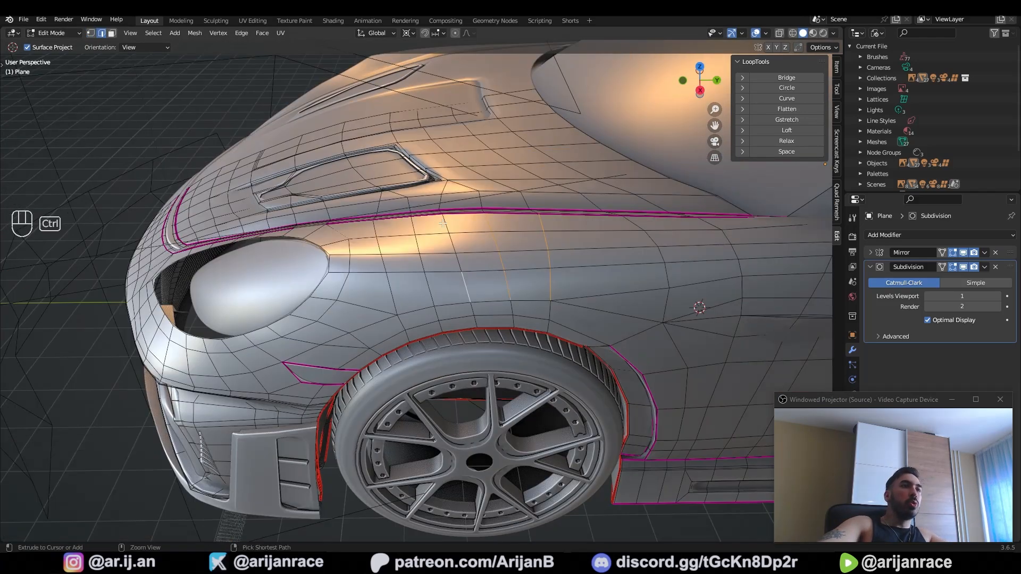
pyautogui.keyDown('ctrl'); pyautogui.rightClick(444, 223); pyautogui.keyUp('ctrl')
pyautogui.keyDown('shift'); pyautogui.rightClick(431, 296); pyautogui.keyUp('shift')
pyautogui.keyDown('ctrl'); pyautogui.rightClick(413, 228); pyautogui.keyUp('ctrl')
pyautogui.keyDown('shift'); pyautogui.rightClick(393, 305); pyautogui.keyUp('shift')
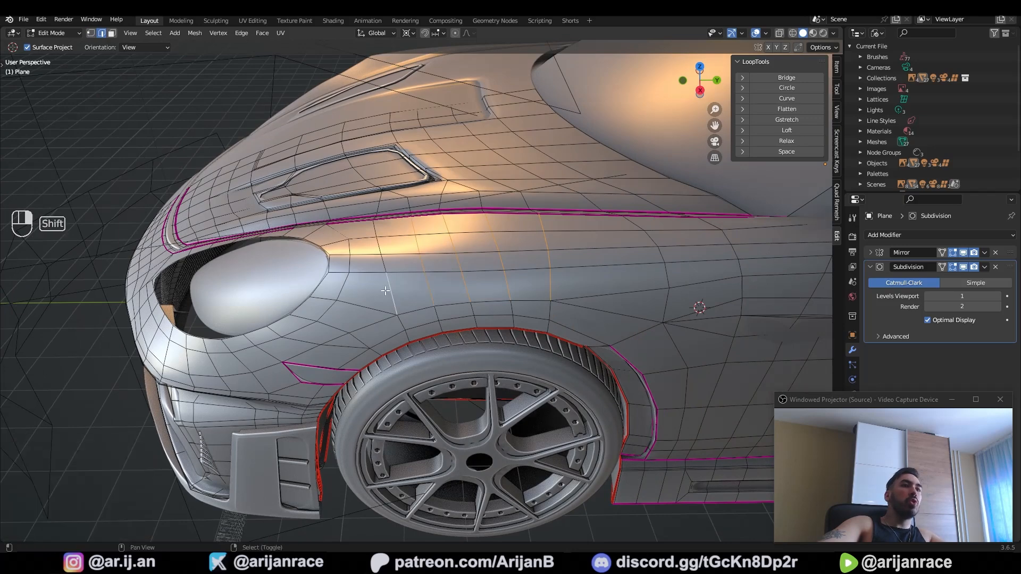
pyautogui.keyDown('ctrl'); pyautogui.rightClick(375, 227); pyautogui.keyUp('ctrl')
pyautogui.press('w')
pyautogui.moveTo(561, 184)
pyautogui.click(620, 257)
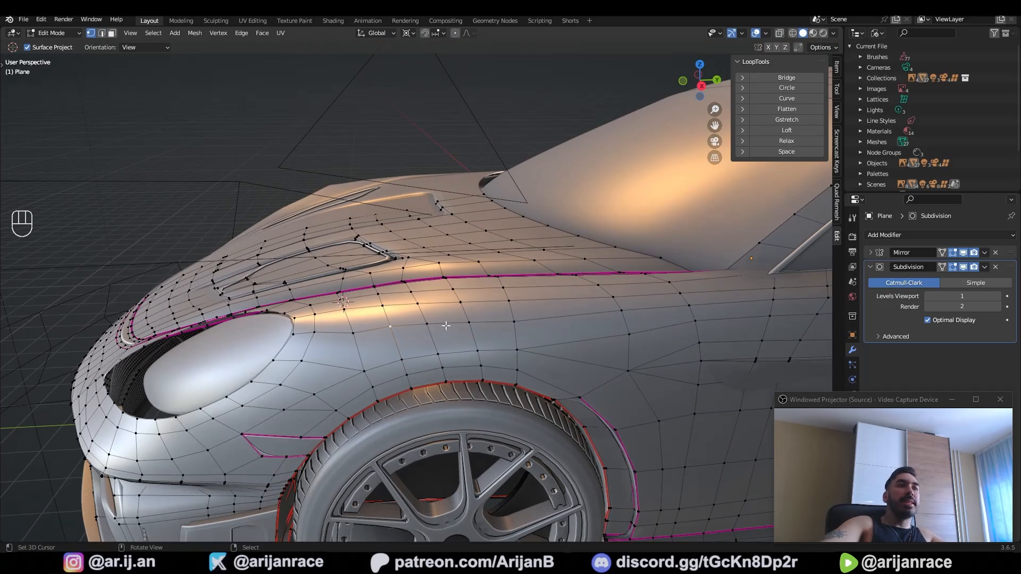
# Step: Slide the fender vertex between the headlight and the top of the wheel arch to improve the edge spacing
pyautogui.press('2')
pyautogui.scroll(1, 314, 333)
pyautogui.scroll(-1, 324, 333)
pyautogui.press('1')
pyautogui.scroll(1, 364, 332)
pyautogui.moveTo(365, 331); pyautogui.dragTo(346, 332, button='middle')
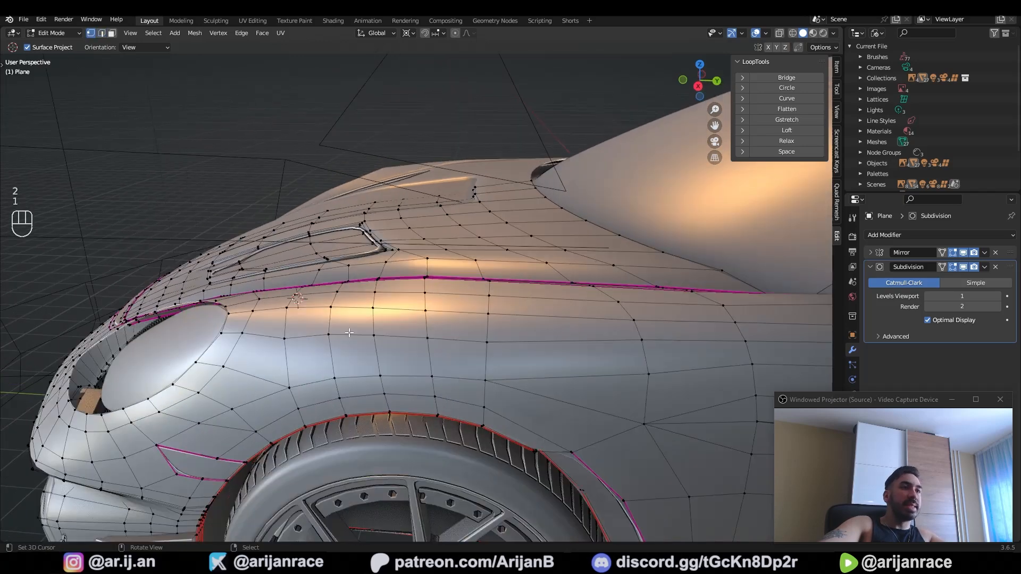
pyautogui.press('g')
pyautogui.press('g')
pyautogui.click(410, 337)
pyautogui.rightClick(415, 337)
# Step: Select the crosswise edge columns on the upper fender behind the front wheel and along the door shoulder below the mirror
pyautogui.press('2')
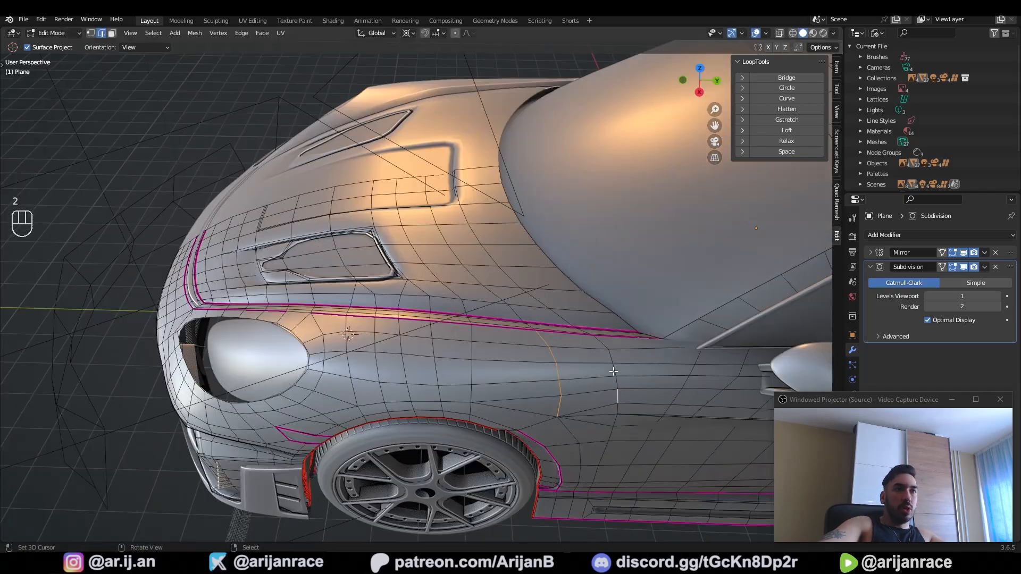
pyautogui.keyDown('ctrl'); pyautogui.rightClick(601, 343); pyautogui.keyUp('ctrl')
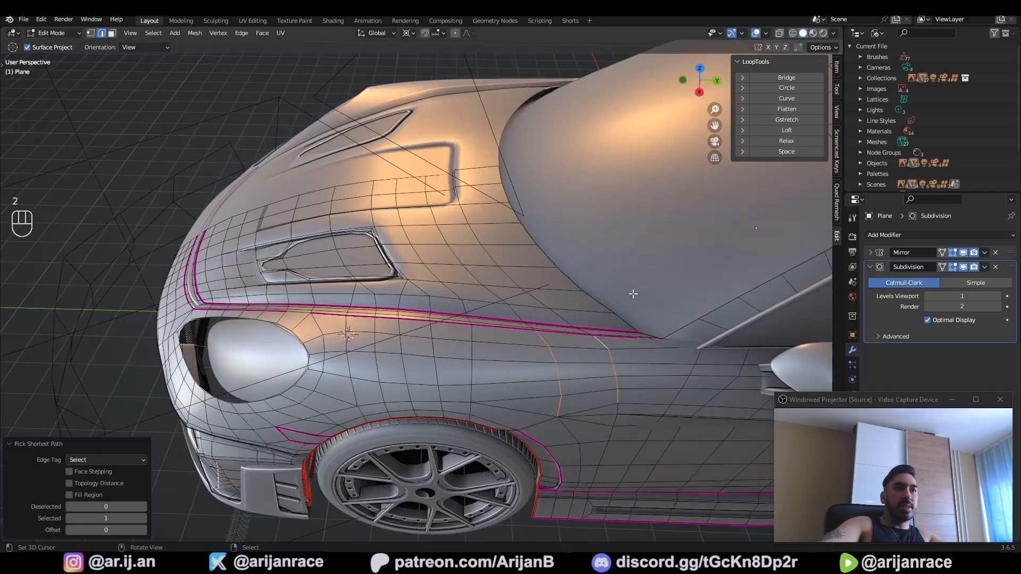
pyautogui.press('w')
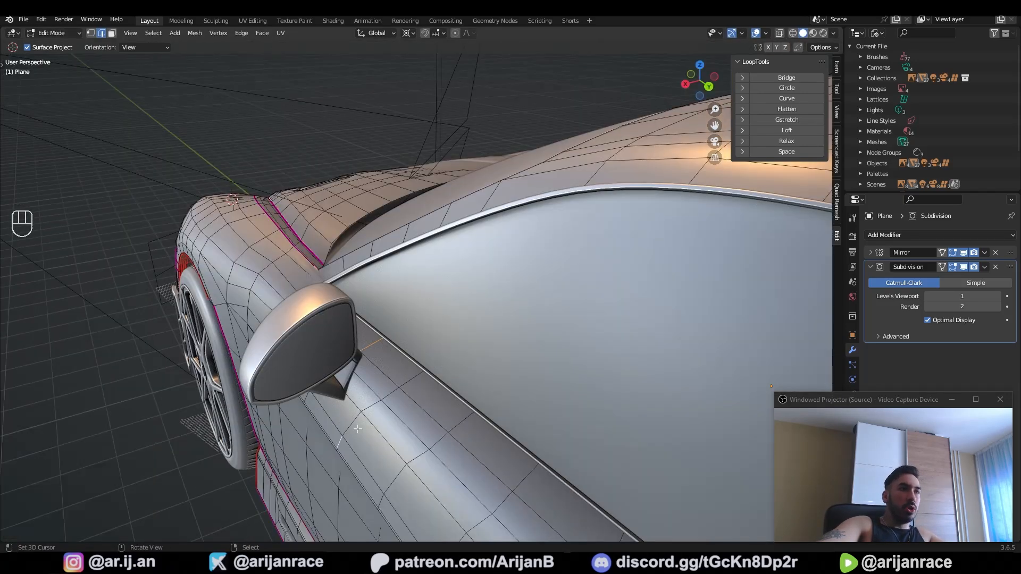
pyautogui.keyDown('shift'); pyautogui.moveTo(436, 367); pyautogui.dragTo(527, 381, button='middle'); pyautogui.keyUp('shift')
pyautogui.keyDown('shift'); pyautogui.rightClick(533, 380); pyautogui.keyUp('shift')
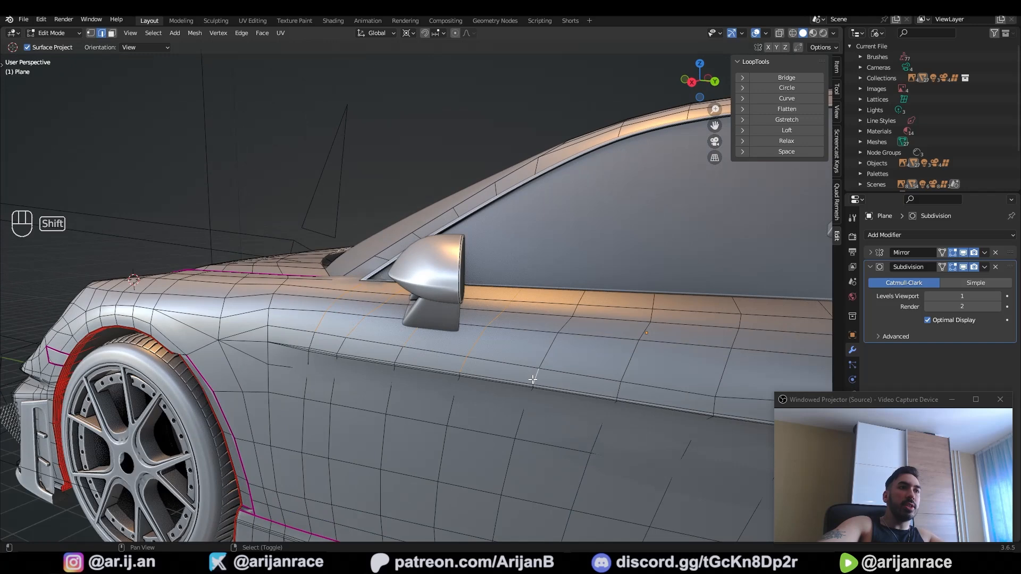
pyautogui.keyDown('ctrl'); pyautogui.rightClick(578, 310); pyautogui.keyUp('ctrl')
pyautogui.keyDown('shift'); pyautogui.rightClick(393, 356); pyautogui.keyUp('shift')
pyautogui.keyDown('shift'); pyautogui.rightClick(304, 346); pyautogui.keyUp('shift')
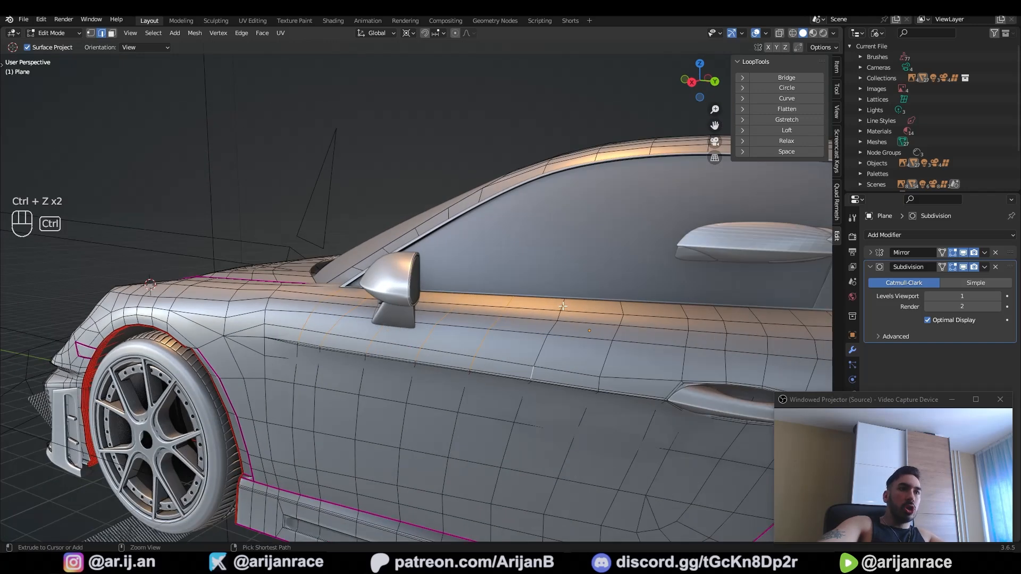
# Step: Add the crosswise edge columns between the mirror and the door handle, below the side window, to the selection
pyautogui.keyDown('ctrl'); pyautogui.rightClick(563, 305); pyautogui.keyUp('ctrl')
pyautogui.keyDown('shift'); pyautogui.rightClick(620, 308); pyautogui.keyUp('shift')
pyautogui.keyDown('ctrl'); pyautogui.rightClick(605, 380); pyautogui.keyUp('ctrl')
pyautogui.hotkey('ctrl', 'z')
pyautogui.keyDown('ctrl'); pyautogui.rightClick(599, 381); pyautogui.keyUp('ctrl')
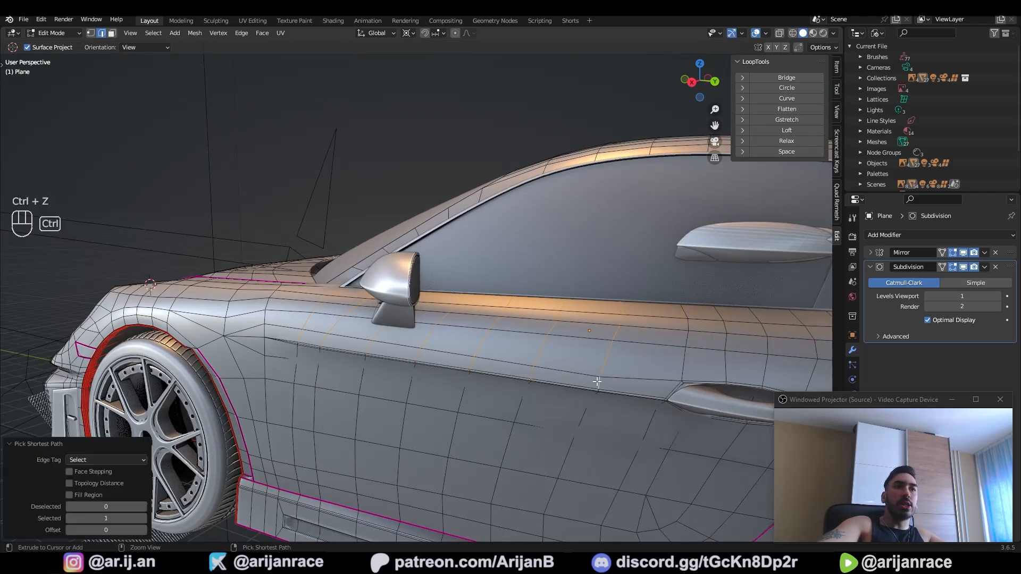
pyautogui.keyDown('shift'); pyautogui.moveTo(597, 383); pyautogui.dragTo(441, 381, button='middle'); pyautogui.keyUp('shift')
pyautogui.keyDown('shift'); pyautogui.rightClick(527, 310); pyautogui.keyUp('shift')
pyautogui.keyDown('ctrl'); pyautogui.rightClick(520, 359); pyautogui.keyUp('ctrl')
pyautogui.keyDown('shift'); pyautogui.rightClick(554, 365); pyautogui.keyUp('shift')
pyautogui.keyDown('ctrl'); pyautogui.rightClick(563, 309); pyautogui.keyUp('ctrl')
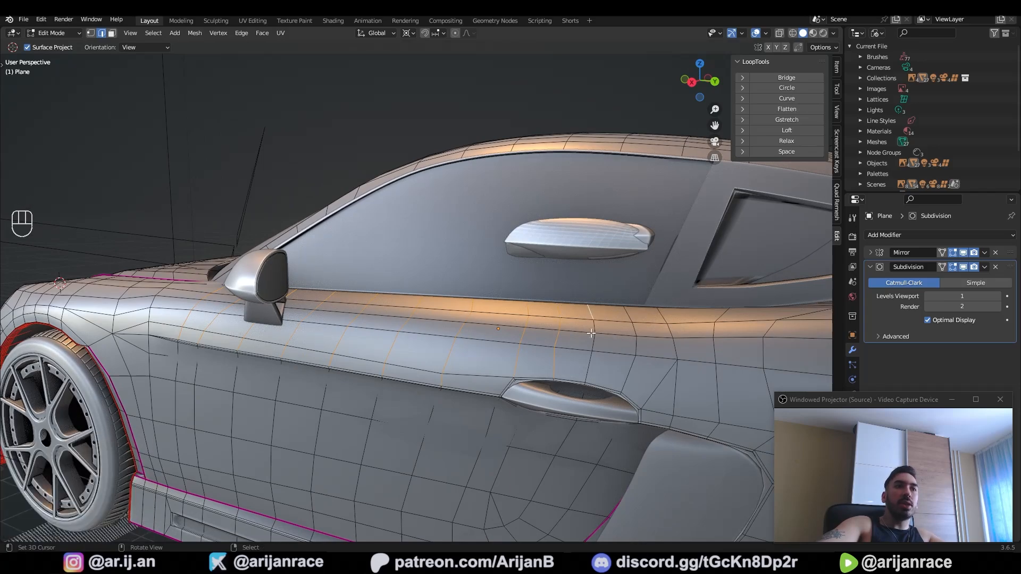
# Step: Space the vertices of the selected door shoulder columns evenly with LoopTools Space using cubic interpolation
pyautogui.press('w')
pyautogui.click(744, 274)
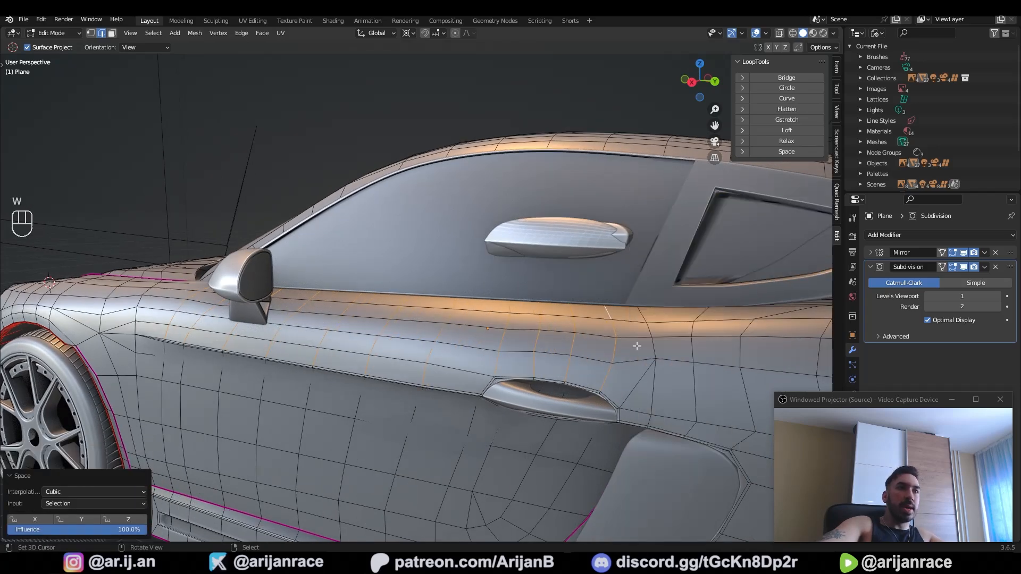
pyautogui.press('w')
pyautogui.click(724, 265)
pyautogui.keyDown('shift'); pyautogui.moveTo(531, 361); pyautogui.dragTo(492, 353, button='middle'); pyautogui.keyUp('shift')
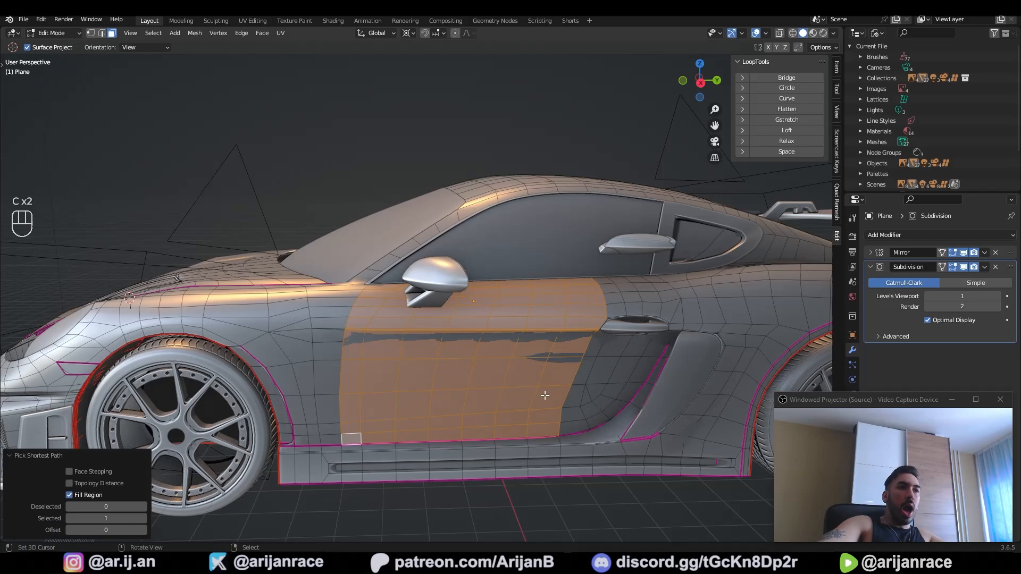
# Step: Reduce the door panel selection to its lengthwise edge rows and space their vertices evenly with LoopTools Space, cubic interpolation
pyautogui.press('z')
pyautogui.scroll(3, 531, 404)
pyautogui.moveTo(532, 404); pyautogui.dragTo(382, 385, button='middle')
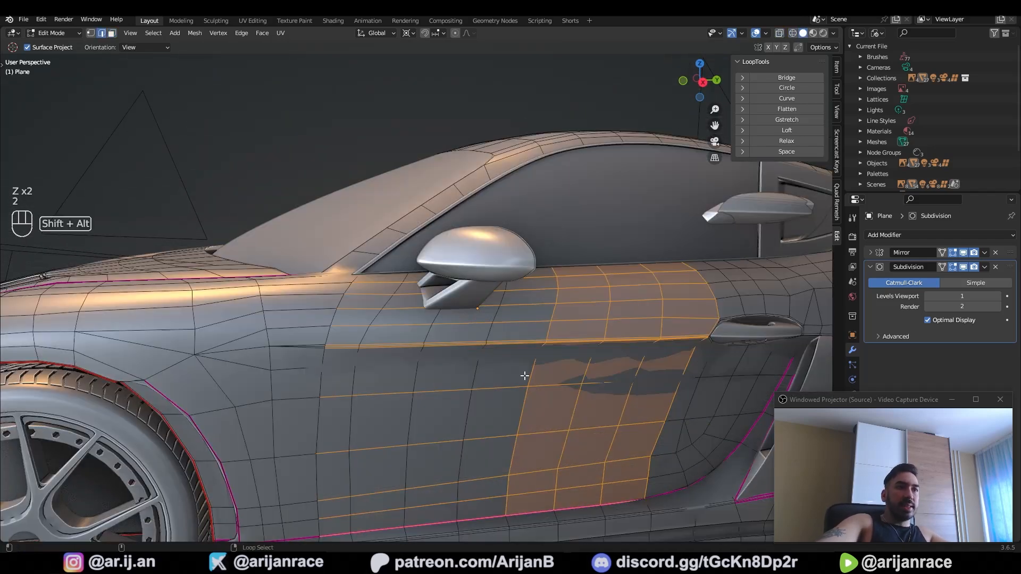
pyautogui.keyDown('alt'); pyautogui.keyDown('shift'); pyautogui.rightClick(533, 376); pyautogui.keyUp('shift'); pyautogui.keyUp('alt')
pyautogui.keyDown('alt'); pyautogui.keyDown('shift'); pyautogui.rightClick(583, 374); pyautogui.keyUp('shift'); pyautogui.keyUp('alt')
pyautogui.keyDown('alt'); pyautogui.keyDown('shift'); pyautogui.rightClick(639, 369); pyautogui.keyUp('shift'); pyautogui.keyUp('alt')
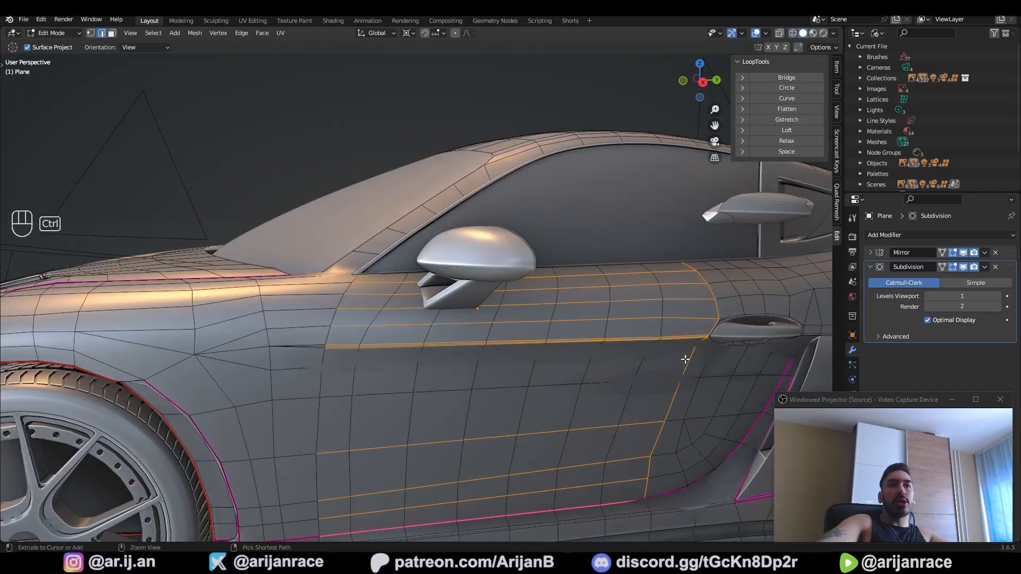
pyautogui.press('w')
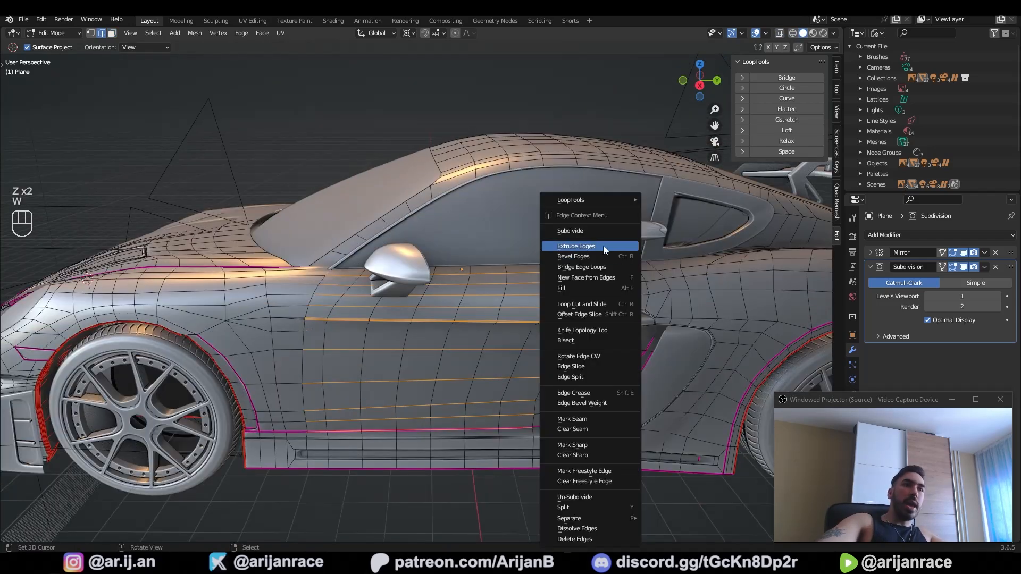
pyautogui.moveTo(593, 199)
pyautogui.click(666, 275)
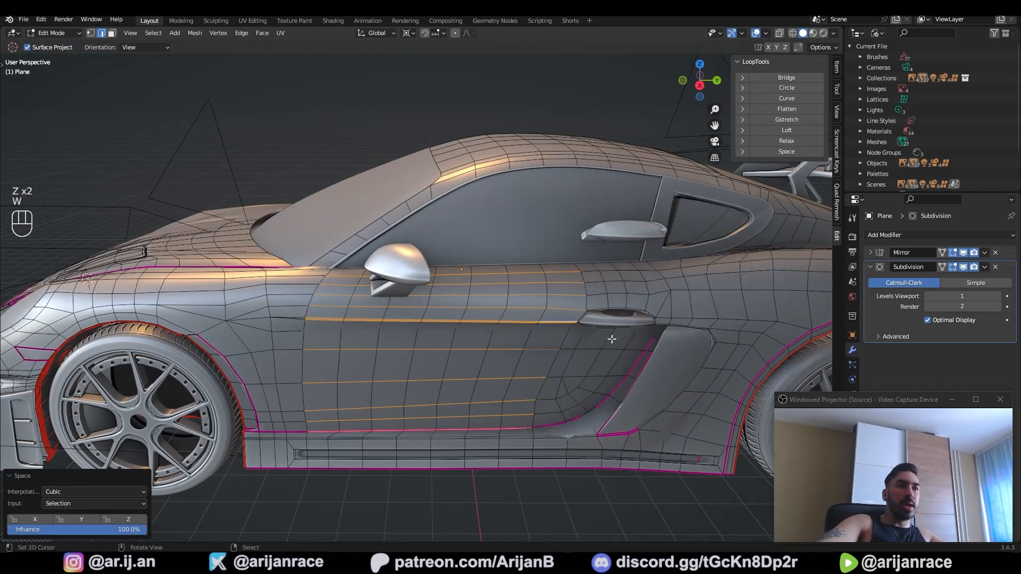
# Step: Set the Subdivision modifier's viewport level to 2 and check the door panel's surface
pyautogui.press('2')
pyautogui.scroll(2, 532, 346)
pyautogui.moveTo(493, 351); pyautogui.dragTo(436, 336, button='middle')
pyautogui.scroll(2, 425, 334)
pyautogui.press('z')
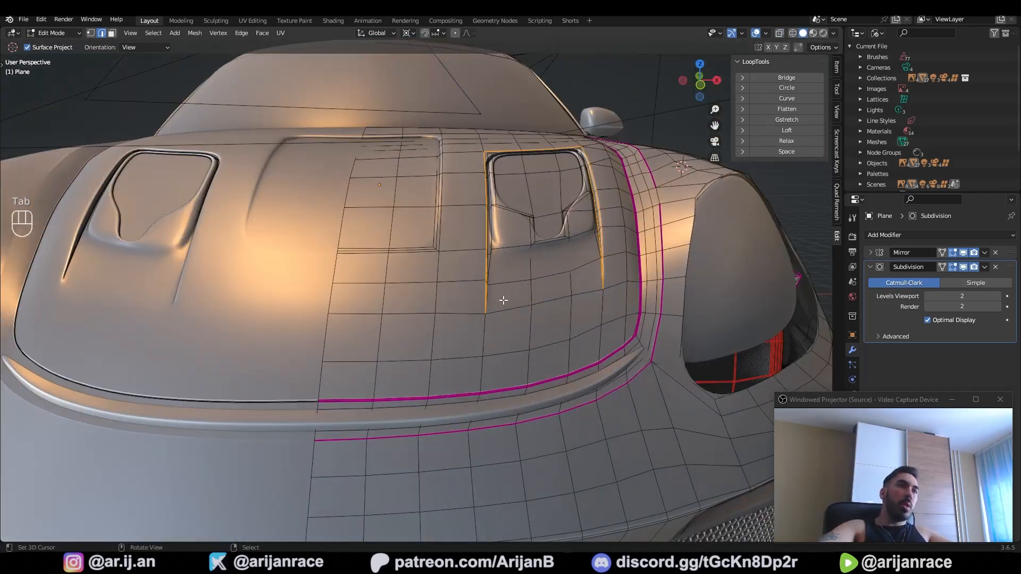
# Step: Try lengthwise loop cuts along the inner side of the hood vent, then undo the last cuts
pyautogui.moveTo(527, 269)
pyautogui.mouseDown(button='middle')
pyautogui.moveTo(537, 263)
pyautogui.moveTo(450, 243)
pyautogui.mouseUp(button='middle')
pyautogui.click(440, 239)
pyautogui.click(447, 228)
pyautogui.hotkey('ctrl', 'r')
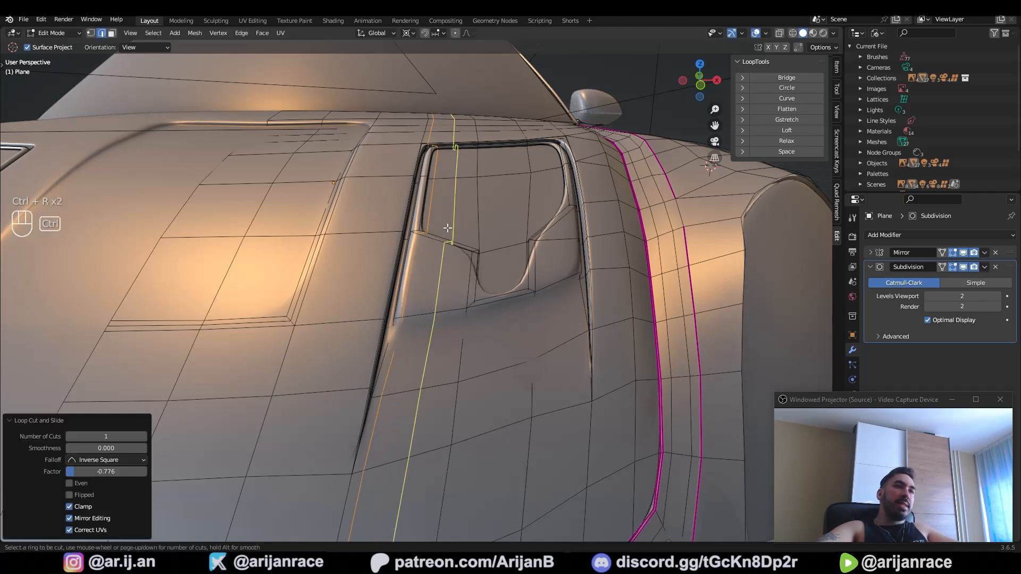
pyautogui.click(452, 243)
pyautogui.click(457, 267)
pyautogui.moveTo(458, 266)
pyautogui.mouseDown(button='middle')
pyautogui.moveTo(406, 289)
pyautogui.moveTo(399, 282)
pyautogui.moveTo(451, 277)
pyautogui.mouseUp(button='middle')
pyautogui.hotkey('ctrl', 'z')
pyautogui.hotkey('ctrl', 'z')
# Step: Try a single lengthwise loop cut through the hood and vent, then undo it
pyautogui.hotkey('ctrl', 'r')
pyautogui.click(452, 277)
pyautogui.click(452, 278)
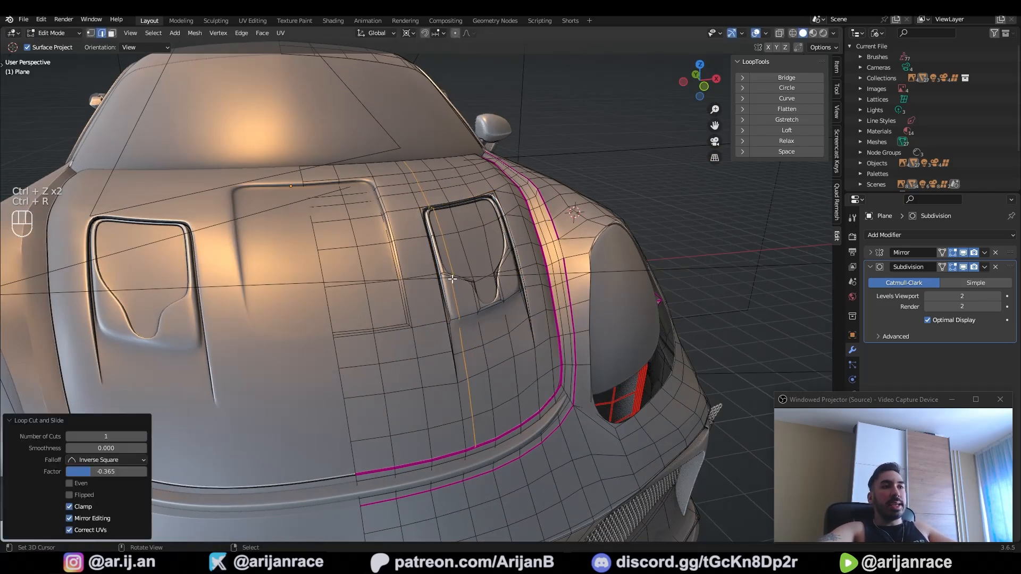
pyautogui.moveTo(466, 451); pyautogui.dragTo(483, 426, button='middle')
pyautogui.hotkey('ctrl', 'z')
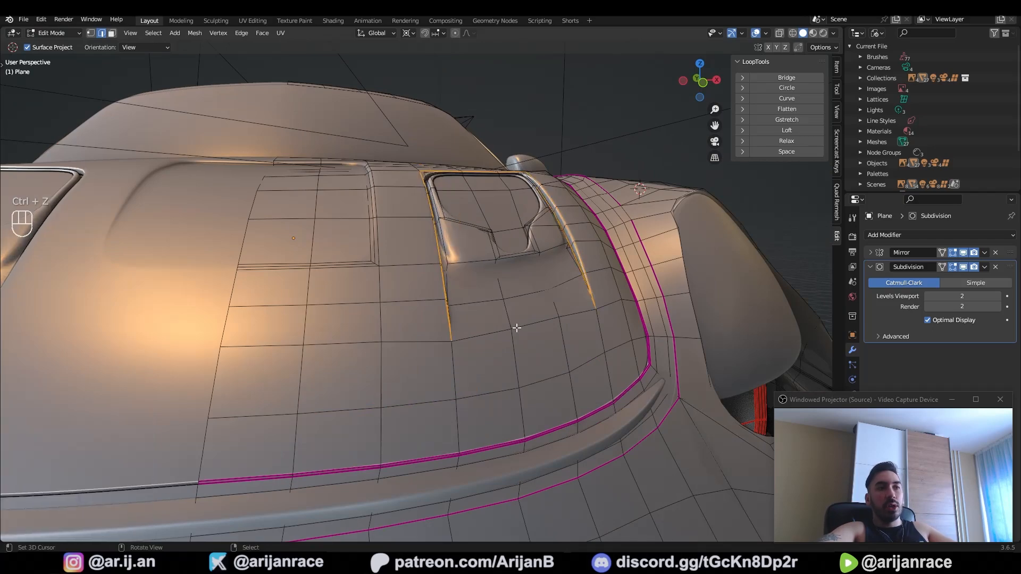
# Step: Select faces of the hood vent insert, starting from its lower inner corner inside the rim
pyautogui.press('2')
pyautogui.press('3')
pyautogui.moveTo(516, 328); pyautogui.dragTo(500, 335, button='middle')
pyautogui.scroll(3, 436, 282)
pyautogui.press('z')
pyautogui.moveTo(465, 279); pyautogui.dragTo(458, 285, button='middle')
pyautogui.press('z')
pyautogui.keyDown('shift'); pyautogui.rightClick(391, 297); pyautogui.keyUp('shift')
pyautogui.moveTo(529, 222); pyautogui.dragTo(499, 247, button='middle')
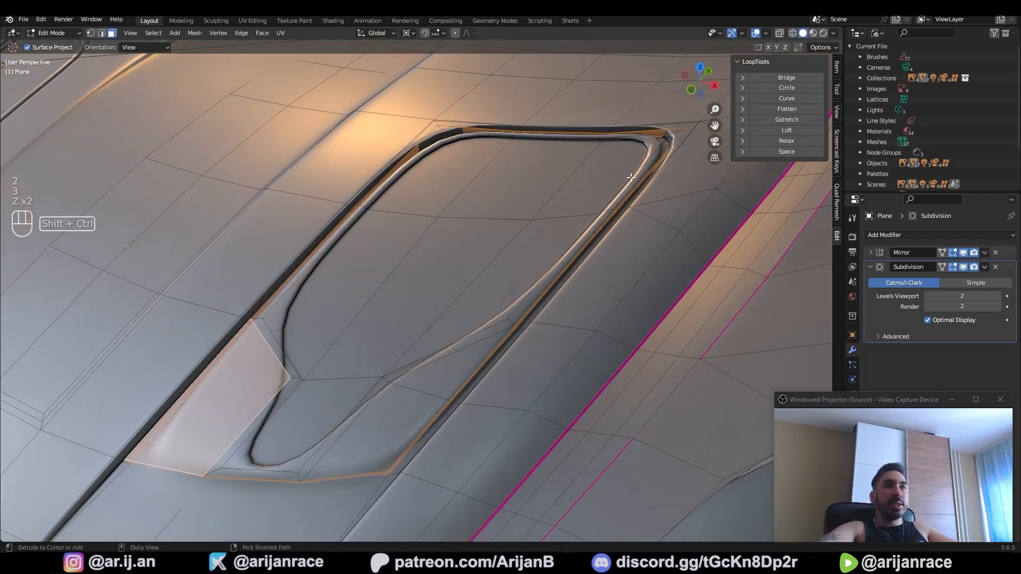
# Step: Extend the selection over the whole hood vent insert and separate it into its own object
pyautogui.keyDown('ctrl'); pyautogui.keyDown('shift'); pyautogui.rightClick(669, 141); pyautogui.keyUp('shift'); pyautogui.keyUp('ctrl')
pyautogui.press('z')
pyautogui.hotkey('ctrl', 'z')
pyautogui.press('g')
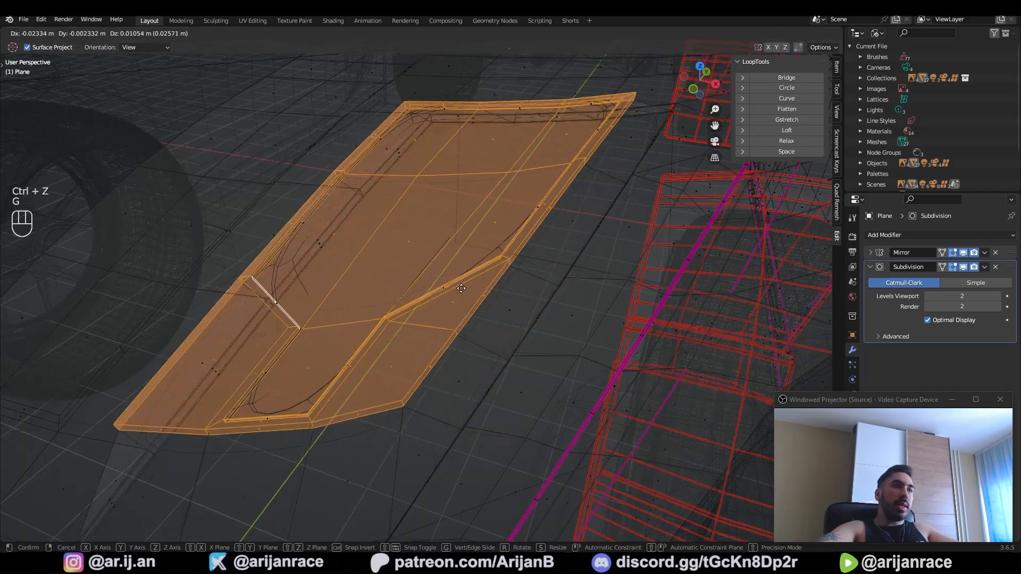
pyautogui.rightClick(617, 115)
pyautogui.press('z')
pyautogui.scroll(-2, 601, 319)
pyautogui.moveTo(607, 325); pyautogui.dragTo(588, 335, button='middle')
pyautogui.scroll(-2, 587, 335)
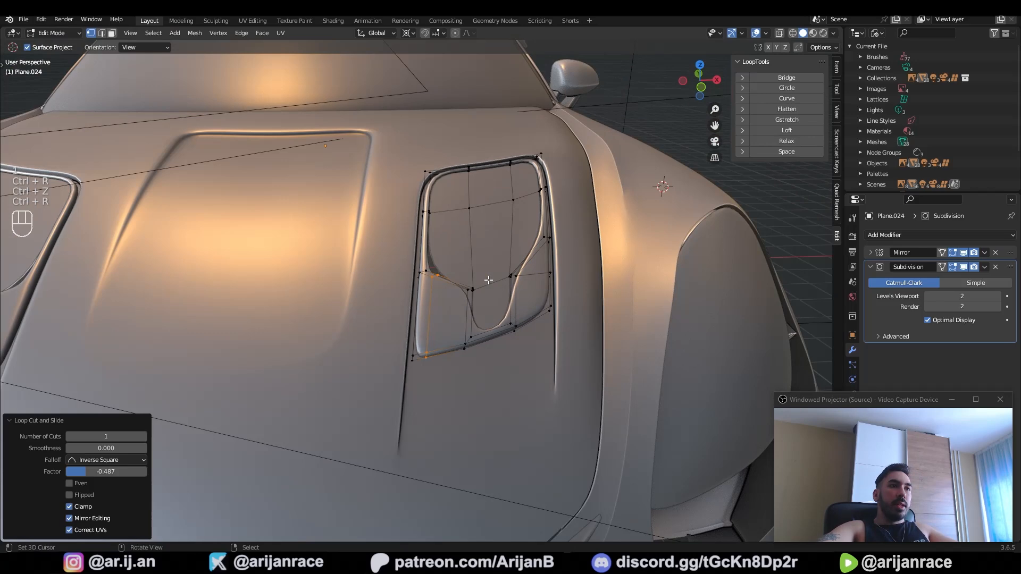
# Step: Add a loop cut at the vent insert's lower outer corner and merge all its vertices by distance at 0.0001 m
pyautogui.hotkey('ctrl', 'r')
pyautogui.click(536, 271)
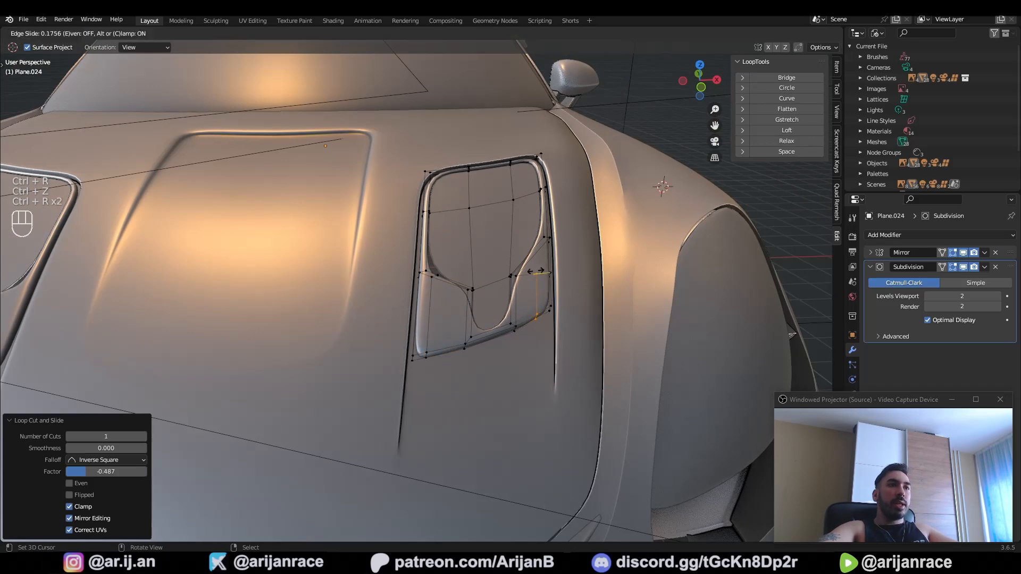
pyautogui.click(537, 274)
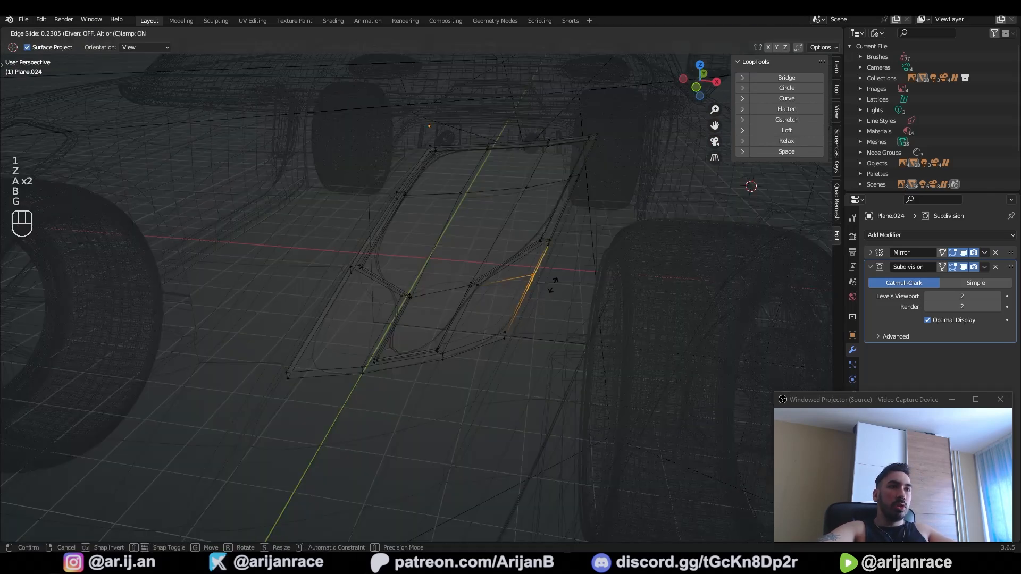
pyautogui.press('a')
pyautogui.hotkey('shift', 'w')
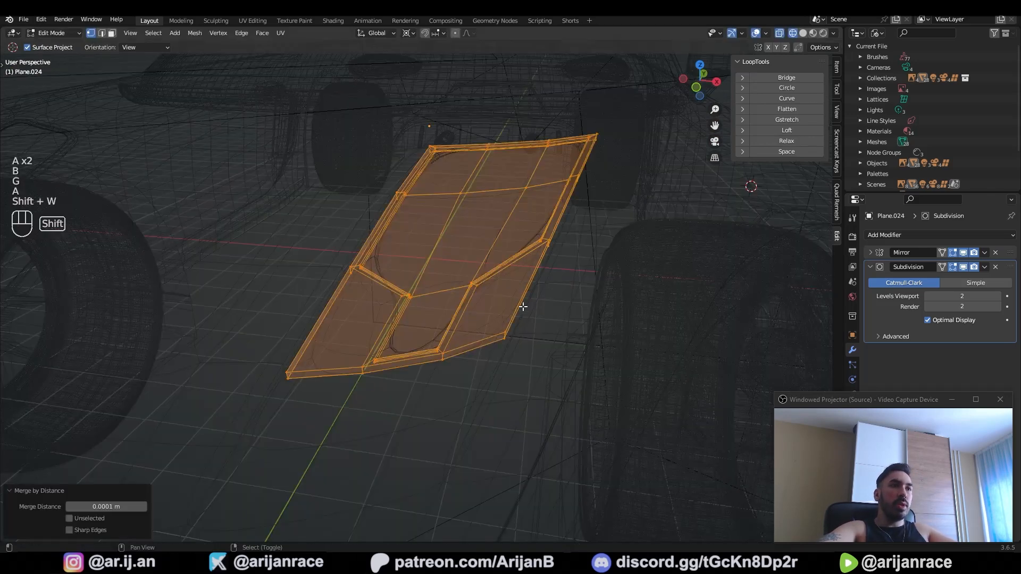
pyautogui.press('z')
# Step: Try further loop cuts near the vent insert's lower edge and inner recess to tighten its corners
pyautogui.hotkey('ctrl', 'r')
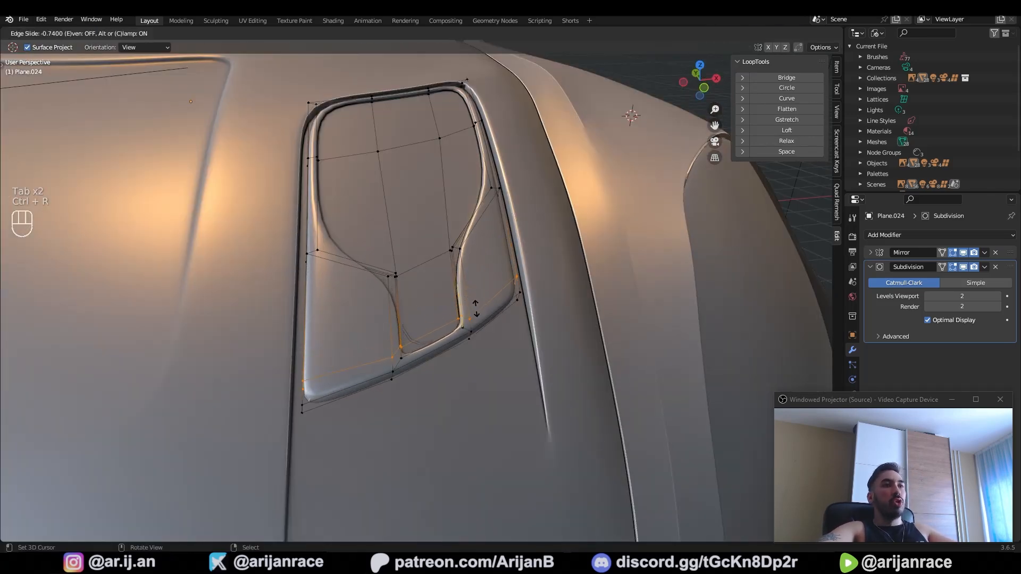
pyautogui.click(372, 266)
pyautogui.hotkey('ctrl', 'r')
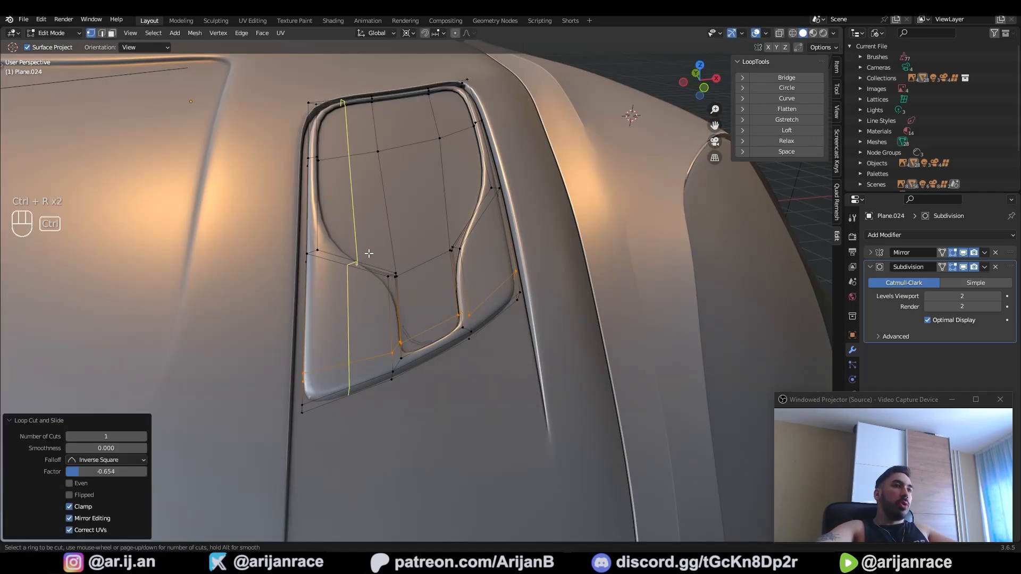
pyautogui.click(375, 263)
pyautogui.click(343, 263)
pyautogui.hotkey('ctrl', 'r')
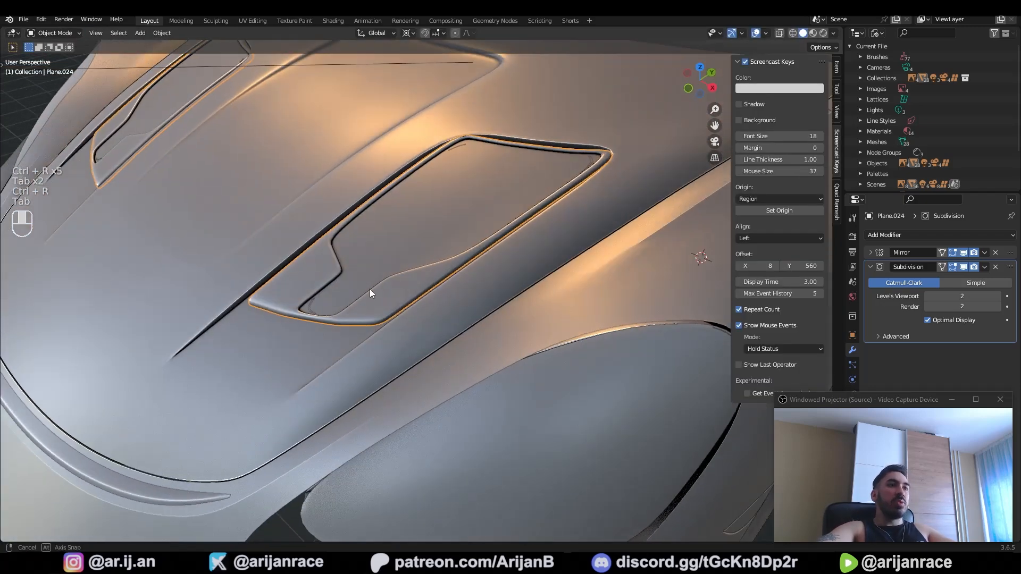
pyautogui.hotkey('ctrl', 'r')
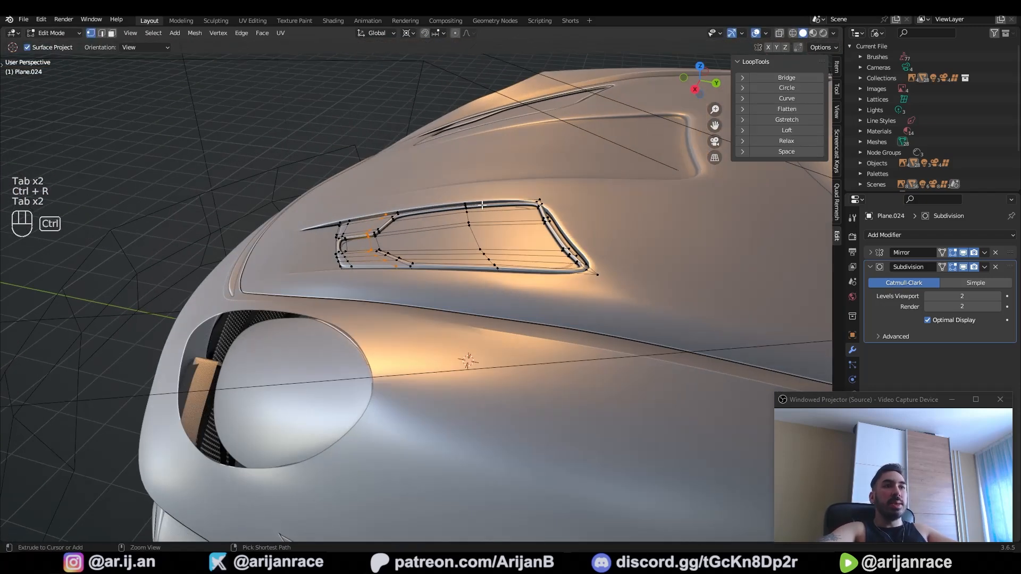
pyautogui.hotkey('ctrl', 'r')
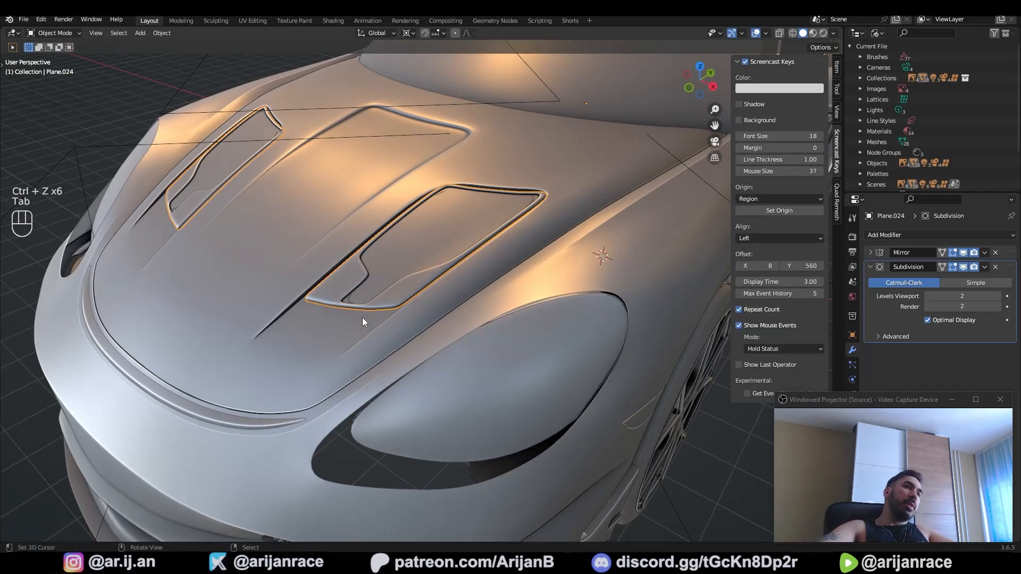
# Step: Delete the separated hood vent insert, leaving the vents open
pyautogui.press('x')
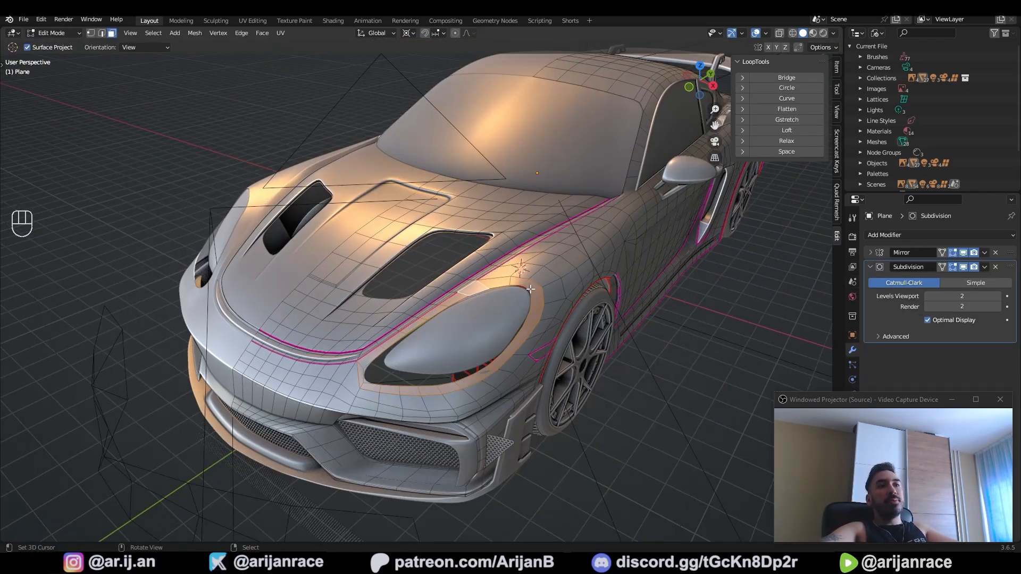
pyautogui.scroll(2, 531, 289)
pyautogui.scroll(-4, 534, 306)
pyautogui.moveTo(534, 305); pyautogui.dragTo(296, 333, button='middle')
# Step: Select the filled face region covering the side of the body from the rear of the fender across the door
pyautogui.press('3')
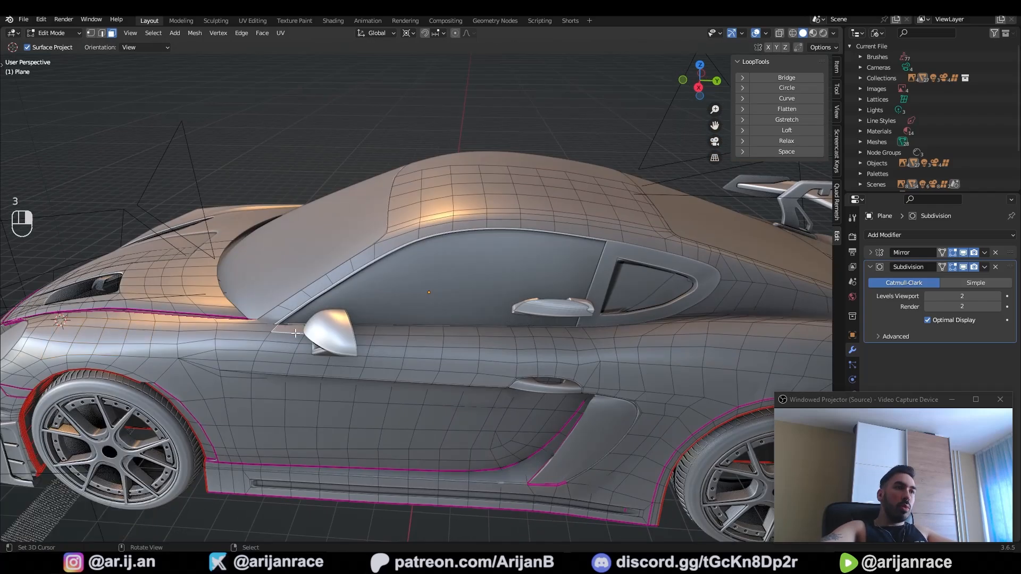
pyautogui.keyDown('ctrl'); pyautogui.keyDown('shift'); pyautogui.click(471, 486); pyautogui.keyUp('shift'); pyautogui.keyUp('ctrl')
pyautogui.press('2')
pyautogui.moveTo(470, 486); pyautogui.dragTo(379, 305, button='middle')
pyautogui.press('Tab')
pyautogui.press('Tab')
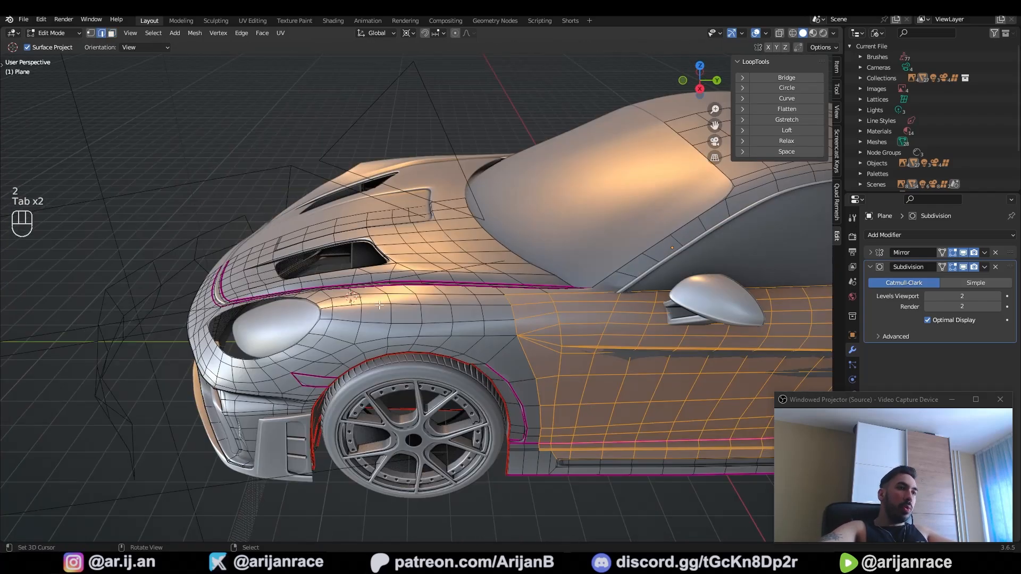
# Step: Select the two edges that fan out from the fender vertex behind the front wheel arch to examine the topology there
pyautogui.moveTo(456, 348); pyautogui.dragTo(479, 340, button='middle')
pyautogui.scroll(2, 491, 326)
pyautogui.rightClick(573, 303)
pyautogui.keyDown('ctrl'); pyautogui.keyDown('shift'); pyautogui.rightClick(568, 330); pyautogui.keyUp('shift'); pyautogui.keyUp('ctrl')
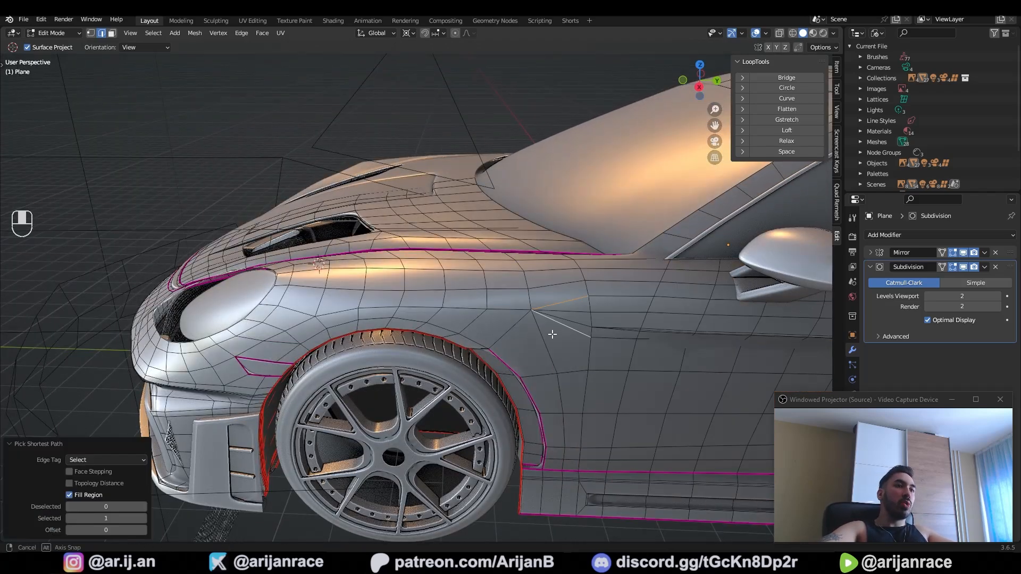
pyautogui.moveTo(550, 333); pyautogui.dragTo(552, 337, button='middle')
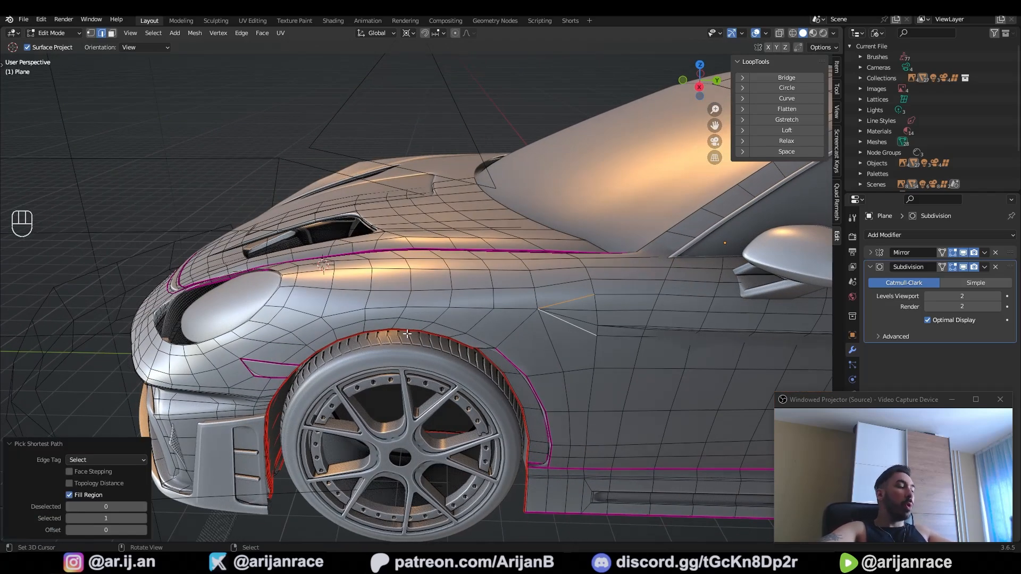
# Step: Leave mesh editing and examine the hood, fender and headlight surface from several angles
pyautogui.moveTo(500, 317); pyautogui.dragTo(455, 370, button='middle')
pyautogui.press('2')
pyautogui.press('1')
pyautogui.press('2')
pyautogui.press('Tab')
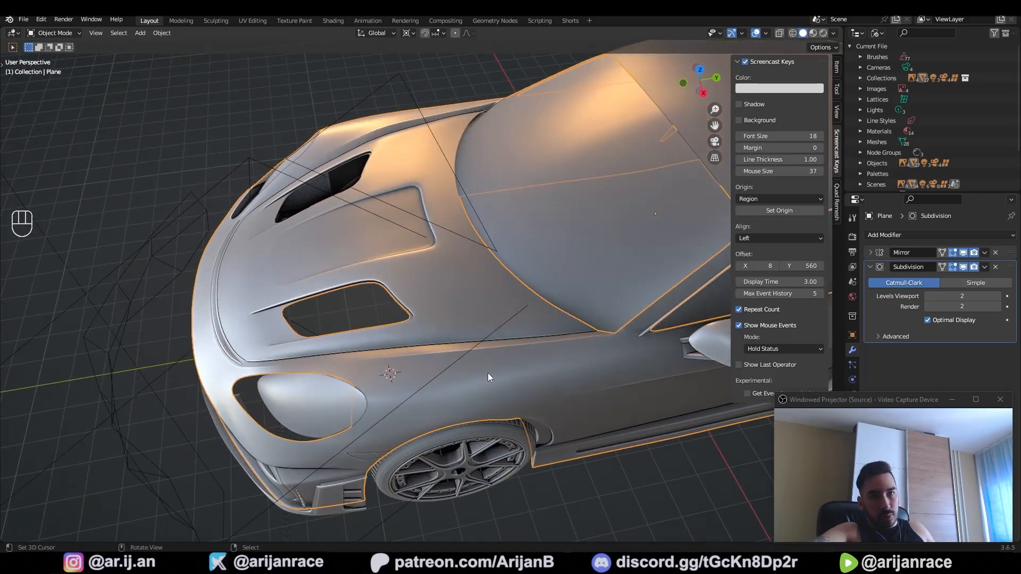
pyautogui.moveTo(368, 337); pyautogui.dragTo(596, 502, button='middle')
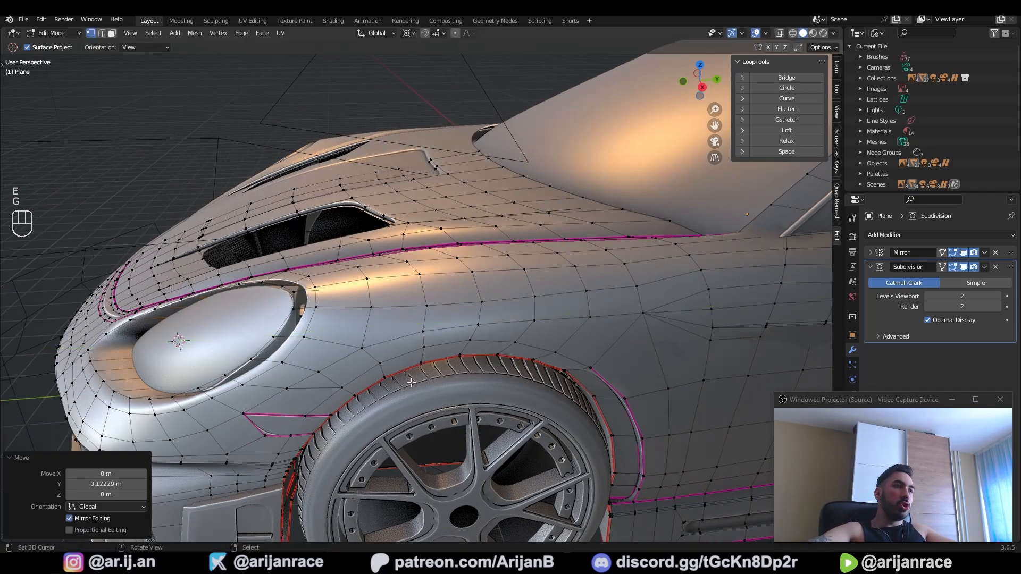
# Step: Flatten the extruded rim of the headlight opening along Y and move it about 0.018 m along Y
pyautogui.press('z')
pyautogui.press('s')
pyautogui.press('y')
pyautogui.click(270, 335)
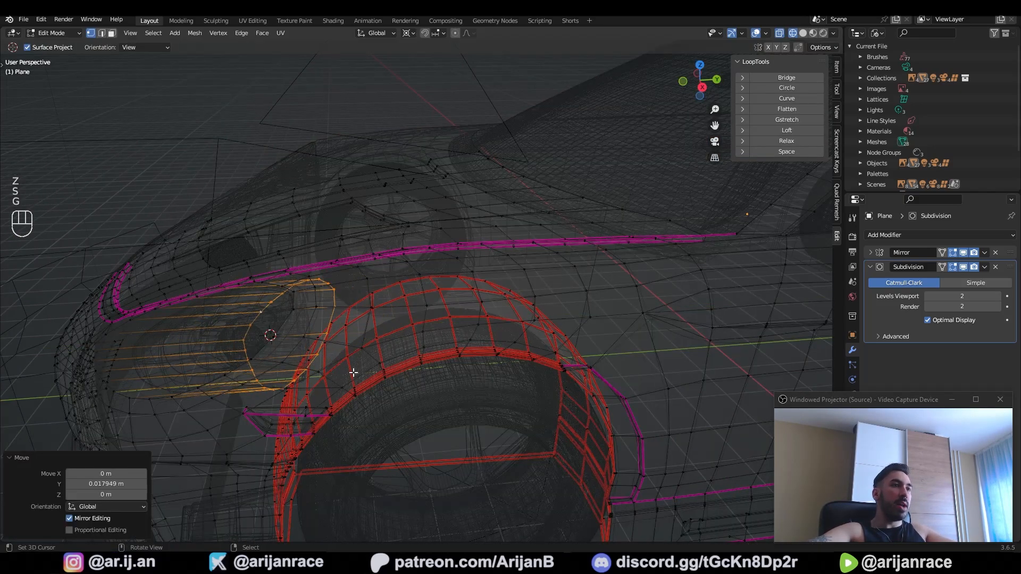
# Step: Bevel the edge loop around the headlight opening with one segment about 0.001 m wide
pyautogui.press('z')
pyautogui.press('2')
pyautogui.hotkey('ctrl', 'b')
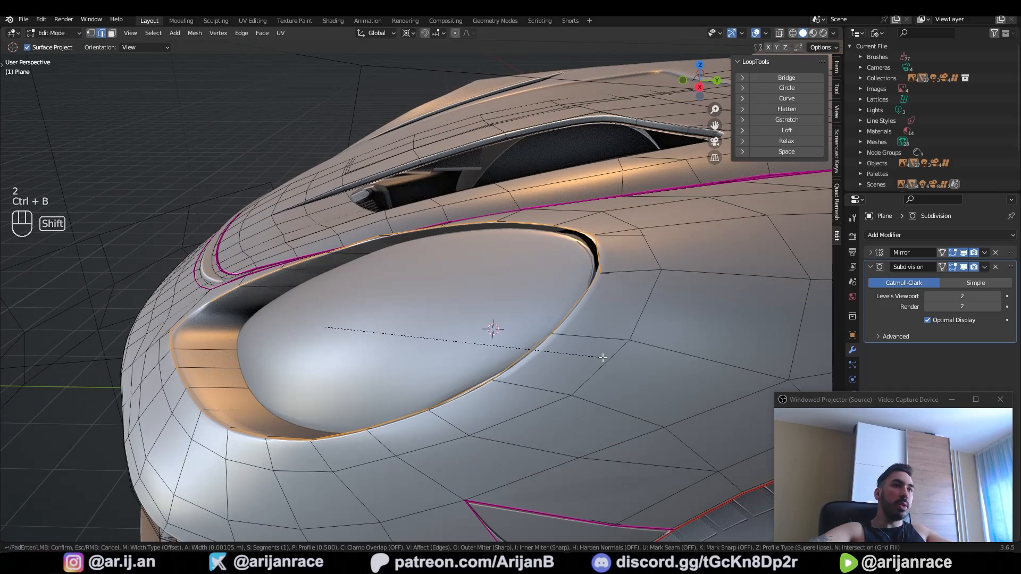
# Step: Delete the headlight's outer cover and select the housing object beneath it
pyautogui.press('x')
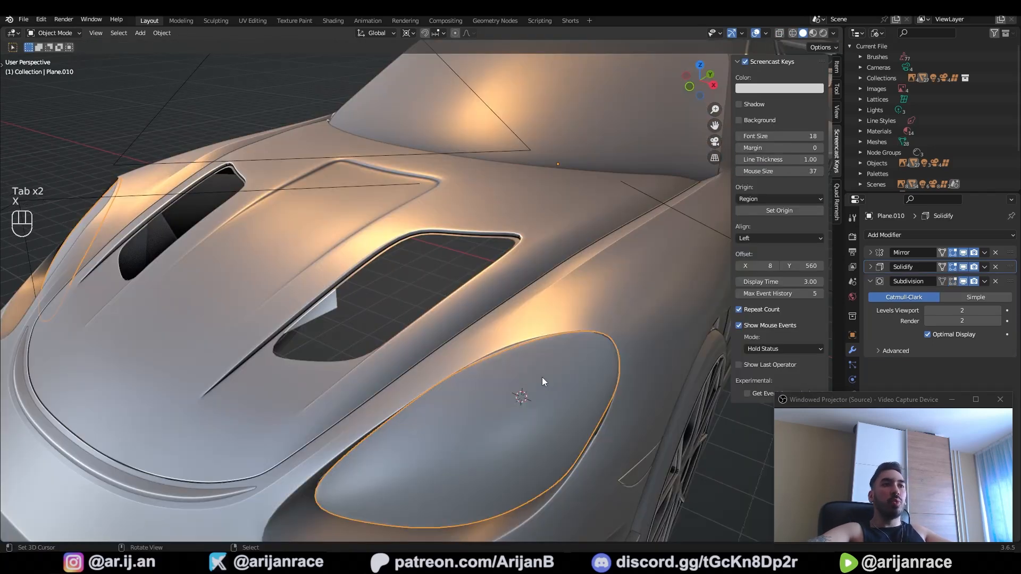
pyautogui.press('x')
pyautogui.click(541, 373)
pyautogui.rightClick(542, 366)
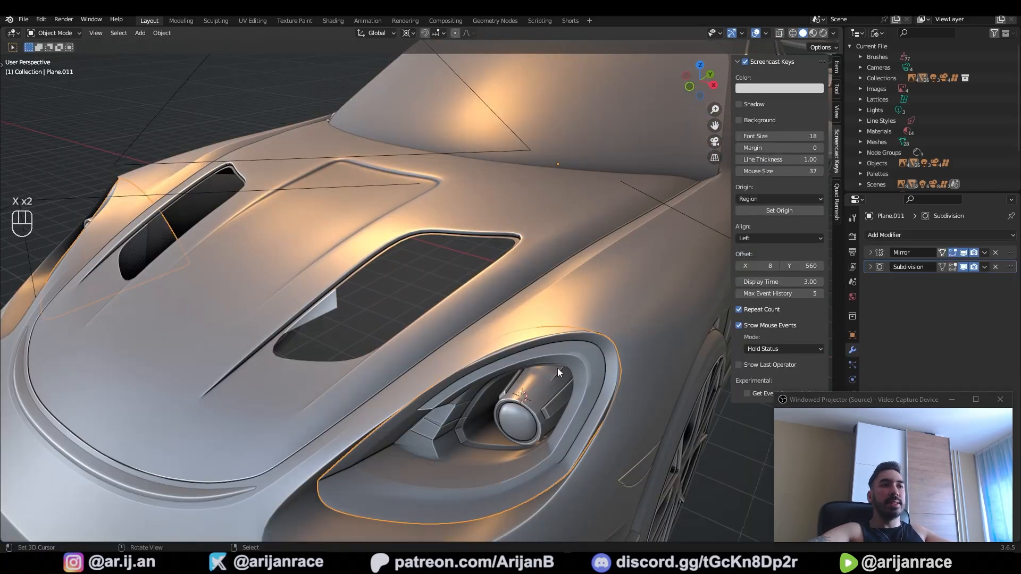
# Step: Open the car body's mesh for vertex editing at the headlight housing and clear the face selection there
pyautogui.moveTo(558, 368); pyautogui.dragTo(433, 310, button='middle')
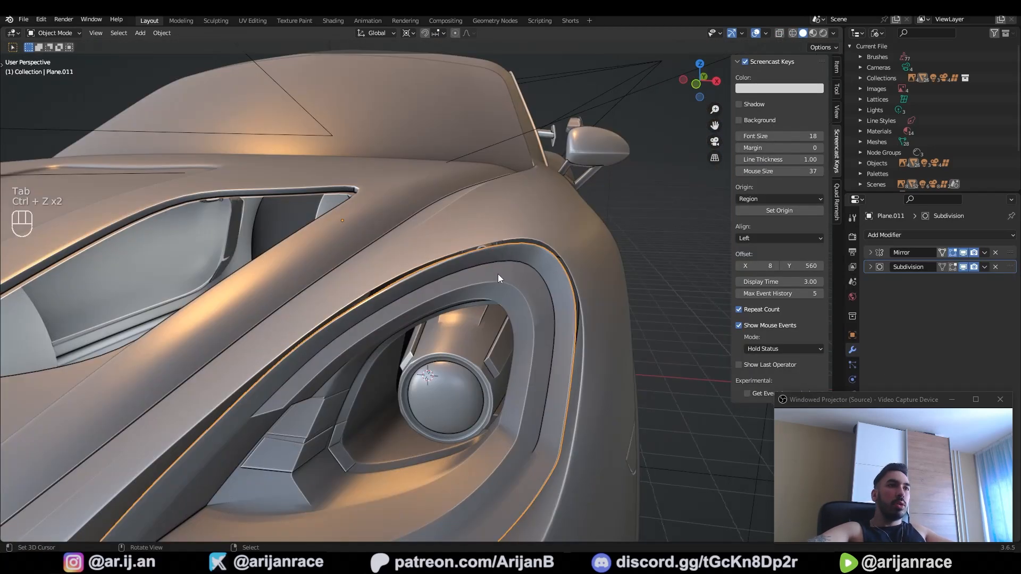
pyautogui.press('Tab')
pyautogui.press('1')
pyautogui.press('Tab')
pyautogui.keyDown('shift'); pyautogui.rightClick(385, 298); pyautogui.keyUp('shift')
pyautogui.press('Tab')
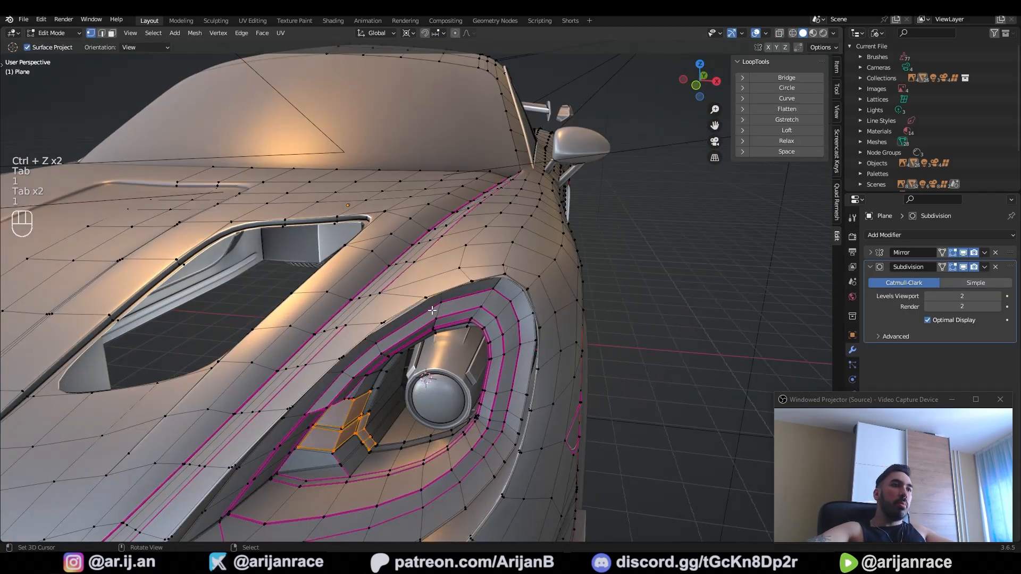
pyautogui.press('1')
pyautogui.rightClick(441, 302)
pyautogui.rightClick(505, 281)
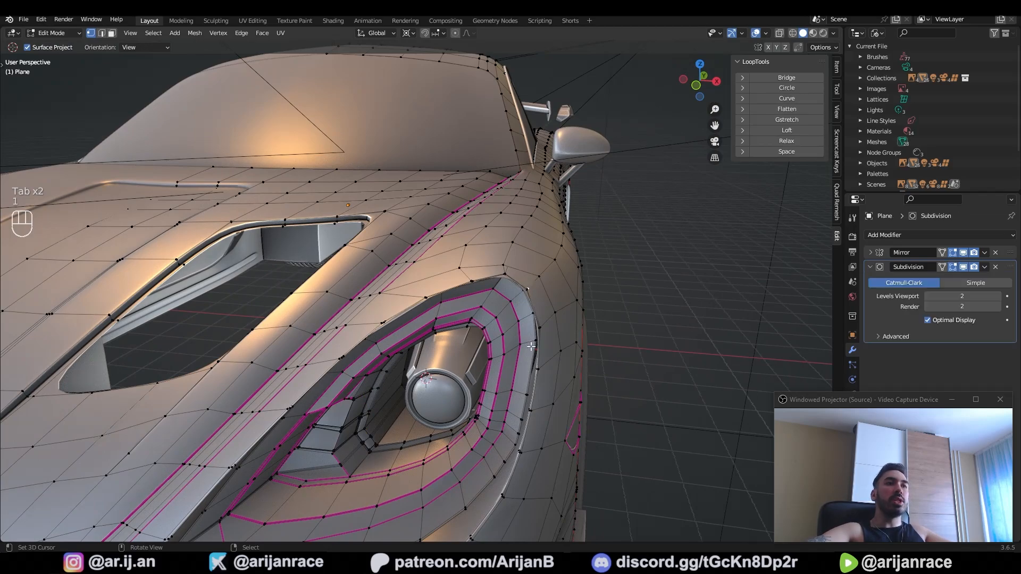
# Step: Select the edge loop crossing the headlight recess beside the lamp to examine the housing's topology
pyautogui.moveTo(531, 347); pyautogui.dragTo(500, 415, button='middle')
pyautogui.scroll(2, 502, 412)
pyautogui.press('2')
pyautogui.keyDown('alt'); pyautogui.rightClick(558, 354); pyautogui.keyUp('alt')
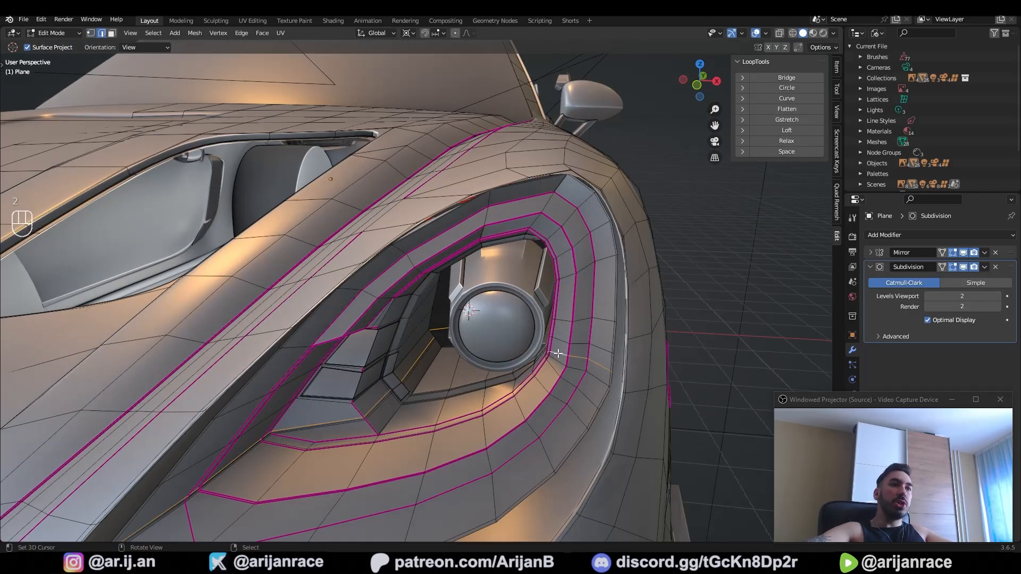
# Step: Leave mesh editing and examine the finished hood, vents, headlights and fender from several angles
pyautogui.scroll(-2, 468, 393)
pyautogui.moveTo(336, 384); pyautogui.dragTo(279, 393, button='middle')
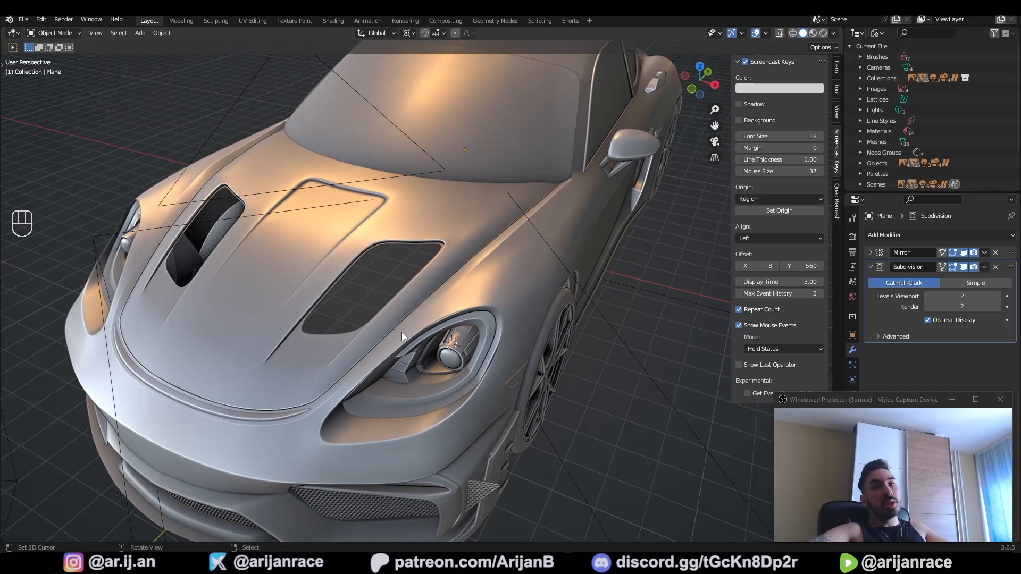
pyautogui.moveTo(401, 333); pyautogui.dragTo(423, 363, button='middle')
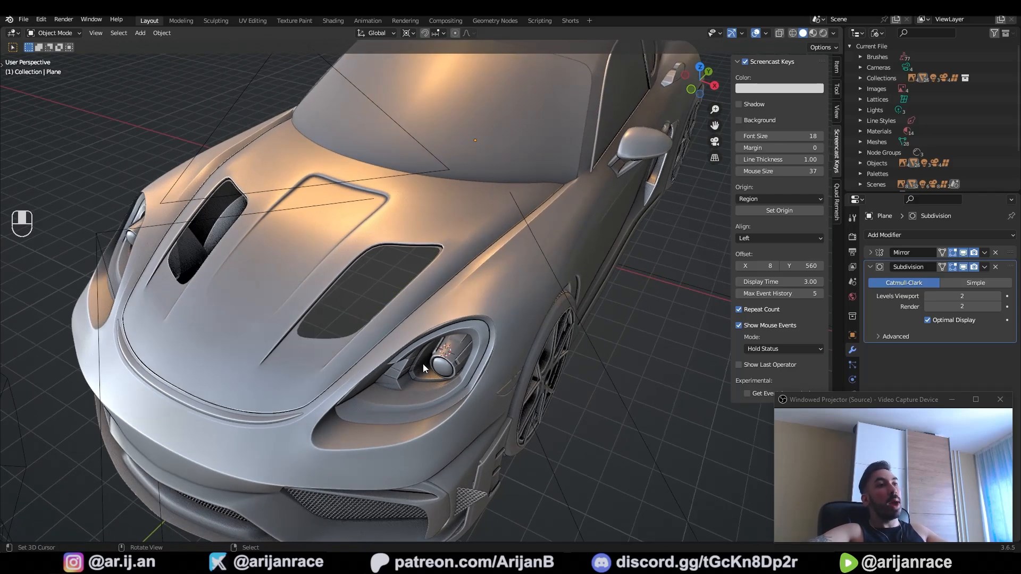
pyautogui.moveTo(375, 291); pyautogui.dragTo(553, 426, button='middle')
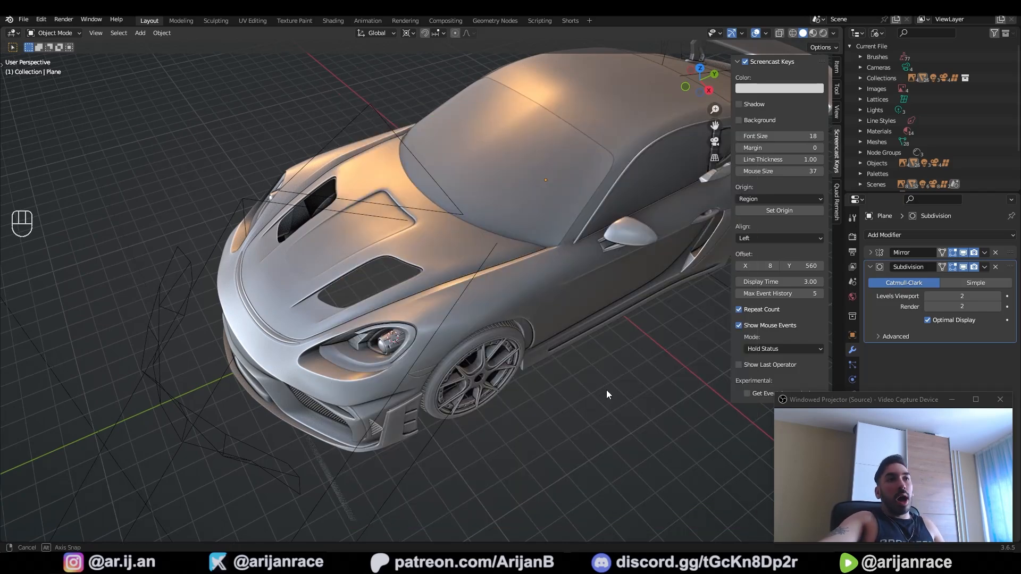
pyautogui.moveTo(606, 390); pyautogui.dragTo(588, 434, button='middle')
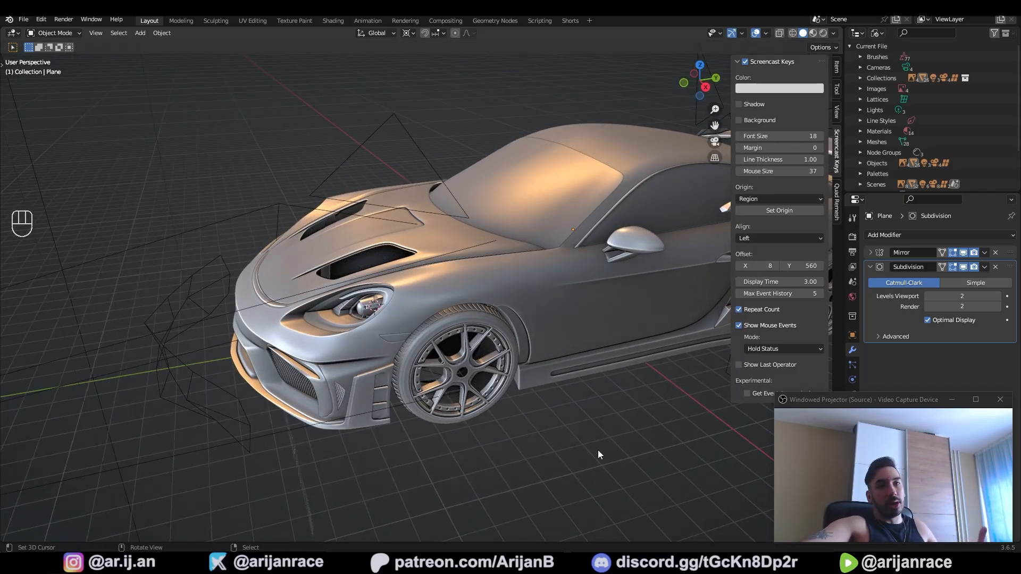
pyautogui.moveTo(598, 450); pyautogui.dragTo(471, 465, button='middle')
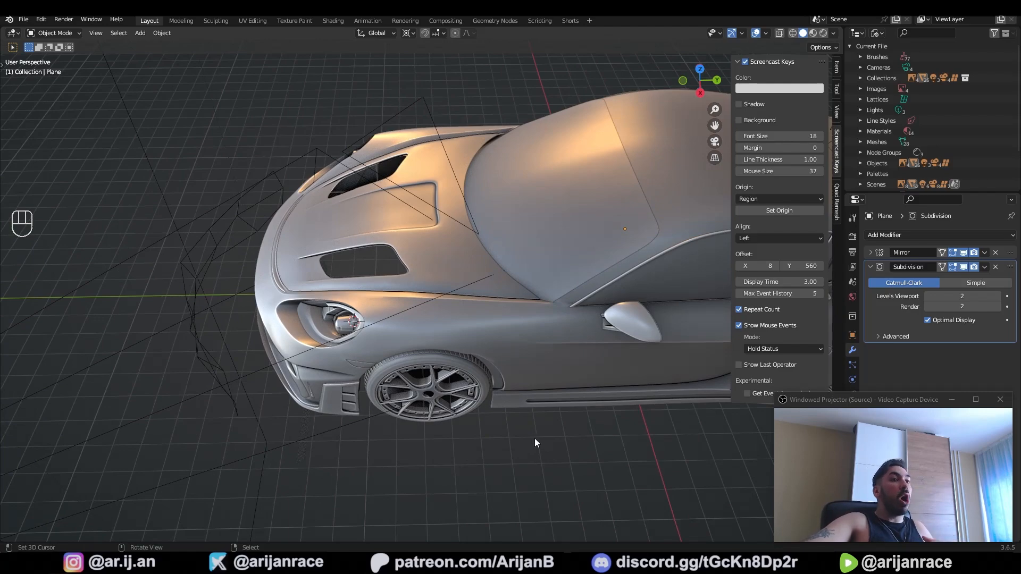
pyautogui.moveTo(521, 433); pyautogui.dragTo(573, 413, button='middle')
# Step: Switch to the web browser and look over the Blender Pro Tips book page and the YouTube channel's video list
pyautogui.hotkey('alt', 'Tab')
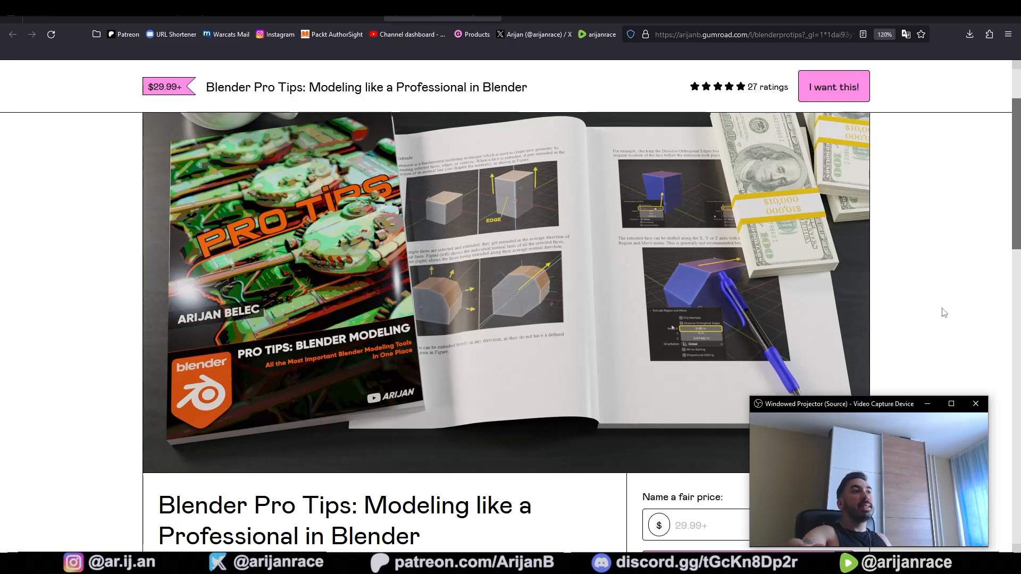
pyautogui.click(925, 339)
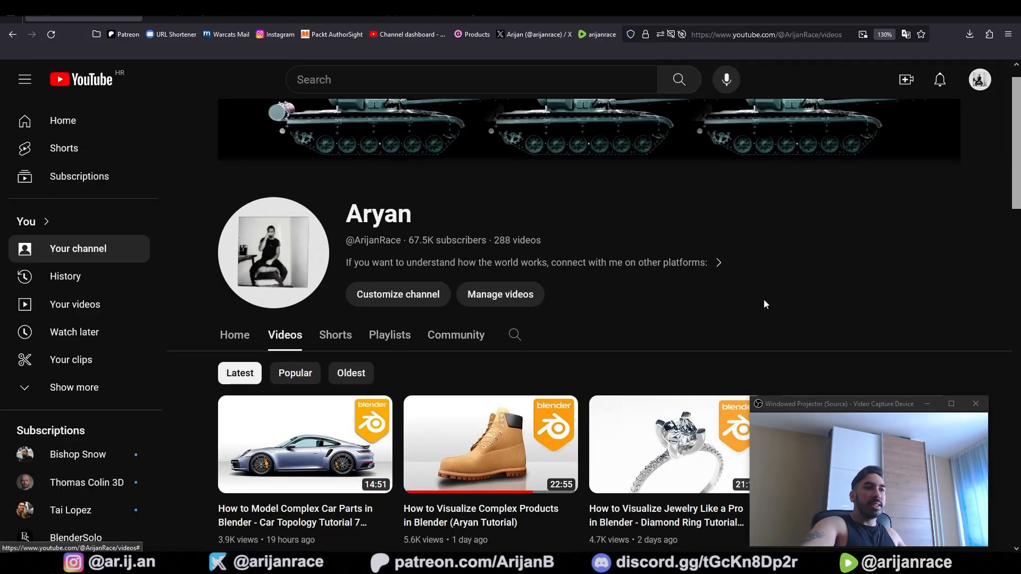
pyautogui.scroll(-1, 763, 299)
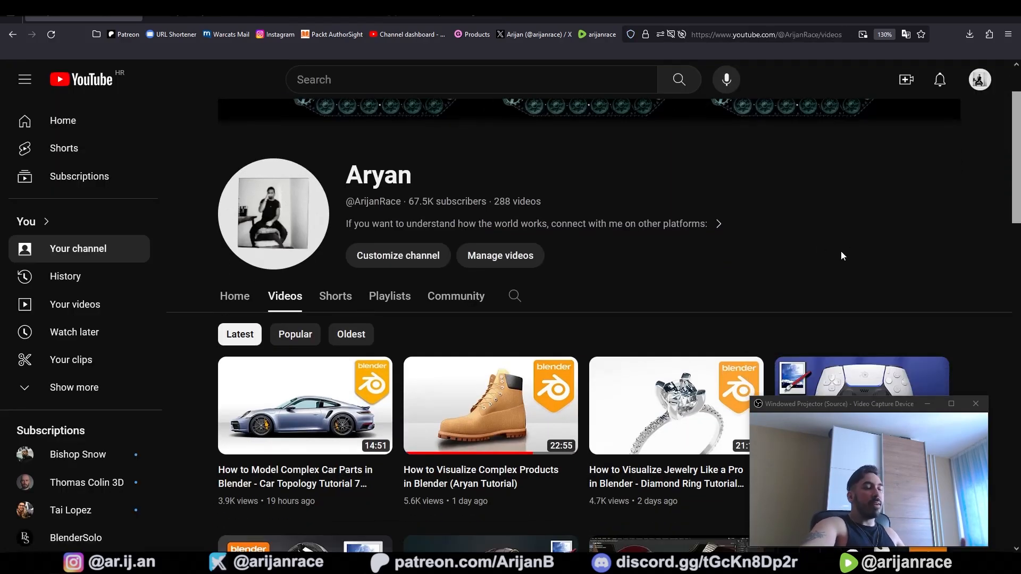
pyautogui.scroll(-3, 828, 177)
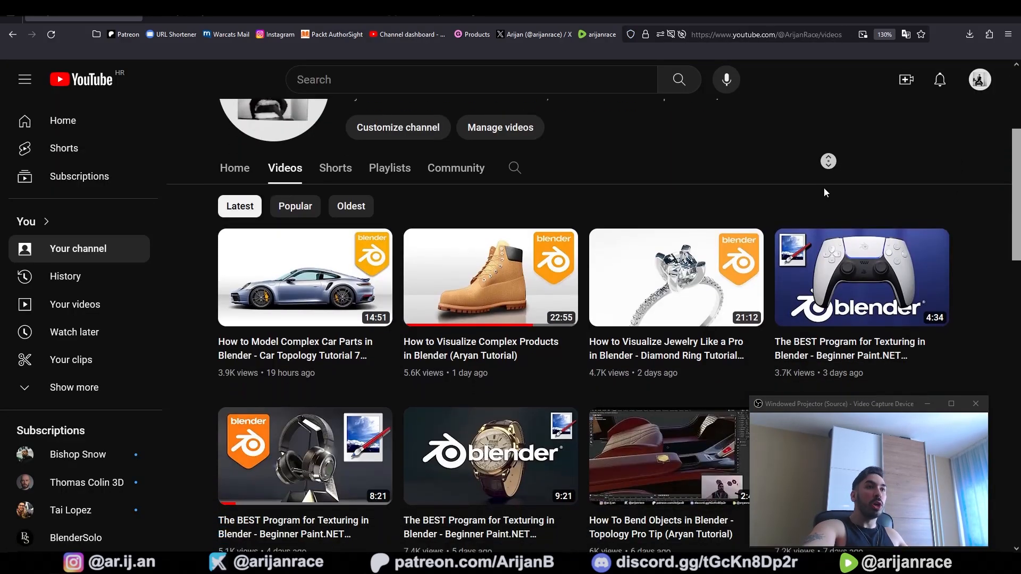
pyautogui.scroll(3, 809, 170)
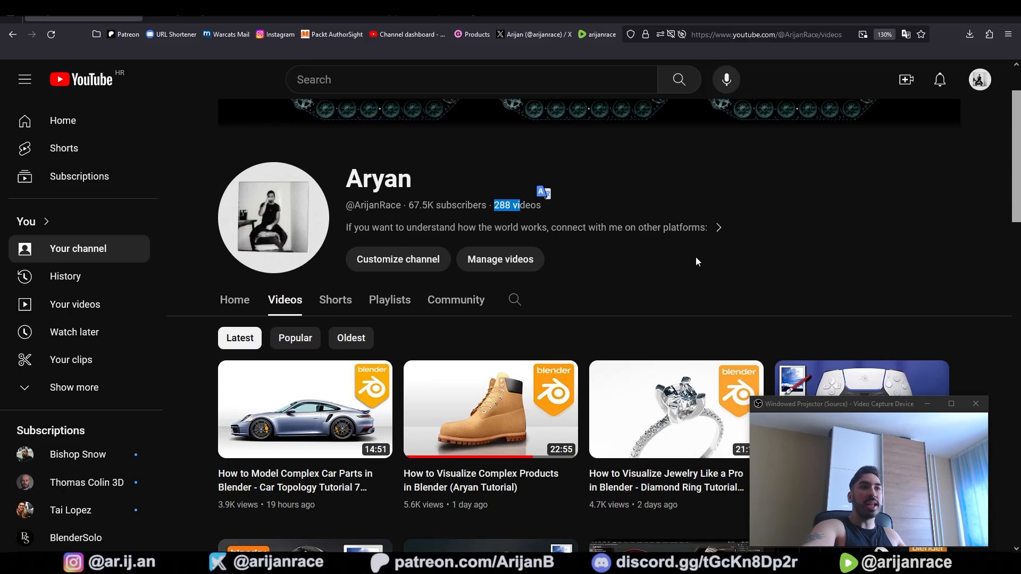
pyautogui.scroll(-12, 759, 241)
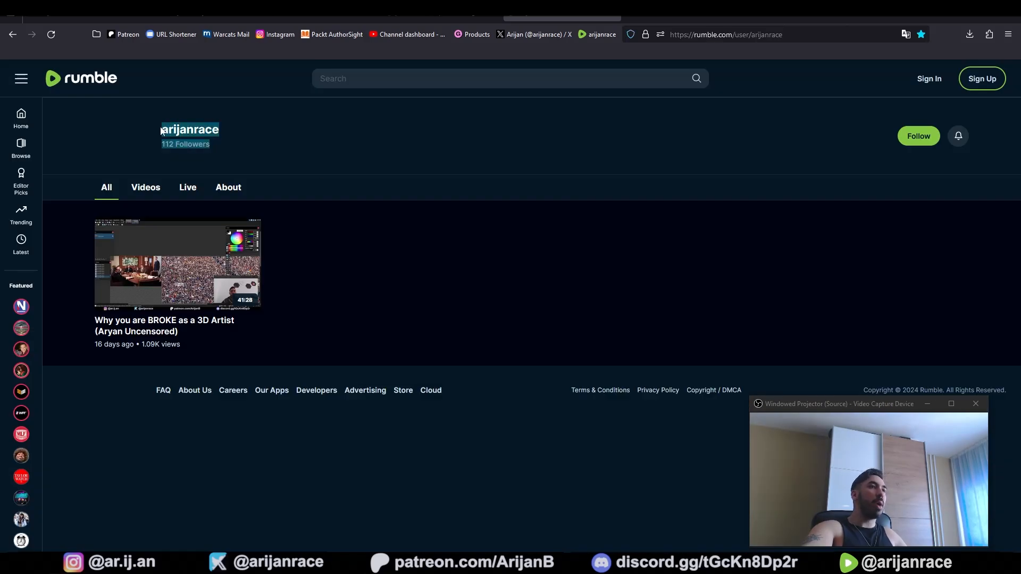
# Step: Look over the creator's Rumble channel and Instagram profile in the browser
pyautogui.click(360, 228)
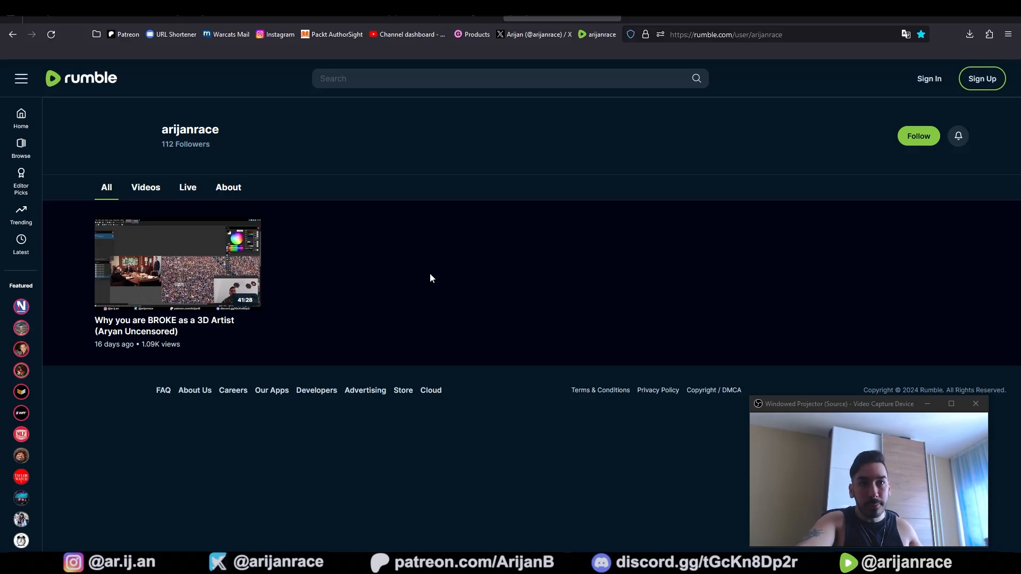
pyautogui.middleClick(929, 92)
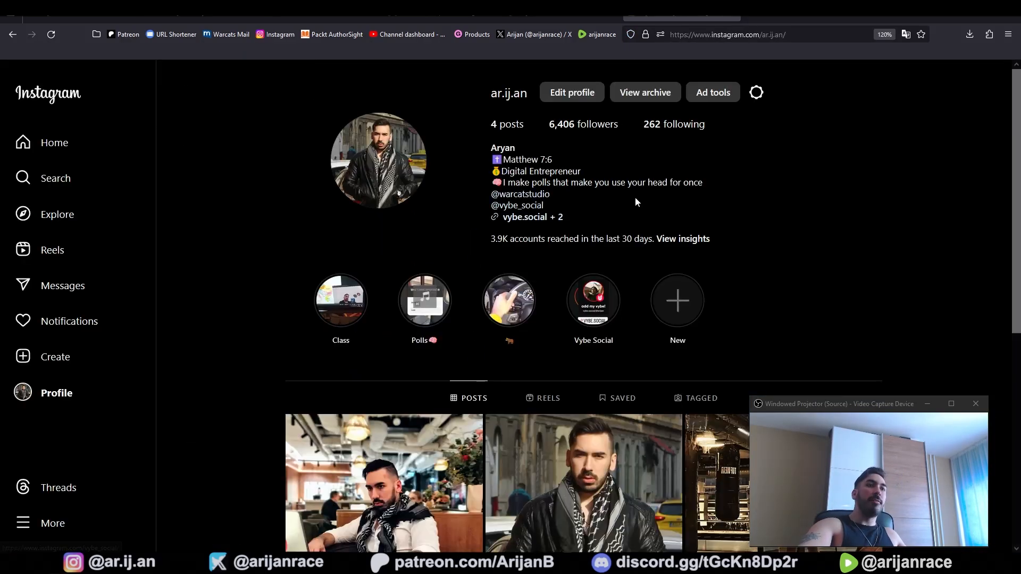
pyautogui.middleClick(851, 165)
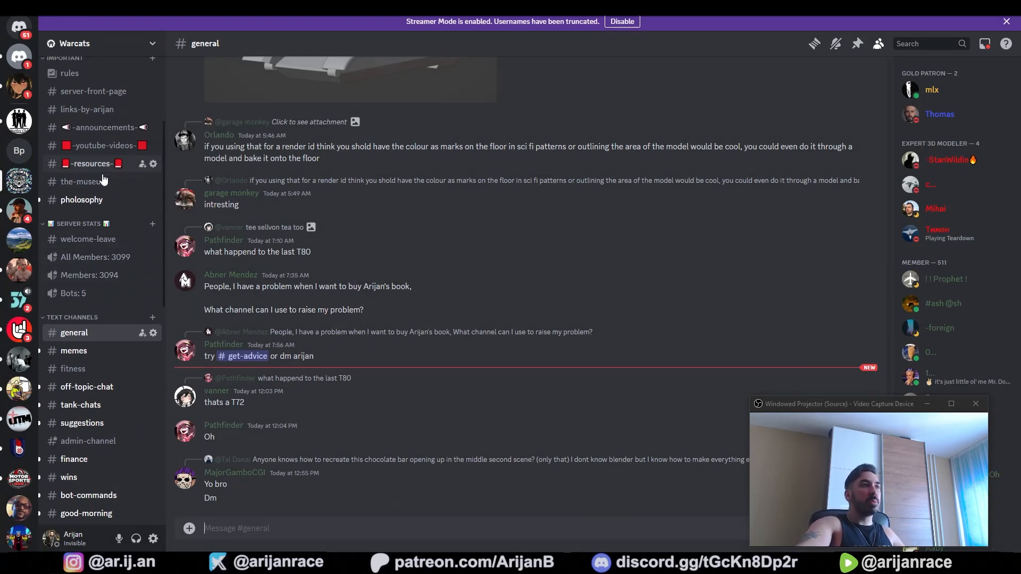
# Step: Look through the channel list of the Warcats server in Discord
pyautogui.scroll(3, 119, 261)
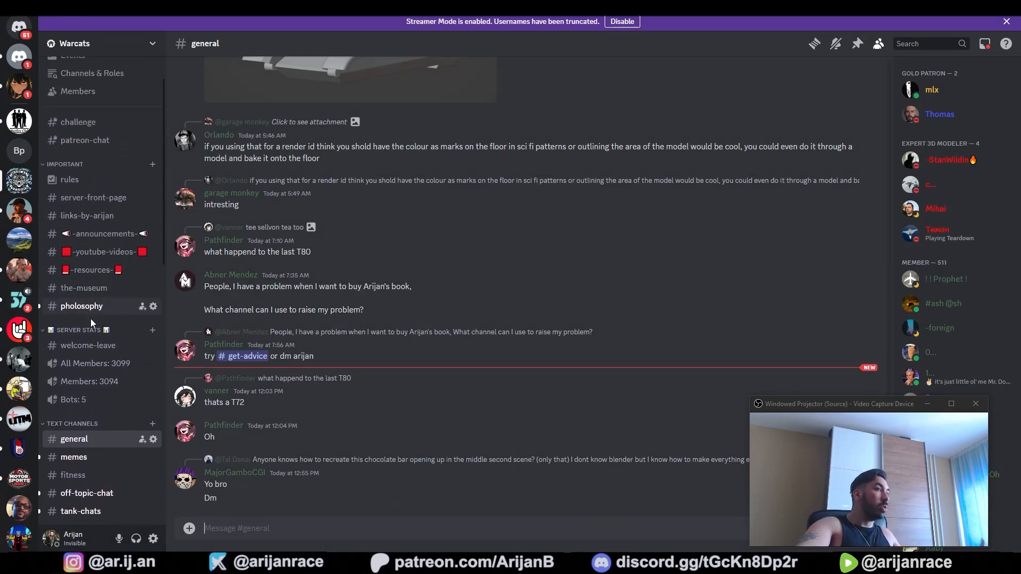
pyautogui.scroll(2, 96, 335)
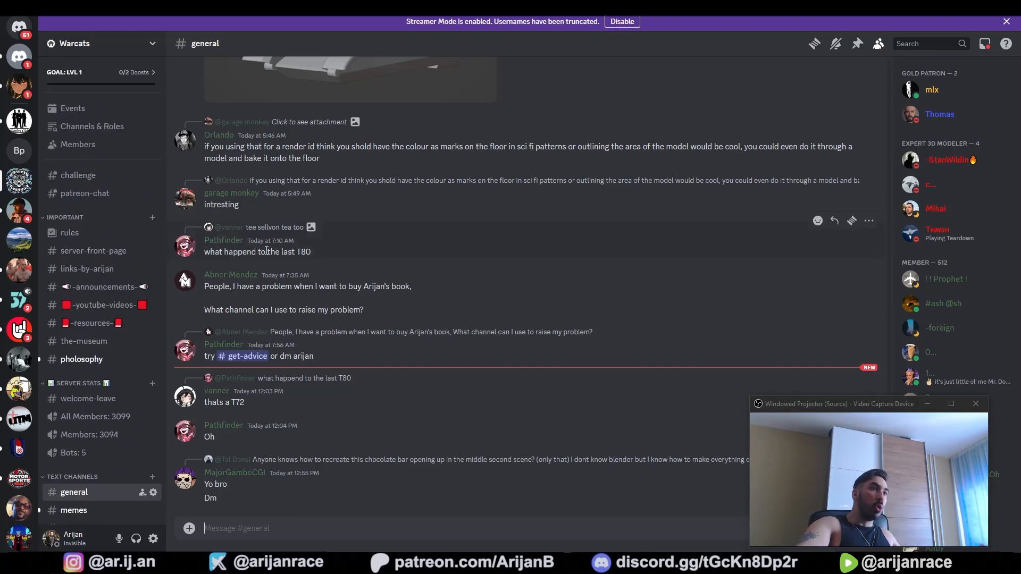
pyautogui.scroll(3, 378, 287)
pyautogui.scroll(6, 377, 287)
pyautogui.scroll(-8, 426, 266)
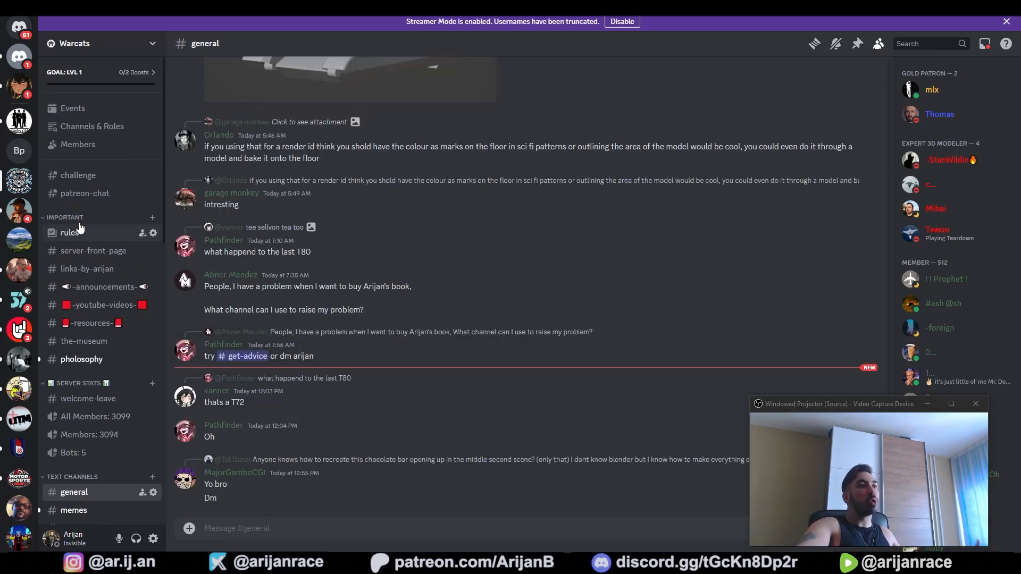
pyautogui.scroll(-5, 92, 245)
pyautogui.scroll(-6, 91, 245)
pyautogui.scroll(6, 101, 178)
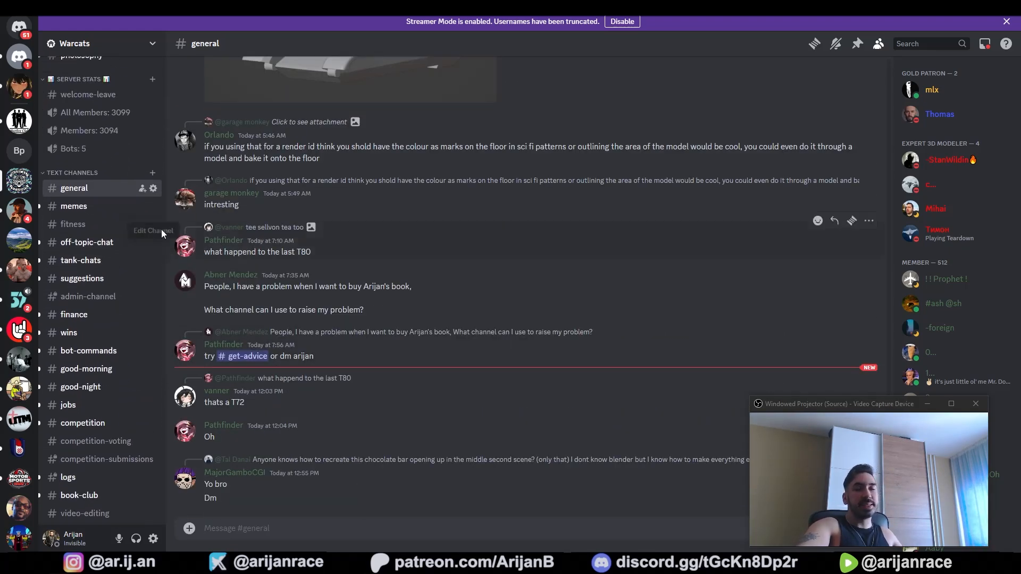
# Step: Return to the browser and look over the latest videos on the YouTube channel
pyautogui.hotkey('alt', 'Tab')
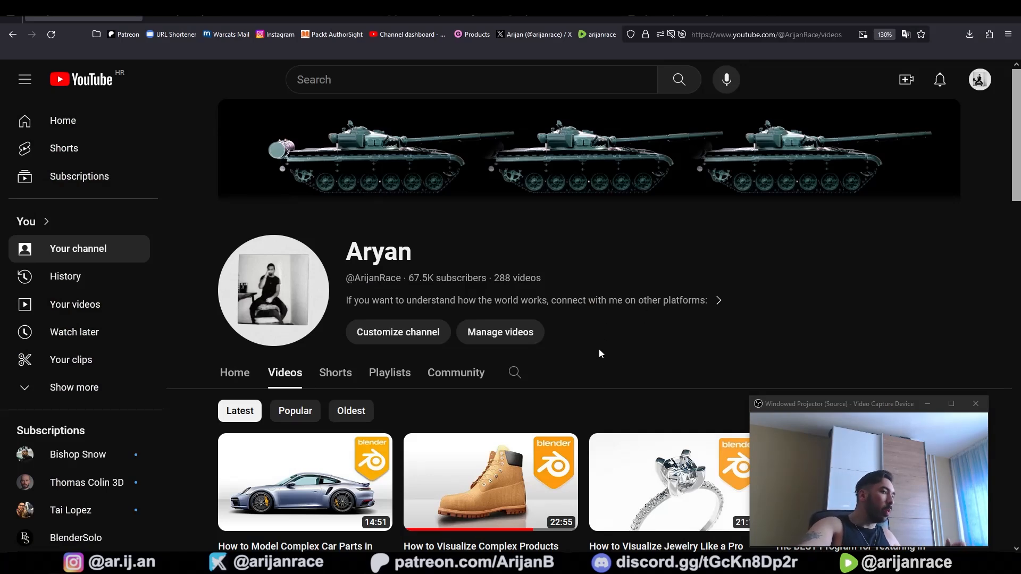
pyautogui.scroll(-3, 600, 340)
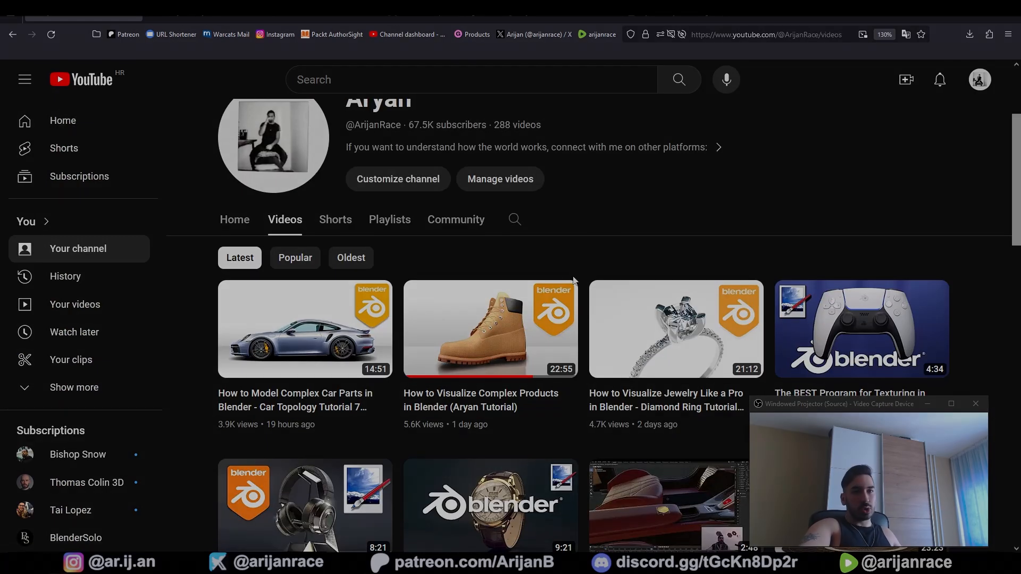